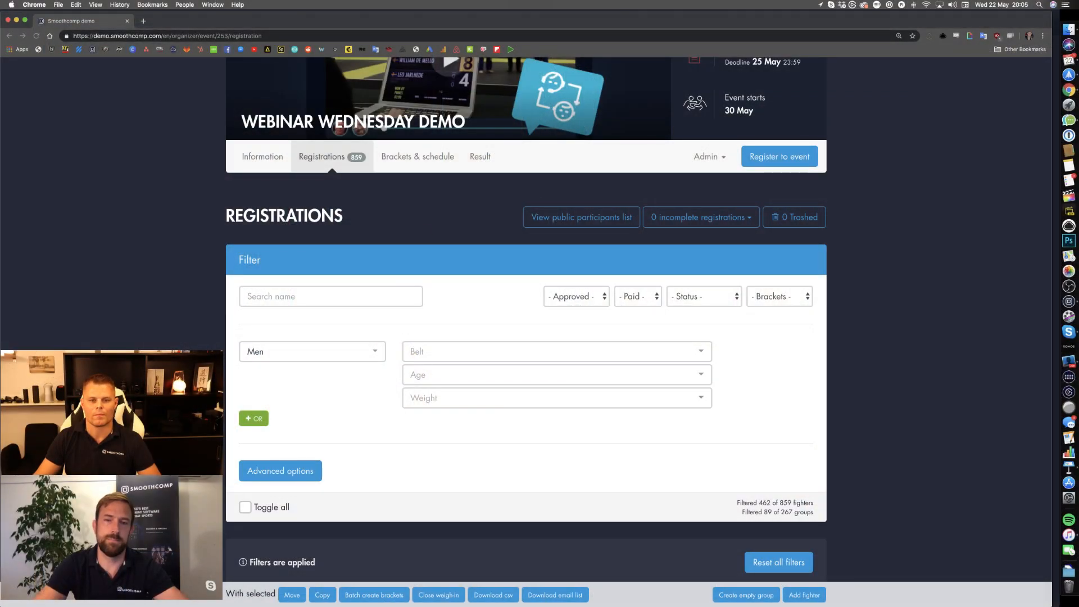
Start a bracket for the Men / White / Adult / -64 kg (Light feather) group as Single Elimination with a bronze match
{"action": "scroll", "coordinate": [422, 226], "scroll_direction": "down", "scroll_amount": 1}
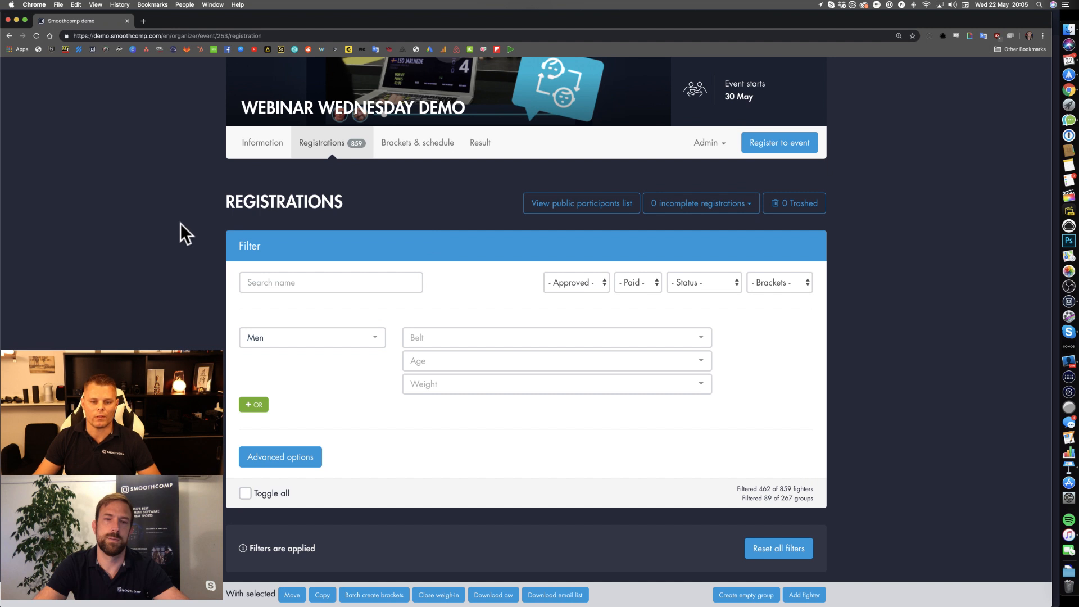
{"action": "scroll", "coordinate": [181, 224], "scroll_direction": "down", "scroll_amount": 4}
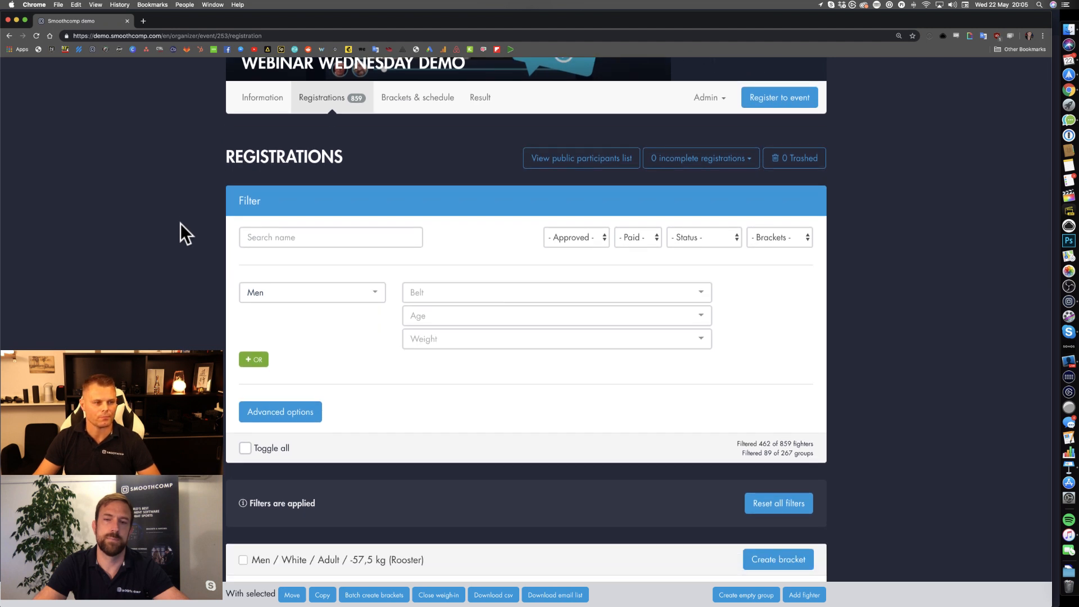
{"action": "scroll", "coordinate": [181, 224], "scroll_direction": "down", "scroll_amount": 1}
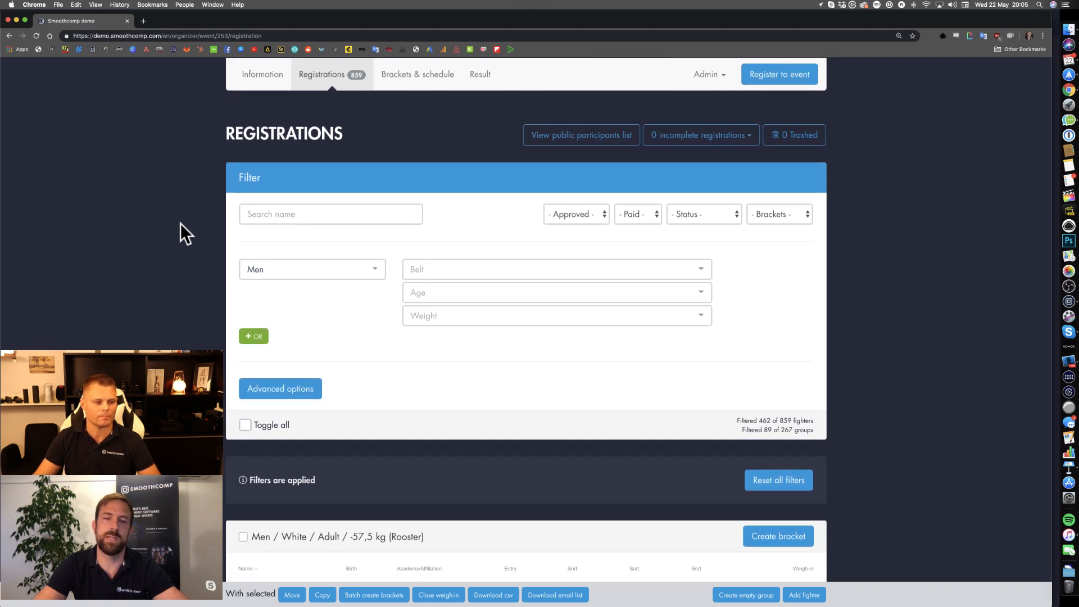
{"action": "scroll", "coordinate": [180, 224], "scroll_direction": "down", "scroll_amount": 1}
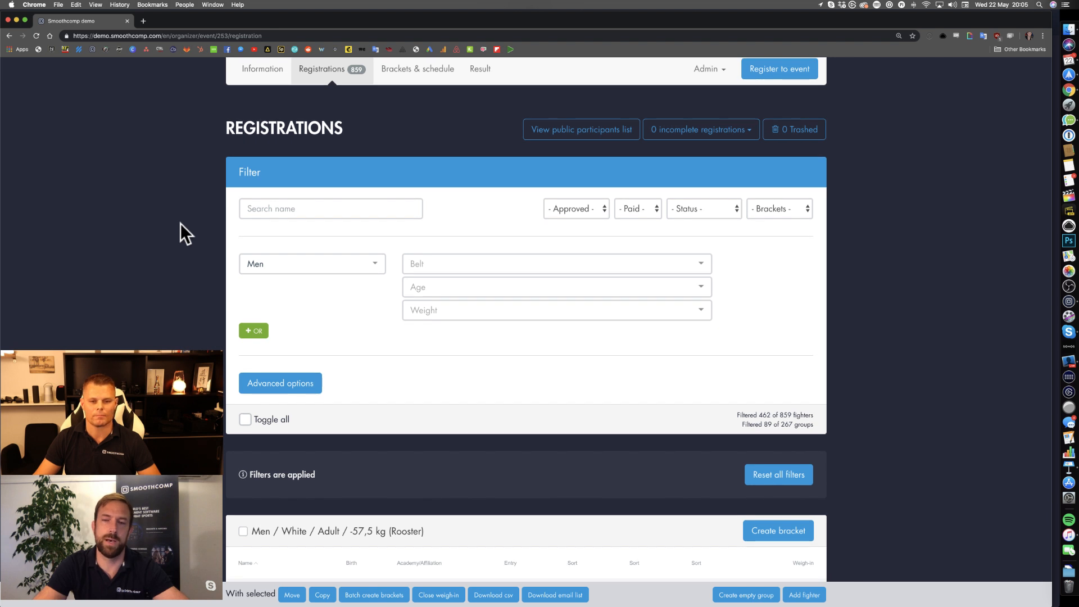
{"action": "scroll", "coordinate": [181, 224], "scroll_direction": "down", "scroll_amount": 10}
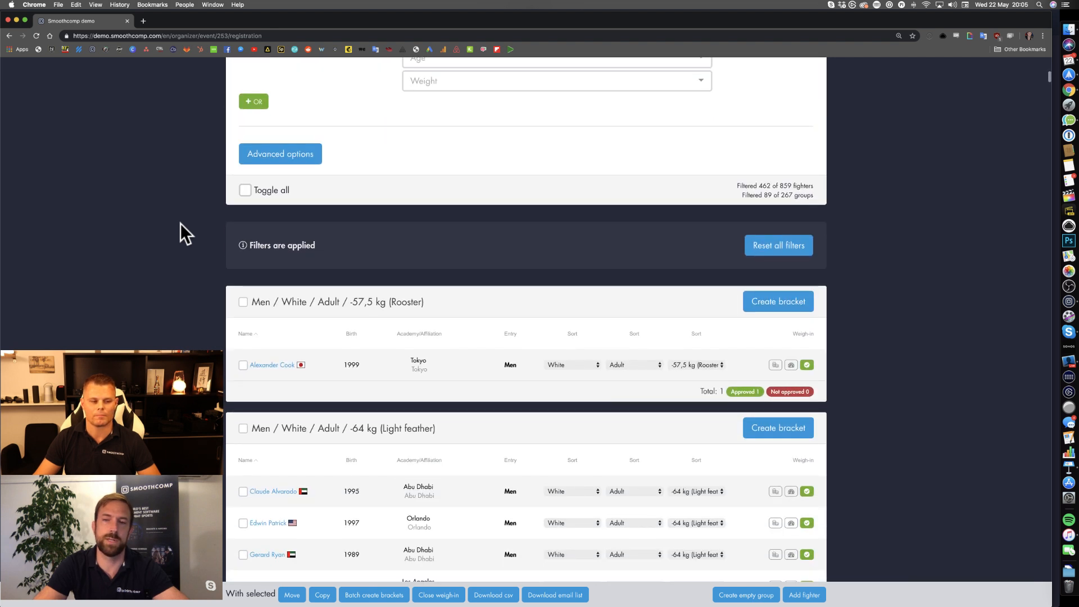
{"action": "scroll", "coordinate": [181, 223], "scroll_direction": "down", "scroll_amount": 2}
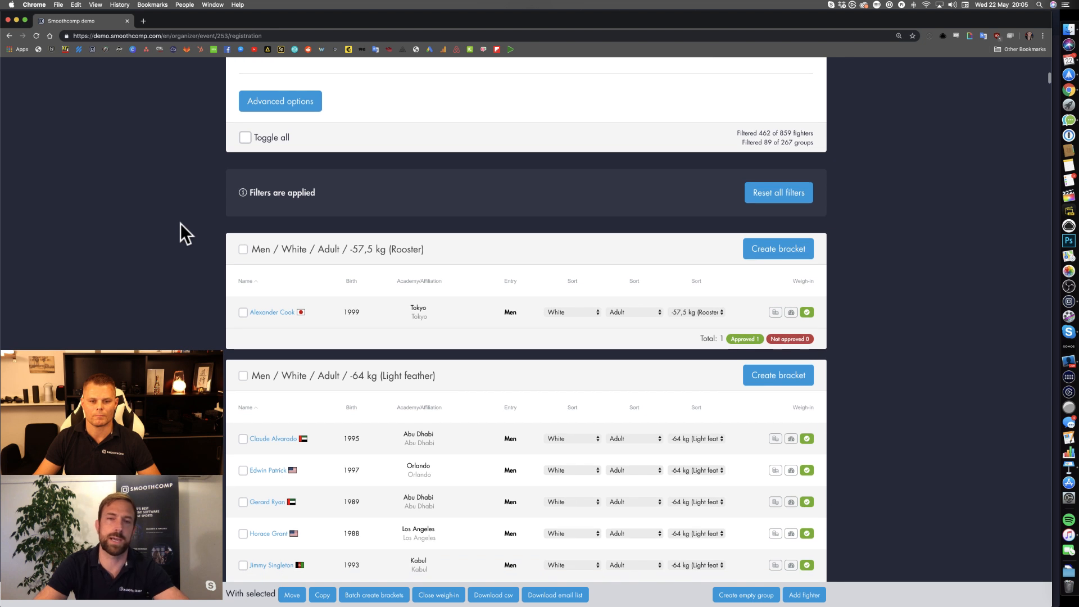
{"action": "scroll", "coordinate": [180, 223], "scroll_direction": "down", "scroll_amount": 2}
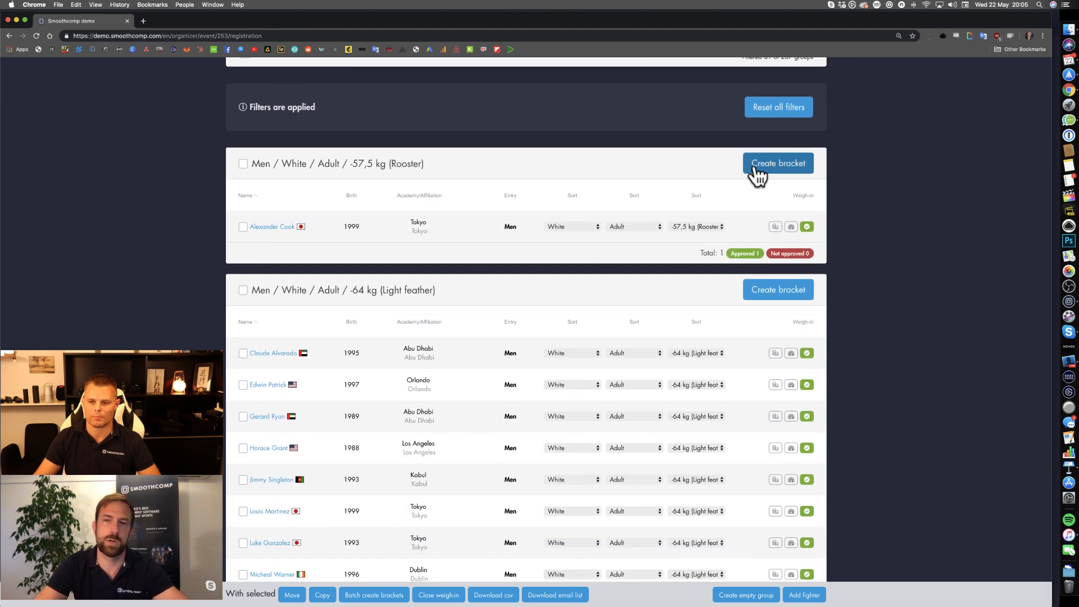
{"action": "left_click", "coordinate": [764, 296]}
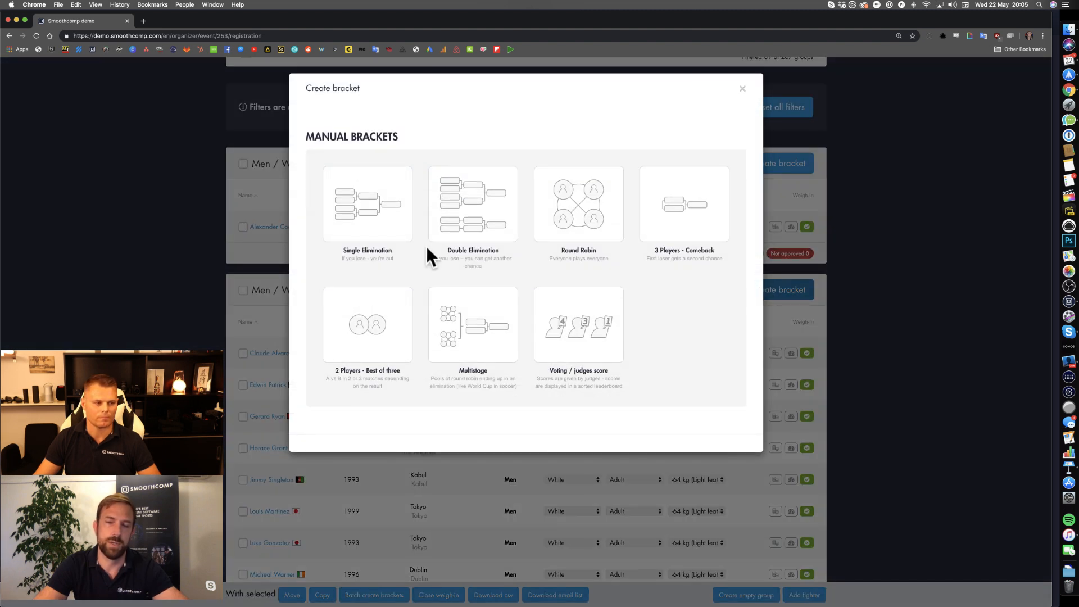
{"action": "left_click", "coordinate": [366, 217]}
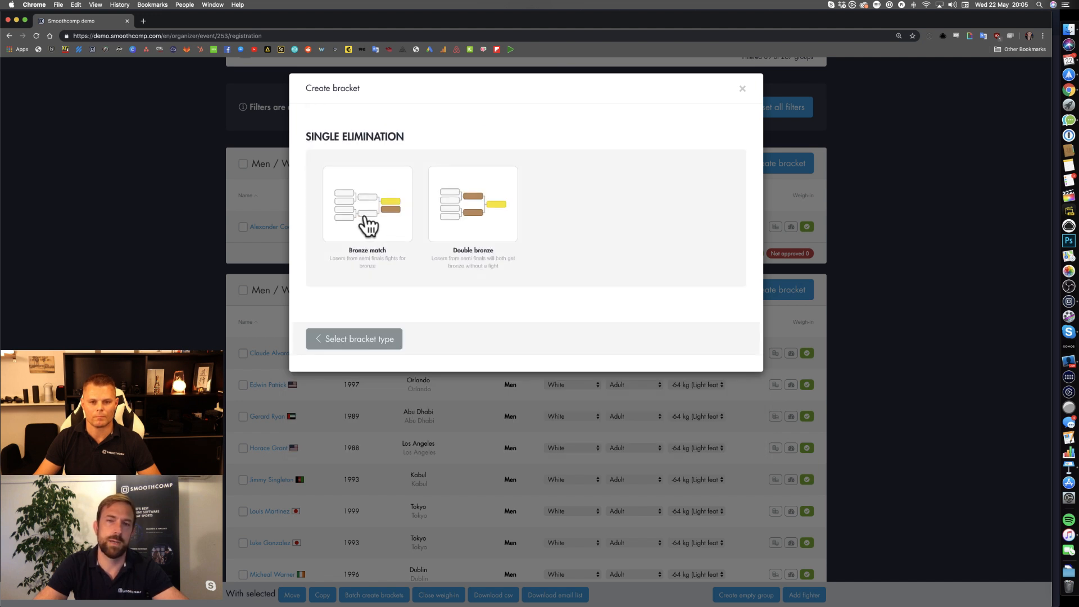
{"action": "left_click", "coordinate": [368, 225]}
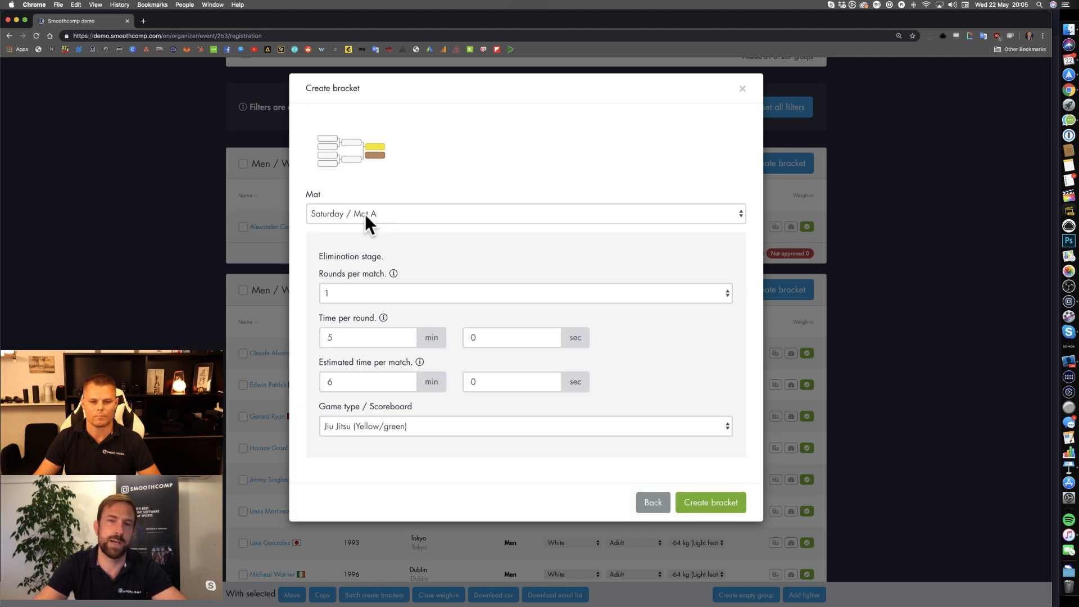
Assign the light feather bracket to Saturday / Mat A and create it
{"action": "left_click", "coordinate": [376, 214]}
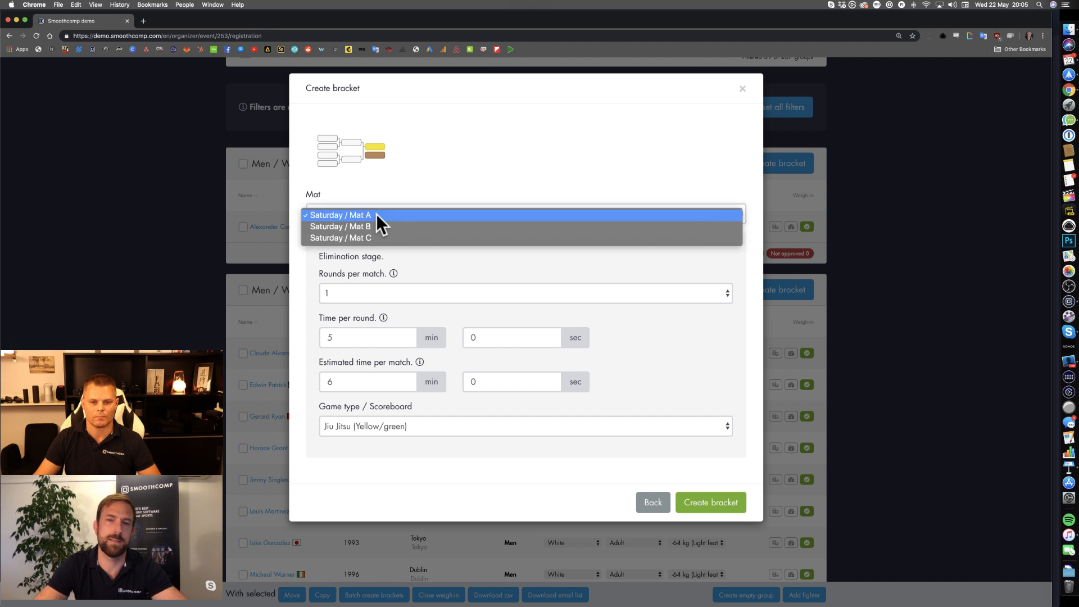
{"action": "left_click", "coordinate": [376, 215]}
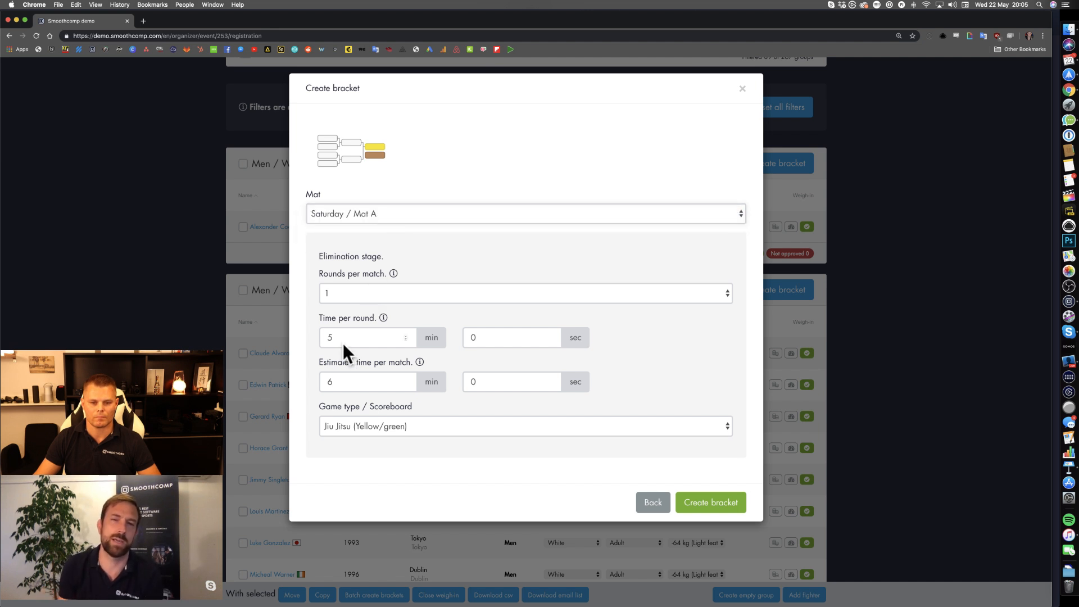
{"action": "mouse_move", "coordinate": [338, 337]}
{"action": "left_mouse_down"}
{"action": "mouse_move", "coordinate": [327, 338]}
{"action": "mouse_move", "coordinate": [347, 338]}
{"action": "left_mouse_up"}
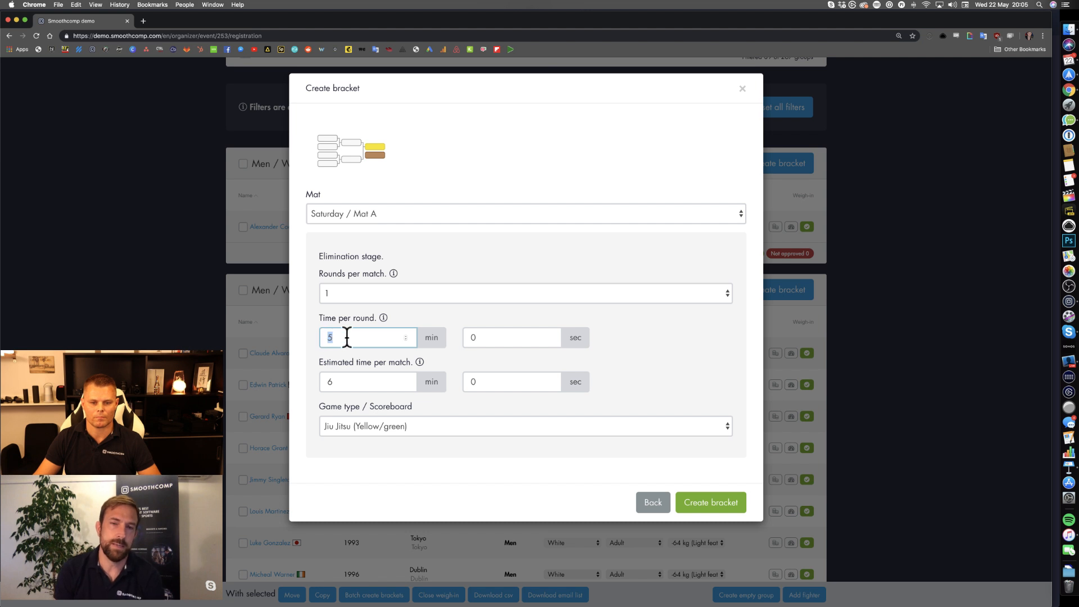
{"action": "left_click", "coordinate": [336, 381]}
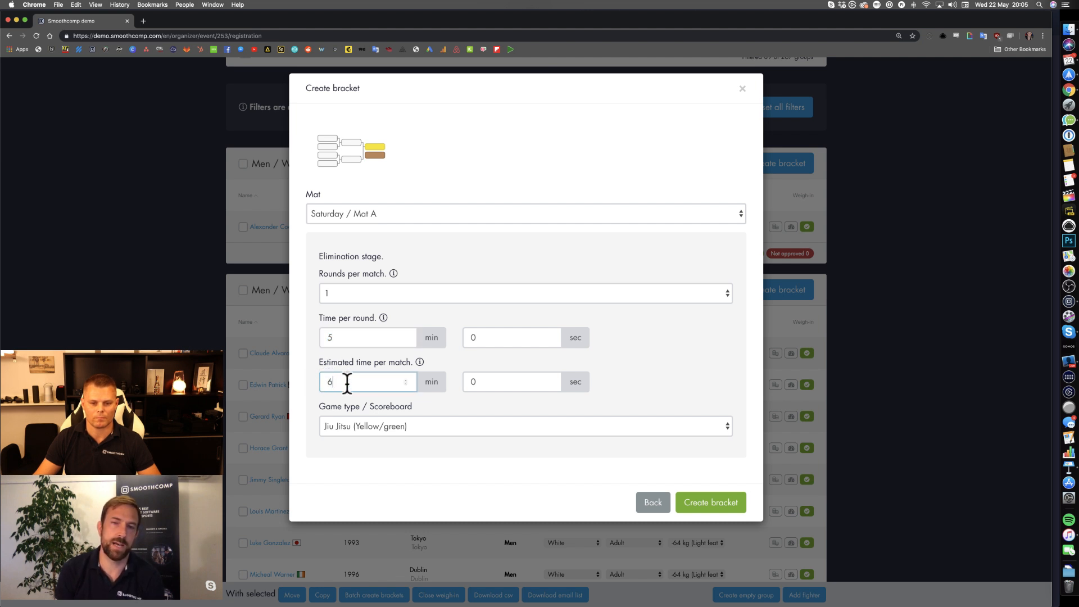
{"action": "left_click", "coordinate": [352, 478]}
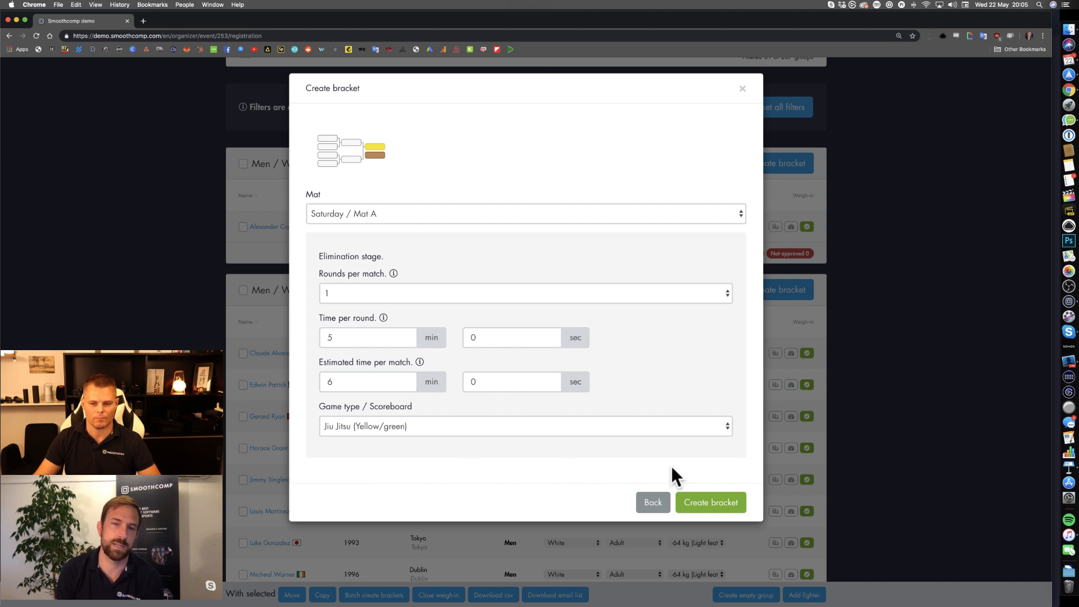
{"action": "double_click", "coordinate": [352, 382]}
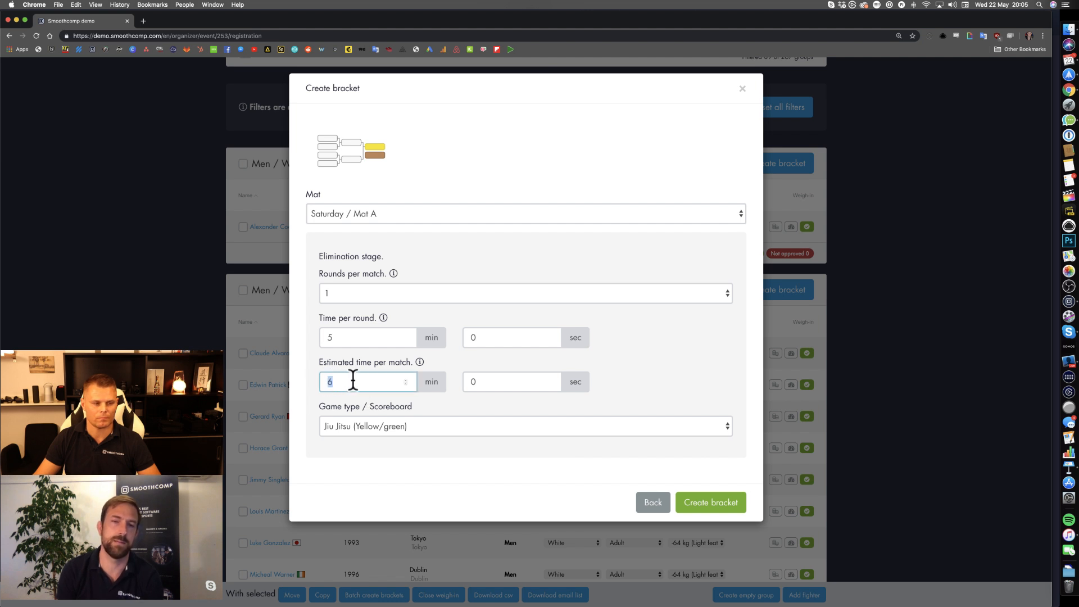
{"action": "left_click", "coordinate": [353, 380]}
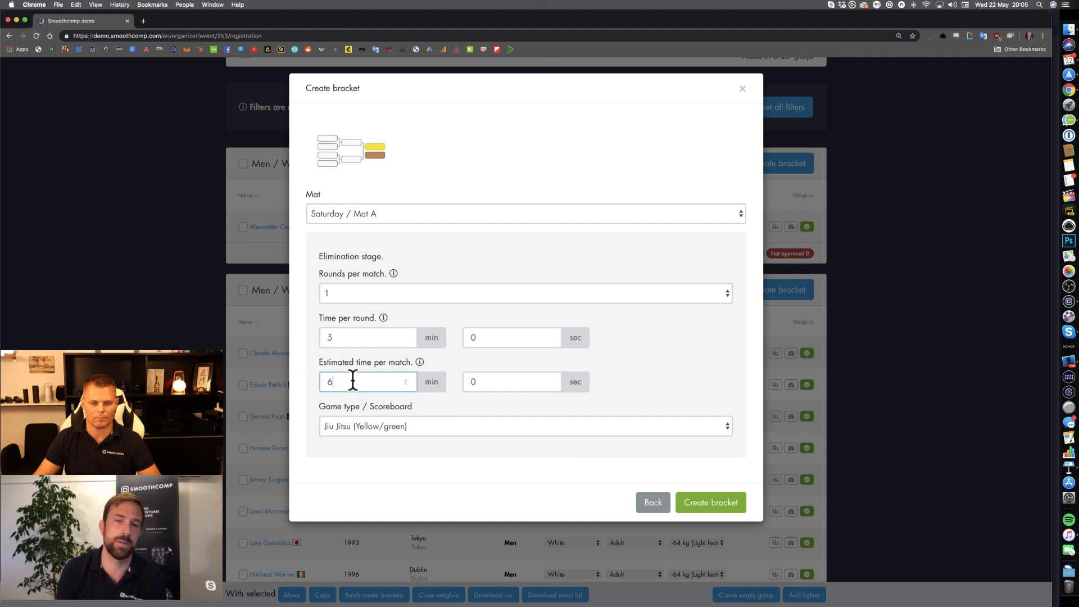
{"action": "left_click", "coordinate": [451, 475]}
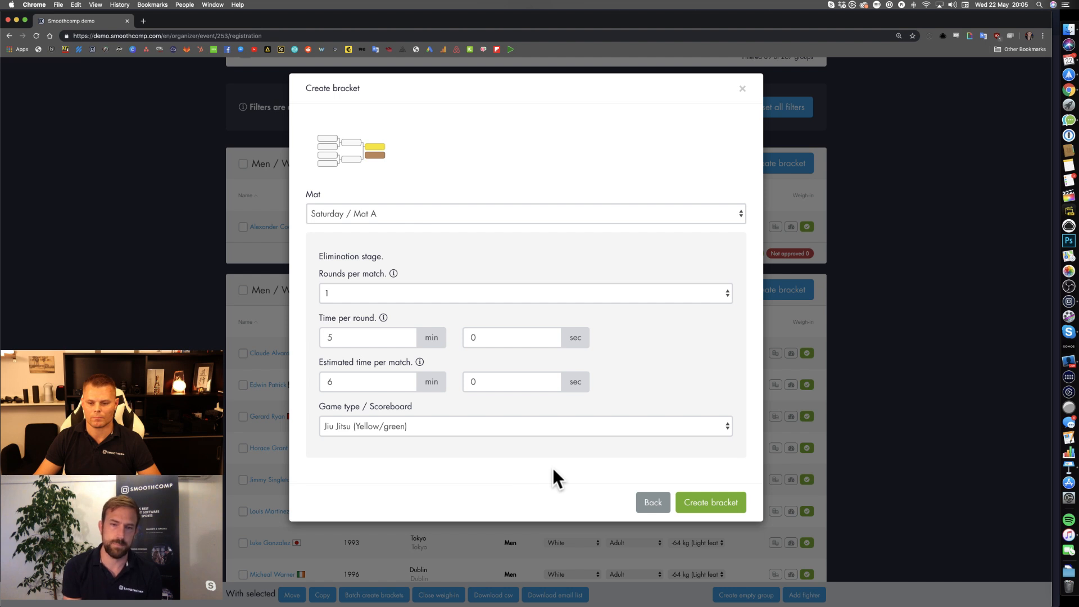
{"action": "left_click", "coordinate": [705, 501]}
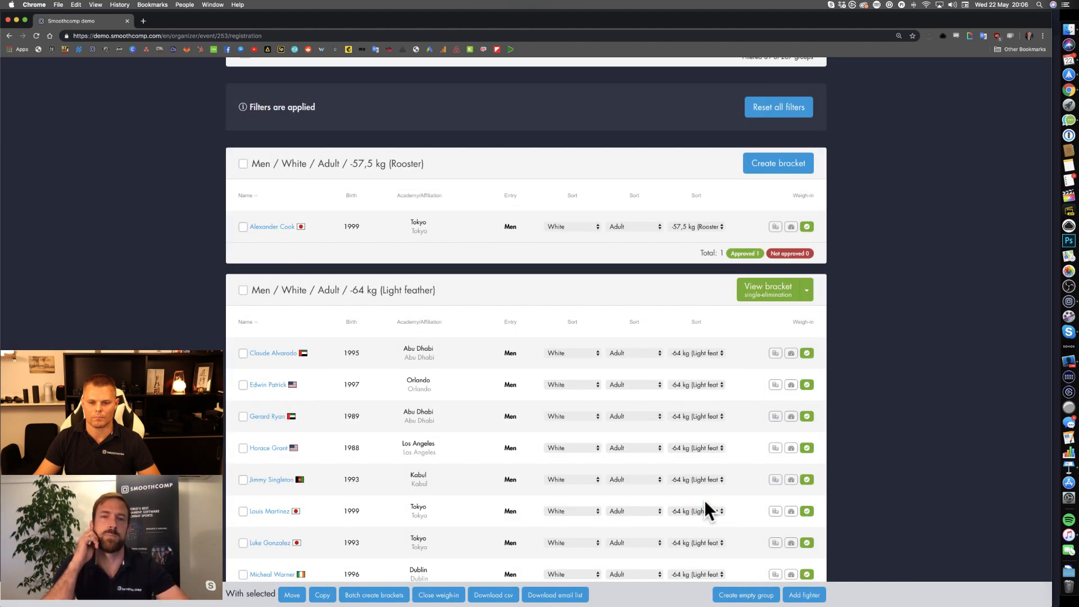
Select the Men / White / Adult groups -70 kg (Feather) and -82,3 kg (Middle)
{"action": "scroll", "coordinate": [447, 398], "scroll_direction": "down", "scroll_amount": 4}
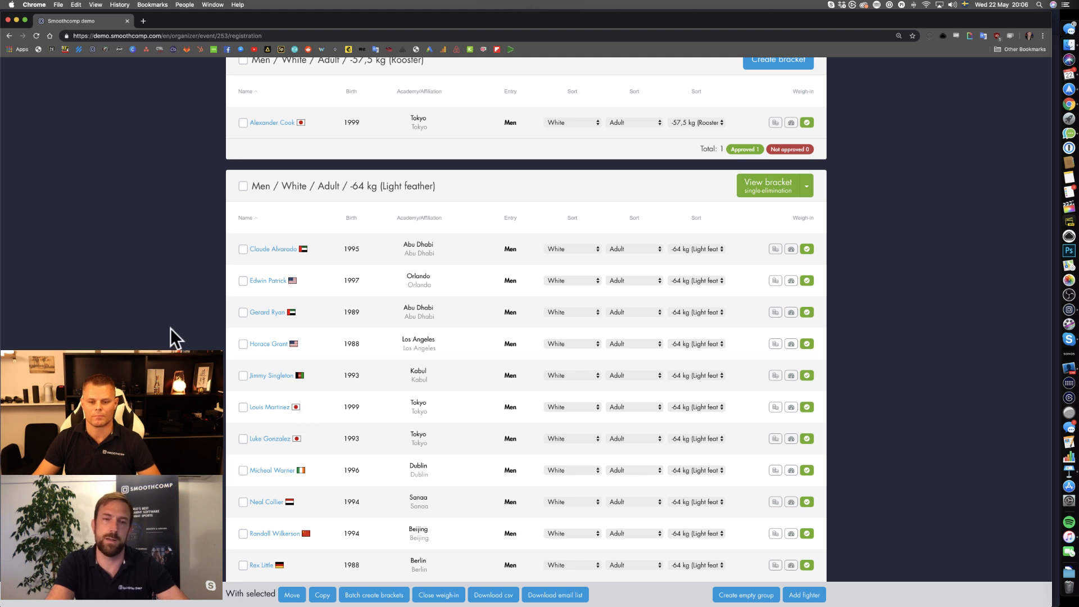
{"action": "scroll", "coordinate": [170, 328], "scroll_direction": "down", "scroll_amount": 10}
{"action": "scroll", "coordinate": [170, 328], "scroll_direction": "down", "scroll_amount": 1}
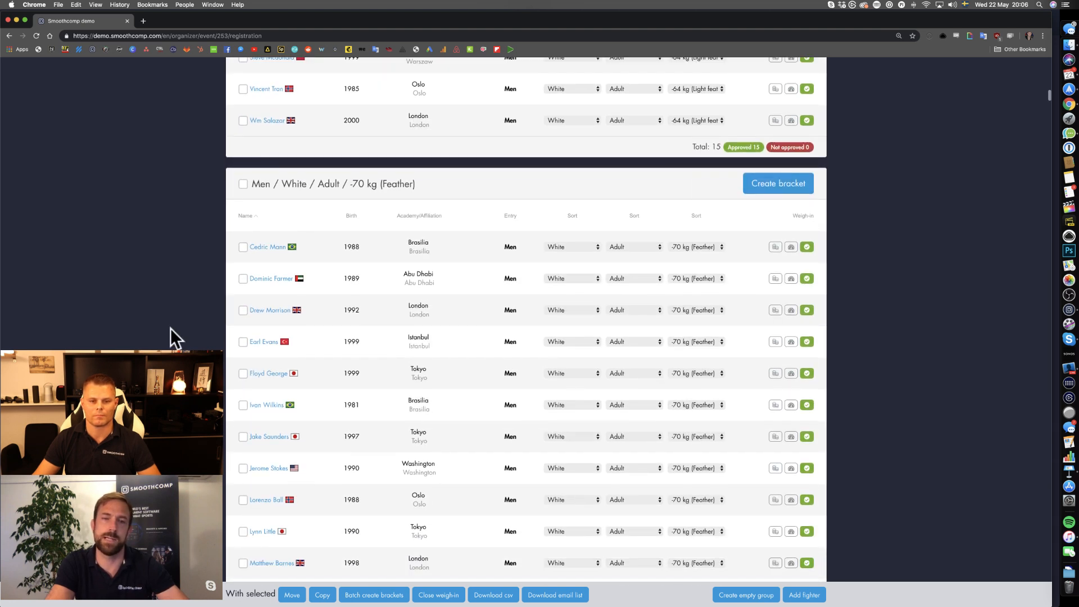
{"action": "left_click", "coordinate": [243, 184]}
{"action": "scroll", "coordinate": [196, 268], "scroll_direction": "down", "scroll_amount": 8}
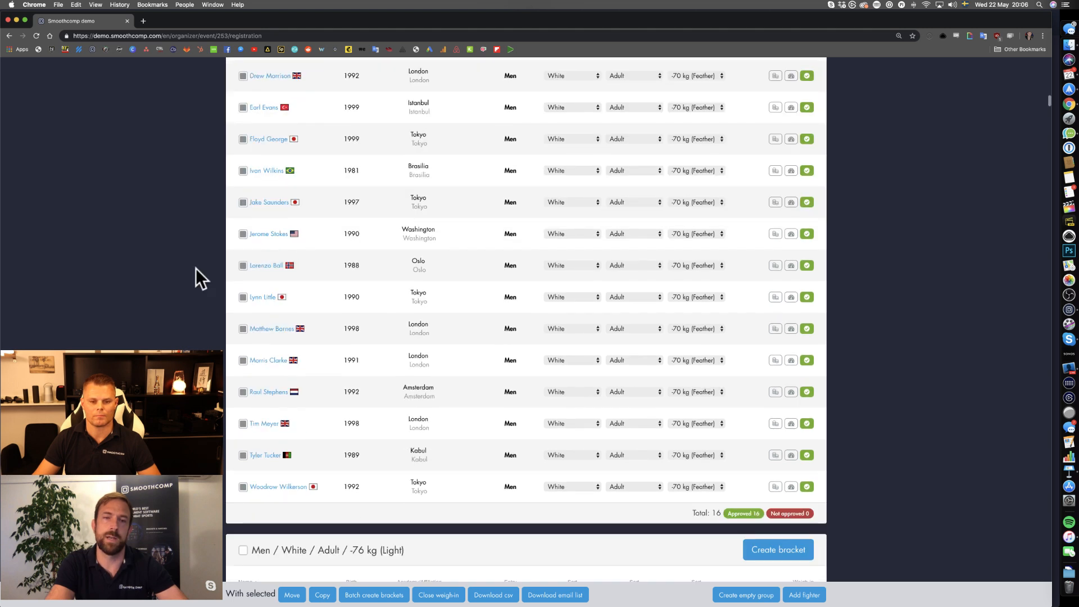
{"action": "scroll", "coordinate": [195, 268], "scroll_direction": "down", "scroll_amount": 20}
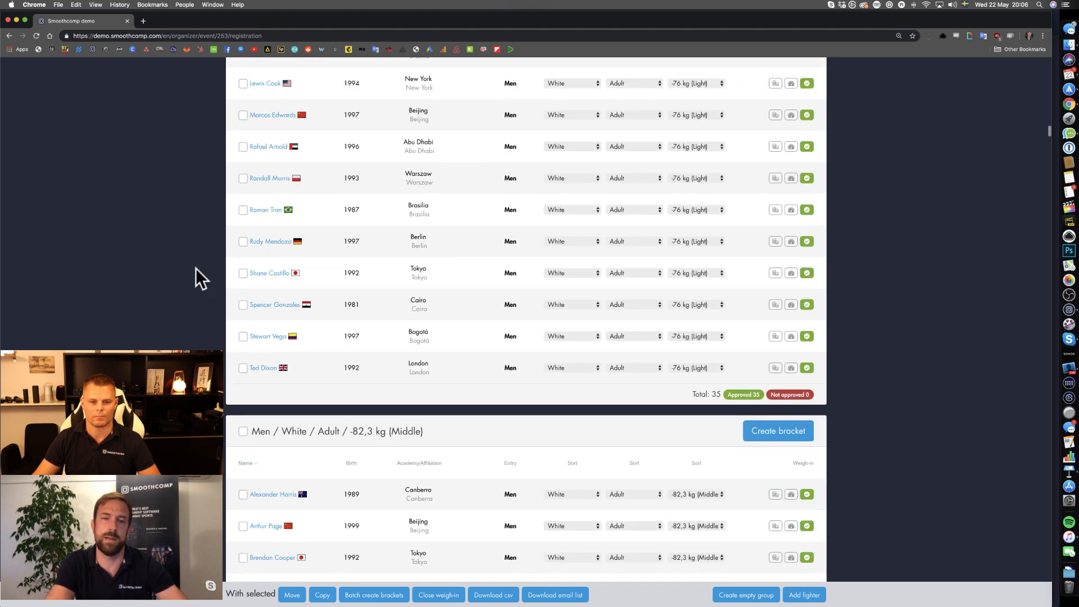
{"action": "scroll", "coordinate": [196, 269], "scroll_direction": "down", "scroll_amount": 5}
{"action": "left_click", "coordinate": [243, 163]}
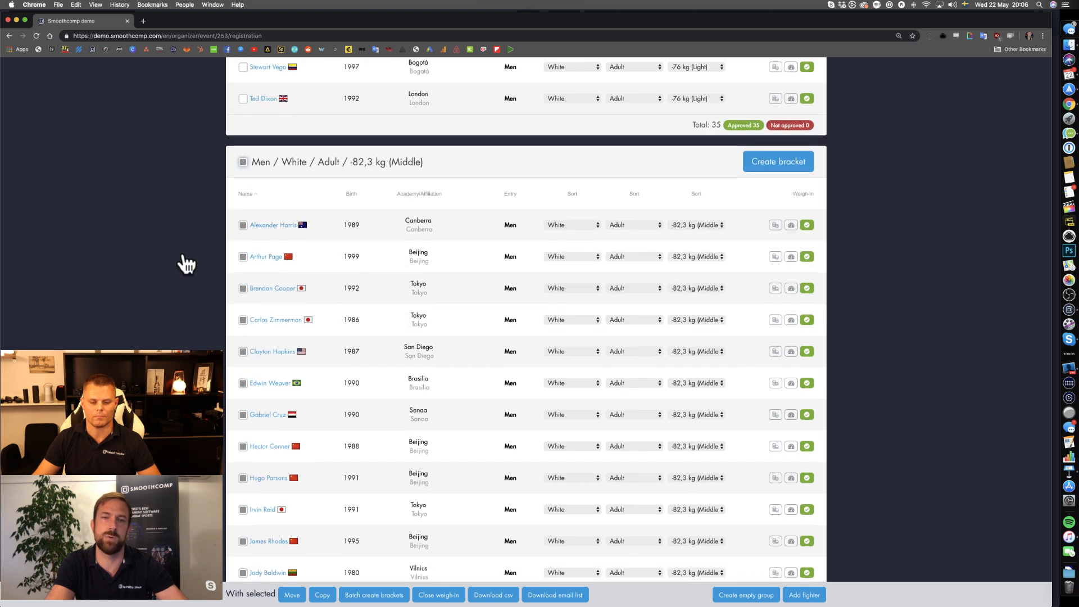
Add the Men / White groups Adult -94,3 kg (Heavy) and Master 1 (30+) -64 kg (Light feather) to the selection
{"action": "scroll", "coordinate": [183, 252], "scroll_direction": "down", "scroll_amount": 12}
{"action": "scroll", "coordinate": [183, 252], "scroll_direction": "down", "scroll_amount": 20}
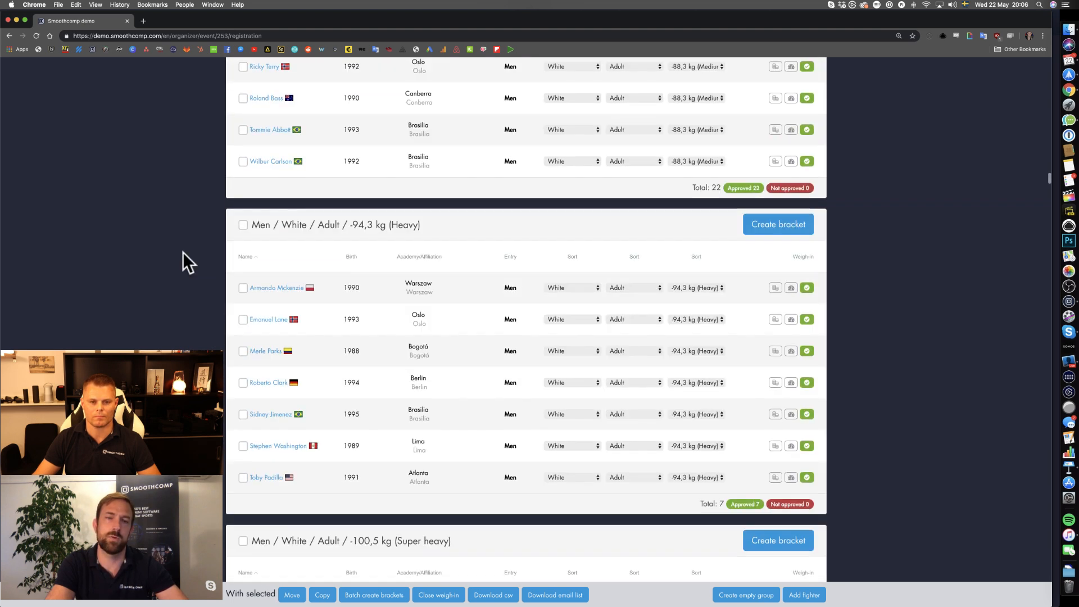
{"action": "left_click", "coordinate": [243, 225]}
{"action": "scroll", "coordinate": [178, 286], "scroll_direction": "down", "scroll_amount": 4}
{"action": "scroll", "coordinate": [178, 286], "scroll_direction": "down", "scroll_amount": 16}
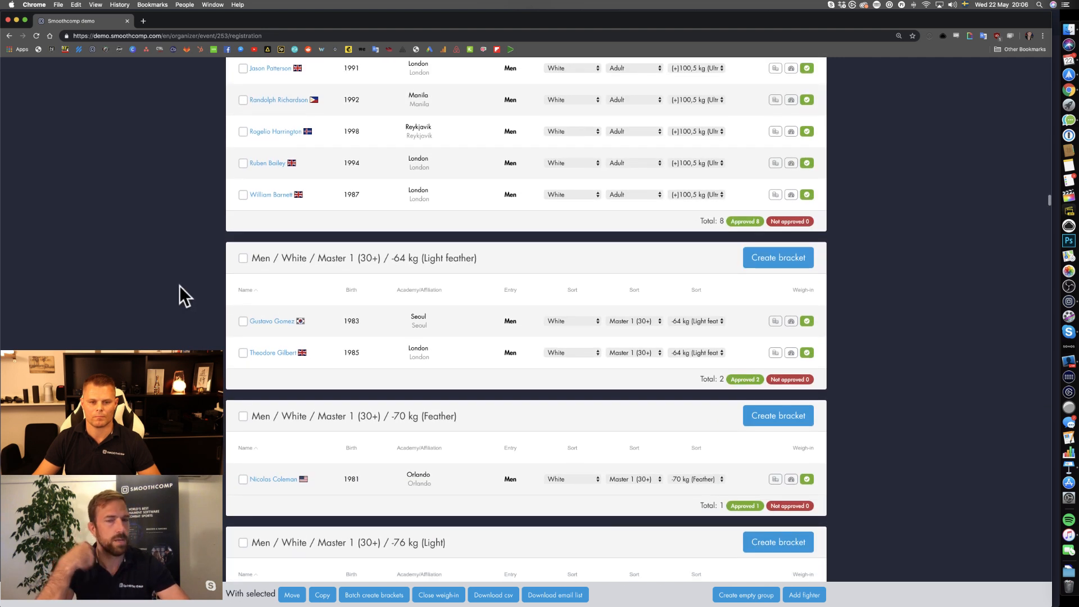
{"action": "left_click", "coordinate": [242, 258]}
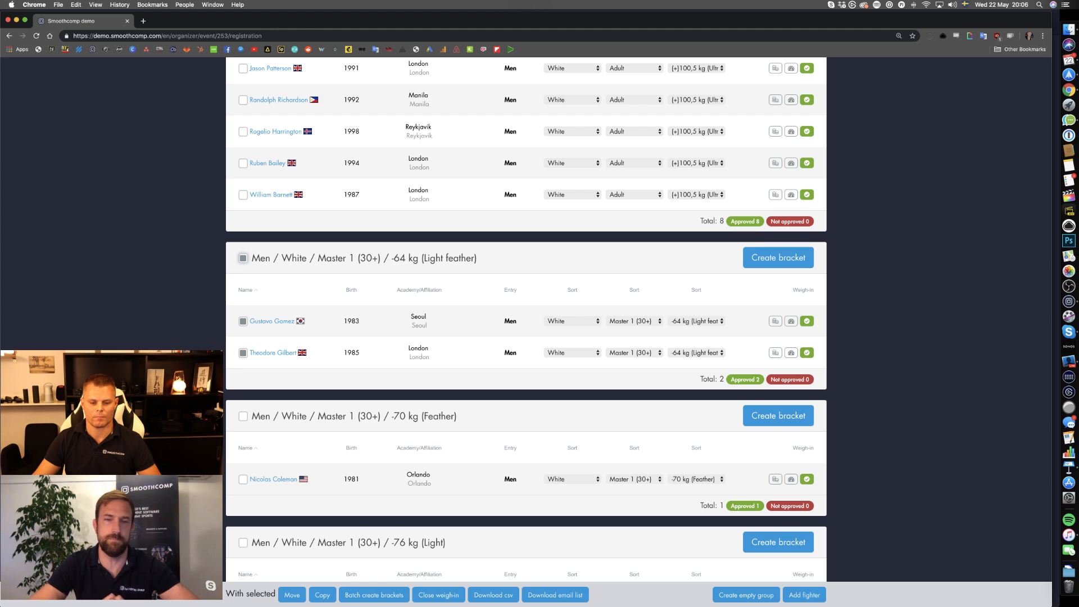
Batch create Single Elimination brackets with a bronze match on Saturday / Mat A for the selected groups
{"action": "left_click", "coordinate": [375, 601]}
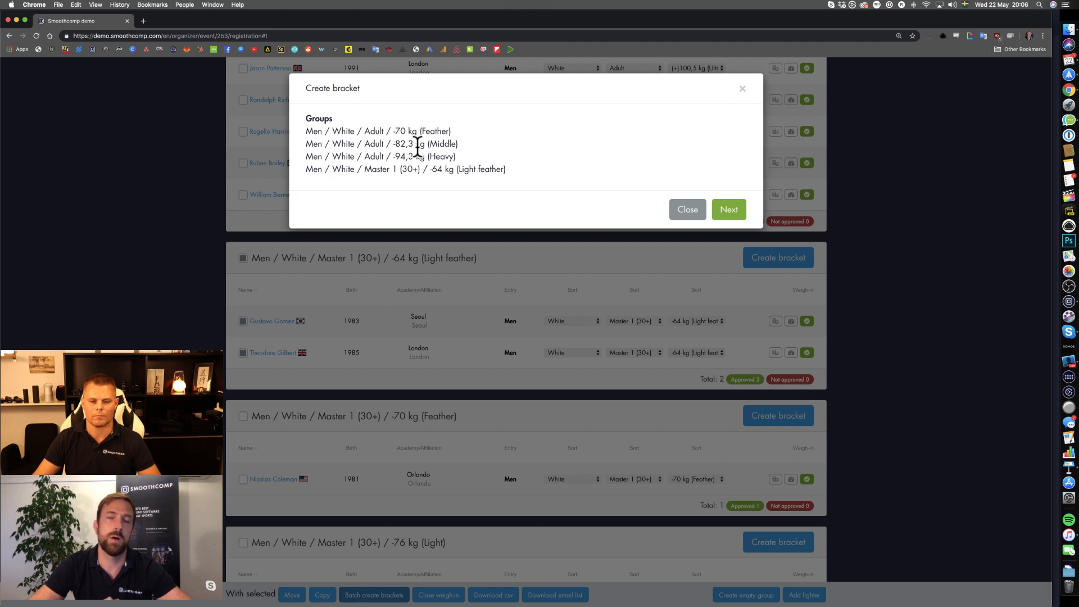
{"action": "left_click", "coordinate": [729, 210]}
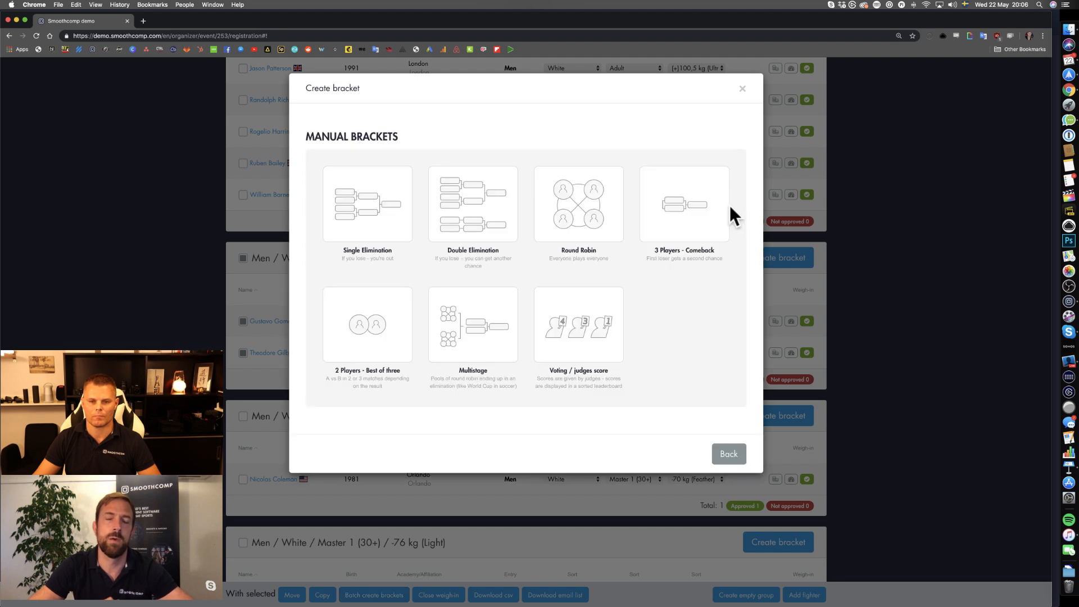
{"action": "left_click", "coordinate": [365, 207]}
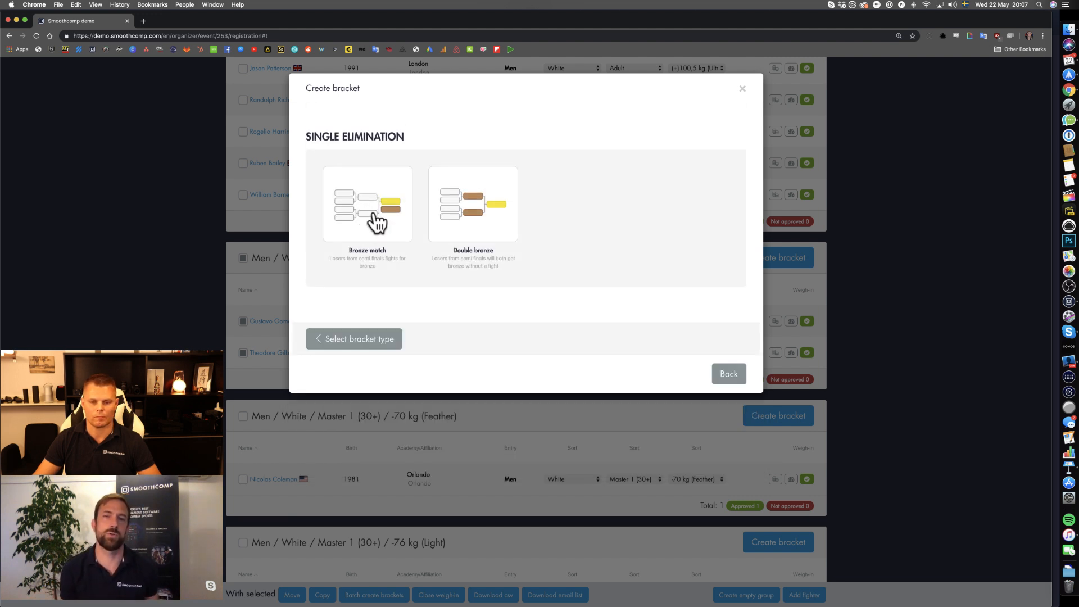
{"action": "left_click", "coordinate": [376, 223]}
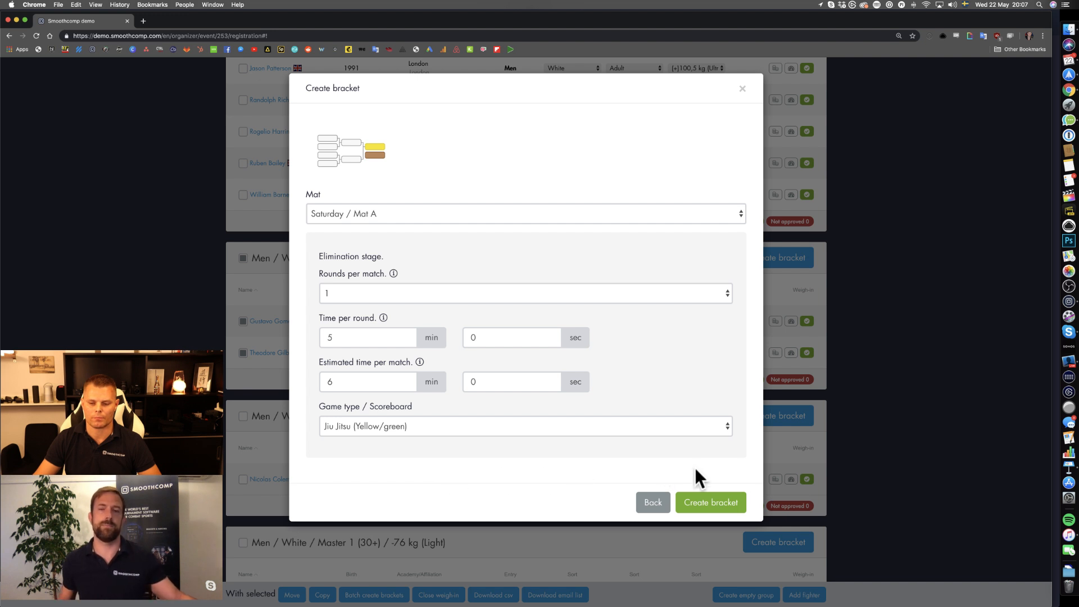
{"action": "left_click", "coordinate": [706, 506]}
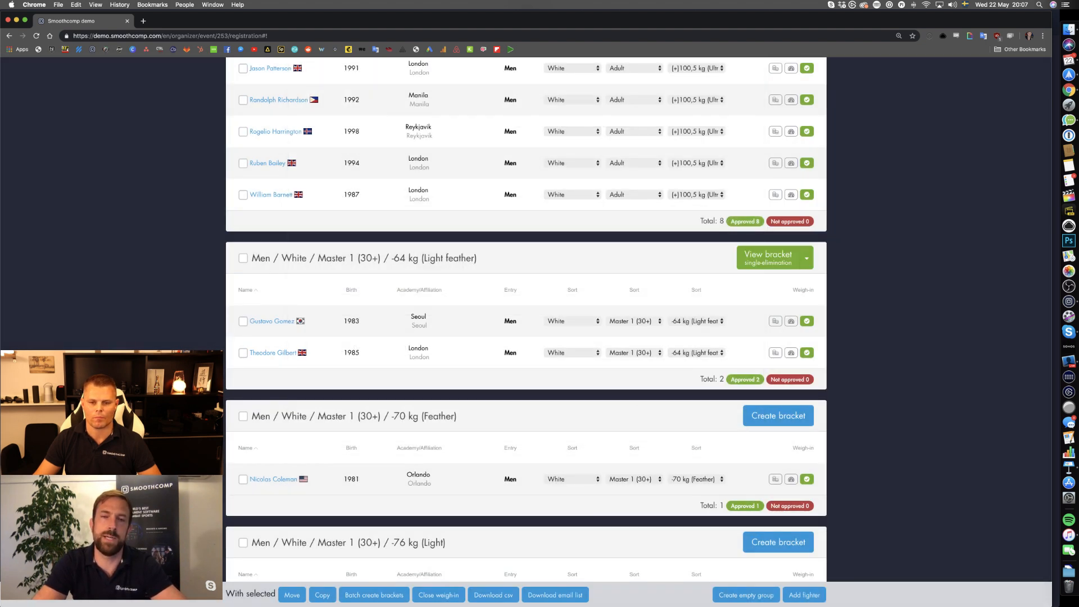
{"action": "scroll", "coordinate": [527, 318], "scroll_direction": "up", "scroll_amount": 1}
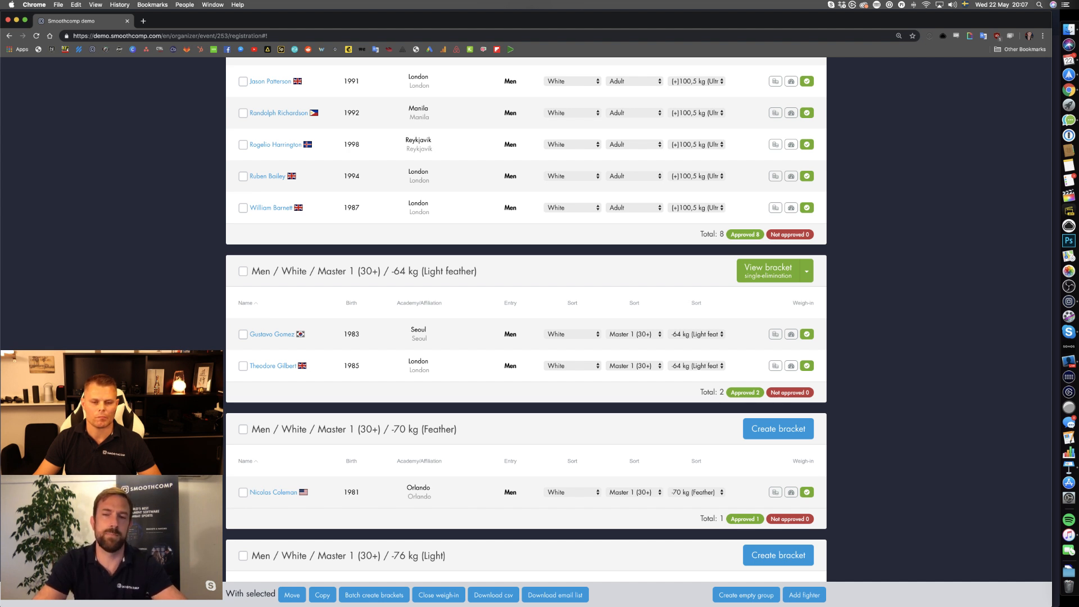
{"action": "scroll", "coordinate": [527, 320], "scroll_direction": "down", "scroll_amount": 20}
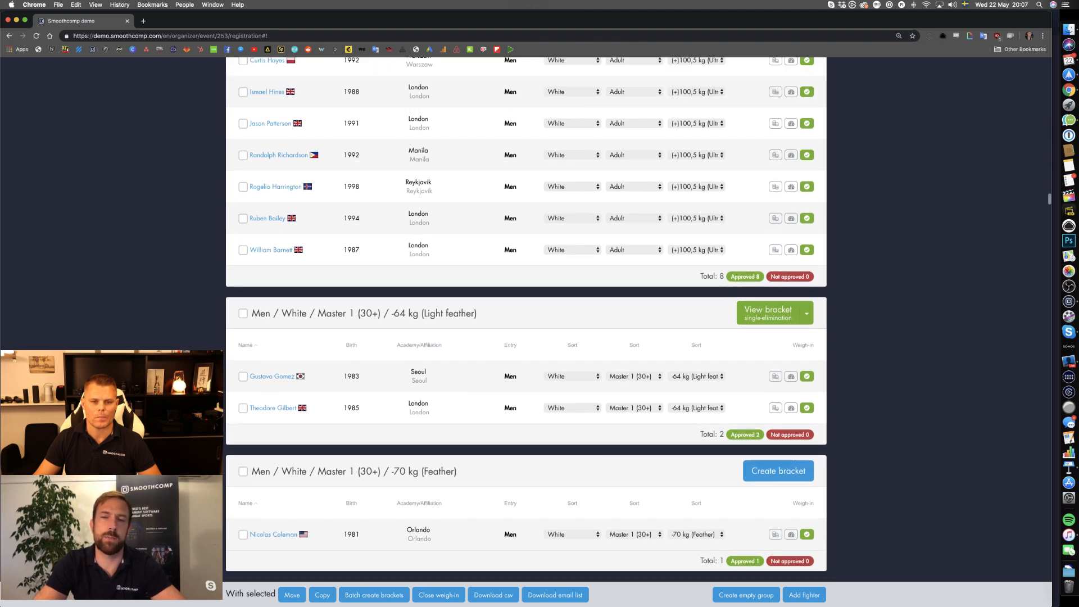
{"action": "scroll", "coordinate": [526, 320], "scroll_direction": "up", "scroll_amount": 15}
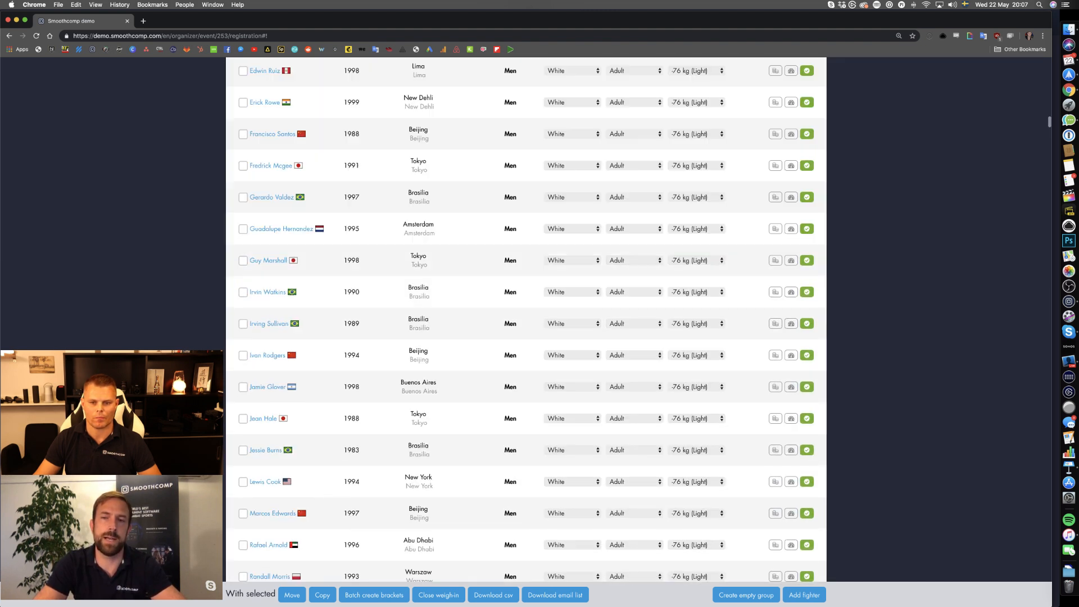
Open the event's bracket packages settings and name the new package "Webinar Demo"
{"action": "scroll", "coordinate": [691, 253], "scroll_direction": "up", "scroll_amount": 10}
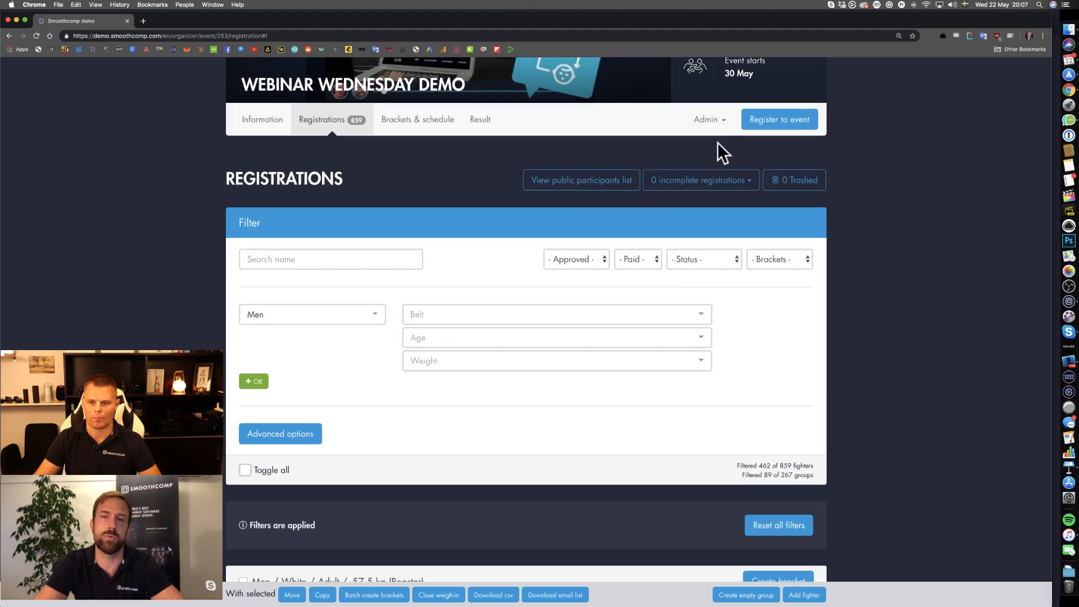
{"action": "left_click", "coordinate": [711, 122]}
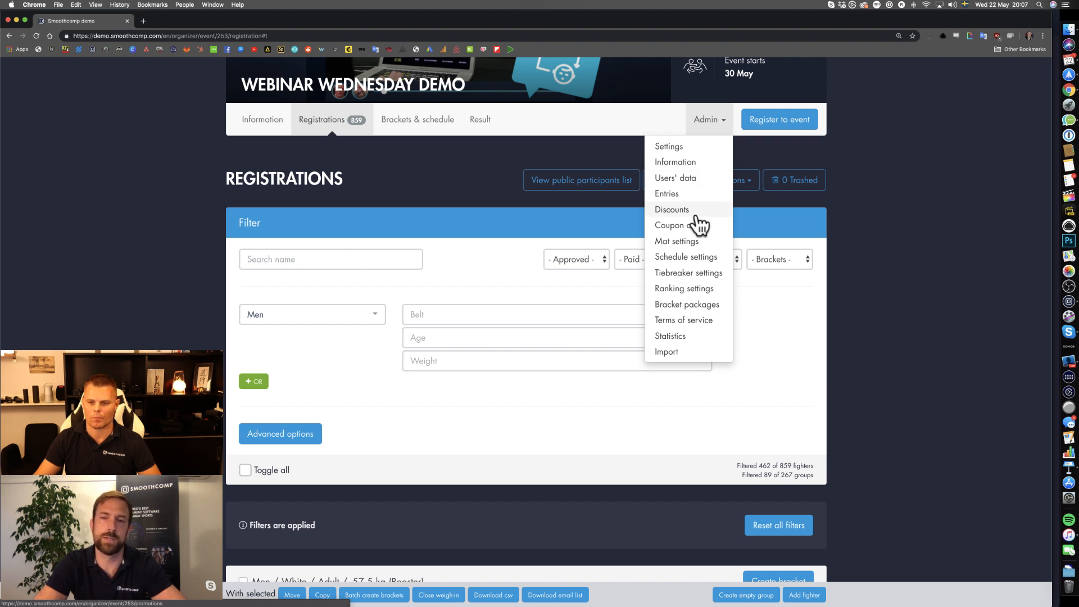
{"action": "left_click", "coordinate": [695, 309]}
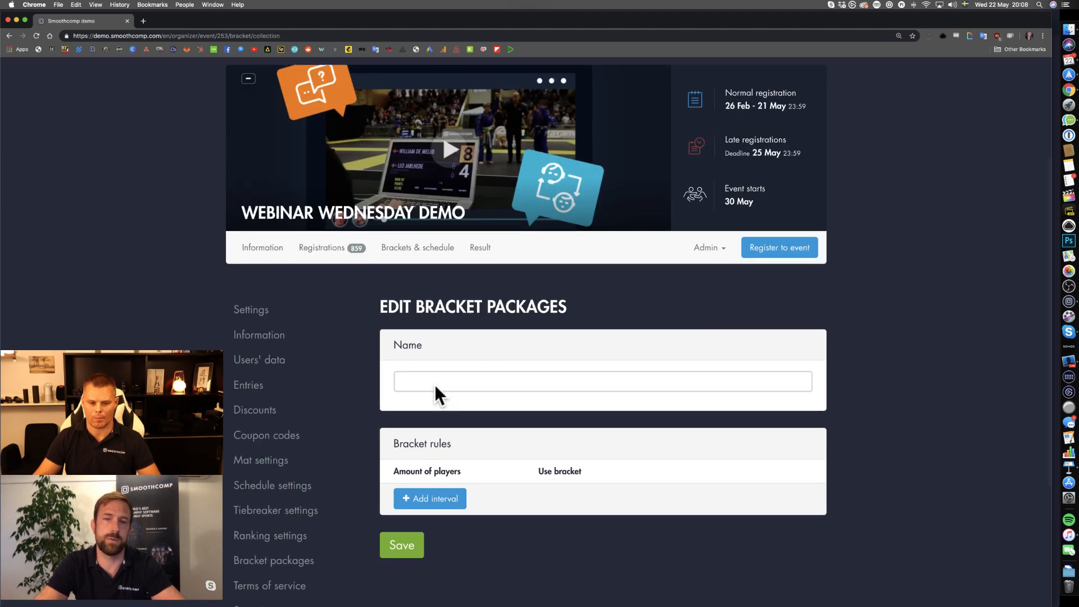
{"action": "left_click", "coordinate": [434, 382]}
{"action": "type", "text": "W"}
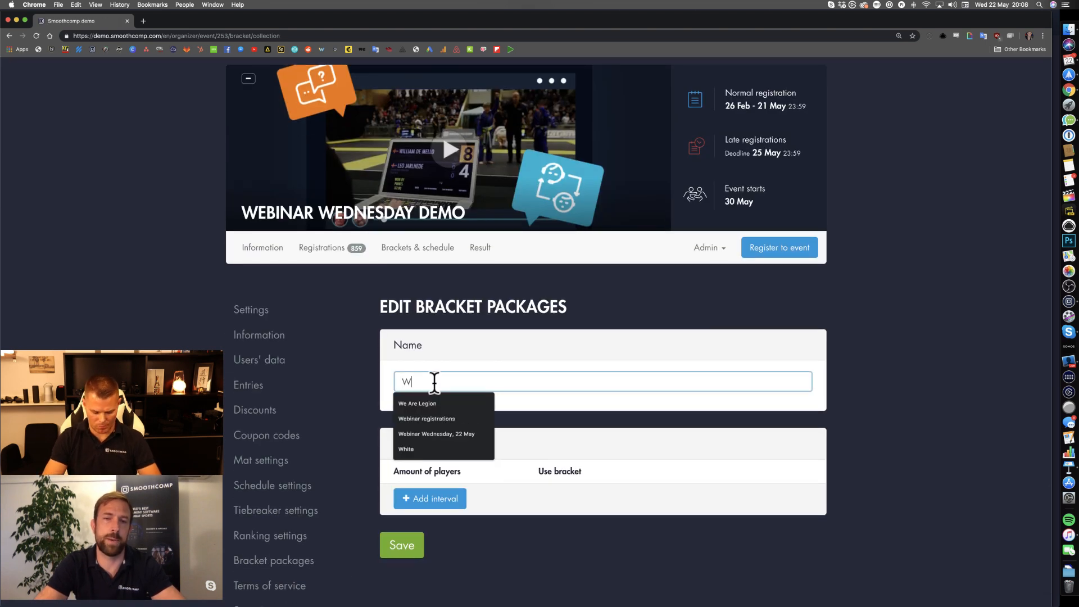
{"action": "type", "text": "ebinar Demo"}
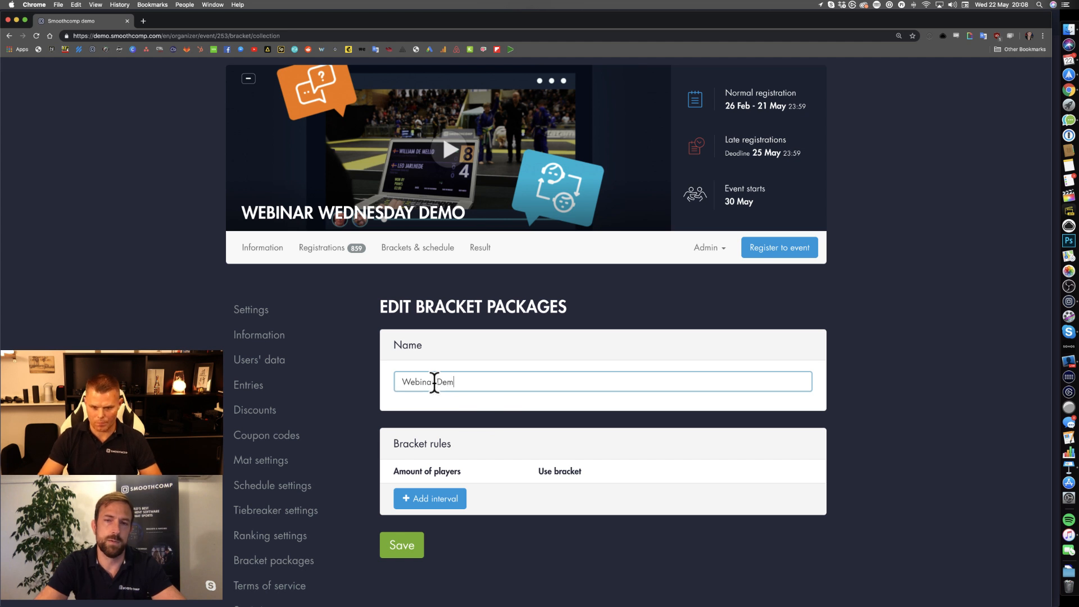
Add a bracket rule for 1 to 2 players using Single Elimination with a bronze match
{"action": "left_click", "coordinate": [432, 499]}
{"action": "left_click", "coordinate": [482, 511]}
{"action": "type", "text": "2"}
{"action": "left_click", "coordinate": [566, 516]}
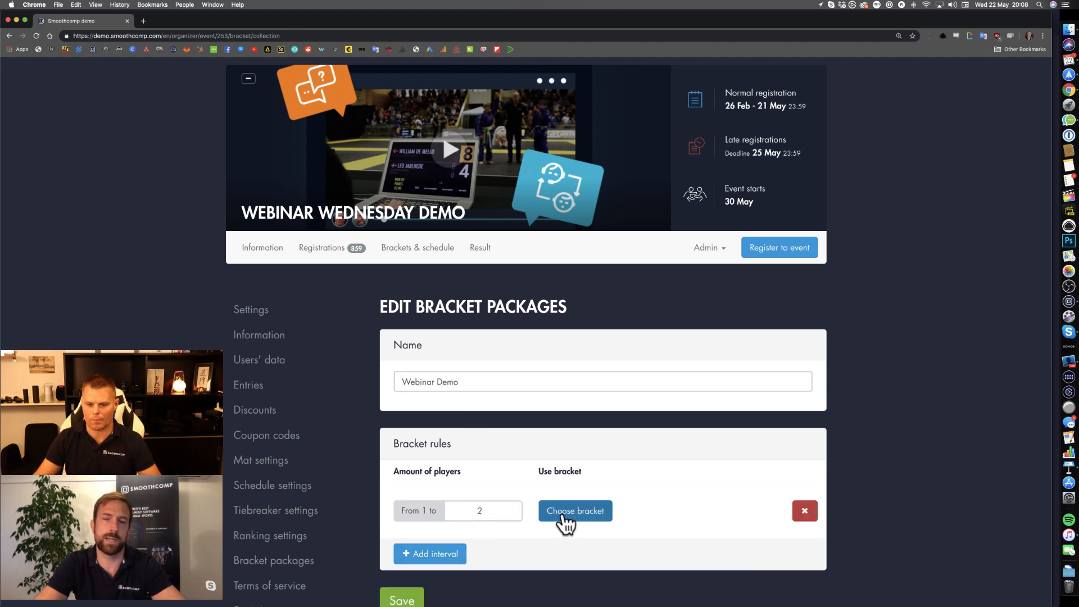
{"action": "left_click", "coordinate": [371, 231]}
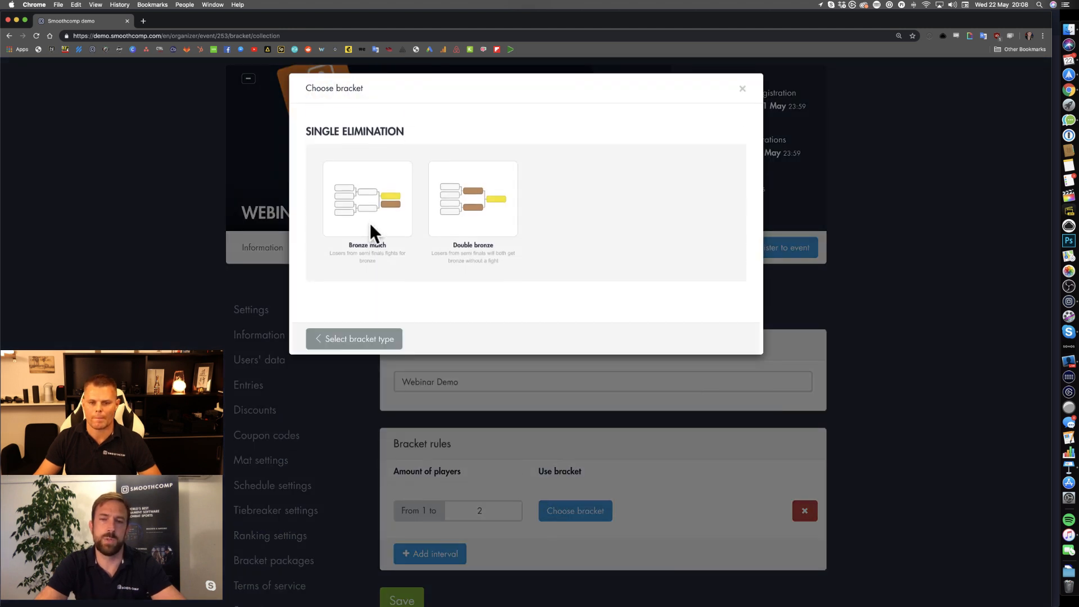
{"action": "left_click", "coordinate": [370, 232]}
Add a second interval ending at 3 players and assign it the 3 Players - Comeback bracket
{"action": "scroll", "coordinate": [488, 371], "scroll_direction": "down", "scroll_amount": 3}
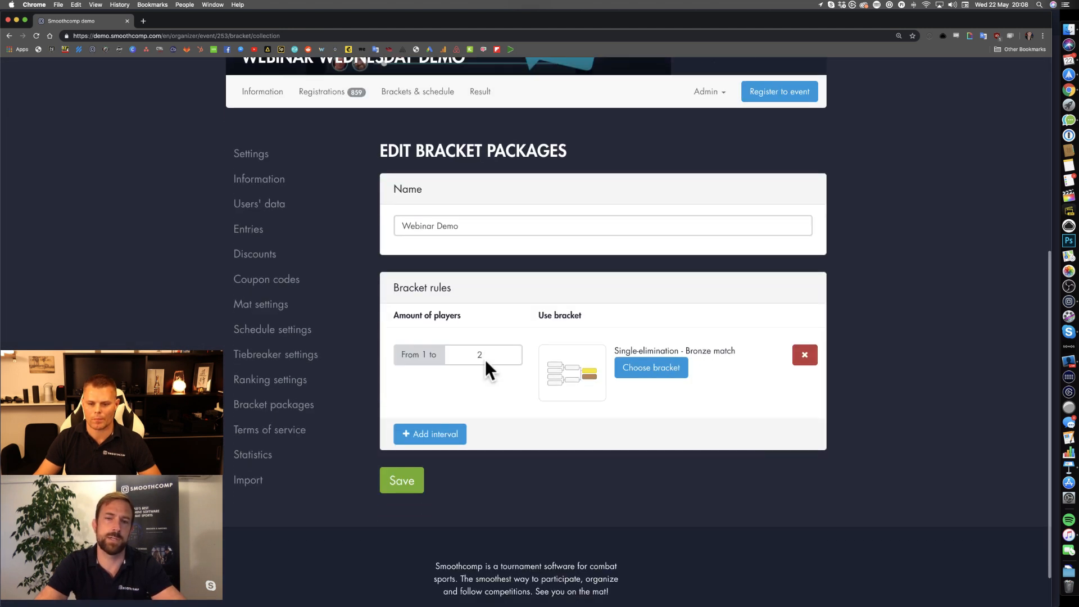
{"action": "left_click", "coordinate": [437, 439]}
{"action": "left_click", "coordinate": [483, 447]}
{"action": "type", "text": "3"}
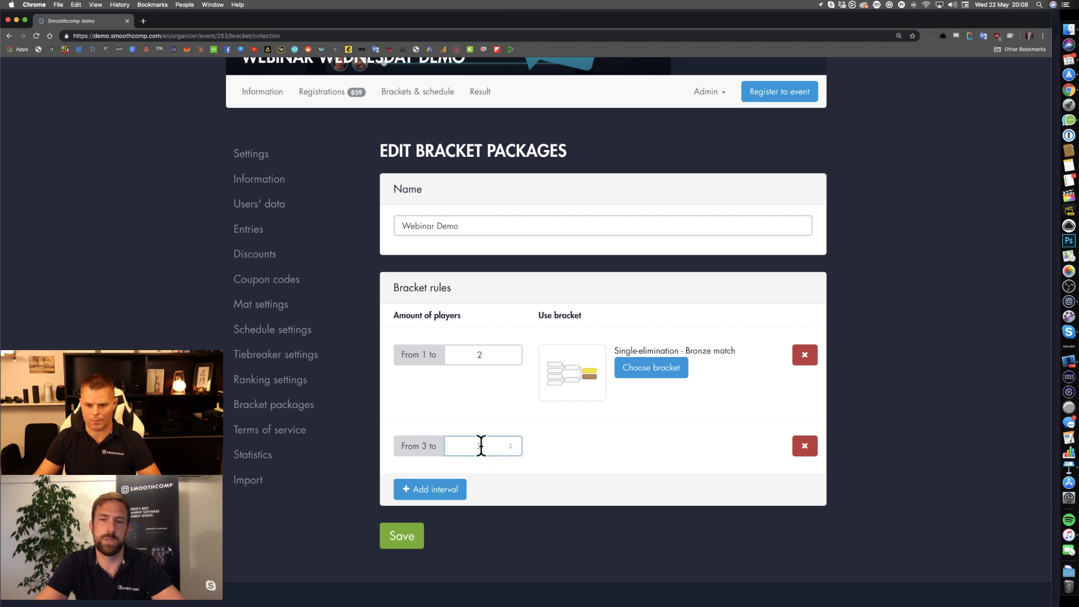
{"action": "left_click", "coordinate": [575, 447]}
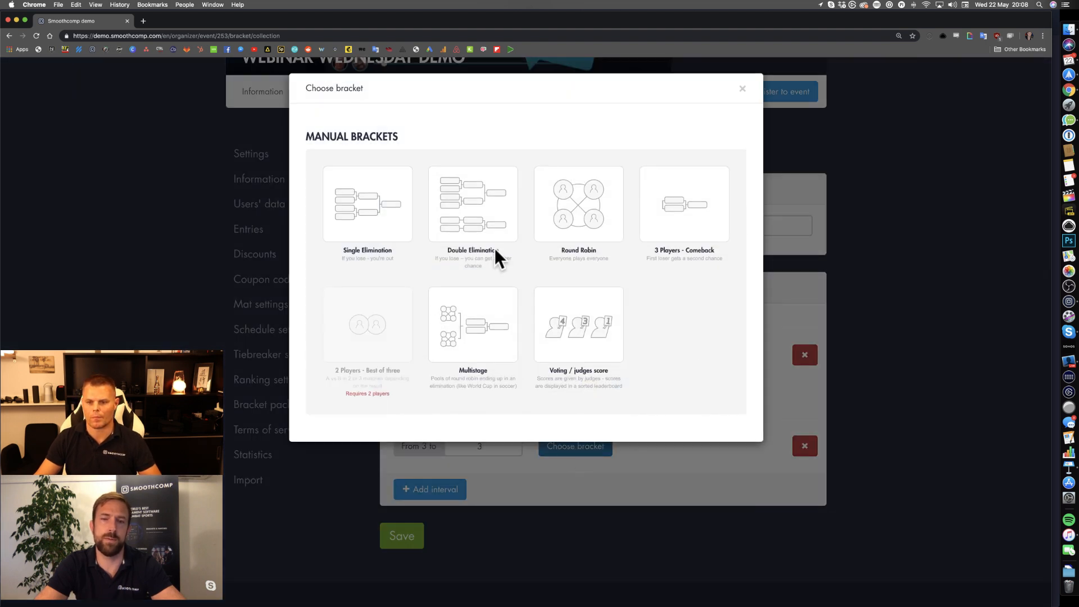
{"action": "left_click", "coordinate": [675, 228]}
{"action": "left_click", "coordinate": [373, 232]}
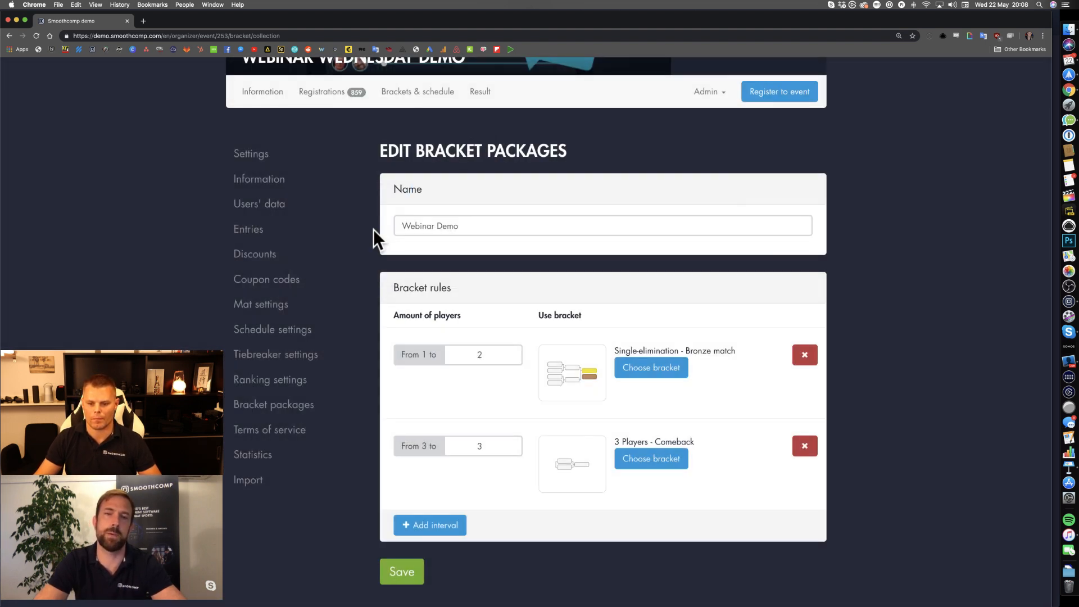
Add a third interval for 4 to 8 players and assign it the full Round Robin bracket
{"action": "scroll", "coordinate": [525, 387], "scroll_direction": "down", "scroll_amount": 3}
{"action": "left_click", "coordinate": [426, 433]}
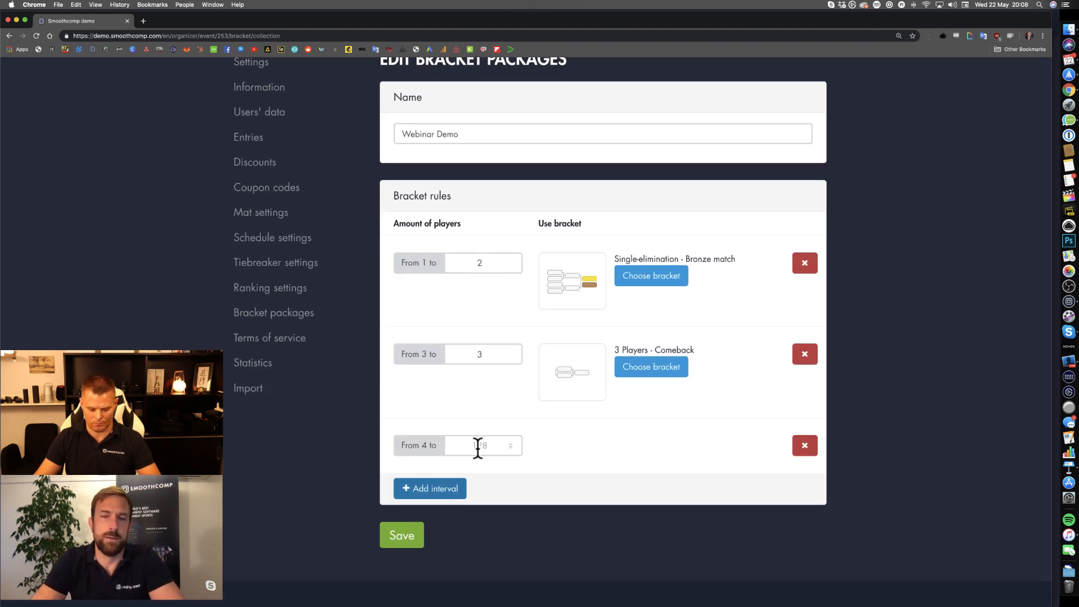
{"action": "left_click", "coordinate": [478, 446]}
{"action": "type", "text": "8"}
{"action": "left_click", "coordinate": [573, 445]}
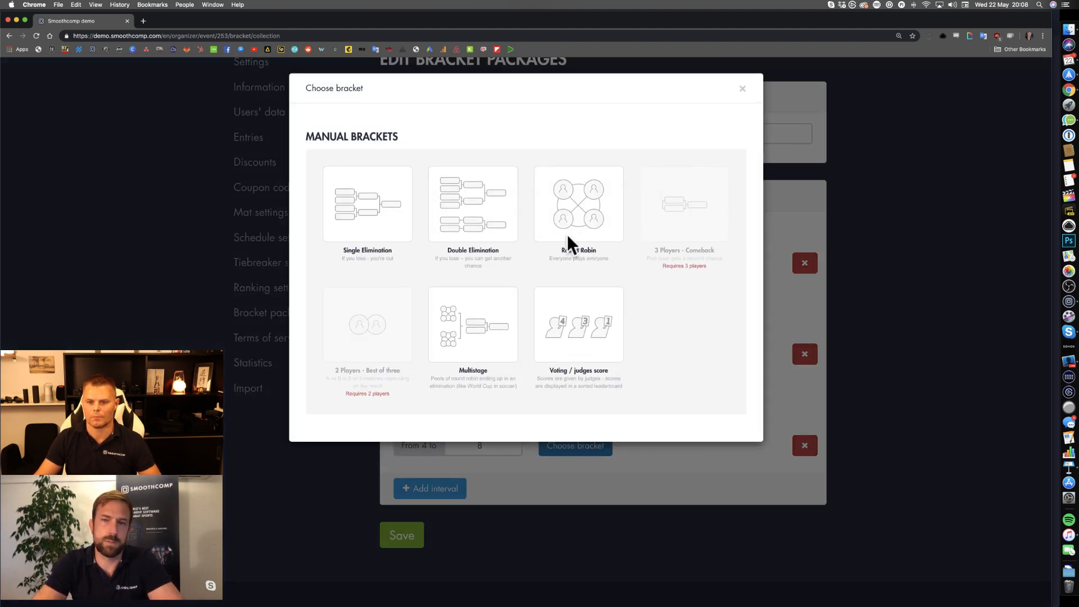
{"action": "left_click", "coordinate": [569, 240]}
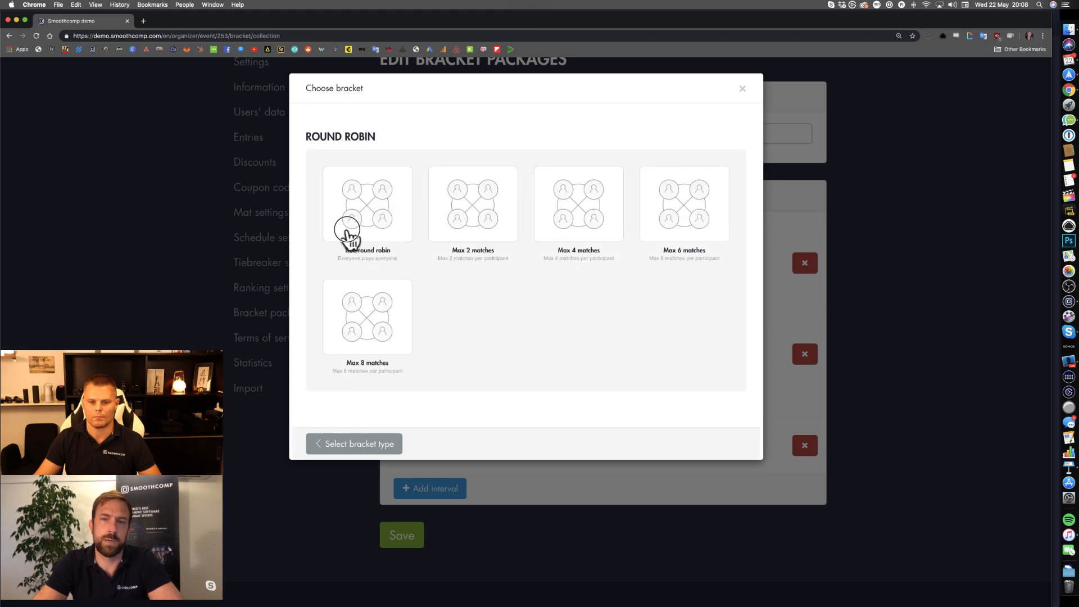
{"action": "left_click", "coordinate": [349, 236]}
Add a 9 to 99 player interval using Single Elimination with a bronze match, and save the bracket package
{"action": "scroll", "coordinate": [475, 434], "scroll_direction": "down", "scroll_amount": 2}
{"action": "left_click", "coordinate": [442, 462]}
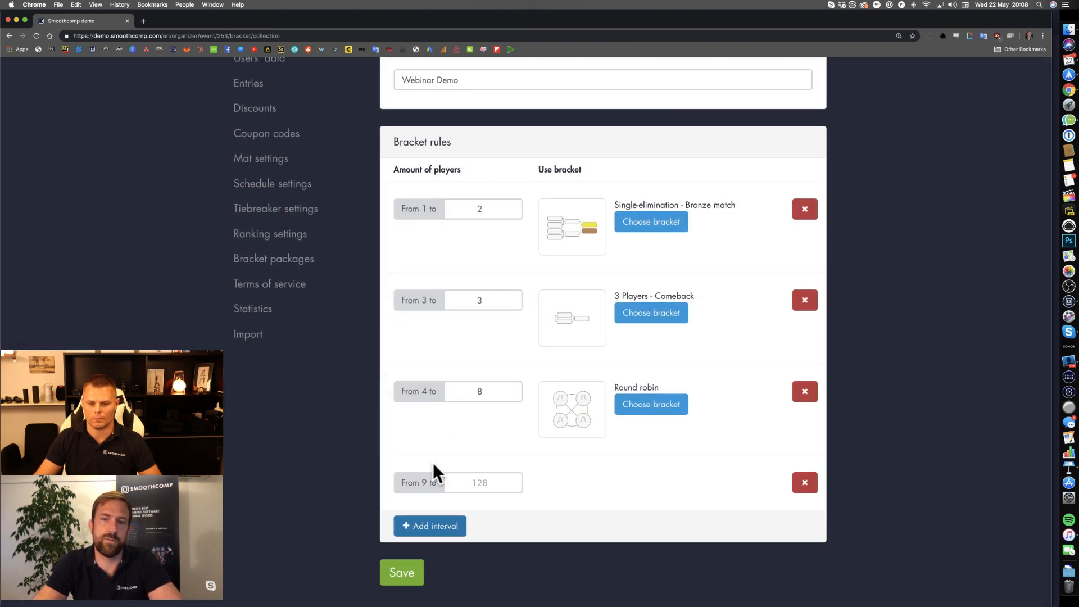
{"action": "left_click", "coordinate": [476, 482]}
{"action": "type", "text": "99"}
{"action": "left_click", "coordinate": [586, 482]}
{"action": "left_click", "coordinate": [586, 482]}
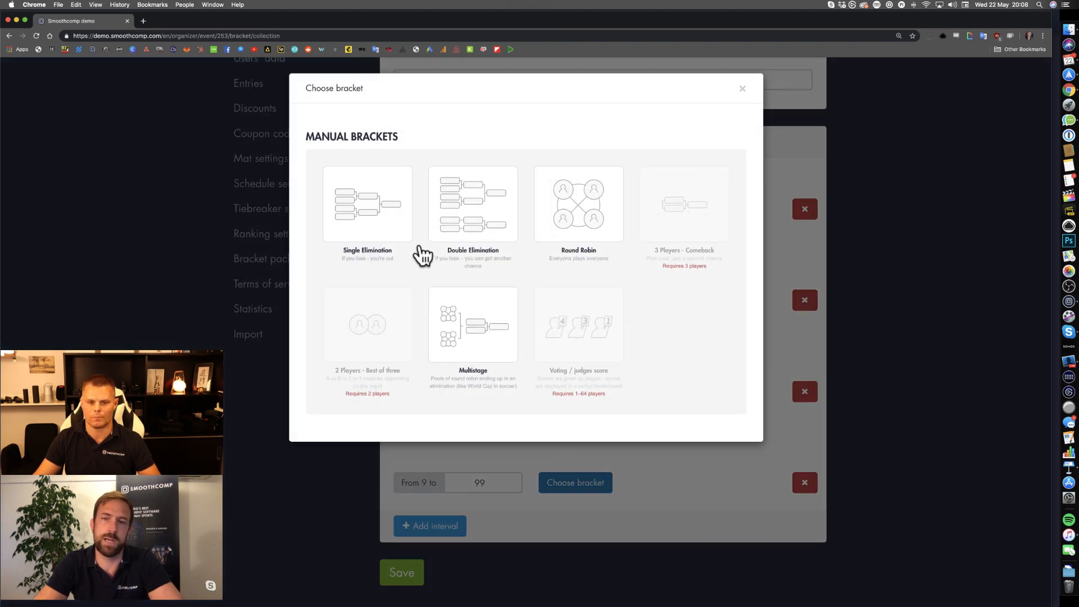
{"action": "left_click", "coordinate": [379, 226]}
{"action": "left_click", "coordinate": [374, 220]}
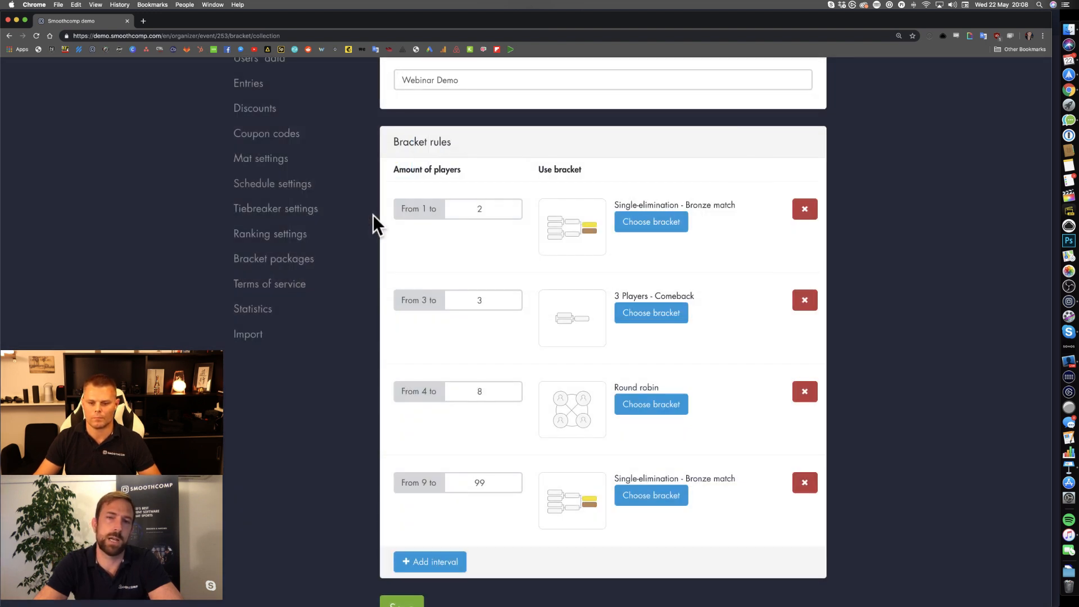
{"action": "scroll", "coordinate": [453, 385], "scroll_direction": "down", "scroll_amount": 1}
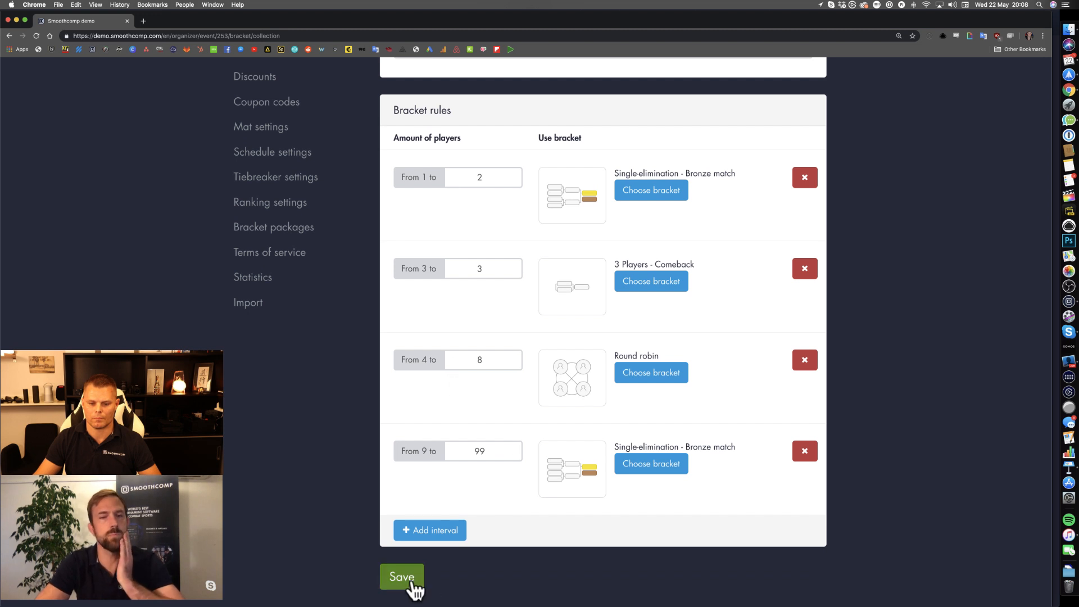
{"action": "left_click", "coordinate": [412, 583]}
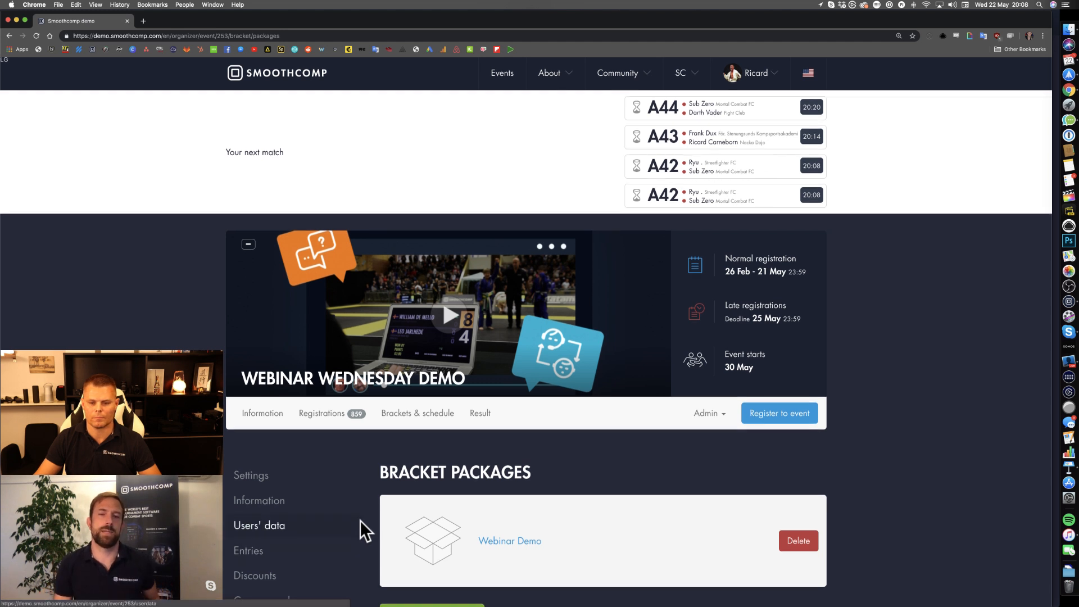
Return to the event's registrations and filter the Men entry by Black belt
{"action": "scroll", "coordinate": [363, 529], "scroll_direction": "down", "scroll_amount": 3}
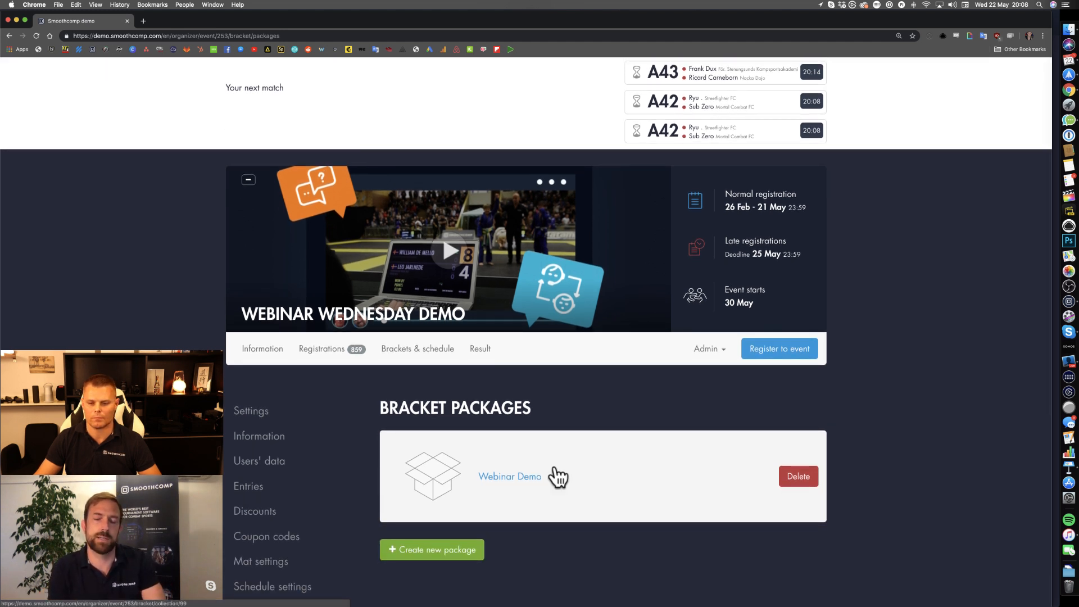
{"action": "scroll", "coordinate": [573, 473], "scroll_direction": "down", "scroll_amount": 1}
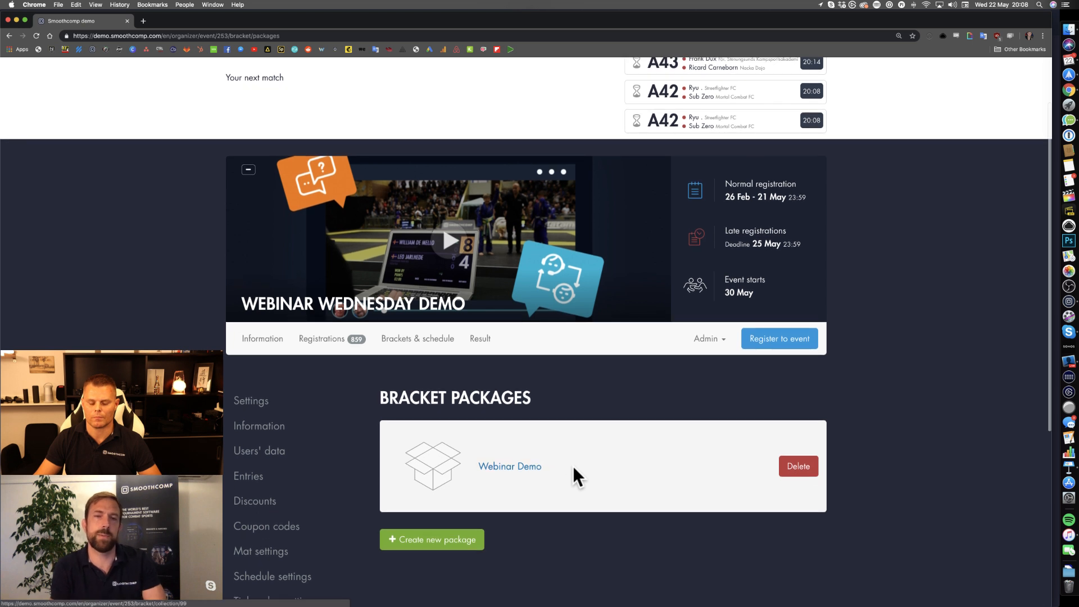
{"action": "left_click", "coordinate": [337, 340]}
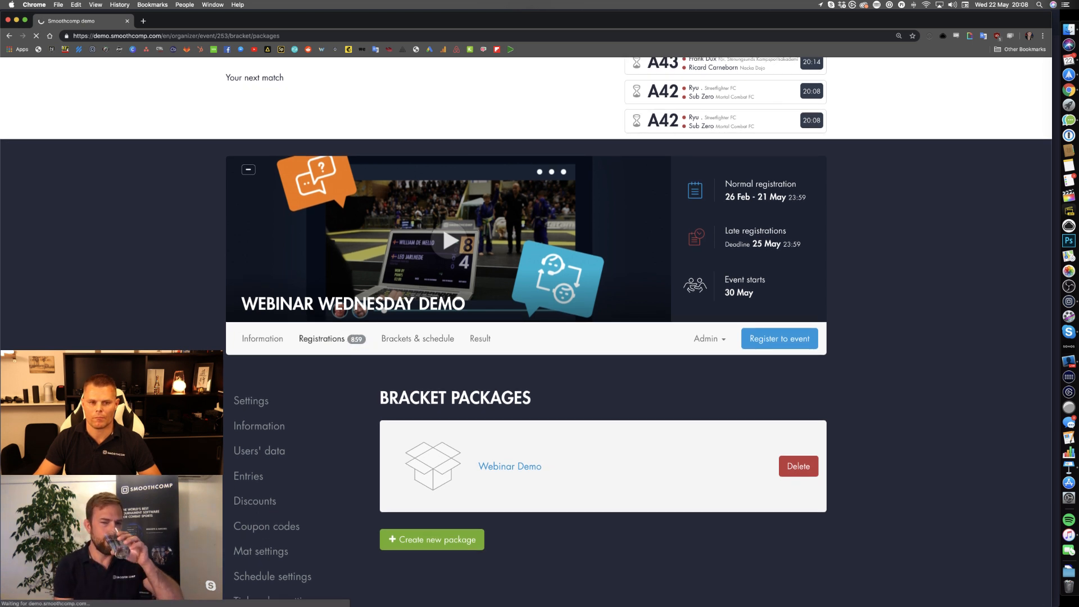
{"action": "scroll", "coordinate": [285, 338], "scroll_direction": "down", "scroll_amount": 5}
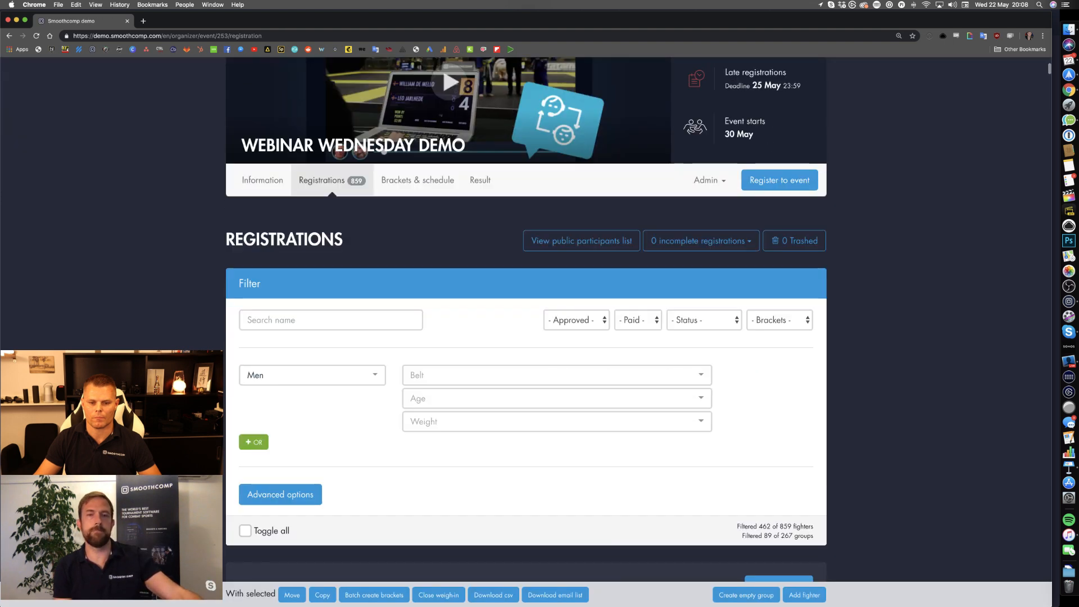
{"action": "left_click", "coordinate": [424, 331]}
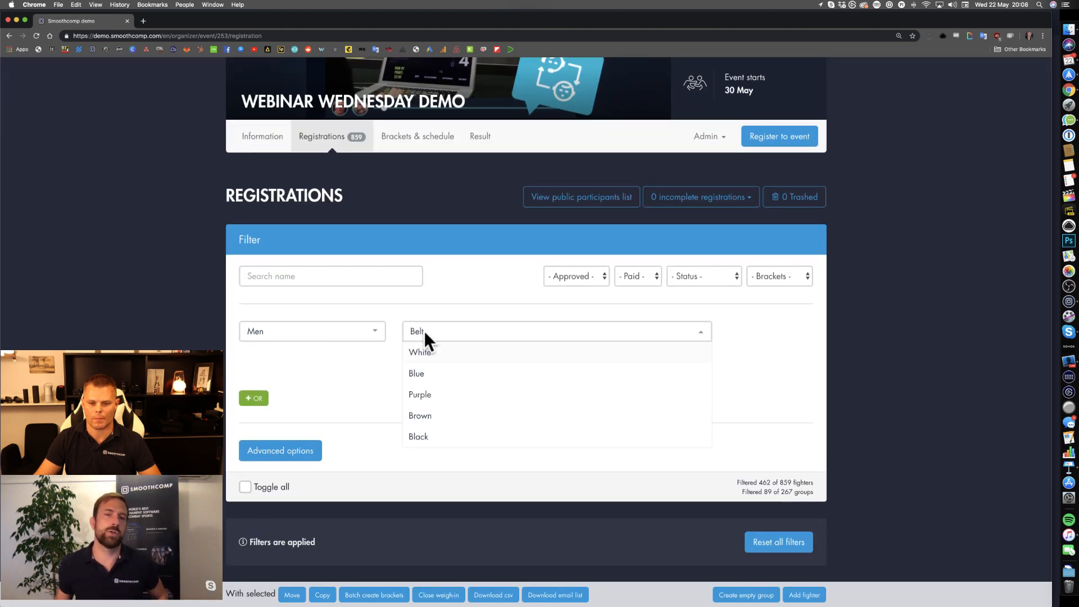
{"action": "left_click", "coordinate": [441, 442]}
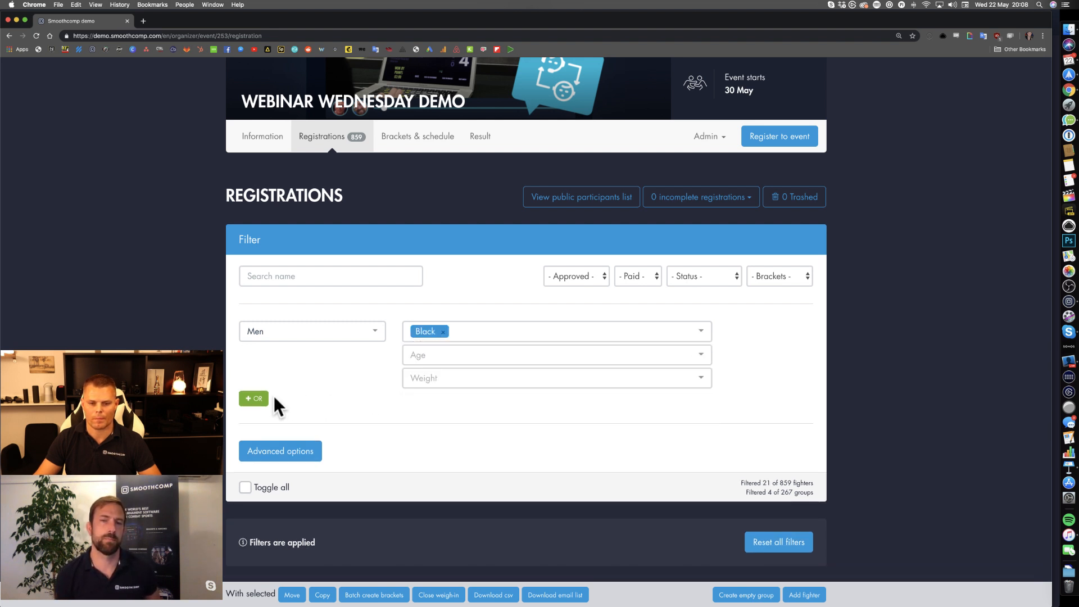
Add an OR condition to the registration filter for Women with Black belt
{"action": "left_click", "coordinate": [256, 398]}
{"action": "left_click", "coordinate": [279, 408]}
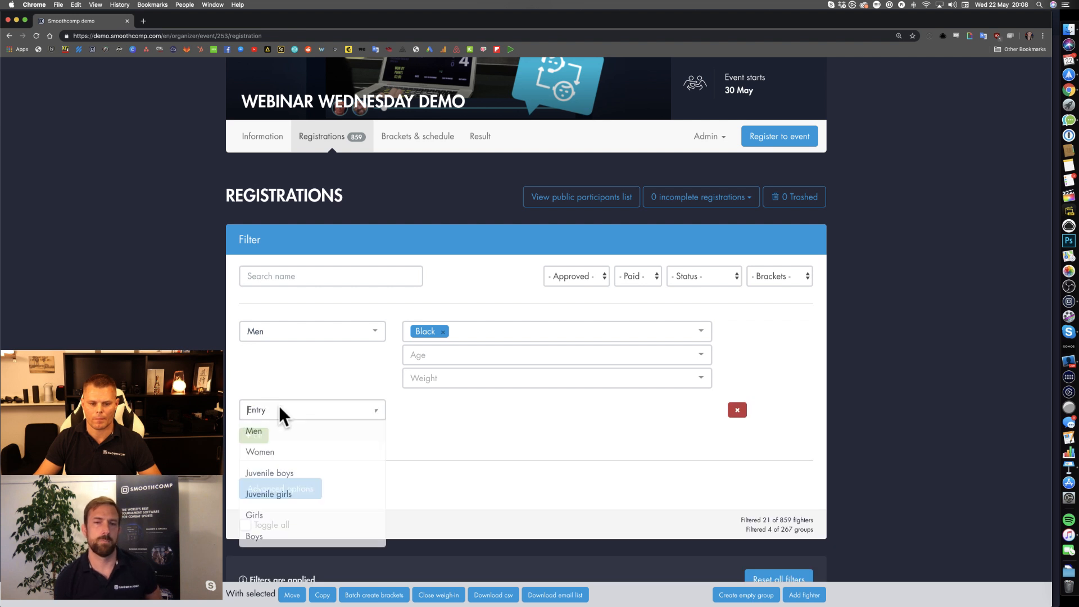
{"action": "left_click", "coordinate": [276, 453]}
{"action": "left_click", "coordinate": [453, 409]}
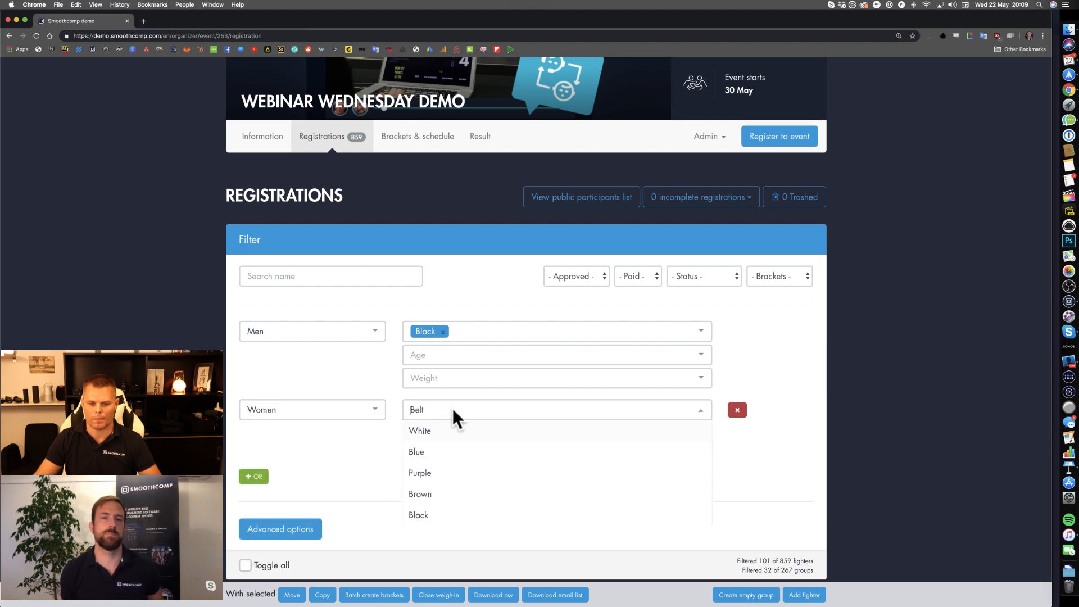
{"action": "left_click", "coordinate": [421, 516]}
Examine the filtered black belt groups of men and women and the number of fighters in each
{"action": "scroll", "coordinate": [346, 467], "scroll_direction": "down", "scroll_amount": 5}
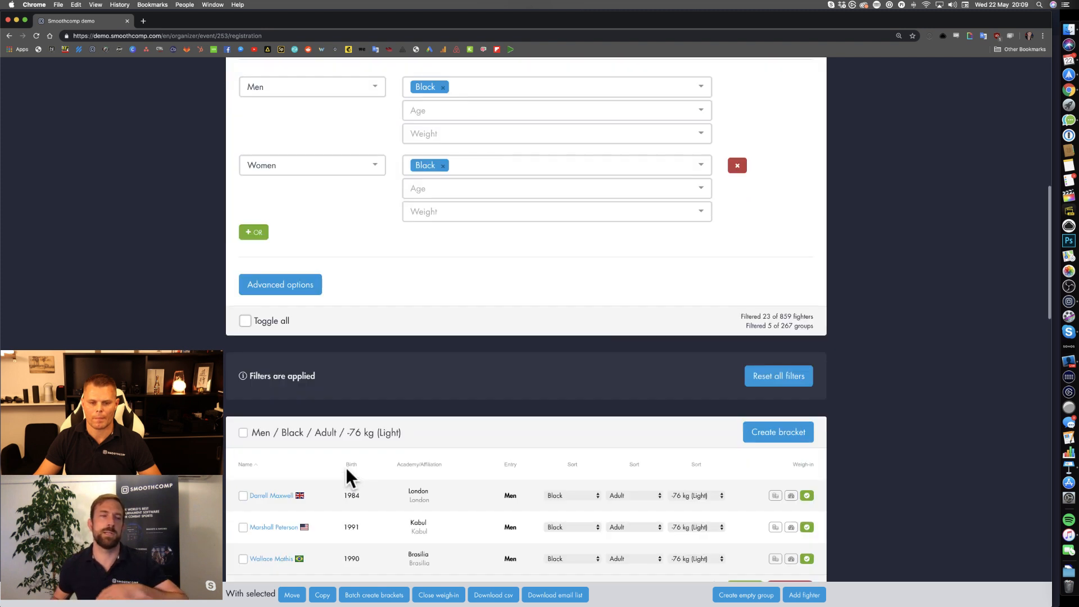
{"action": "scroll", "coordinate": [527, 326], "scroll_direction": "down", "scroll_amount": 5}
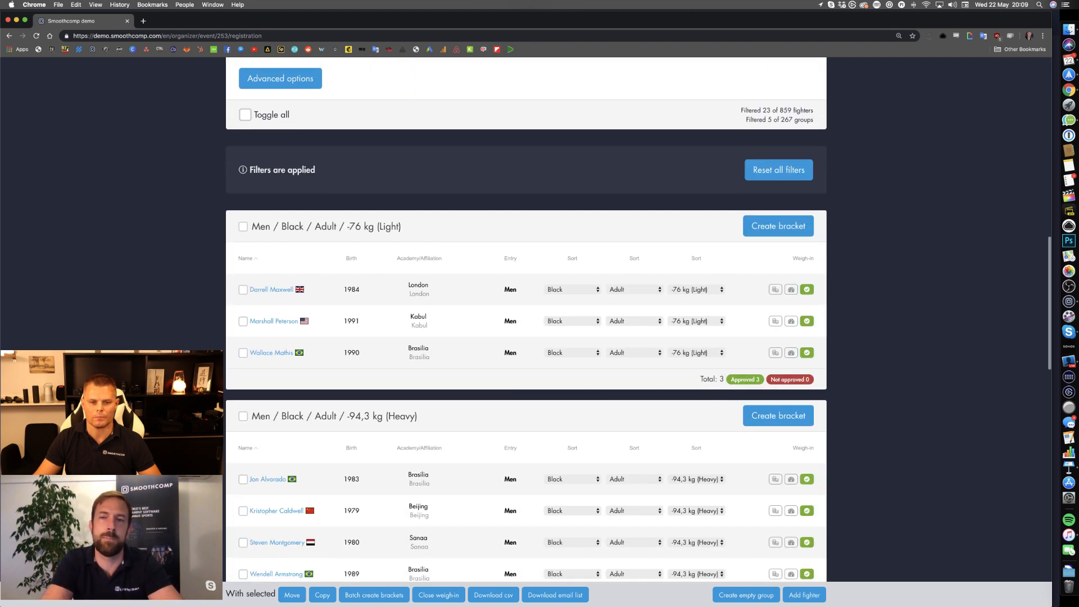
{"action": "scroll", "coordinate": [526, 321], "scroll_direction": "down", "scroll_amount": 2}
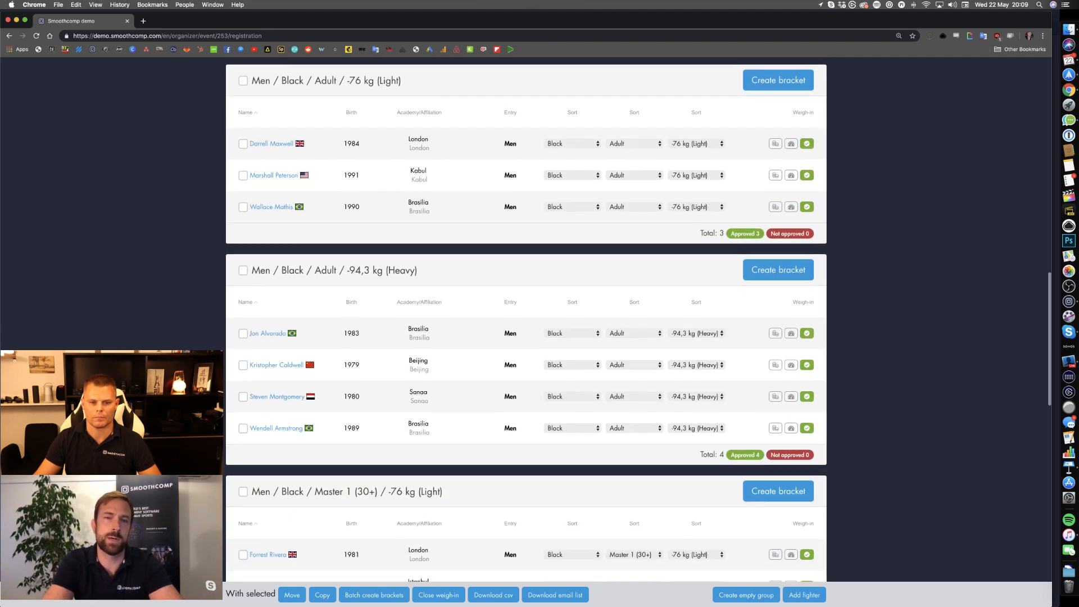
{"action": "scroll", "coordinate": [526, 321], "scroll_direction": "down", "scroll_amount": 3}
{"action": "scroll", "coordinate": [526, 320], "scroll_direction": "down", "scroll_amount": 5}
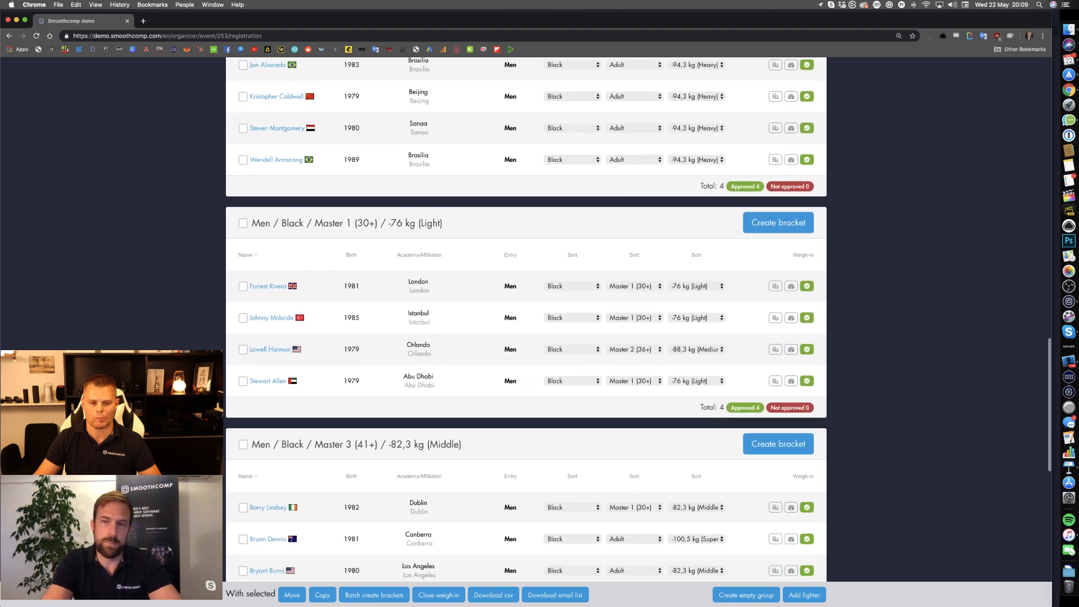
{"action": "scroll", "coordinate": [526, 320], "scroll_direction": "down", "scroll_amount": 3}
{"action": "scroll", "coordinate": [526, 320], "scroll_direction": "up", "scroll_amount": 1}
{"action": "scroll", "coordinate": [526, 320], "scroll_direction": "down", "scroll_amount": 4}
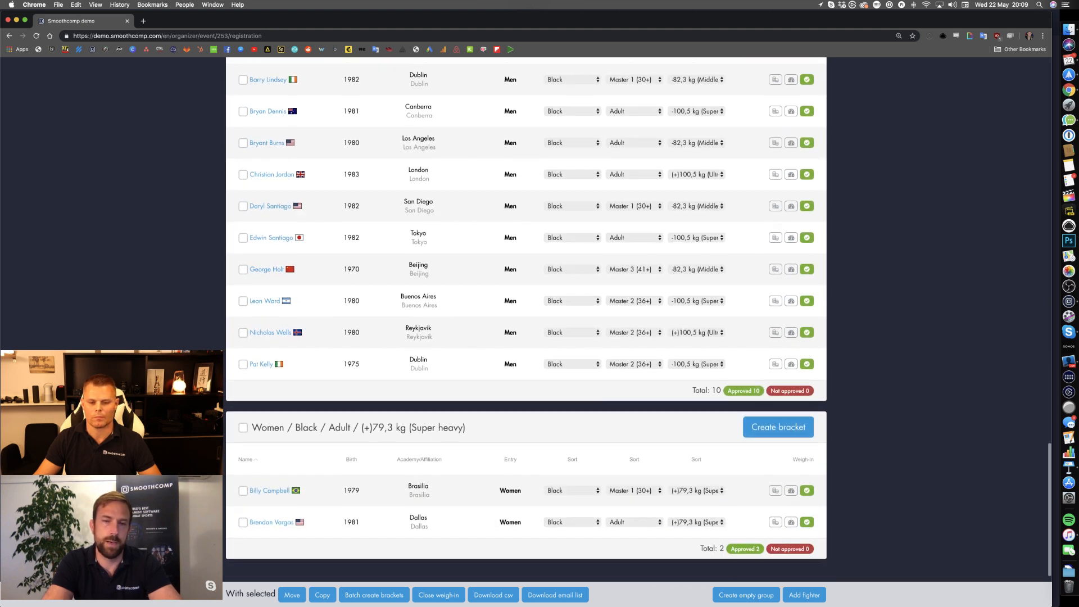
Select all the filtered black belt registration groups at once
{"action": "scroll", "coordinate": [526, 321], "scroll_direction": "up", "scroll_amount": 20}
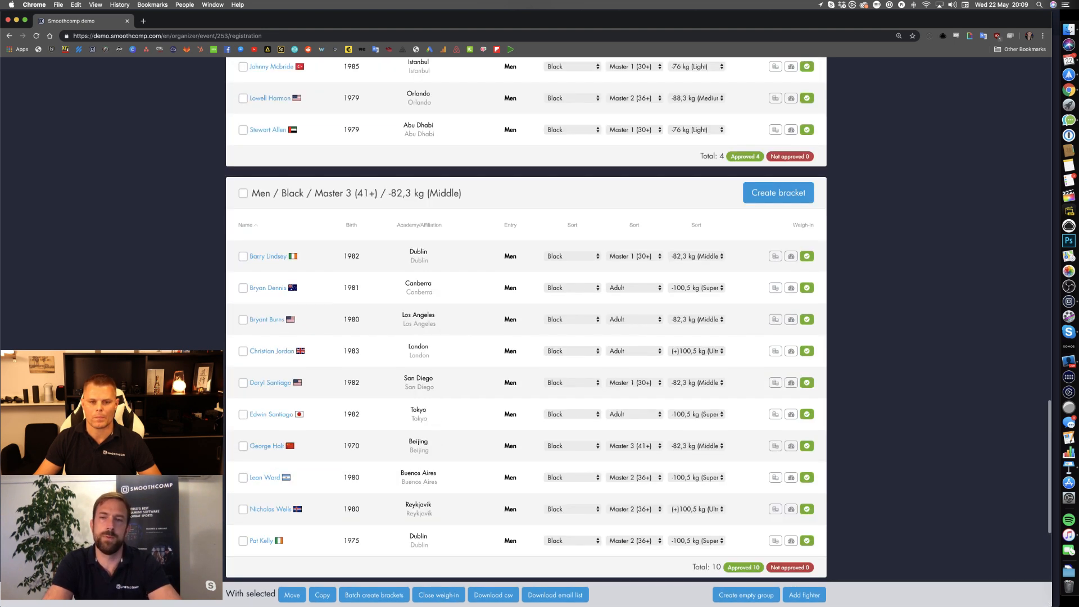
{"action": "scroll", "coordinate": [527, 320], "scroll_direction": "up", "scroll_amount": 1}
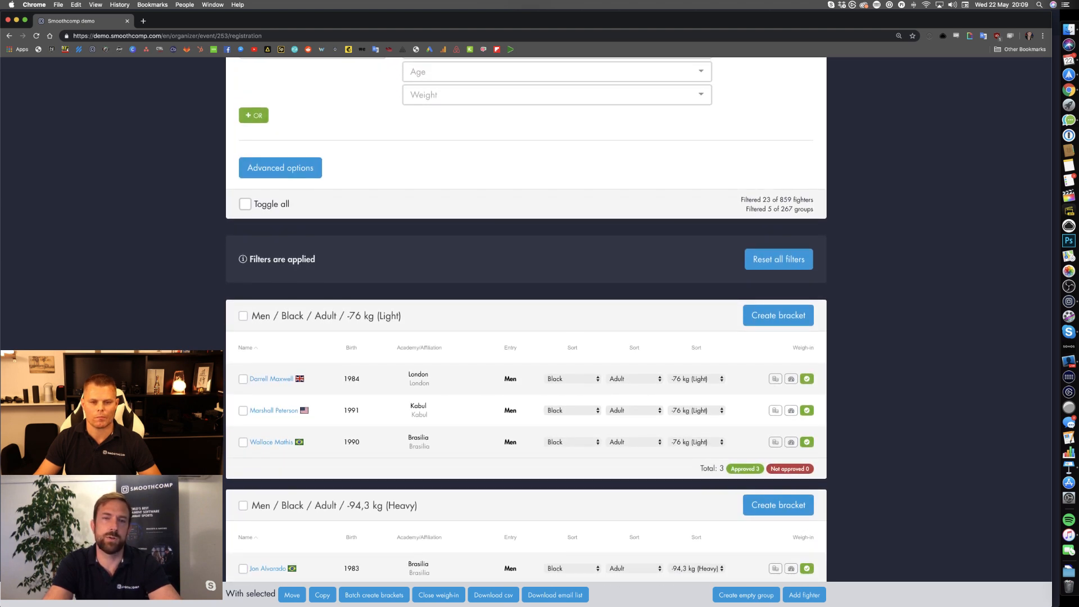
{"action": "left_click", "coordinate": [246, 205]}
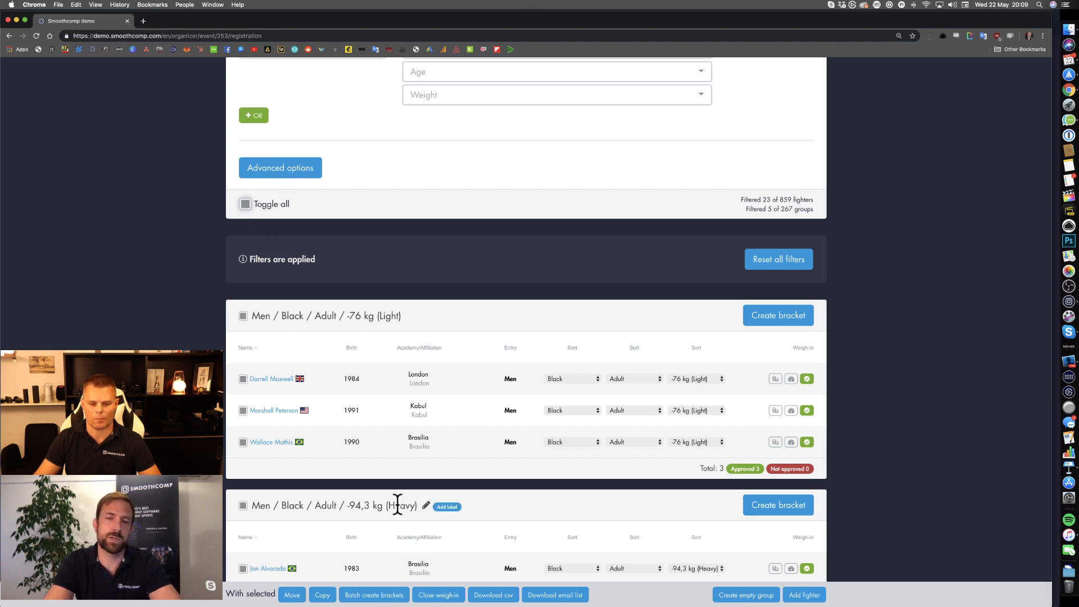
Start batch bracket creation for the selected black belt groups using the Webinar Demo bracket package
{"action": "left_click", "coordinate": [379, 597]}
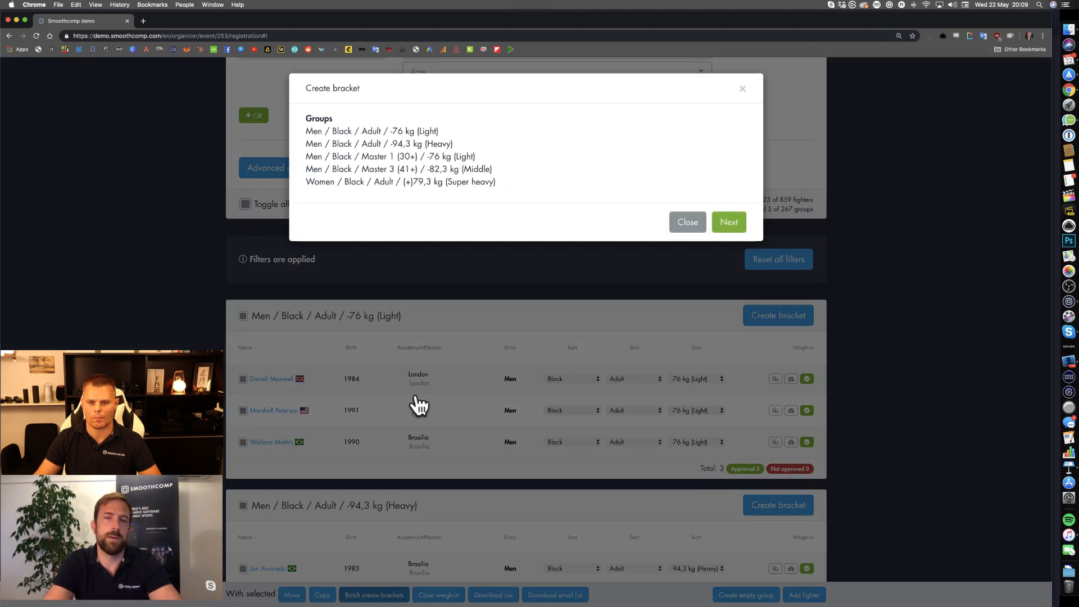
{"action": "left_click", "coordinate": [729, 222]}
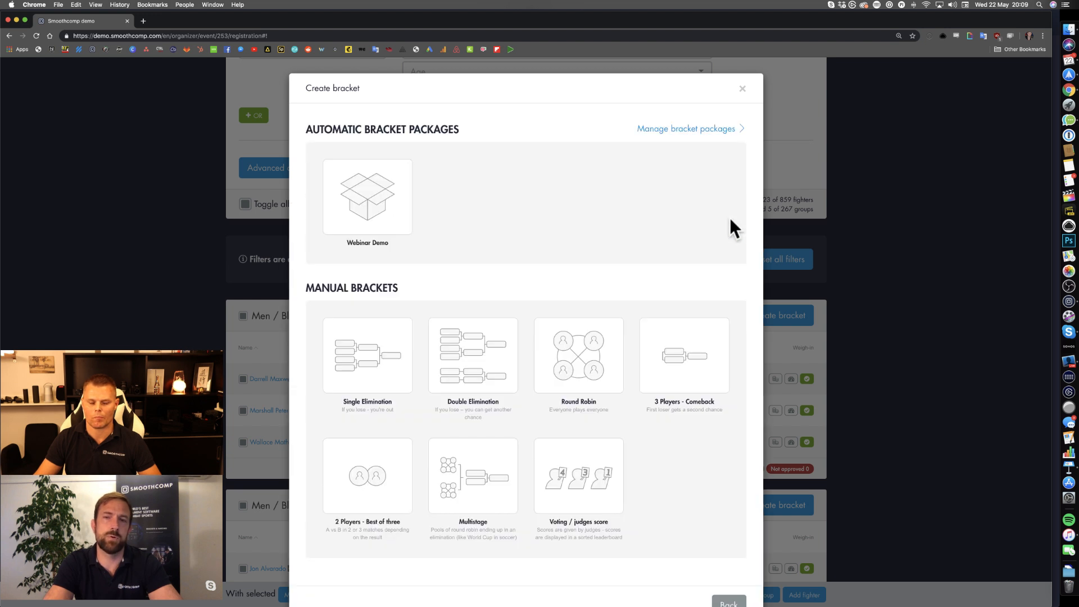
{"action": "left_click", "coordinate": [369, 212]}
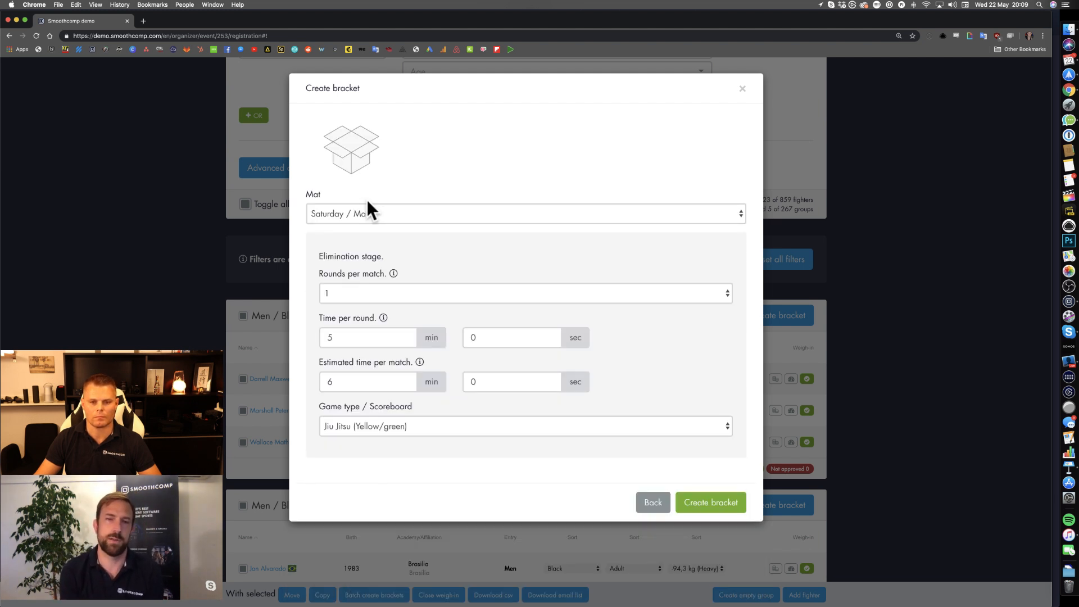
Set the time per round to 10 min and the estimated match time to 11 min, and create the brackets
{"action": "left_click_drag", "start_coordinate": [336, 345], "coordinate": [321, 338]}
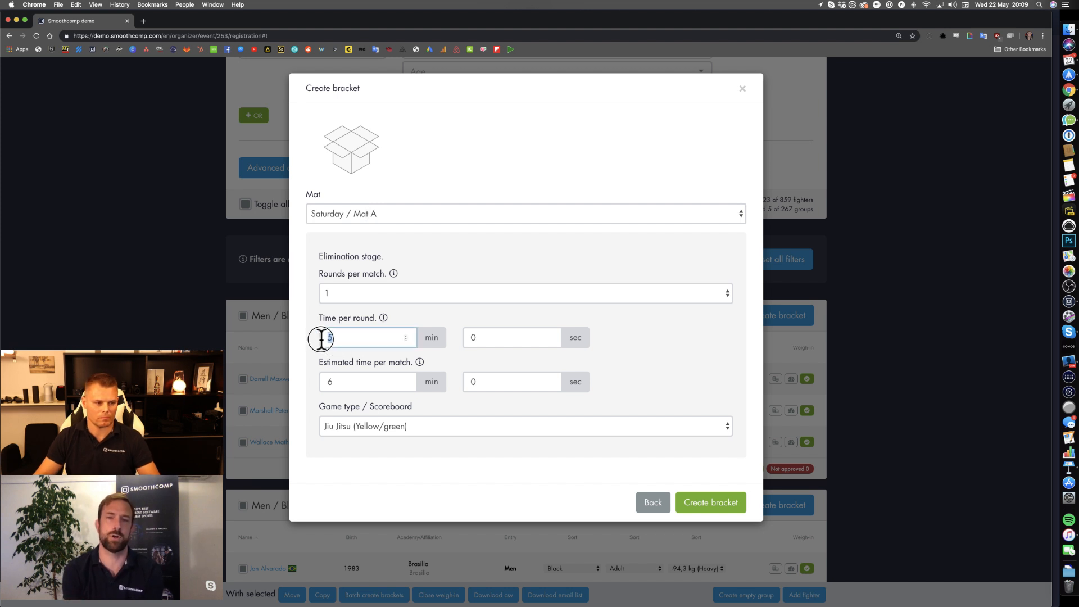
{"action": "type", "text": "10"}
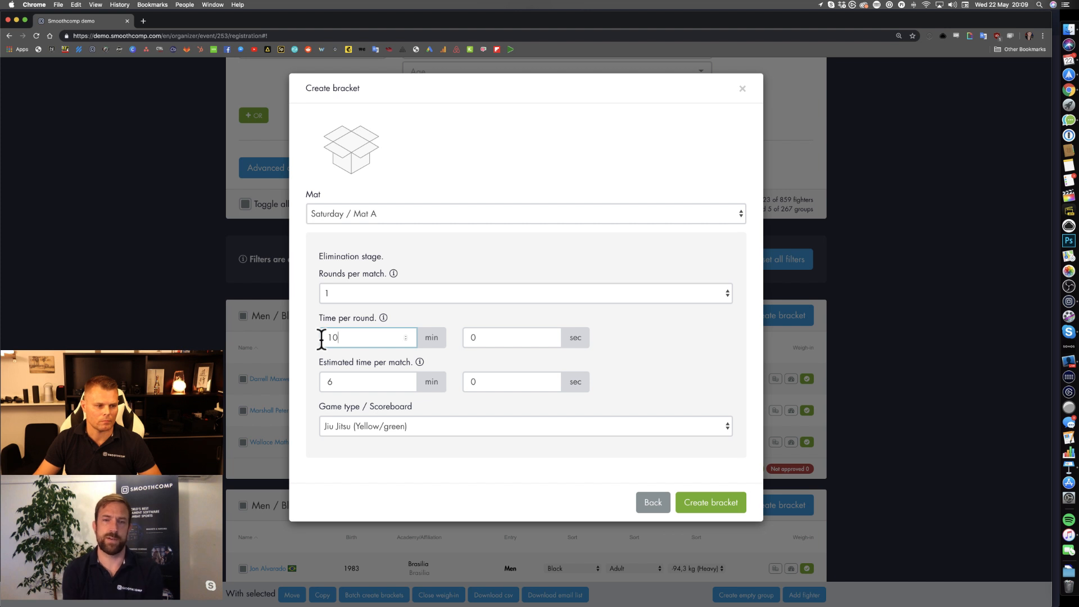
{"action": "left_click_drag", "start_coordinate": [338, 382], "coordinate": [307, 381]}
{"action": "type", "text": "11"}
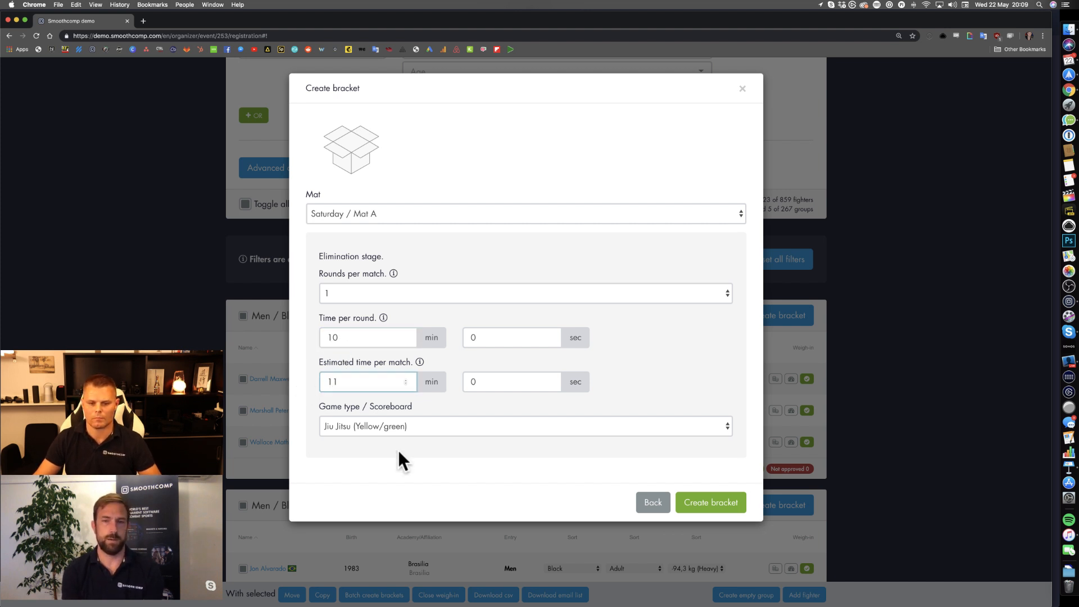
{"action": "left_click", "coordinate": [401, 457]}
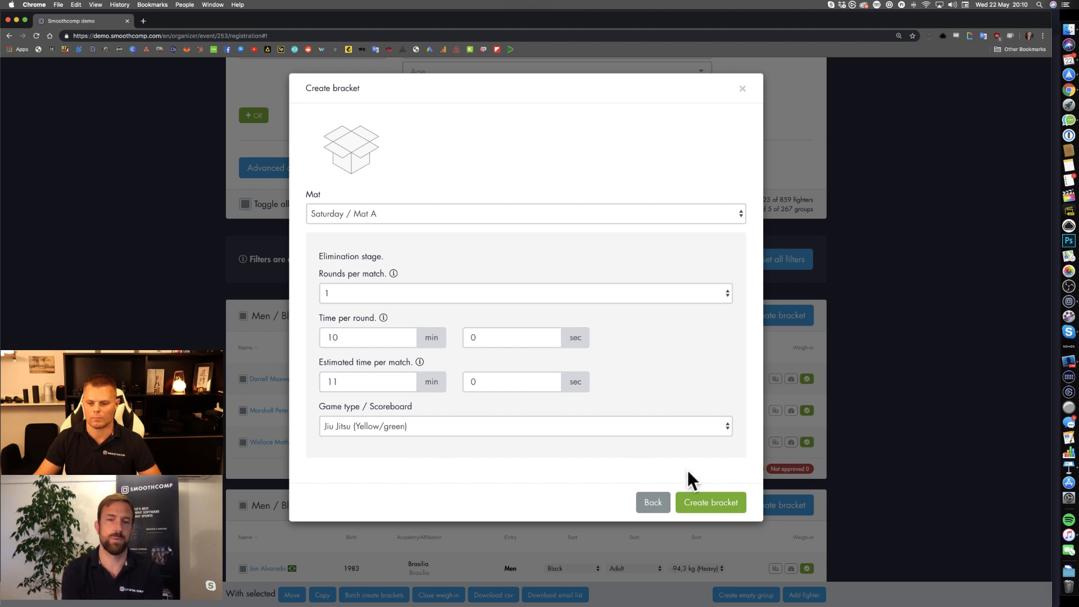
{"action": "left_click", "coordinate": [704, 500]}
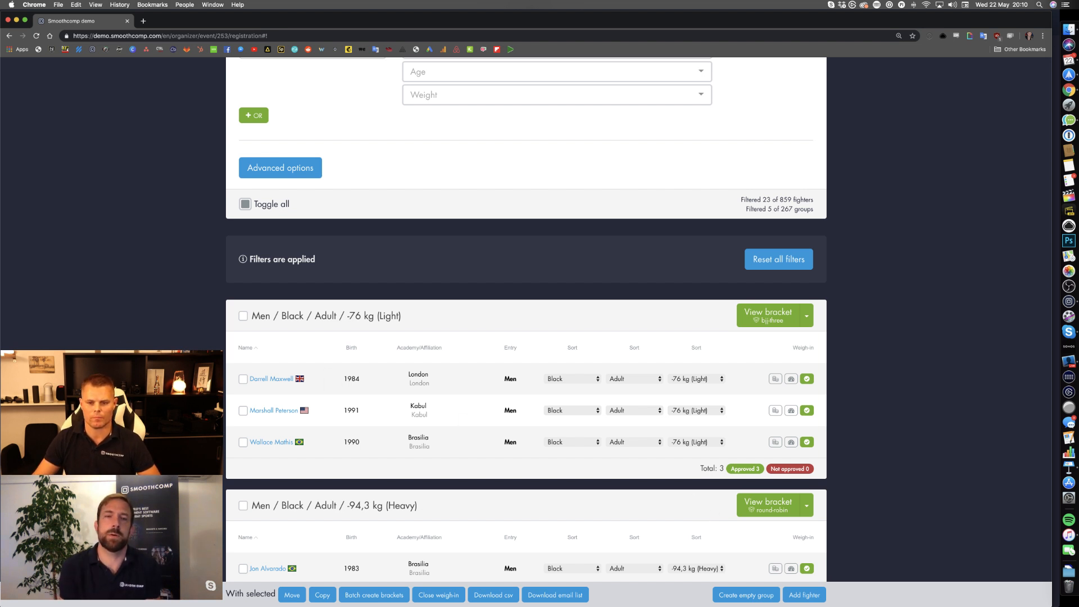
Examine which bracket type was created for each black belt group and how it matches the number of fighters
{"action": "scroll", "coordinate": [677, 229], "scroll_direction": "down", "scroll_amount": 4}
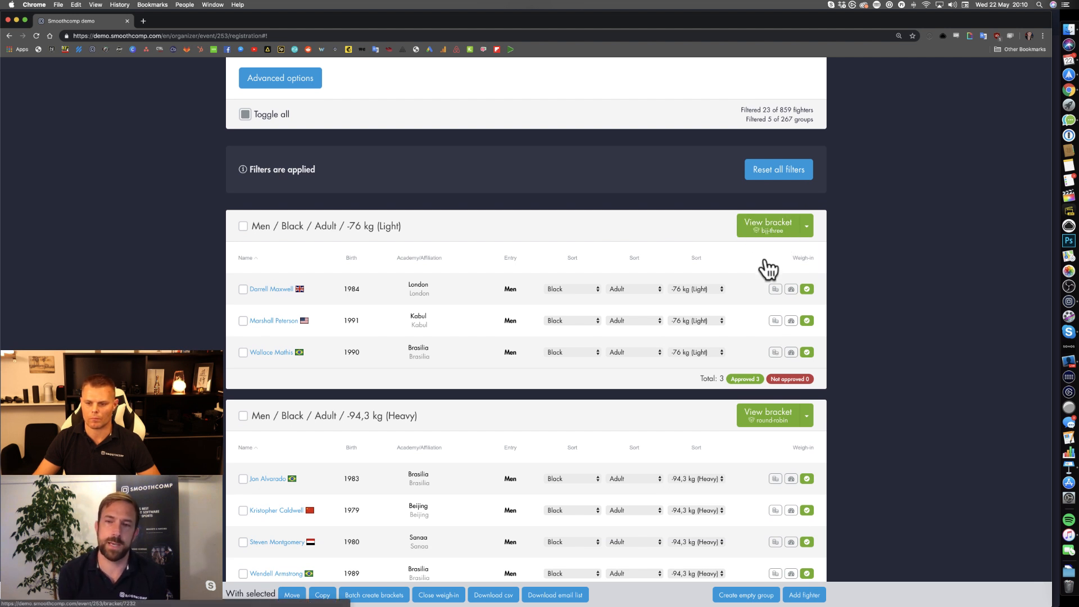
{"action": "scroll", "coordinate": [764, 258], "scroll_direction": "down", "scroll_amount": 6}
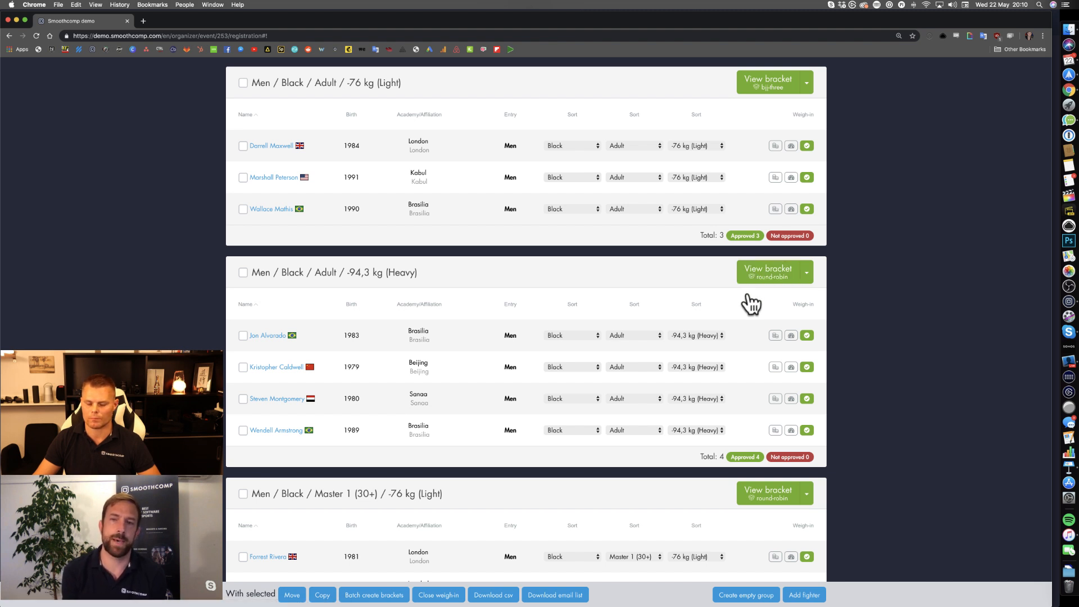
{"action": "scroll", "coordinate": [748, 292], "scroll_direction": "down", "scroll_amount": 8}
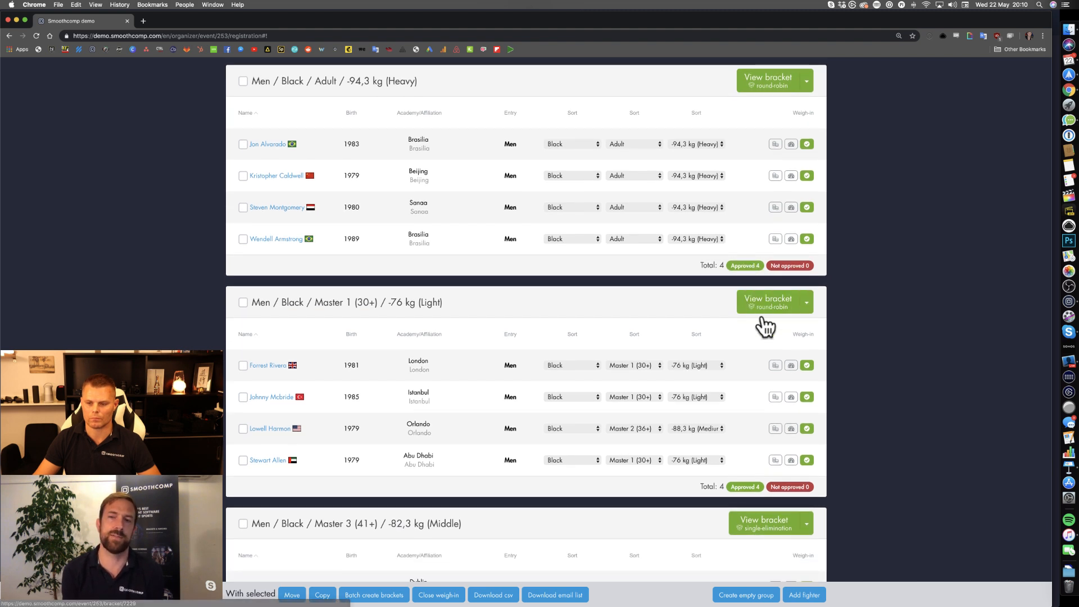
{"action": "scroll", "coordinate": [762, 318], "scroll_direction": "down", "scroll_amount": 10}
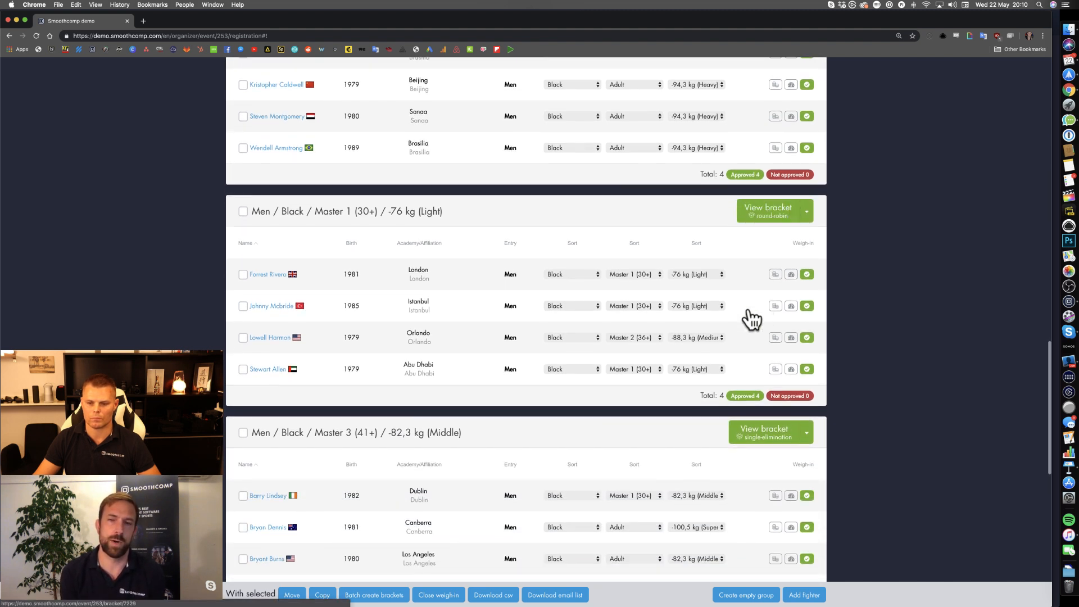
{"action": "scroll", "coordinate": [627, 311], "scroll_direction": "down", "scroll_amount": 4}
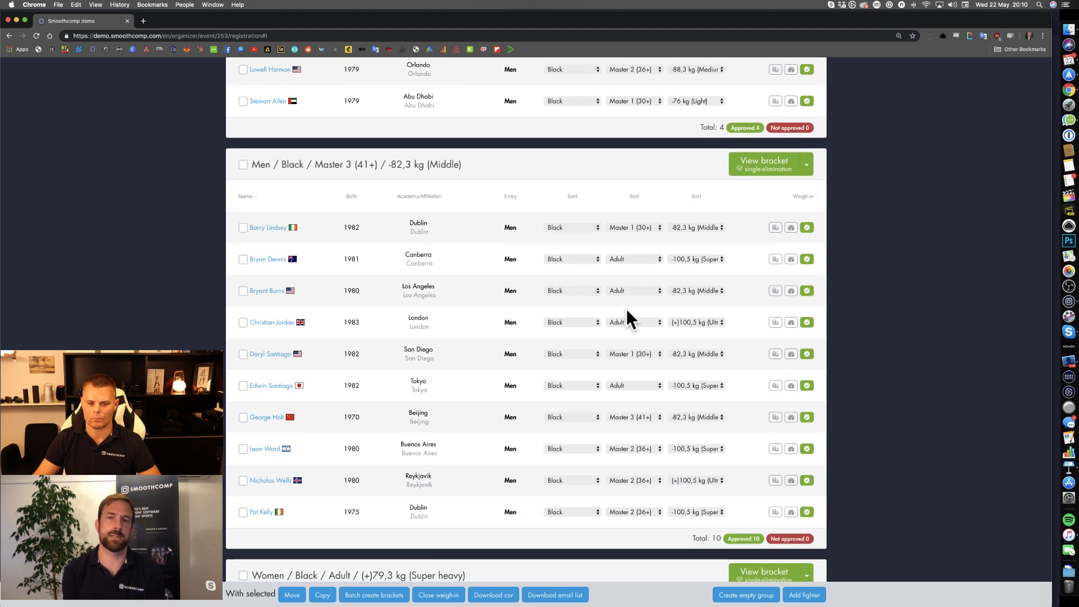
{"action": "scroll", "coordinate": [627, 310], "scroll_direction": "down", "scroll_amount": 10}
{"action": "scroll", "coordinate": [626, 309], "scroll_direction": "up", "scroll_amount": 2}
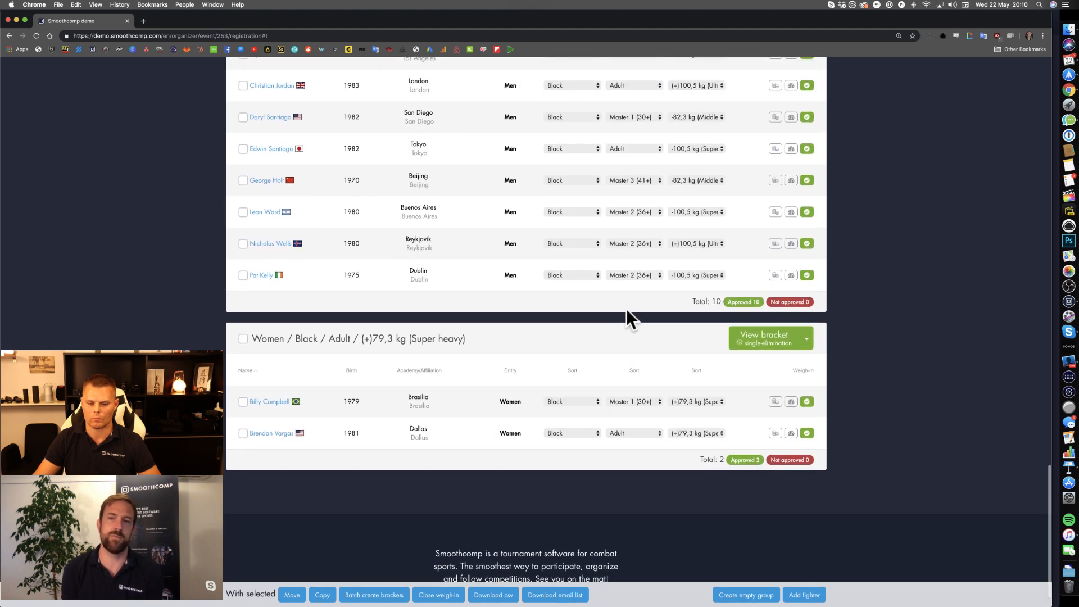
{"action": "scroll", "coordinate": [627, 309], "scroll_direction": "up", "scroll_amount": 15}
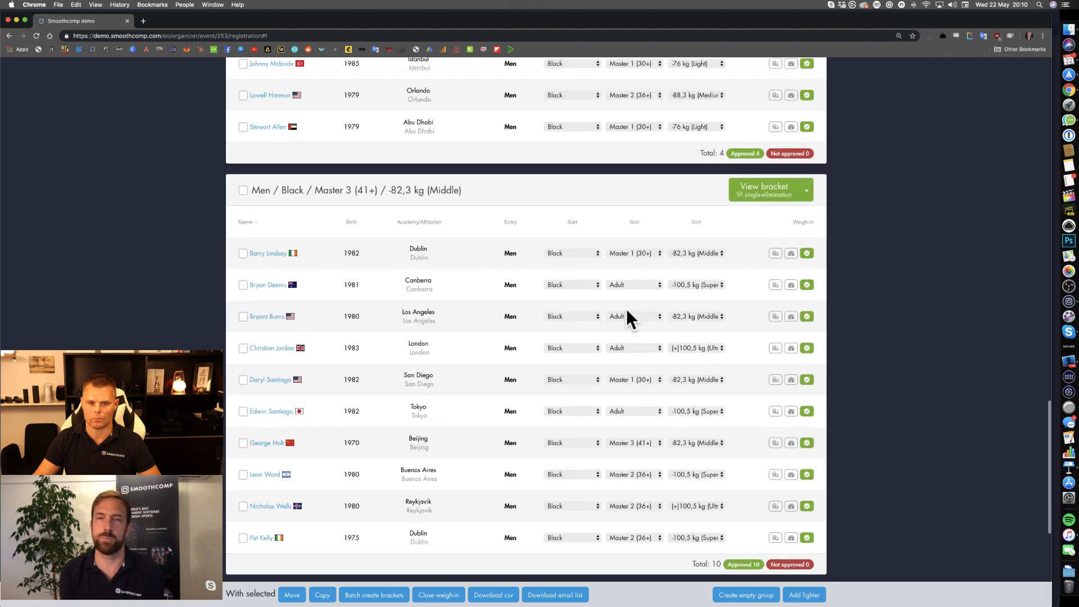
Select the first five fighters in the Men / Black / Master 3 (41+) / -82,3 kg (Middle) group
{"action": "scroll", "coordinate": [626, 309], "scroll_direction": "down", "scroll_amount": 5}
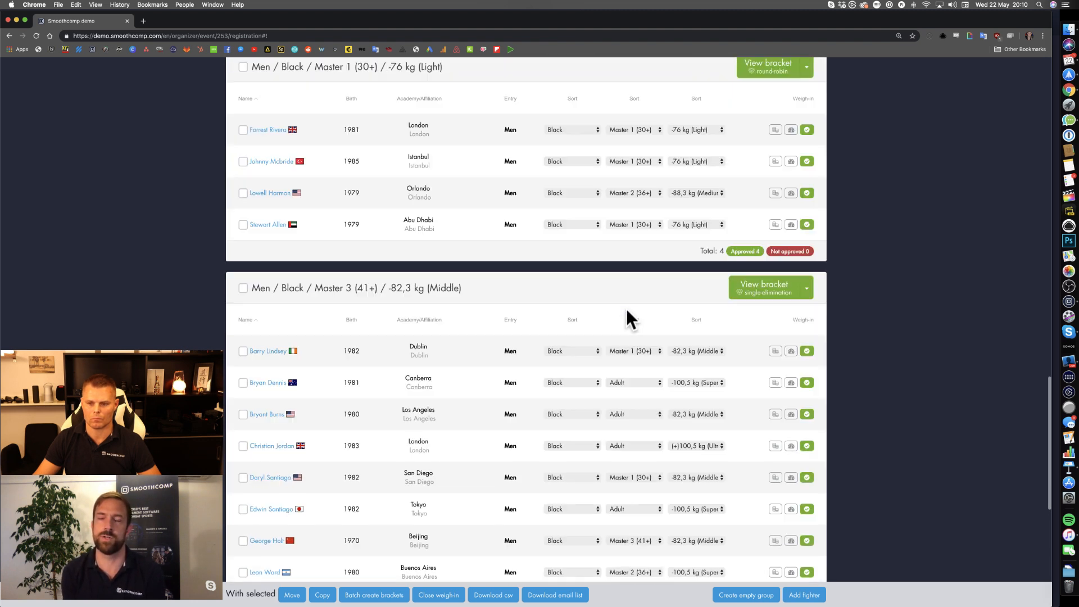
{"action": "scroll", "coordinate": [626, 309], "scroll_direction": "down", "scroll_amount": 1}
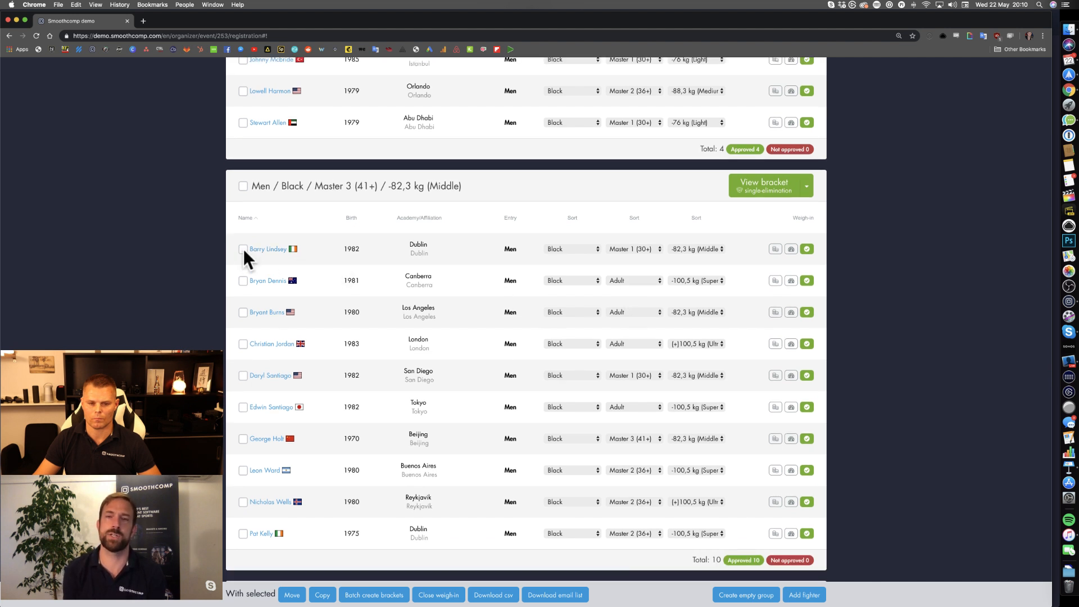
{"action": "left_click", "coordinate": [242, 312]}
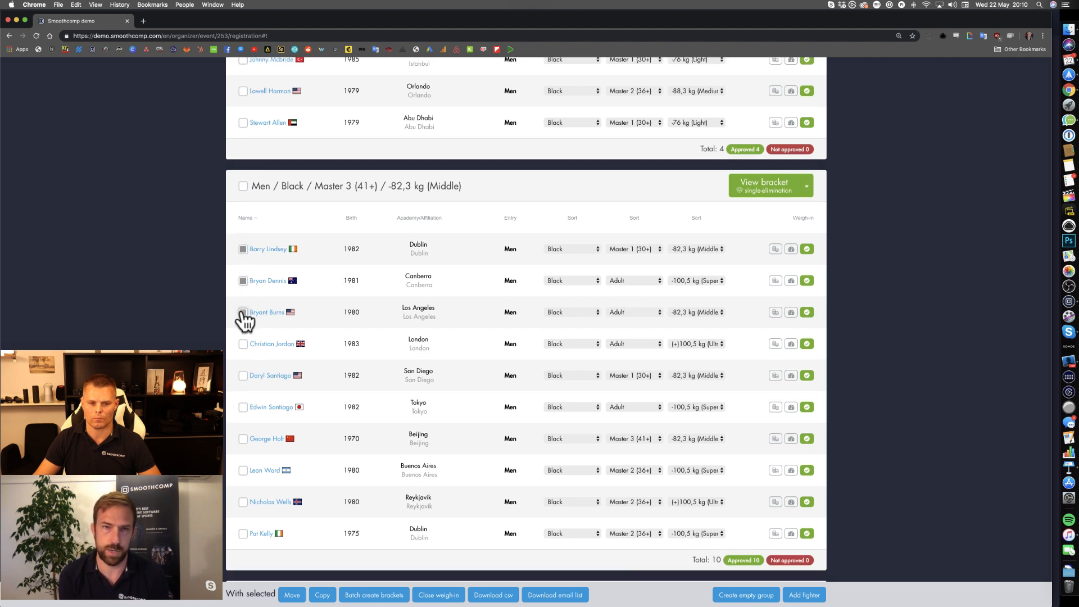
{"action": "left_click", "coordinate": [244, 343]}
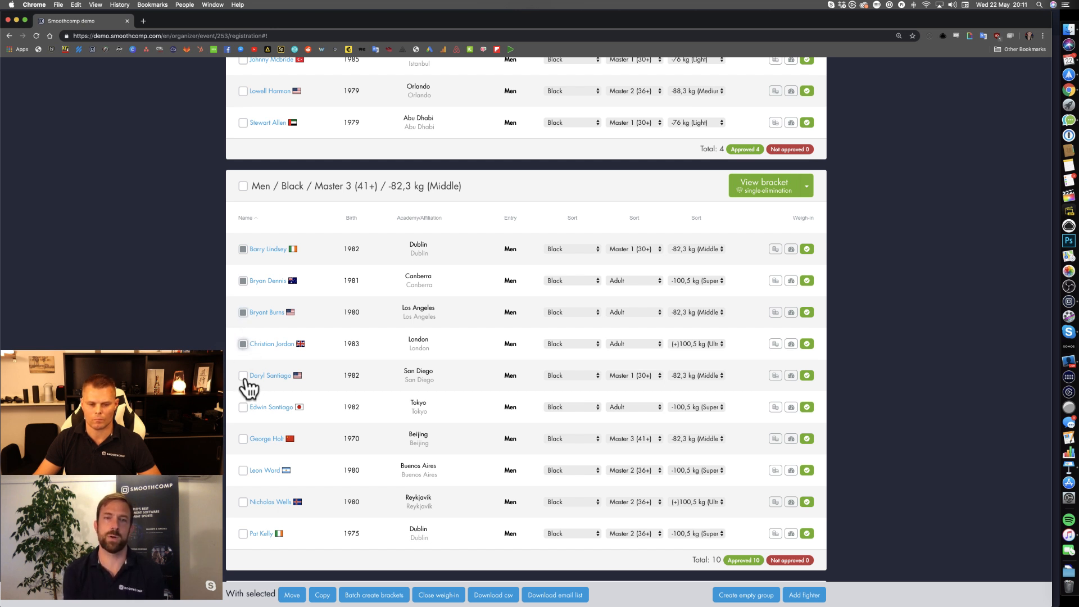
Copy the group name Men / Black / Adult / -76 kg (Light) from its heading
{"action": "scroll", "coordinate": [281, 337], "scroll_direction": "up", "scroll_amount": 5}
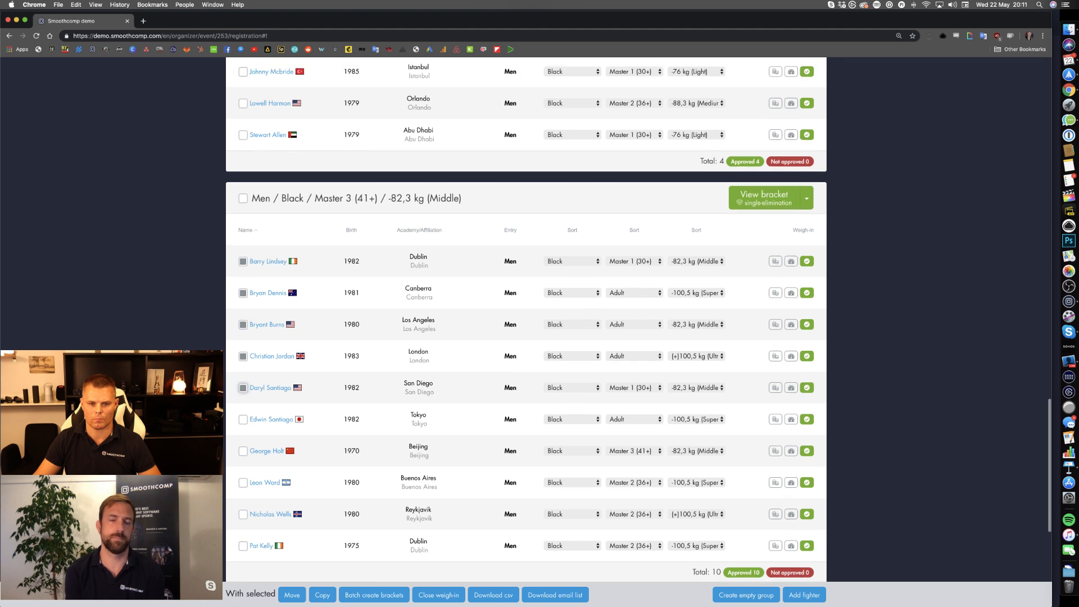
{"action": "scroll", "coordinate": [295, 206], "scroll_direction": "up", "scroll_amount": 9}
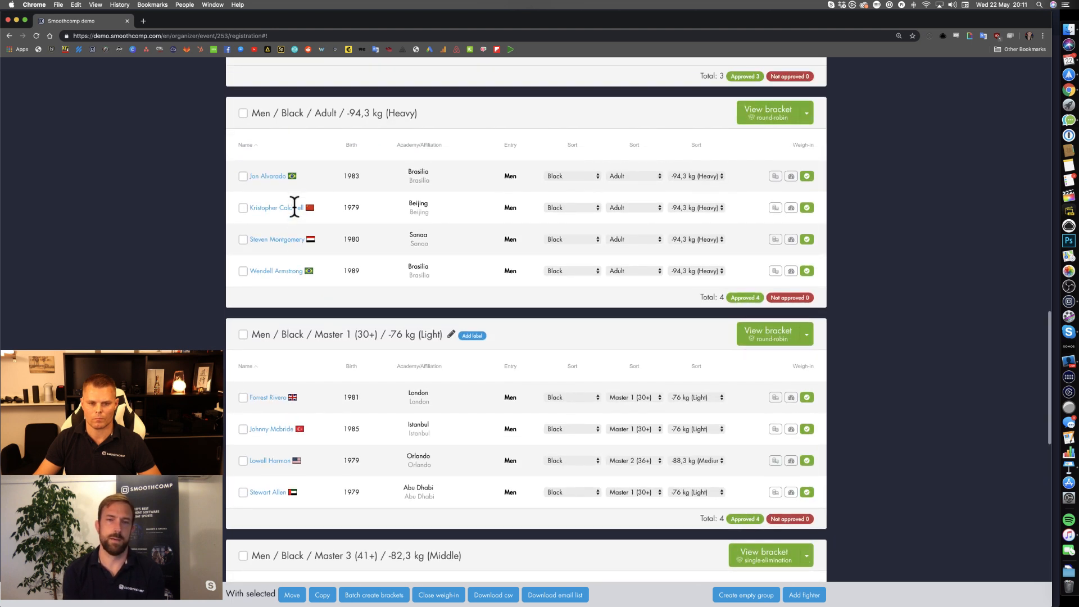
{"action": "scroll", "coordinate": [293, 206], "scroll_direction": "down", "scroll_amount": 2}
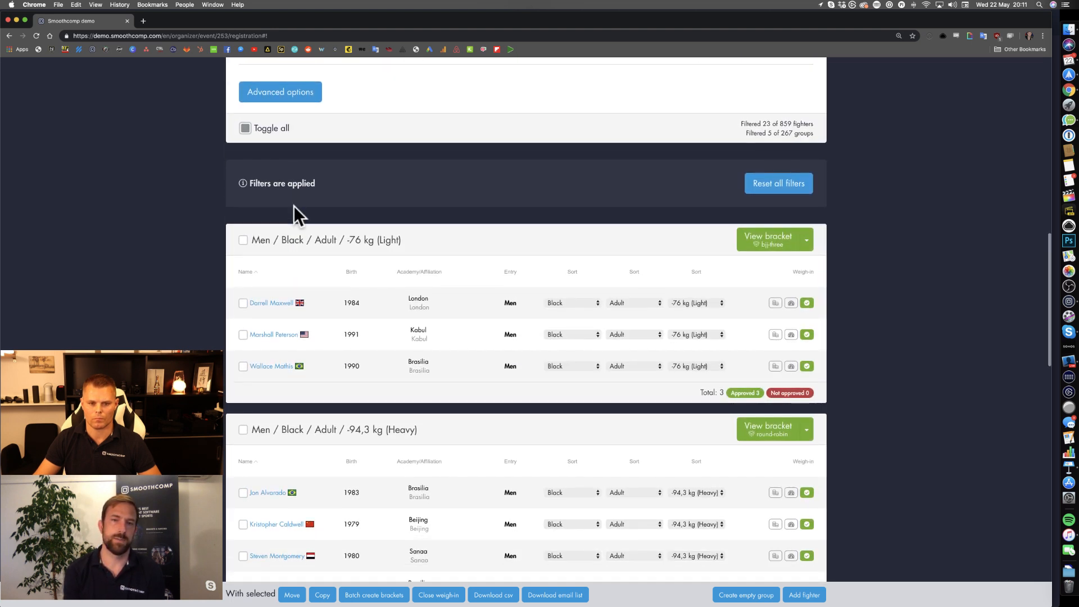
{"action": "triple_click", "coordinate": [271, 239]}
{"action": "key", "text": "super+c"}
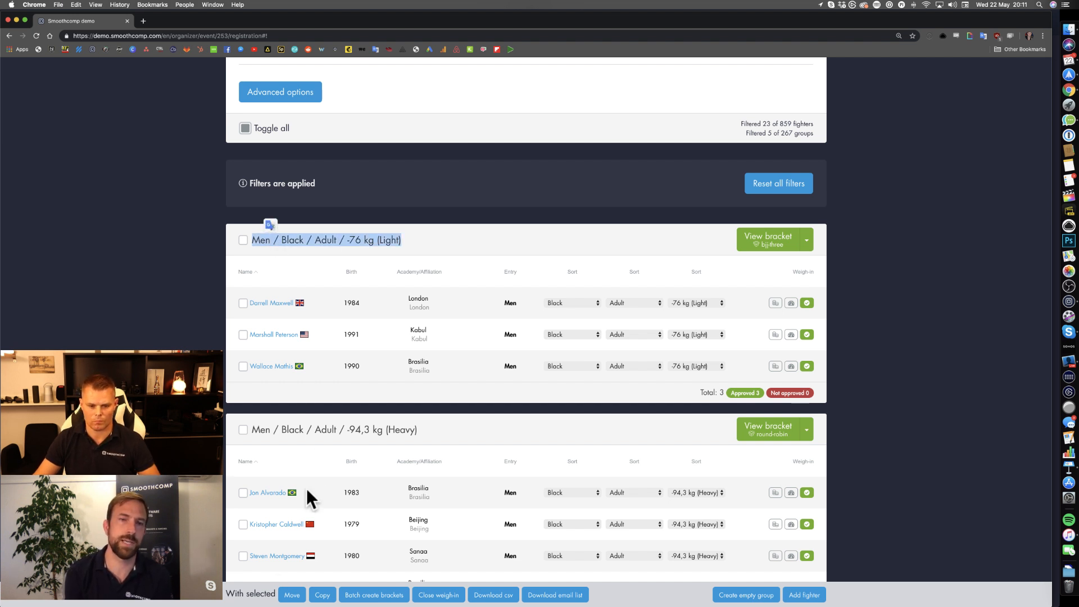
Start moving the selected registrations, choose Men / Black / Adult / -76 kg (Light) as the destination group, and continue to the bracket actions
{"action": "left_click", "coordinate": [292, 595]}
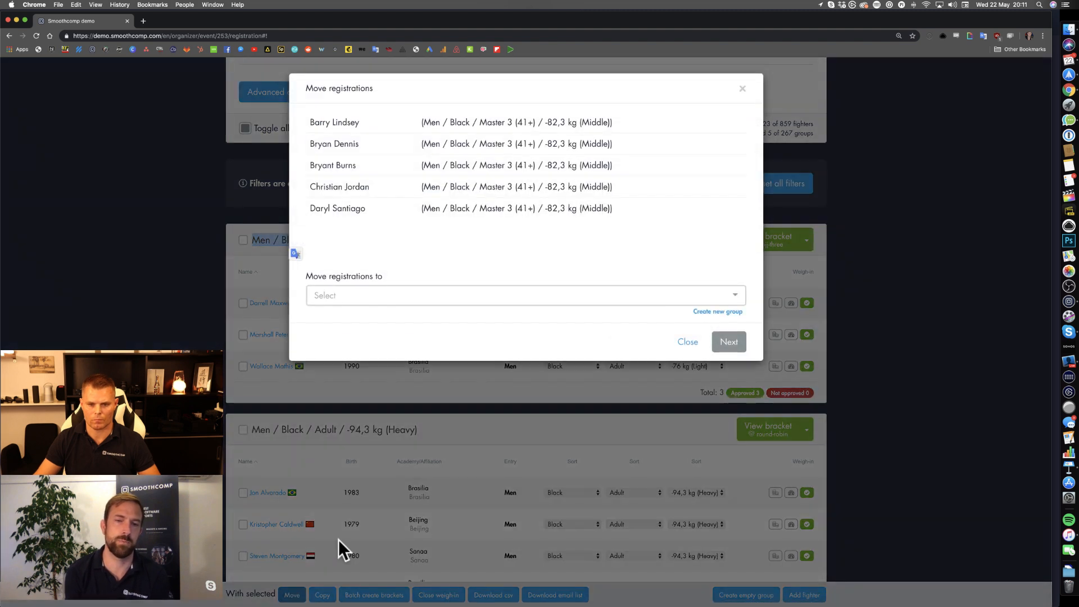
{"action": "left_click", "coordinate": [347, 295]}
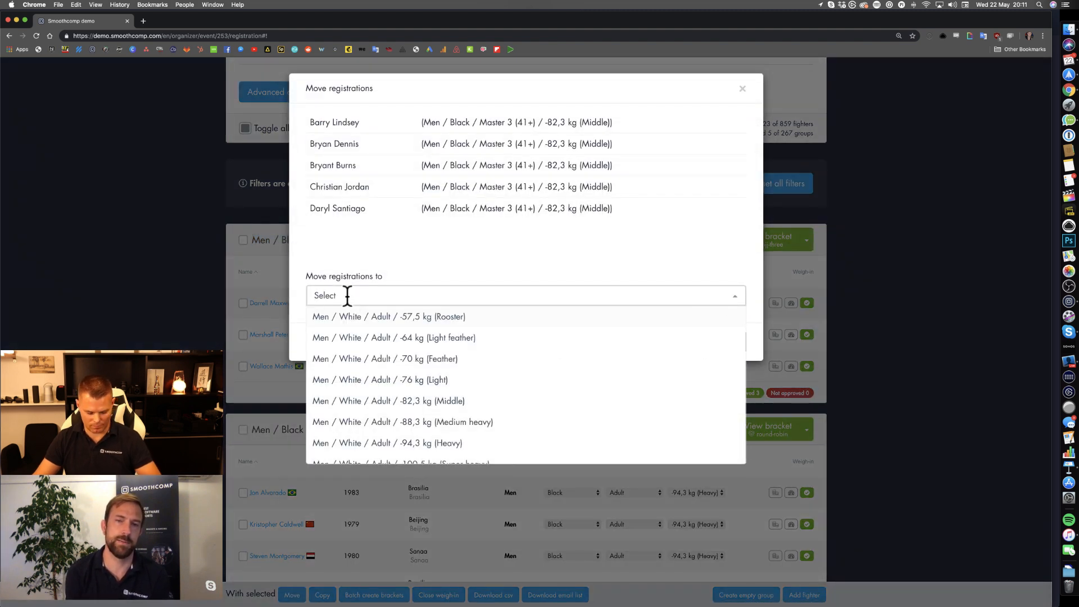
{"action": "key", "text": "super+v"}
{"action": "left_click", "coordinate": [374, 318]}
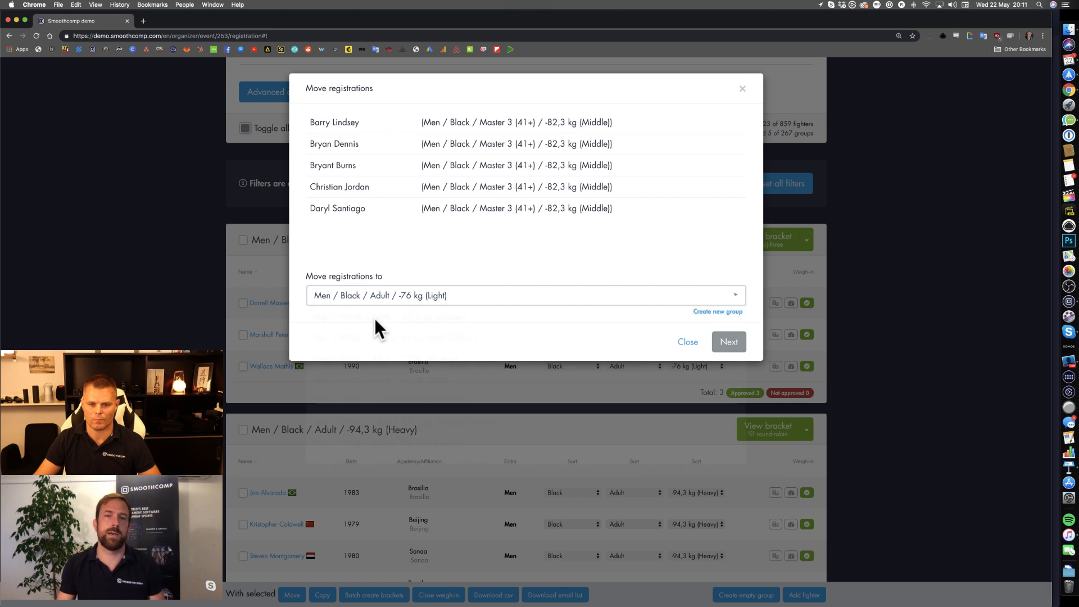
{"action": "left_click", "coordinate": [730, 342]}
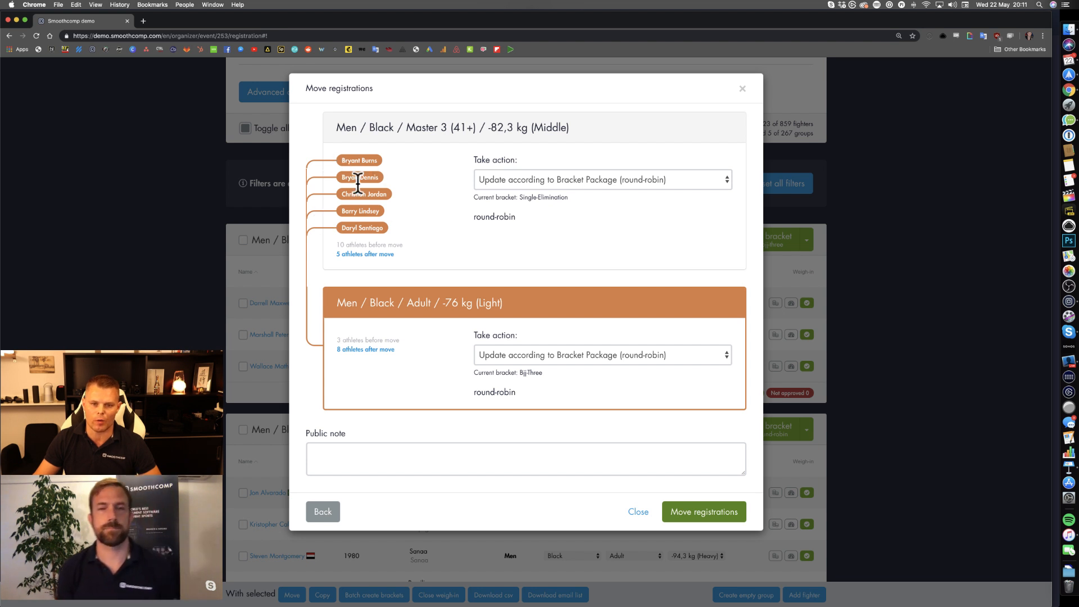
Review the source and destination groups of the move and the bracket update actions available for the source group
{"action": "left_click_drag", "start_coordinate": [336, 127], "coordinate": [594, 135]}
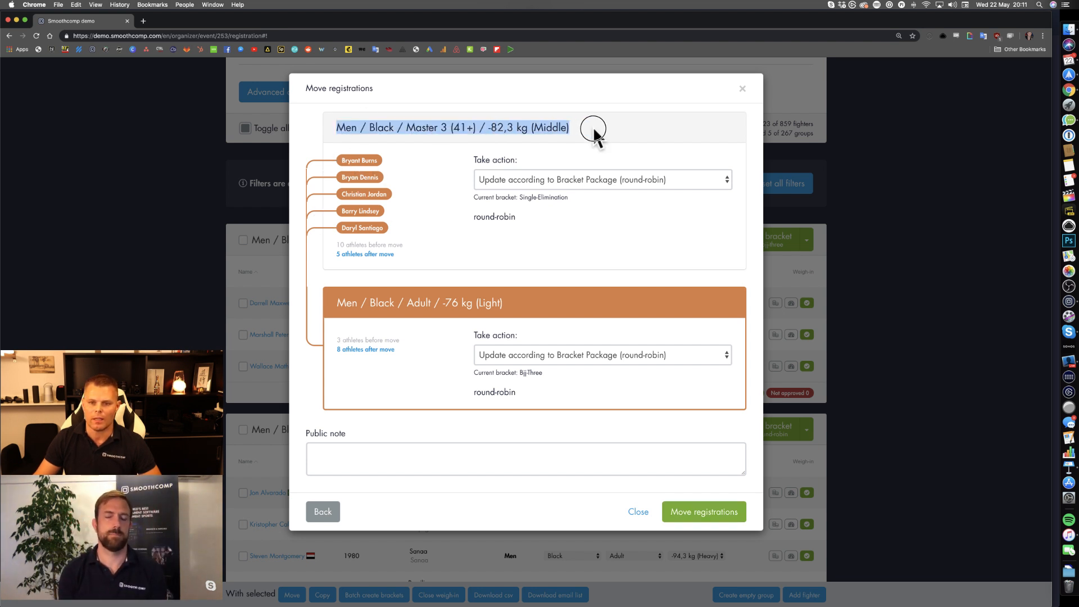
{"action": "left_click", "coordinate": [407, 143]}
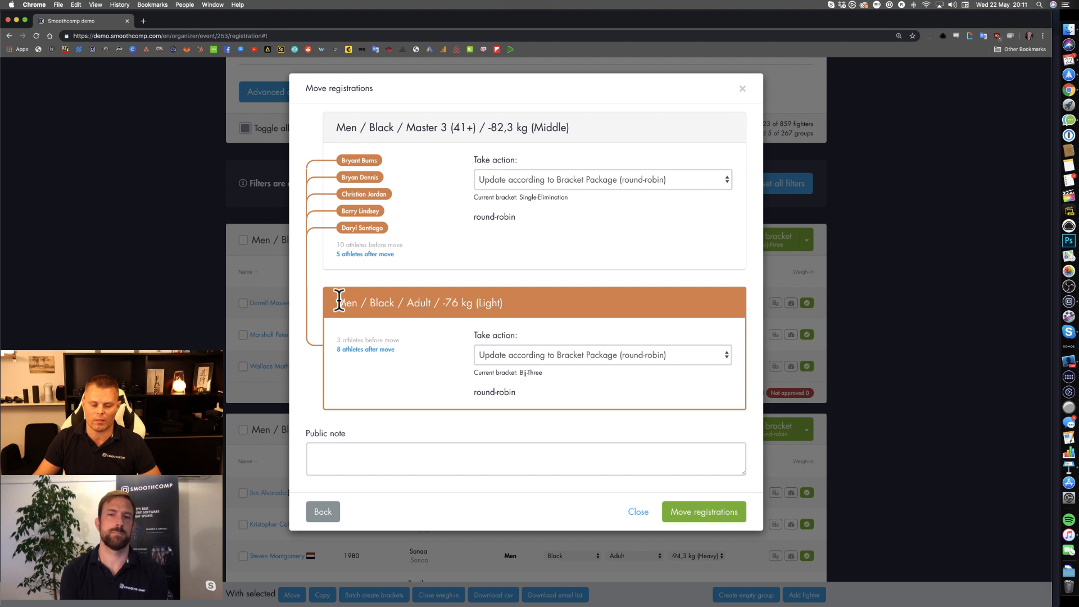
{"action": "left_click_drag", "start_coordinate": [340, 303], "coordinate": [507, 302]}
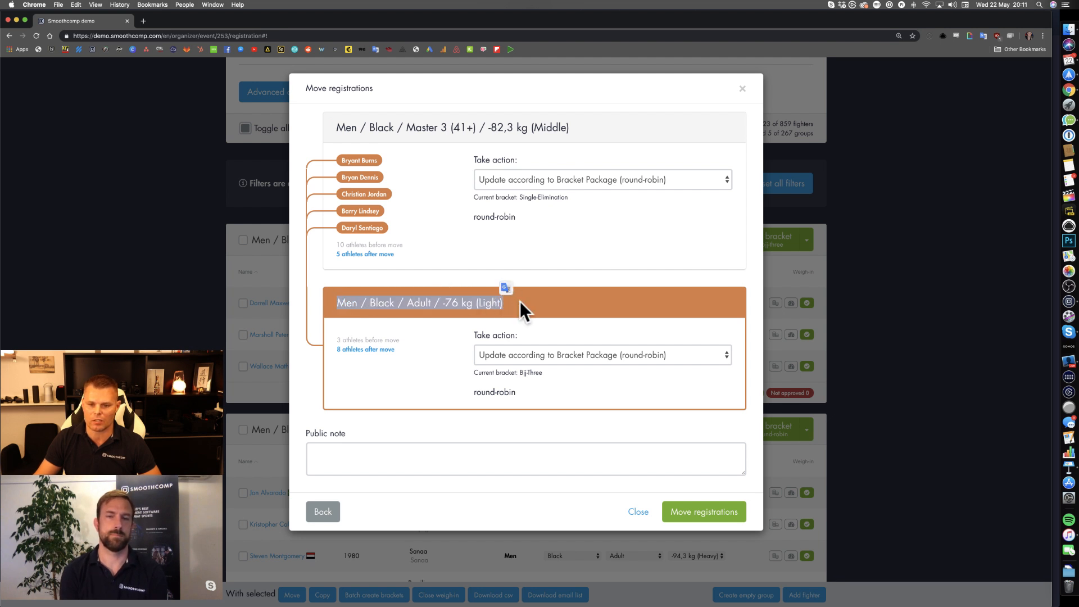
{"action": "left_click", "coordinate": [520, 303]}
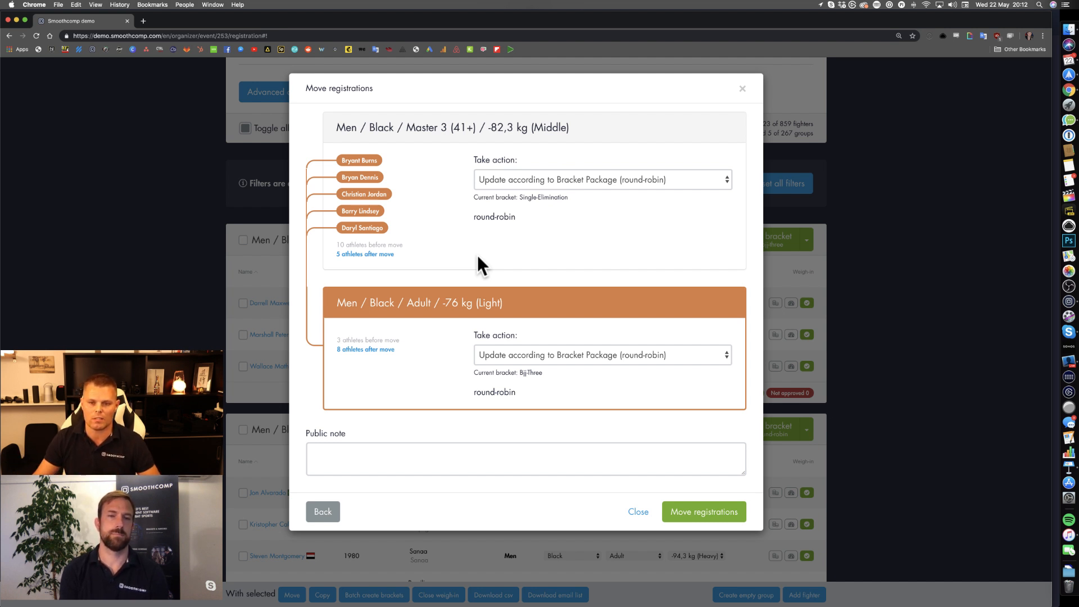
{"action": "left_click", "coordinate": [497, 184]}
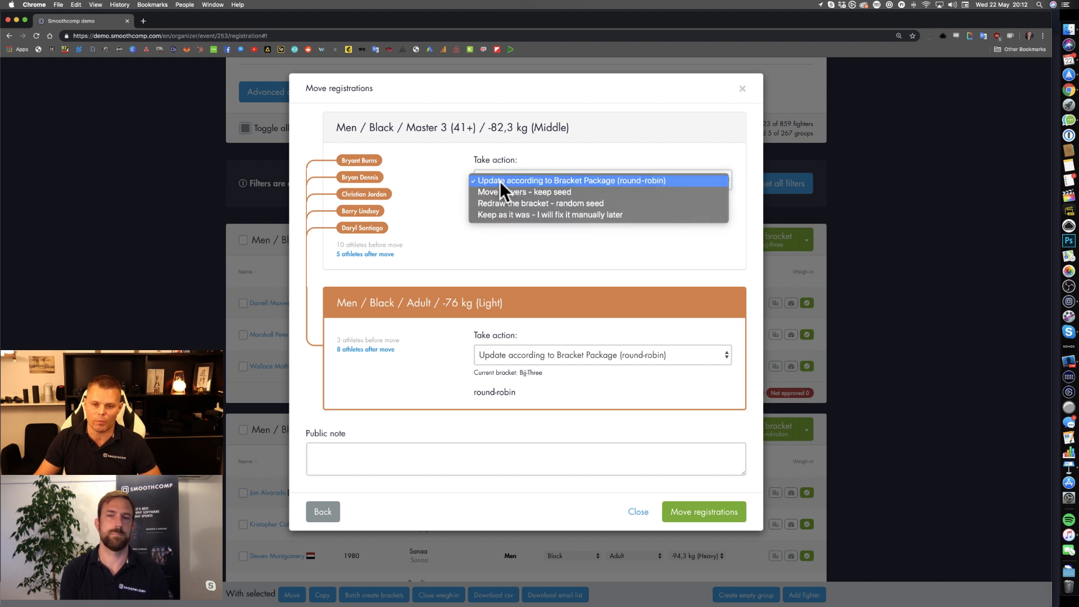
{"action": "left_click", "coordinate": [421, 174]}
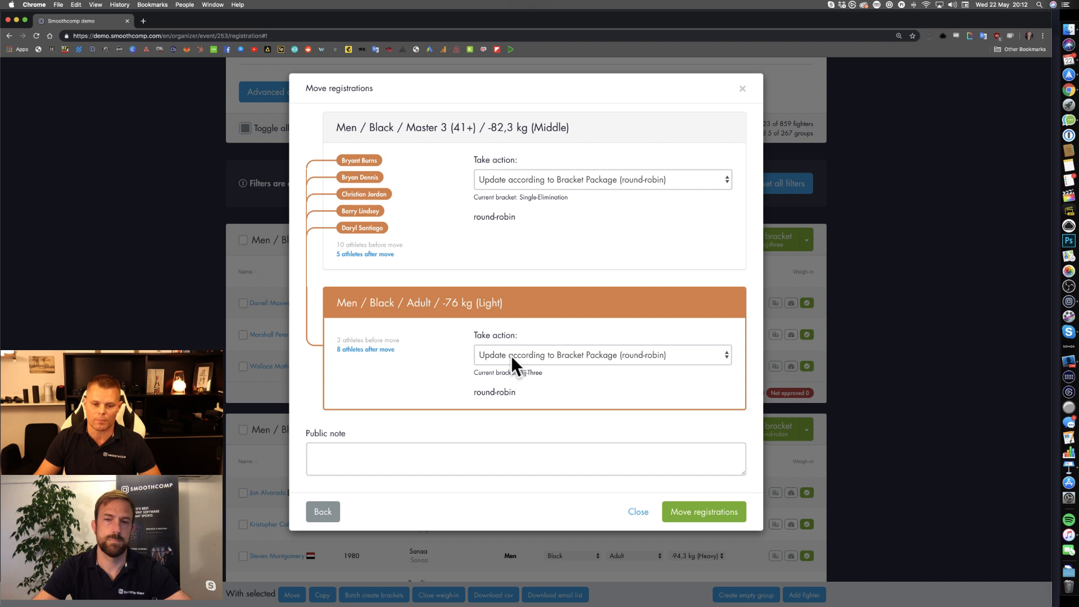
Add the public note "Moved by request" to the registration move
{"action": "left_click", "coordinate": [343, 460]}
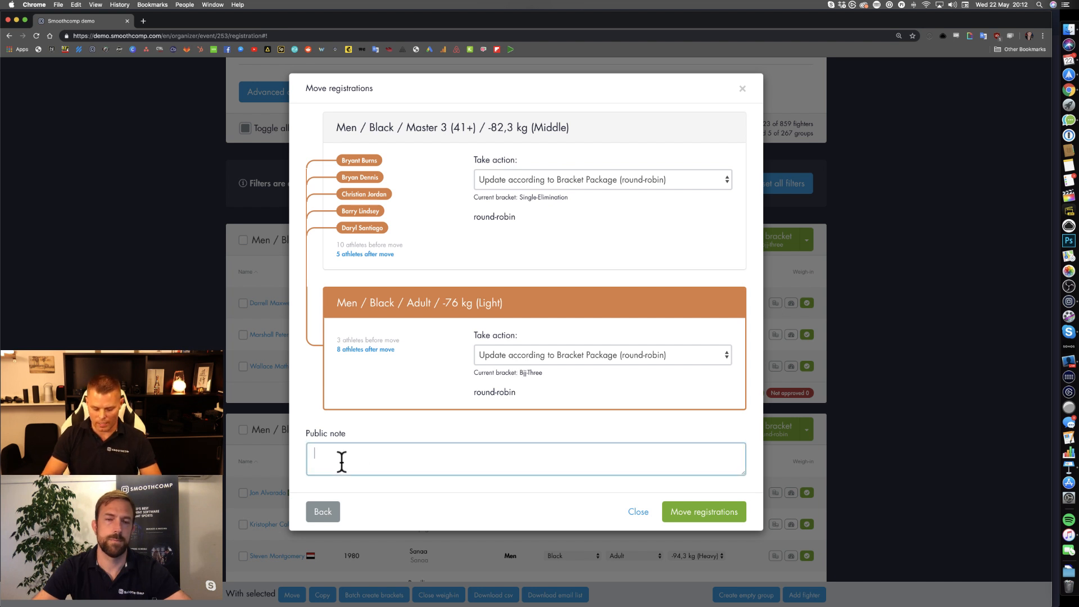
{"action": "type", "text": "Moved by request"}
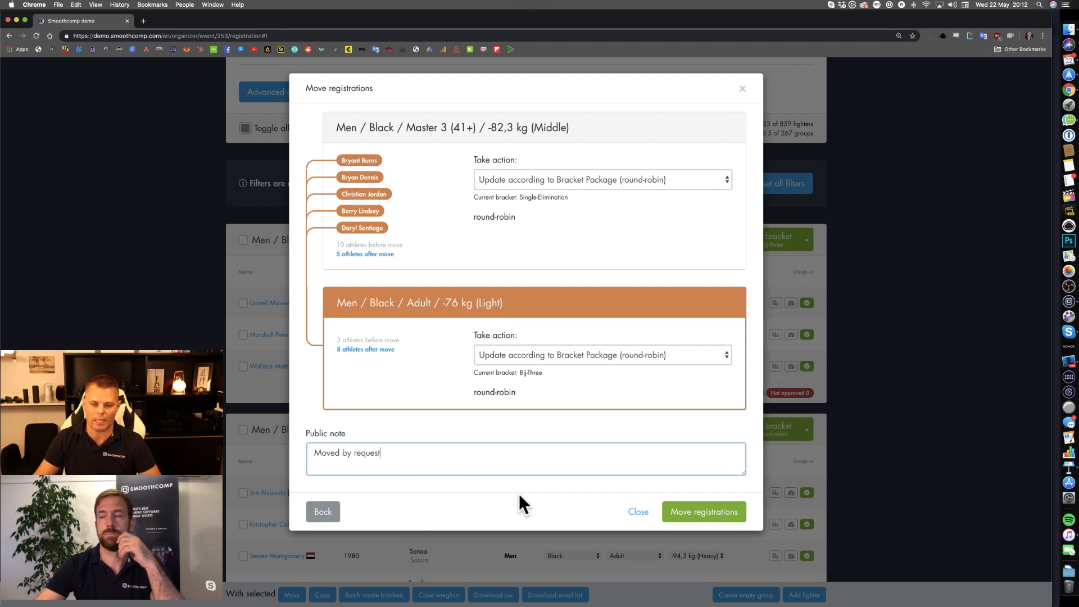
Carry out the move to Men / Black / Adult / -76 kg (Light) and review the group's updated fighter list
{"action": "left_click", "coordinate": [700, 513]}
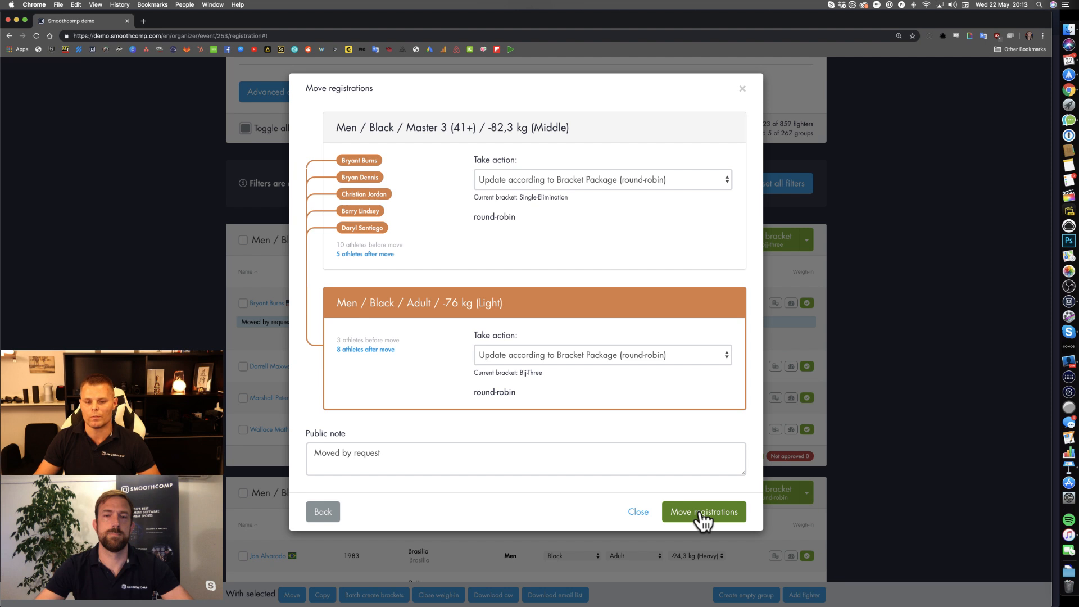
{"action": "left_click", "coordinate": [703, 513]}
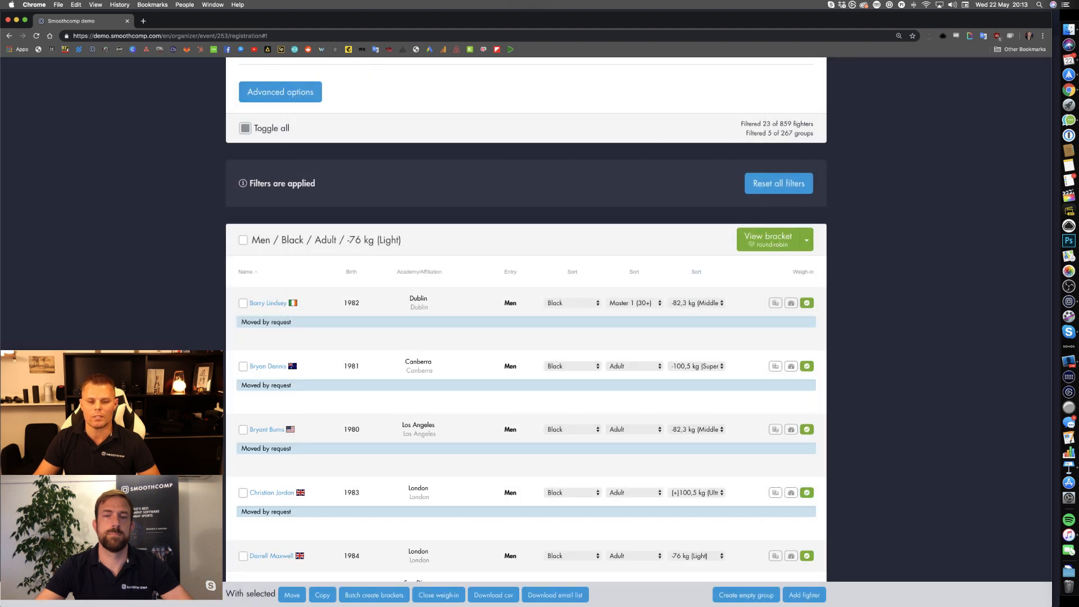
{"action": "scroll", "coordinate": [292, 356], "scroll_direction": "down", "scroll_amount": 3}
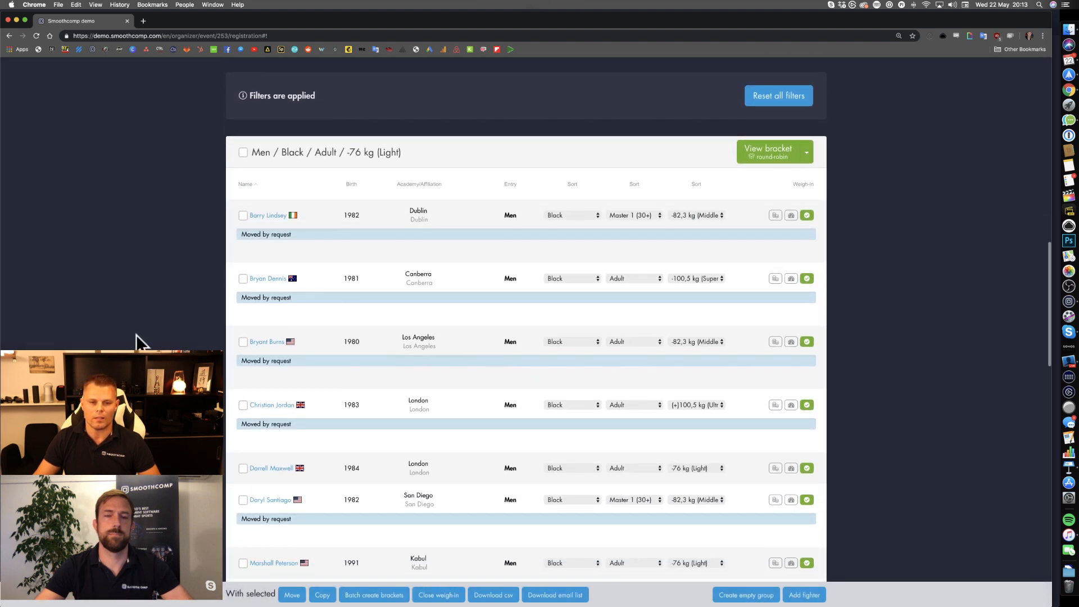
{"action": "scroll", "coordinate": [136, 335], "scroll_direction": "down", "scroll_amount": 1}
{"action": "scroll", "coordinate": [202, 253], "scroll_direction": "down", "scroll_amount": 1}
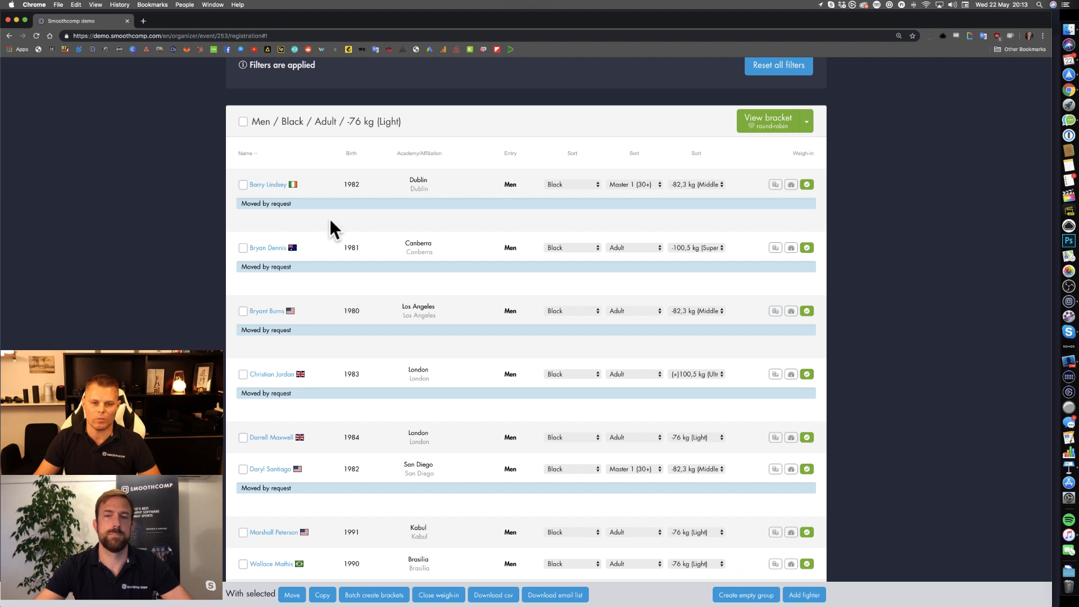
{"action": "scroll", "coordinate": [330, 219], "scroll_direction": "up", "scroll_amount": 2}
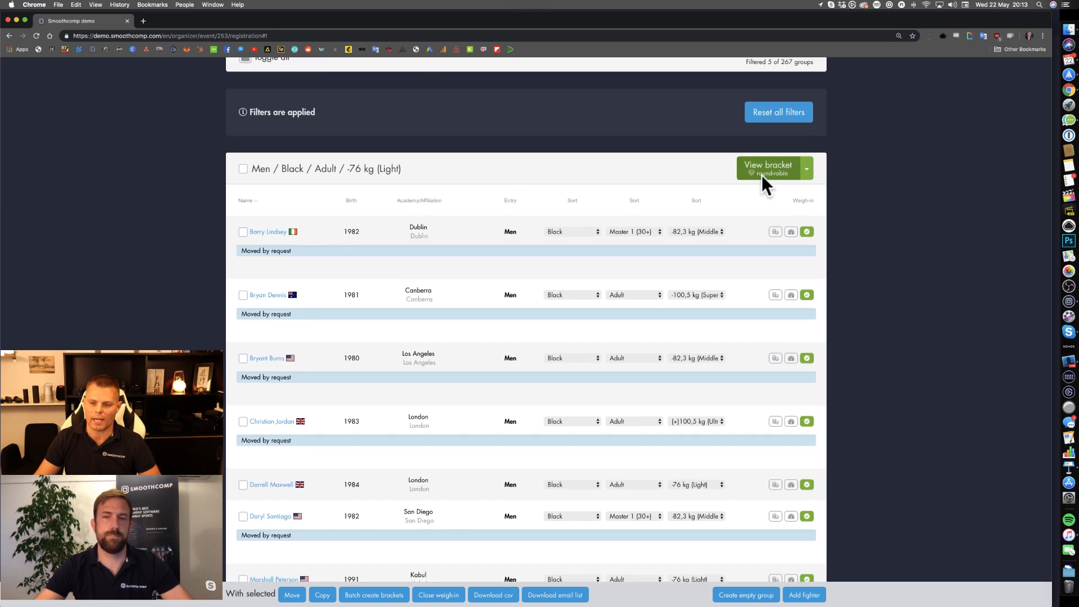
{"action": "scroll", "coordinate": [555, 233], "scroll_direction": "down", "scroll_amount": 3}
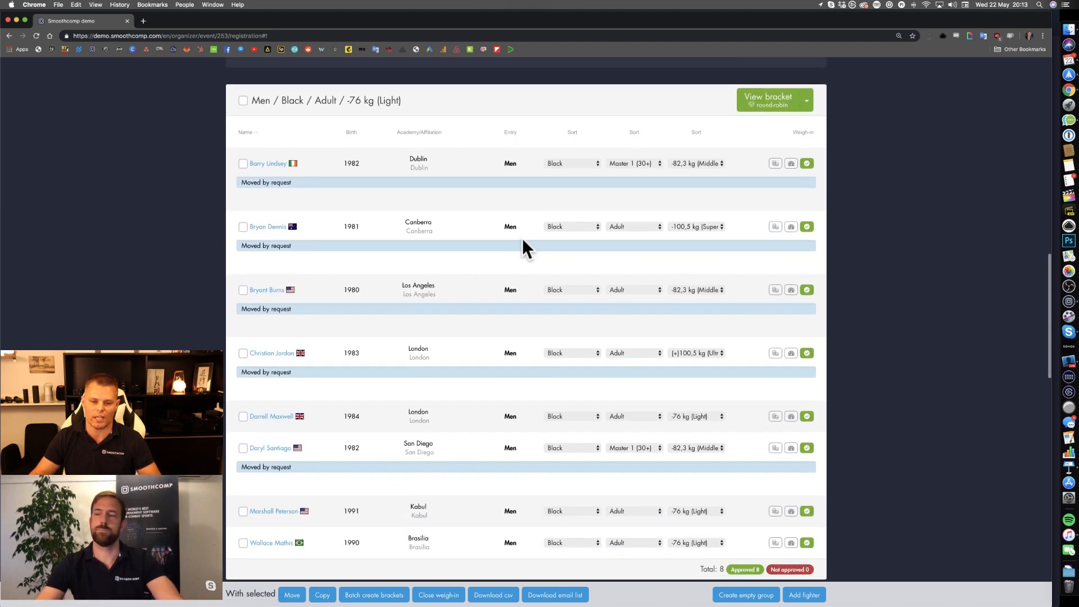
{"action": "scroll", "coordinate": [478, 250], "scroll_direction": "down", "scroll_amount": 3}
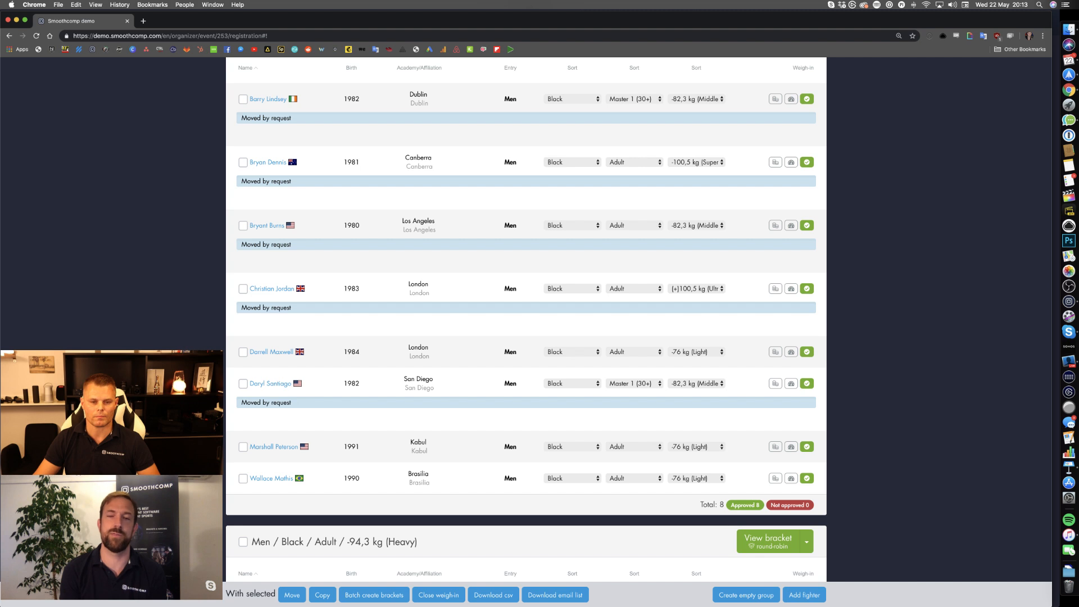
Select the last two fighters of Men / Black / Adult / -76 kg (Light) and copy the group name Men / Black / Adult / -94,3 kg (Heavy)
{"action": "scroll", "coordinate": [526, 318], "scroll_direction": "up", "scroll_amount": 10}
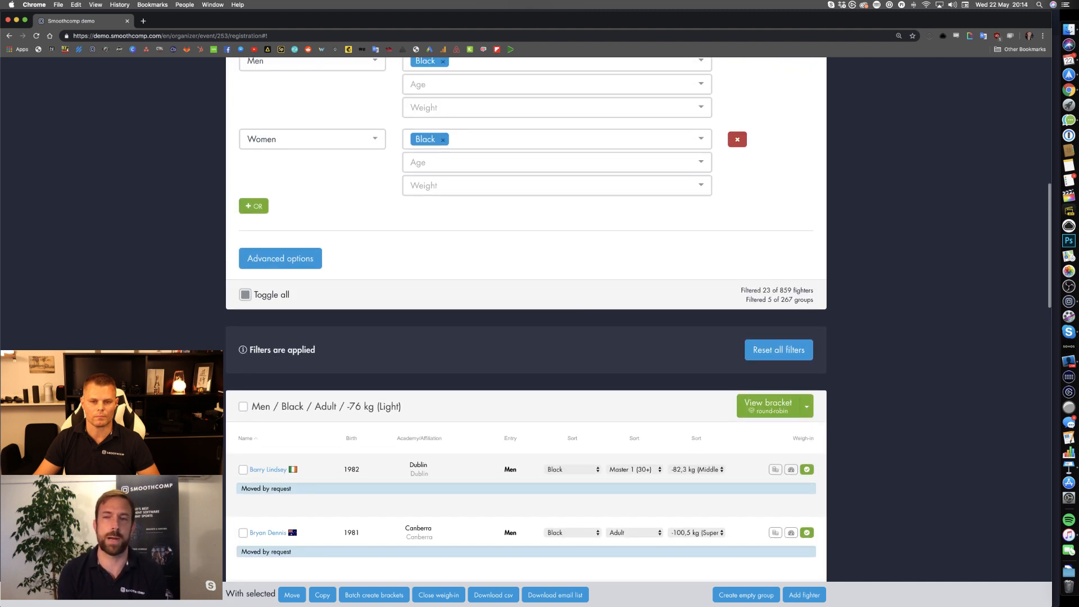
{"action": "scroll", "coordinate": [527, 317], "scroll_direction": "up", "scroll_amount": 3}
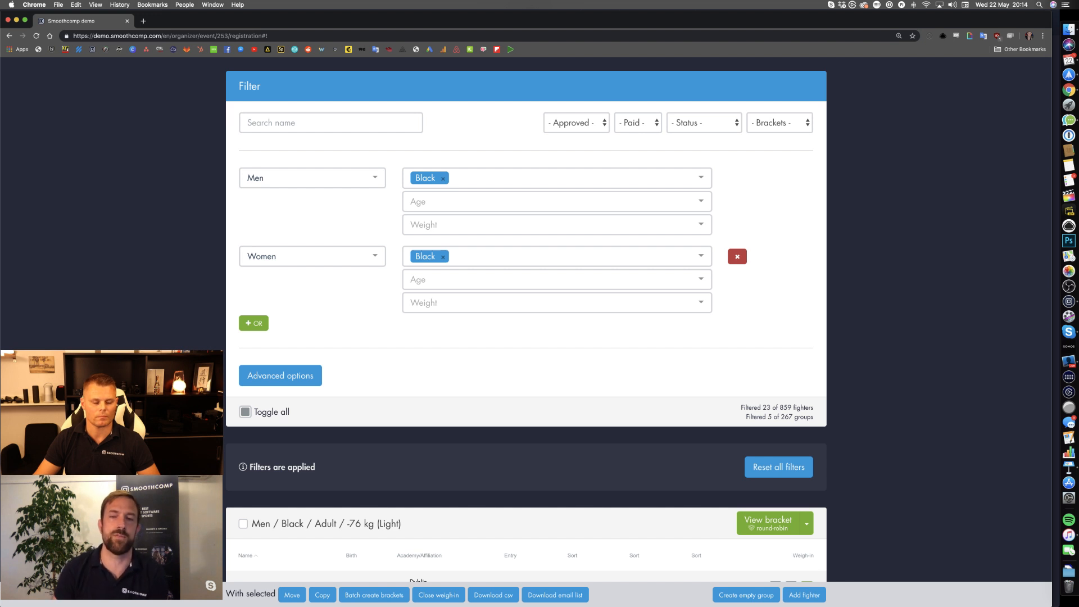
{"action": "scroll", "coordinate": [527, 320], "scroll_direction": "down", "scroll_amount": 1}
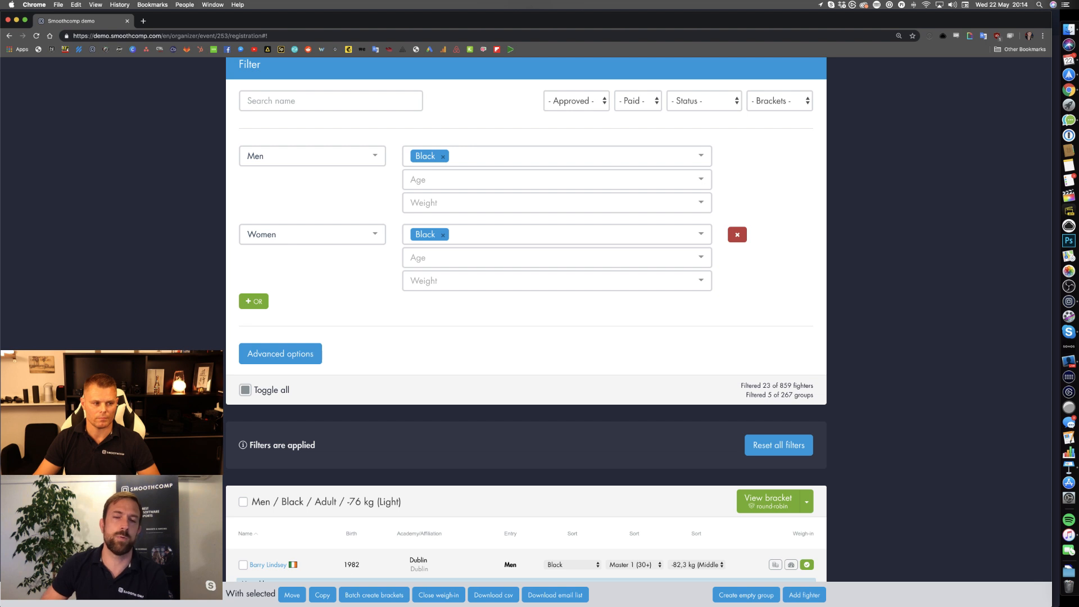
{"action": "scroll", "coordinate": [526, 318], "scroll_direction": "down", "scroll_amount": 15}
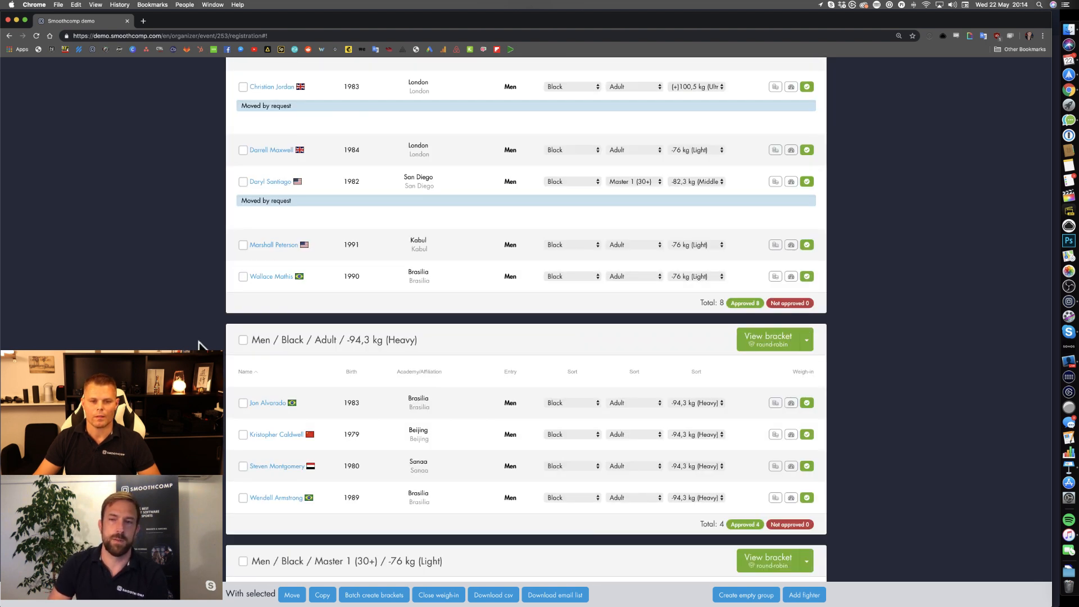
{"action": "left_click", "coordinate": [242, 245]}
{"action": "left_click", "coordinate": [242, 276]}
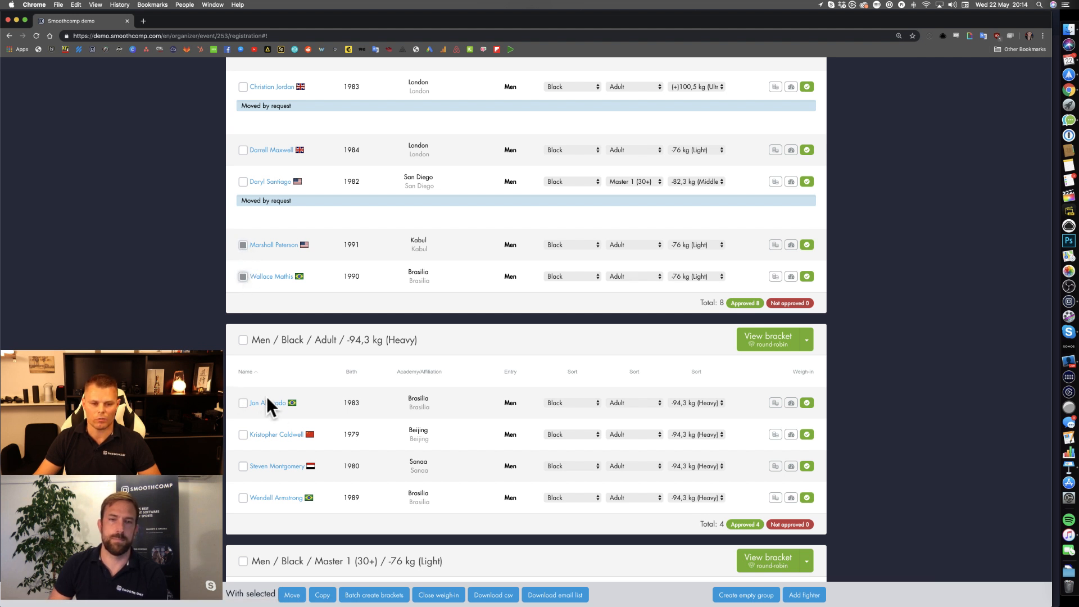
{"action": "triple_click", "coordinate": [257, 340]}
{"action": "key", "text": "super+c"}
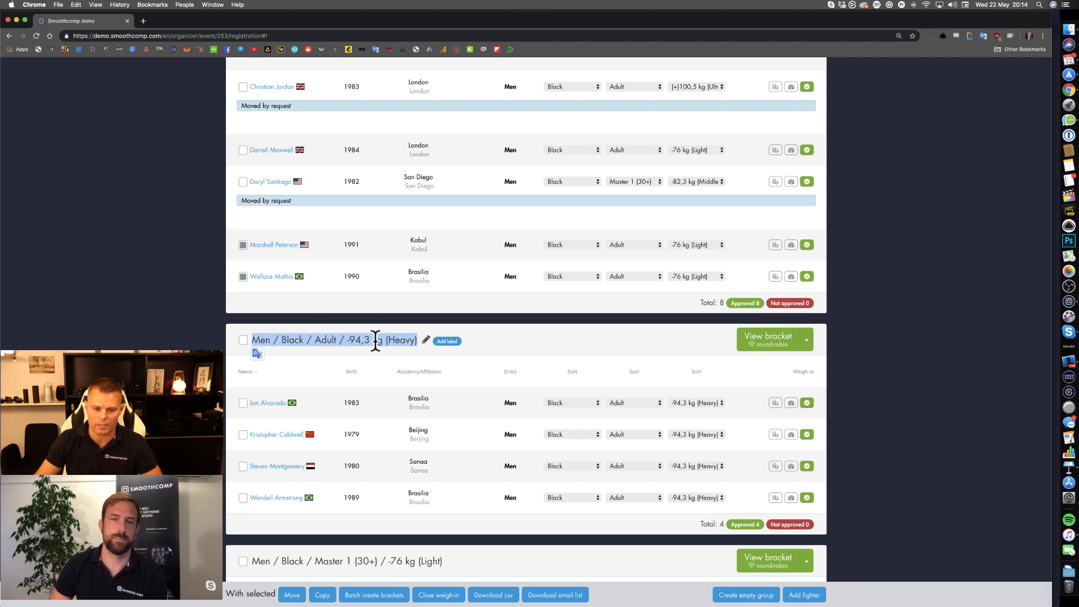
Start moving the two selected registrations and choose Men / Black / Adult / -94,3 kg (Heavy) as the destination group
{"action": "left_click", "coordinate": [293, 595]}
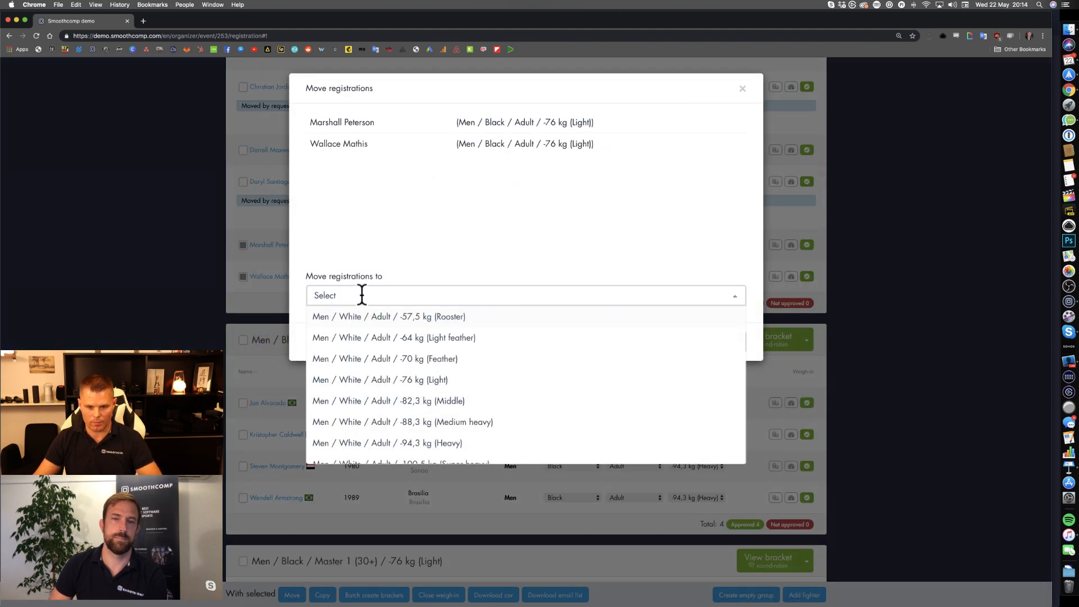
{"action": "key", "text": "super+v"}
{"action": "left_click", "coordinate": [367, 315]}
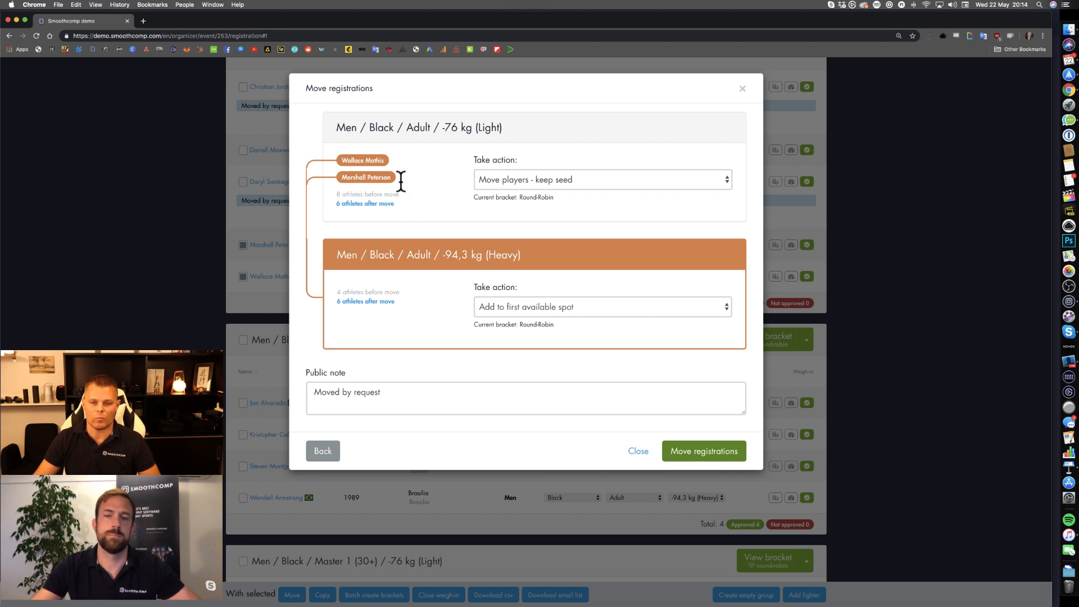
Review the source group's bracket actions, keep "Move players - keep seed", and carry out the move with the note "Moved by request"
{"action": "left_click", "coordinate": [532, 180]}
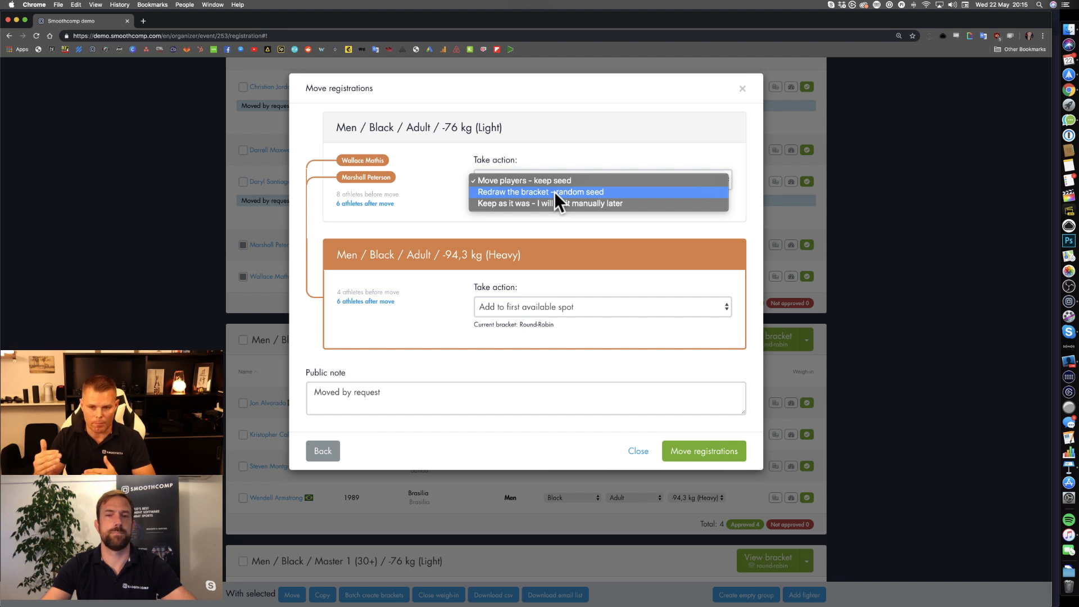
{"action": "left_click", "coordinate": [441, 193]}
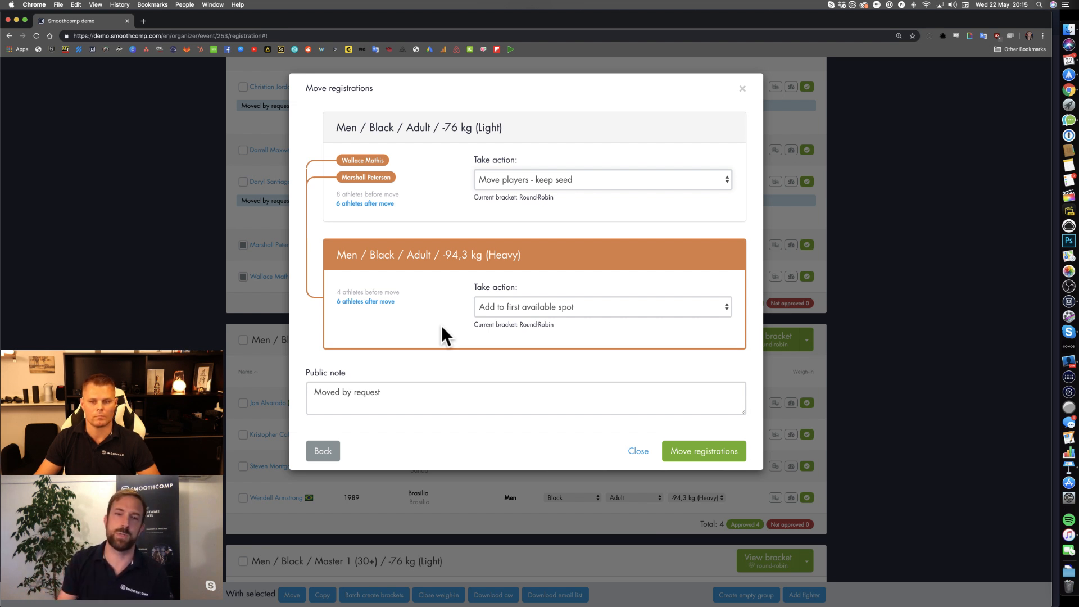
{"action": "left_click", "coordinate": [495, 179]}
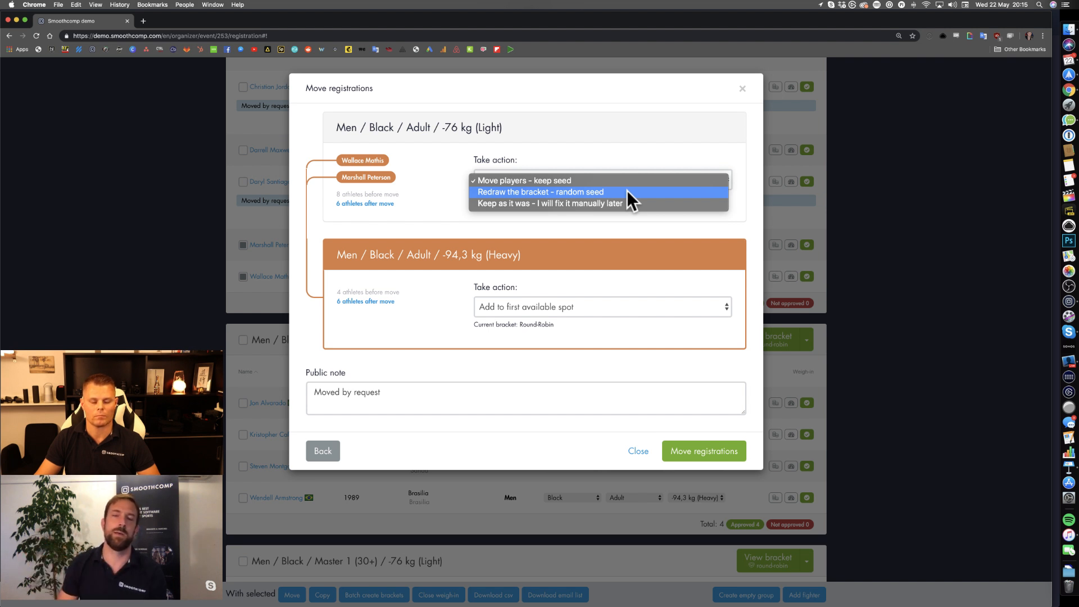
{"action": "left_click", "coordinate": [439, 162]}
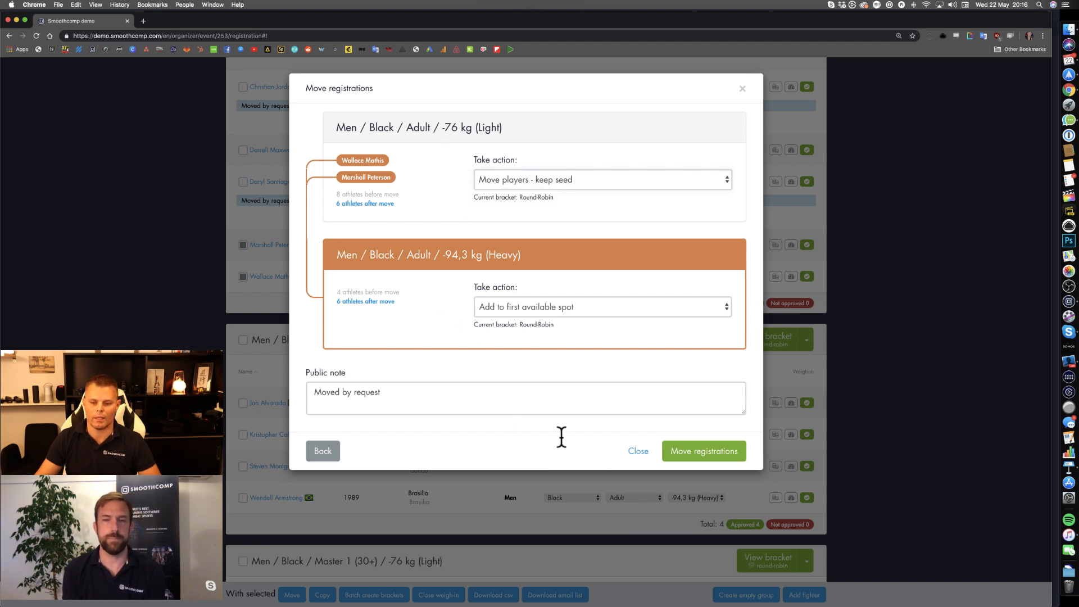
{"action": "left_click", "coordinate": [708, 453]}
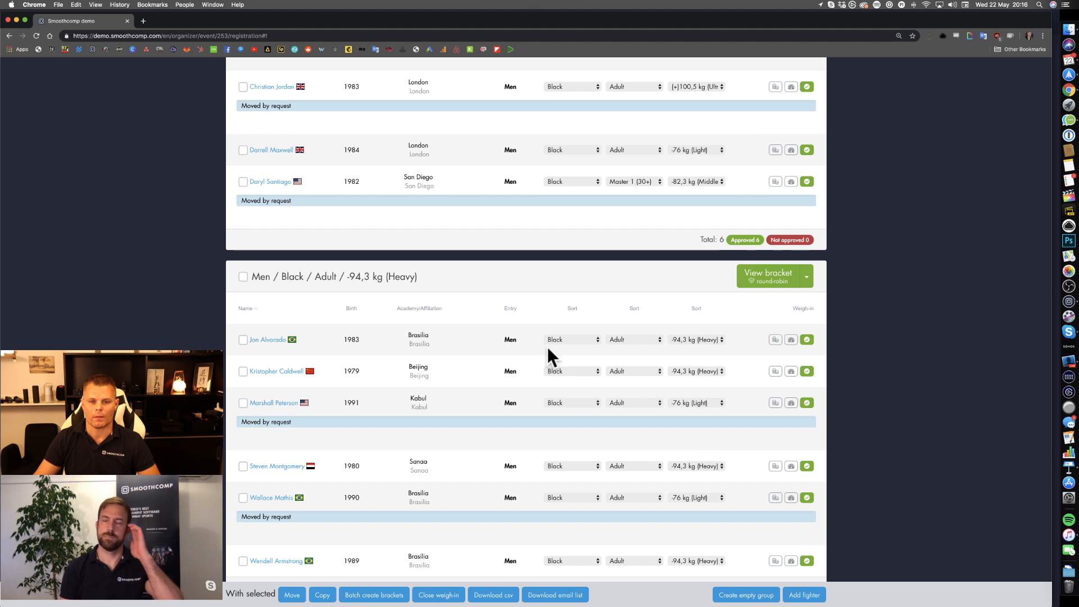
Open the bracket of Men / Black / Adult / -76 kg (Light) for editing and bring up its main bracket seeding
{"action": "scroll", "coordinate": [548, 357], "scroll_direction": "up", "scroll_amount": 3}
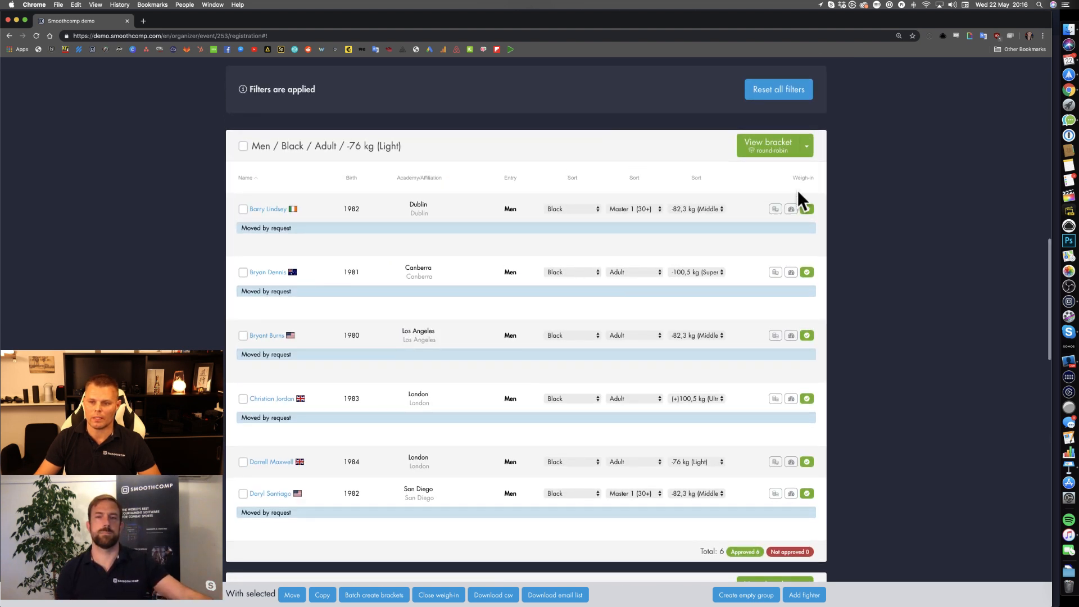
{"action": "left_click", "coordinate": [808, 147]}
{"action": "left_click", "coordinate": [751, 171]}
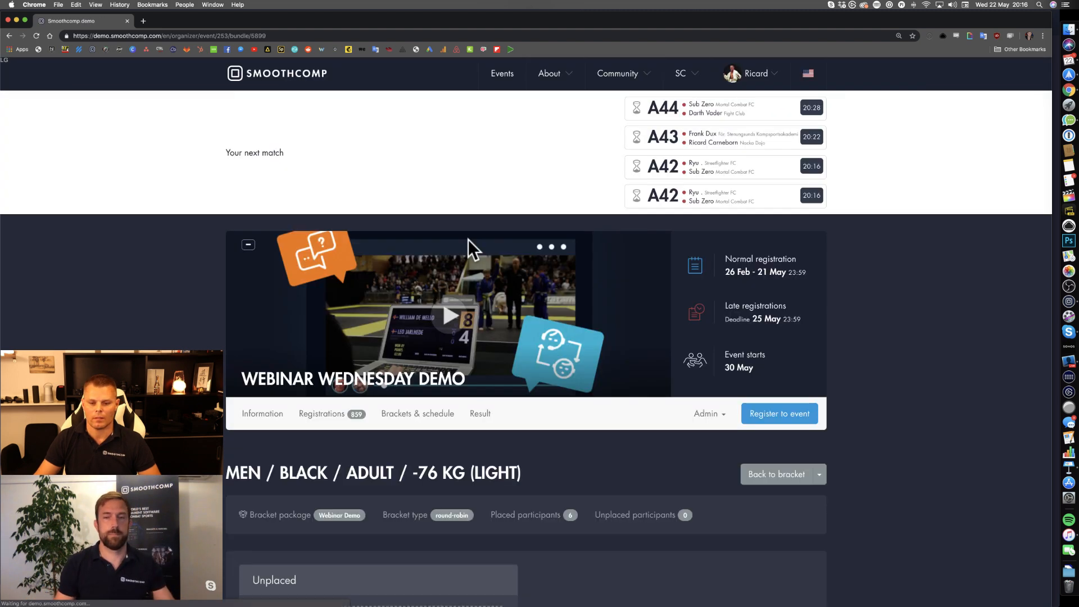
{"action": "scroll", "coordinate": [467, 238], "scroll_direction": "down", "scroll_amount": 5}
{"action": "scroll", "coordinate": [569, 322], "scroll_direction": "down", "scroll_amount": 3}
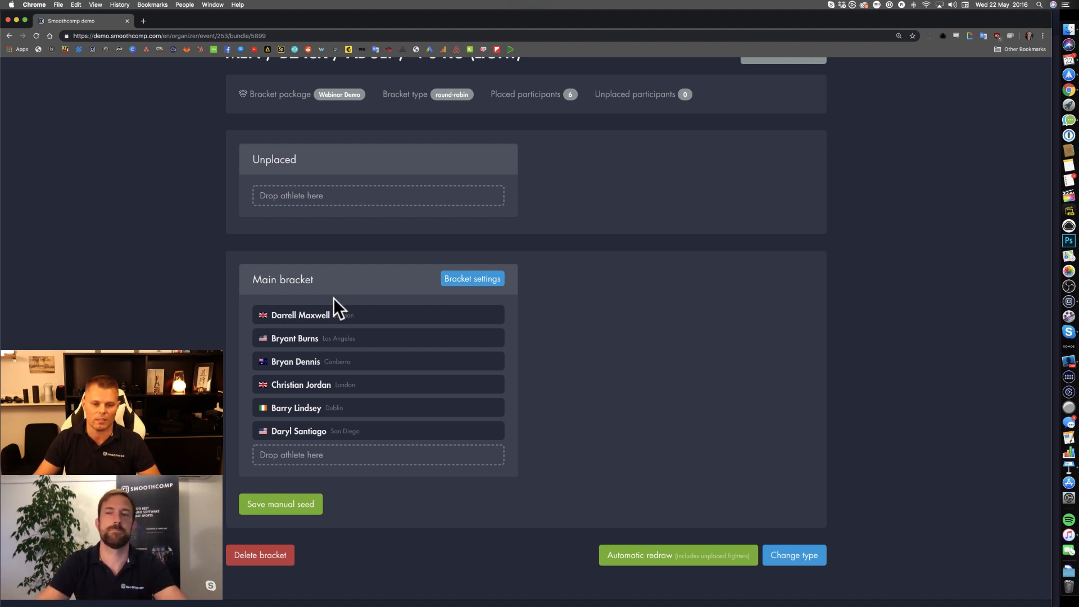
Reorder the main bracket so its original seeds run 3, 4, 1, 5, 2, 6, and save the manual seed
{"action": "mouse_move", "coordinate": [340, 343]}
{"action": "left_click_drag", "start_coordinate": [359, 343], "coordinate": [320, 318]}
{"action": "left_click_drag", "start_coordinate": [323, 410], "coordinate": [321, 386]}
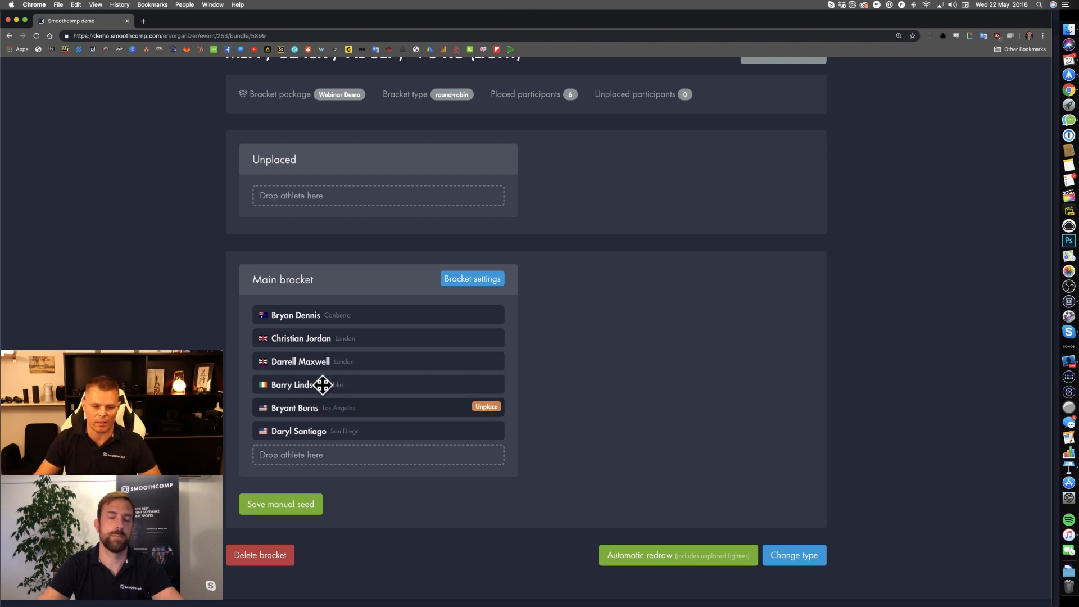
{"action": "left_click", "coordinate": [292, 512]}
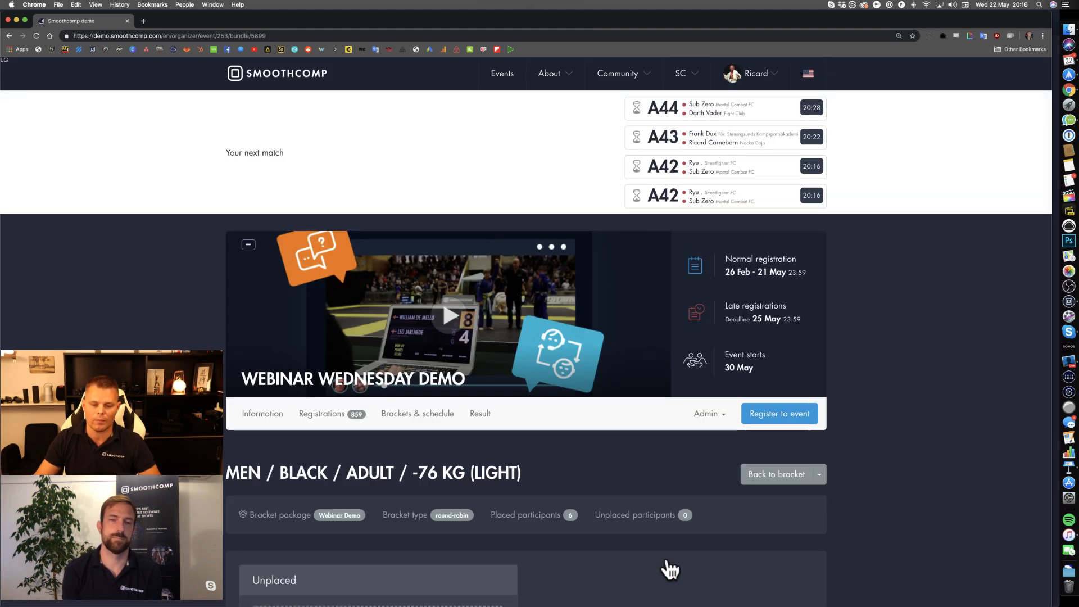
Examine the scoreboard settings of the main bracket and close them without changes
{"action": "scroll", "coordinate": [527, 542], "scroll_direction": "down", "scroll_amount": 5}
{"action": "scroll", "coordinate": [531, 529], "scroll_direction": "down", "scroll_amount": 1}
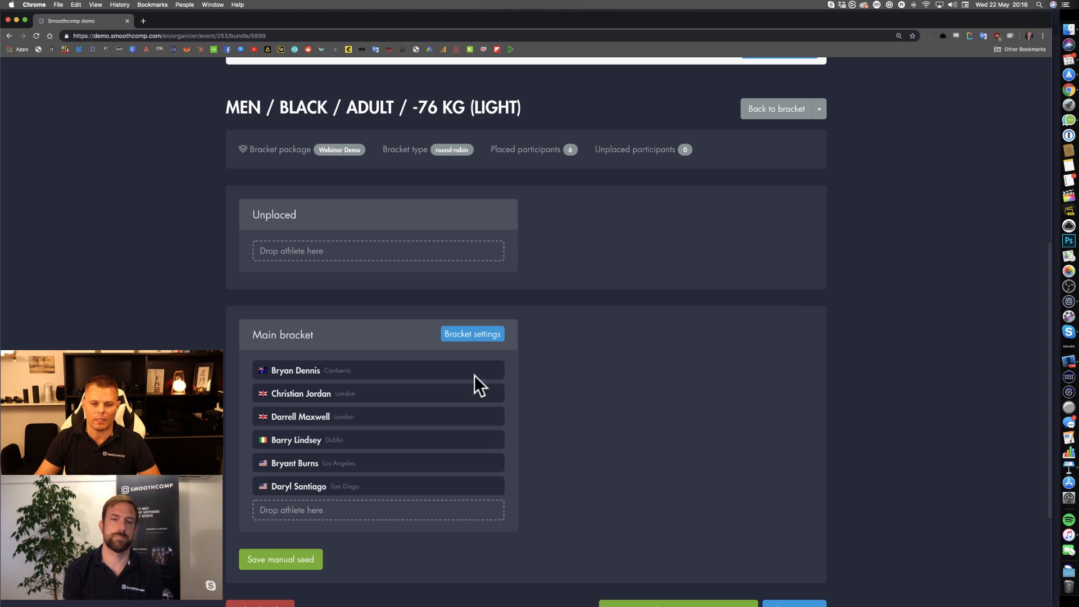
{"action": "left_click", "coordinate": [466, 334]}
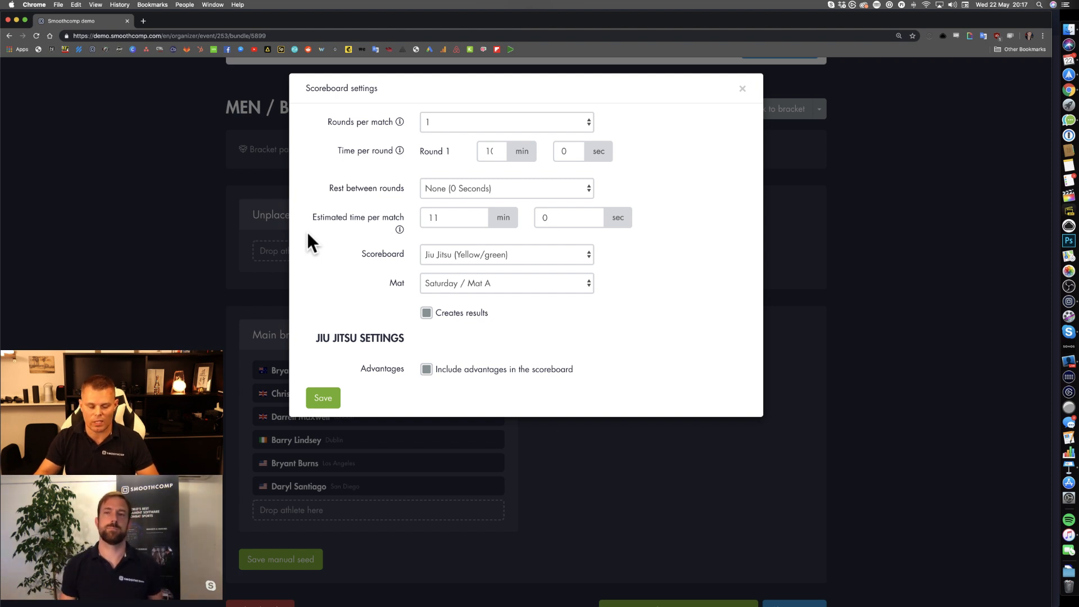
{"action": "left_click", "coordinate": [742, 89]}
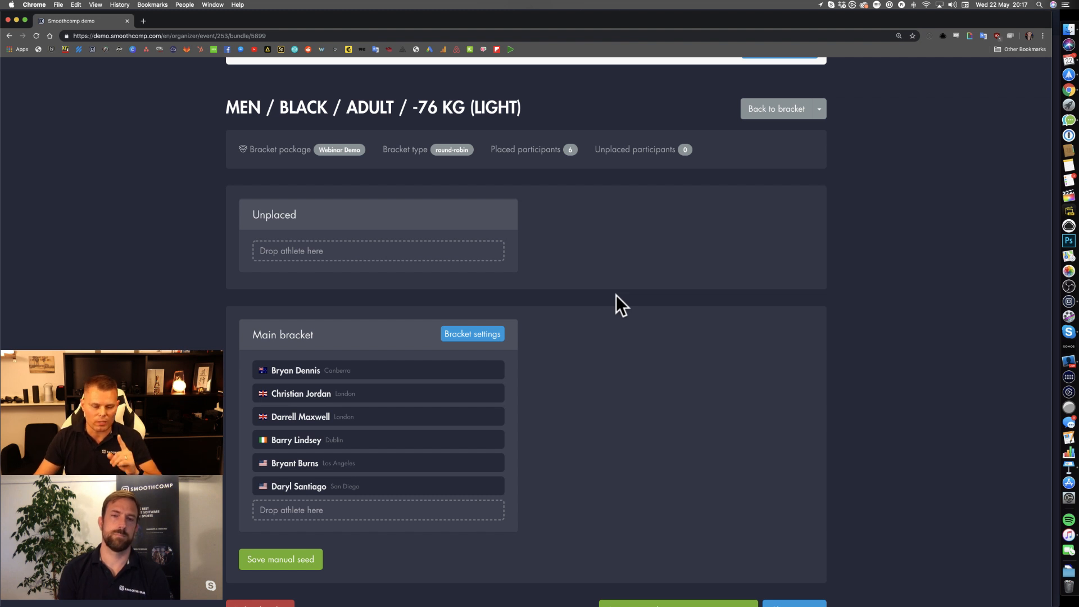
Open the event's Entries administration page and bring up its list of entries
{"action": "scroll", "coordinate": [616, 295], "scroll_direction": "up", "scroll_amount": 3}
{"action": "scroll", "coordinate": [616, 294], "scroll_direction": "up", "scroll_amount": 1}
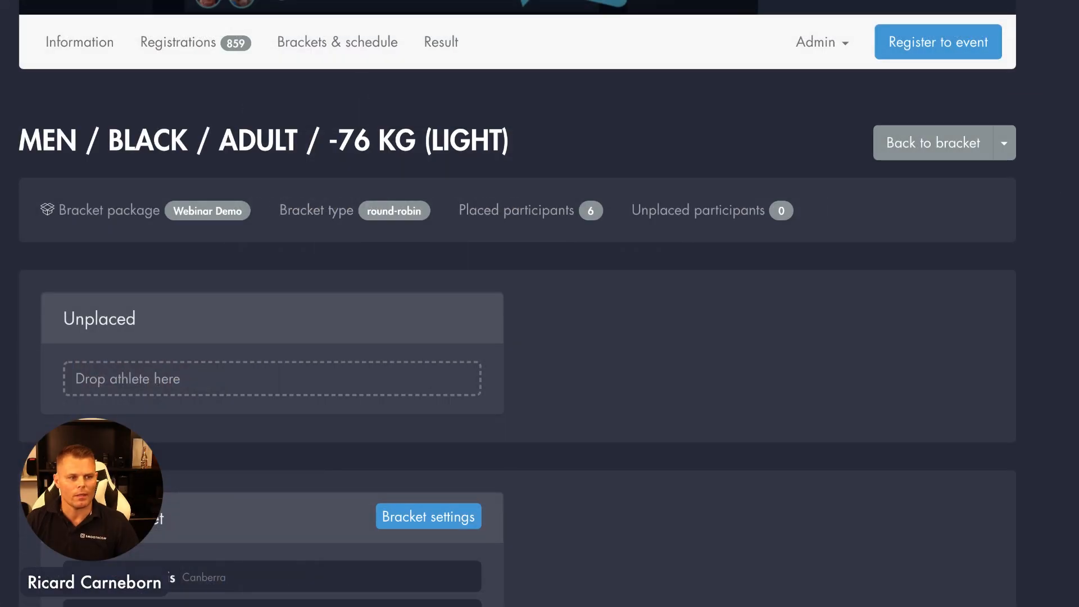
{"action": "left_click", "coordinate": [819, 44]}
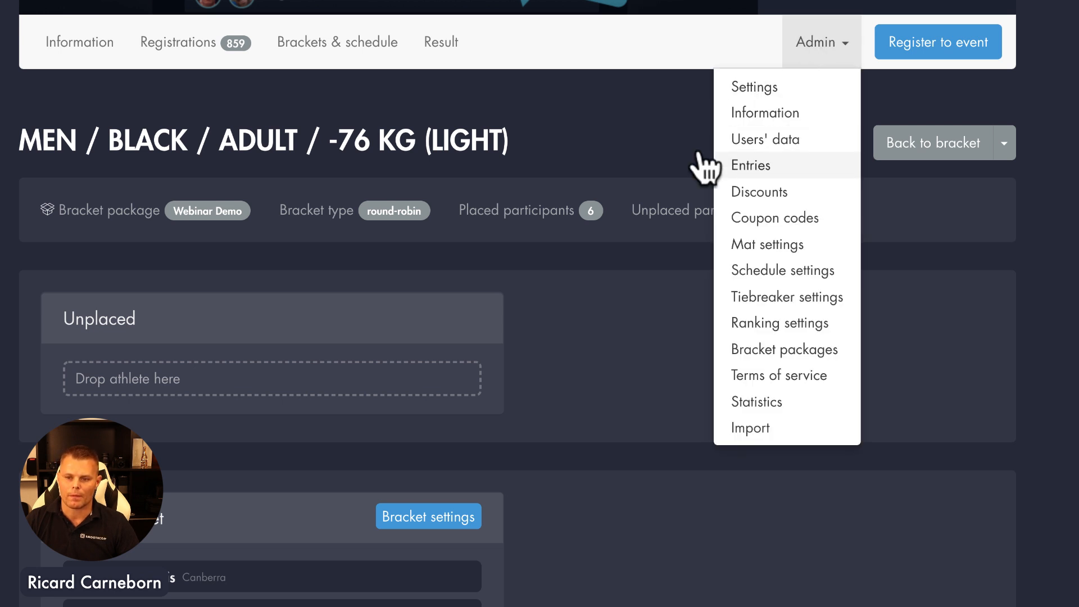
{"action": "left_click", "coordinate": [708, 176]}
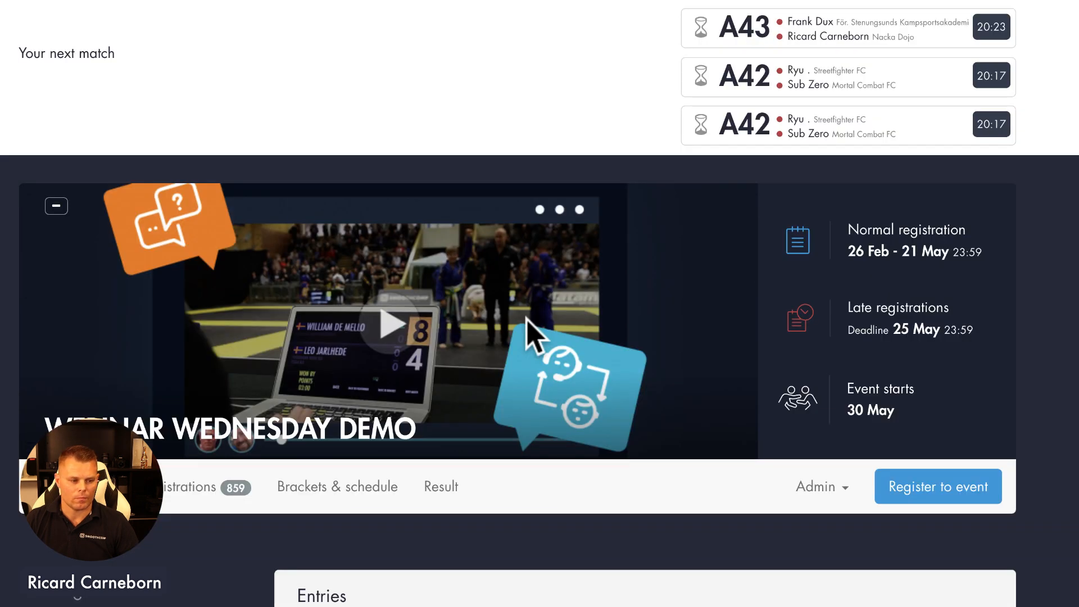
{"action": "scroll", "coordinate": [494, 506], "scroll_direction": "down", "scroll_amount": 5}
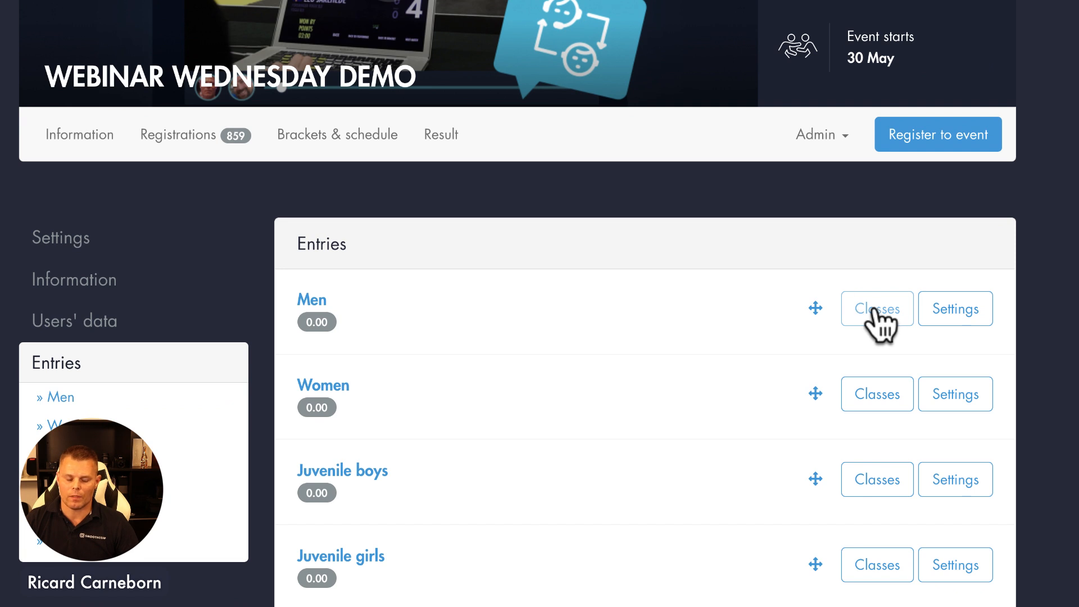
Open the classes of the Men entry and examine its Belt and Age values
{"action": "left_click", "coordinate": [879, 324]}
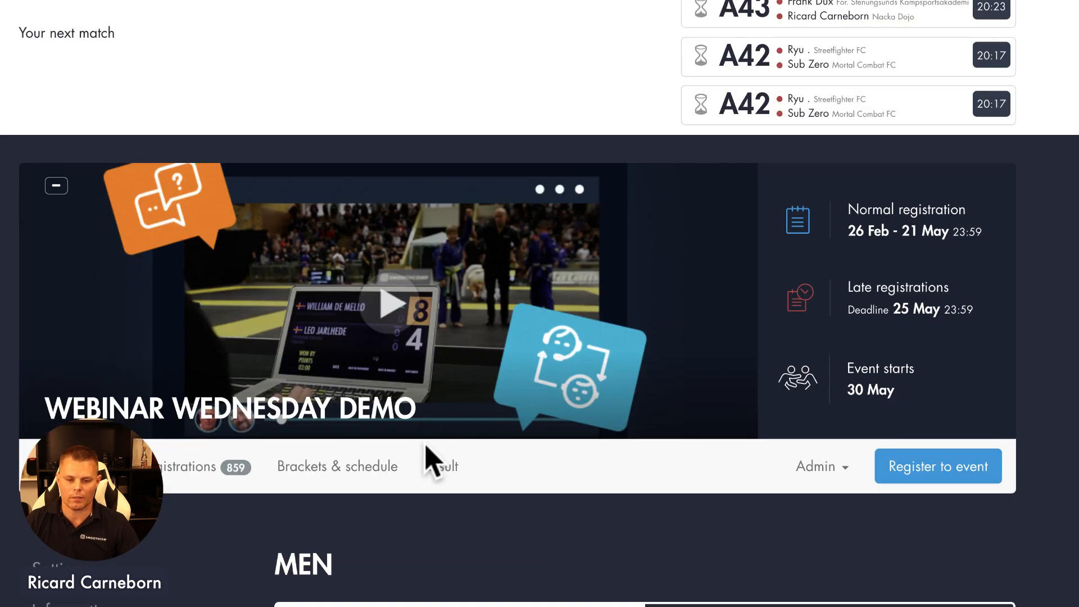
{"action": "scroll", "coordinate": [430, 460], "scroll_direction": "down", "scroll_amount": 5}
{"action": "scroll", "coordinate": [506, 494], "scroll_direction": "down", "scroll_amount": 1}
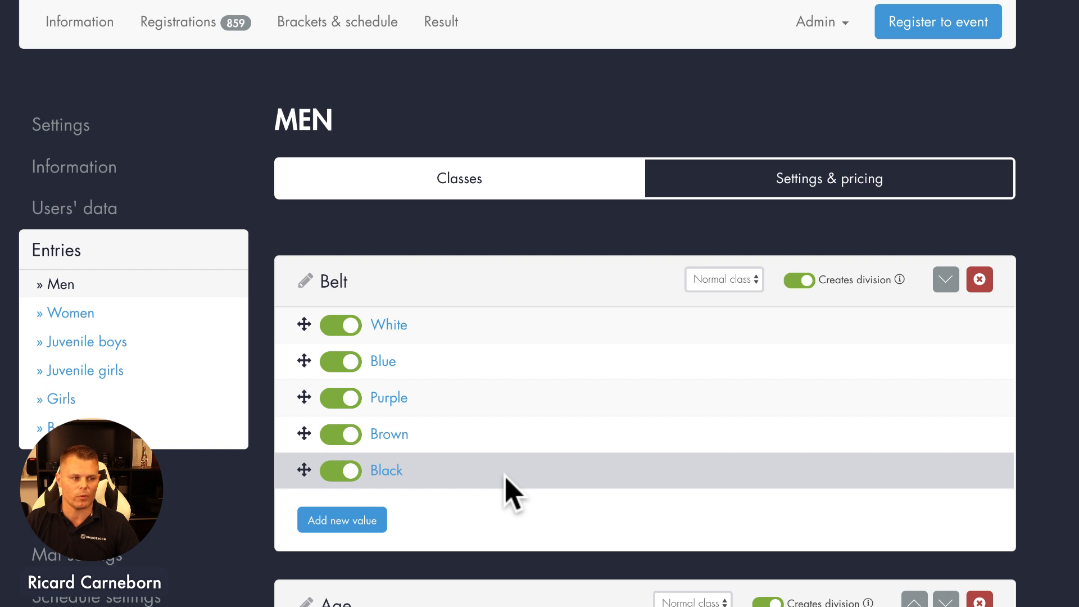
{"action": "scroll", "coordinate": [511, 495], "scroll_direction": "down", "scroll_amount": 7}
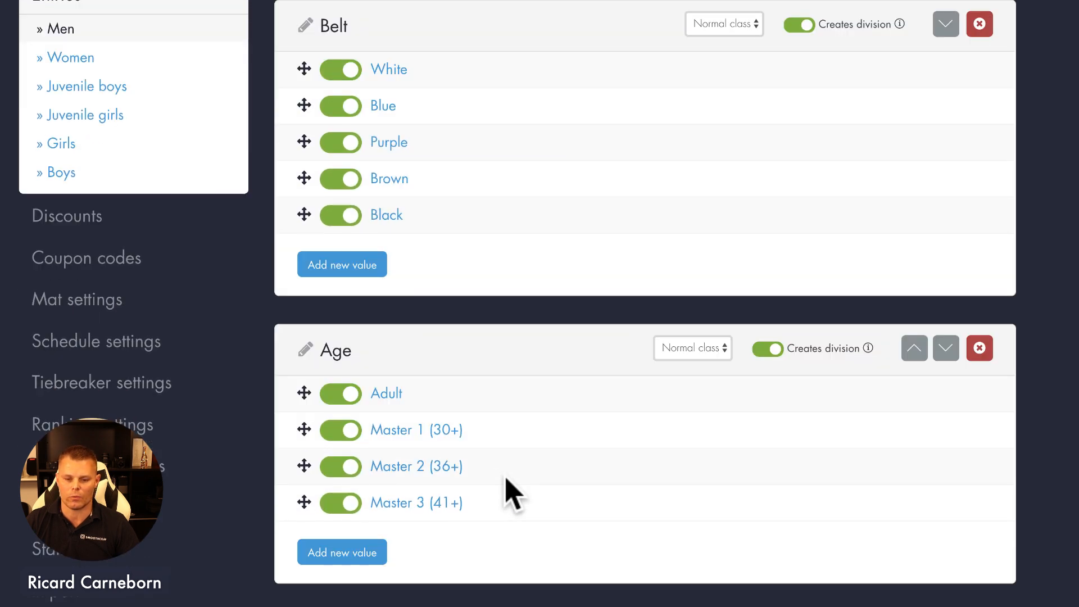
Examine the class type and weight unit options of the Weight class, keeping Weight class and Kg
{"action": "scroll", "coordinate": [509, 492], "scroll_direction": "down", "scroll_amount": 2}
{"action": "scroll", "coordinate": [477, 450], "scroll_direction": "down", "scroll_amount": 1}
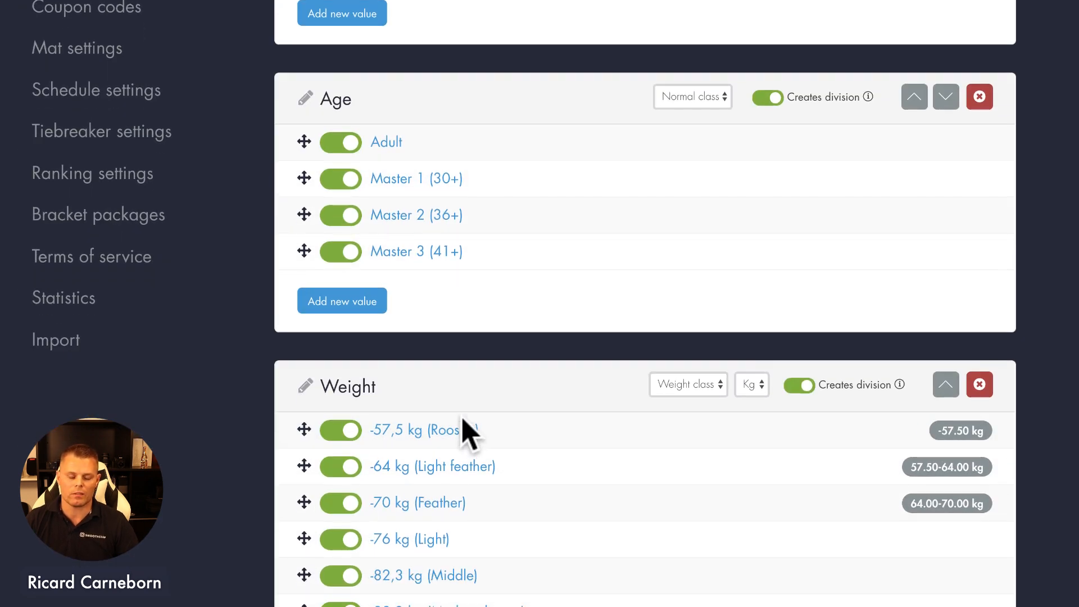
{"action": "left_click", "coordinate": [683, 385]}
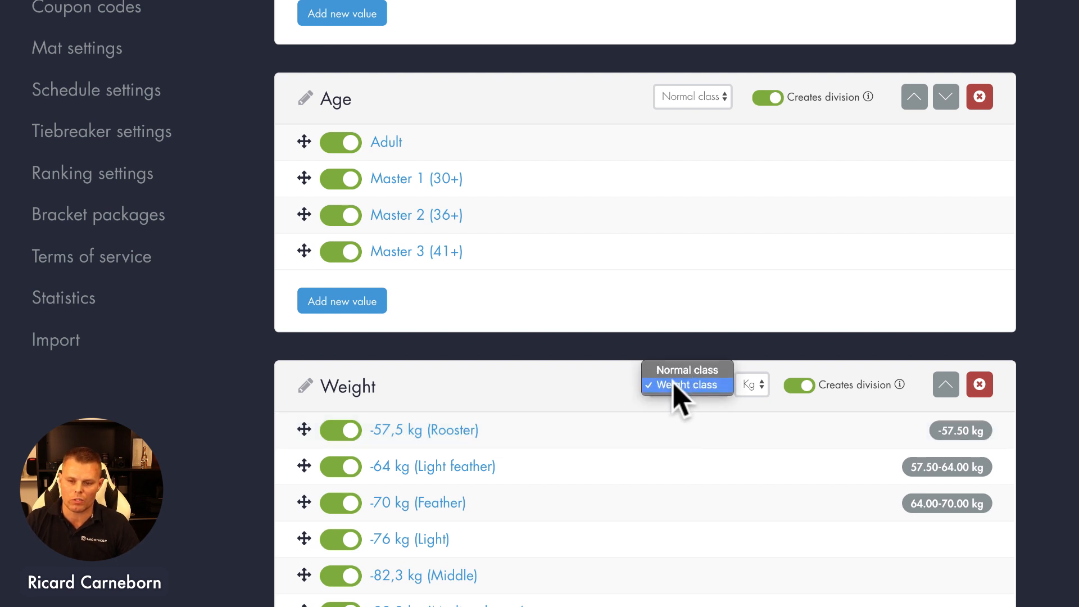
{"action": "left_click", "coordinate": [703, 386]}
{"action": "left_click", "coordinate": [756, 388]}
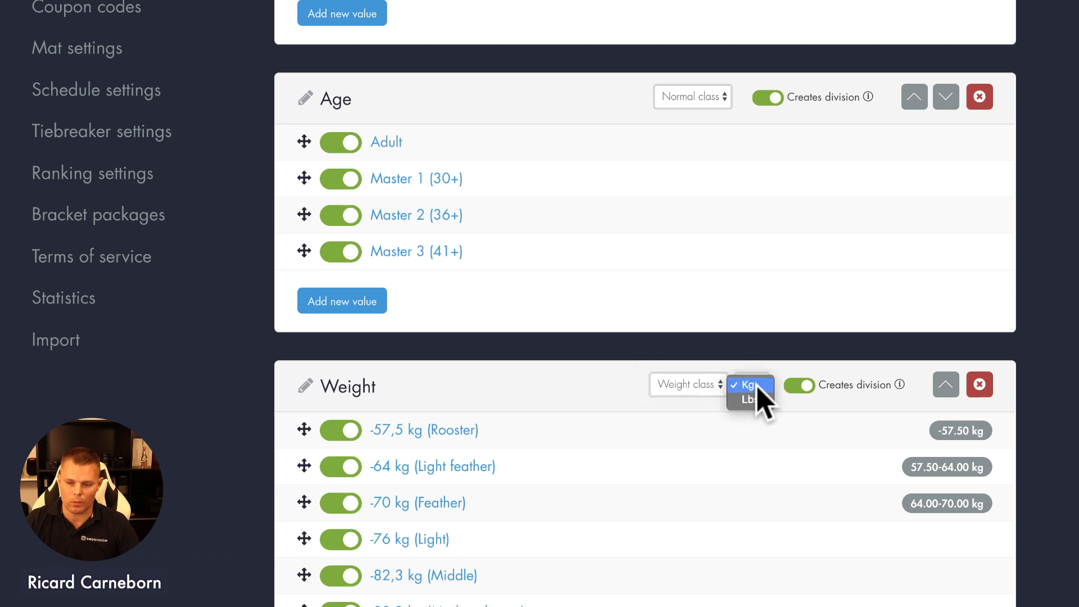
{"action": "left_click", "coordinate": [572, 365]}
{"action": "scroll", "coordinate": [572, 366], "scroll_direction": "down", "scroll_amount": 2}
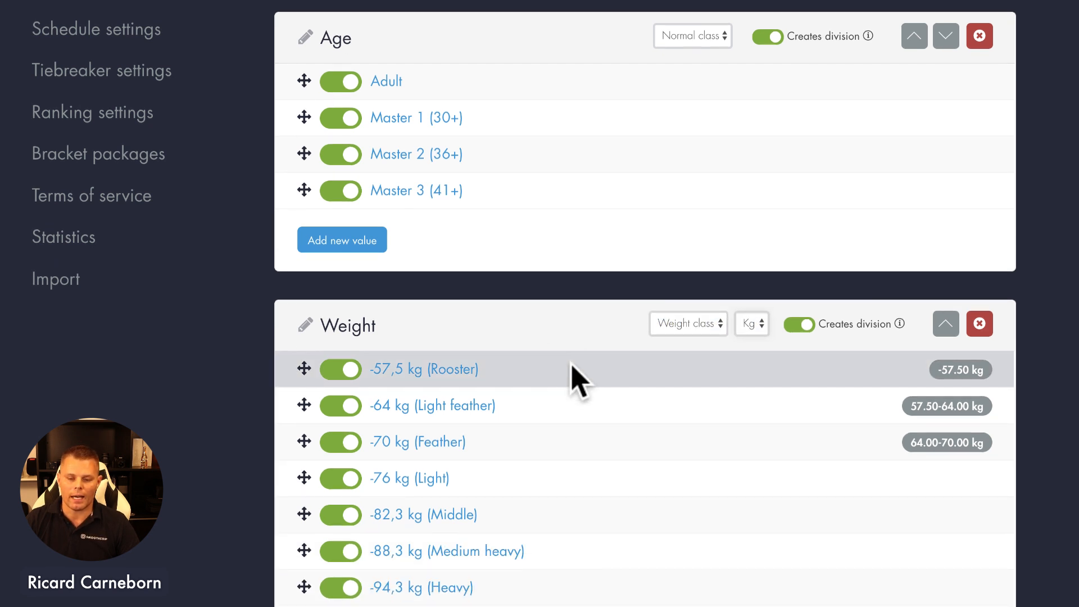
Examine the weight limits of the Rooster and Light feather values and close them without changes
{"action": "left_click", "coordinate": [420, 370]}
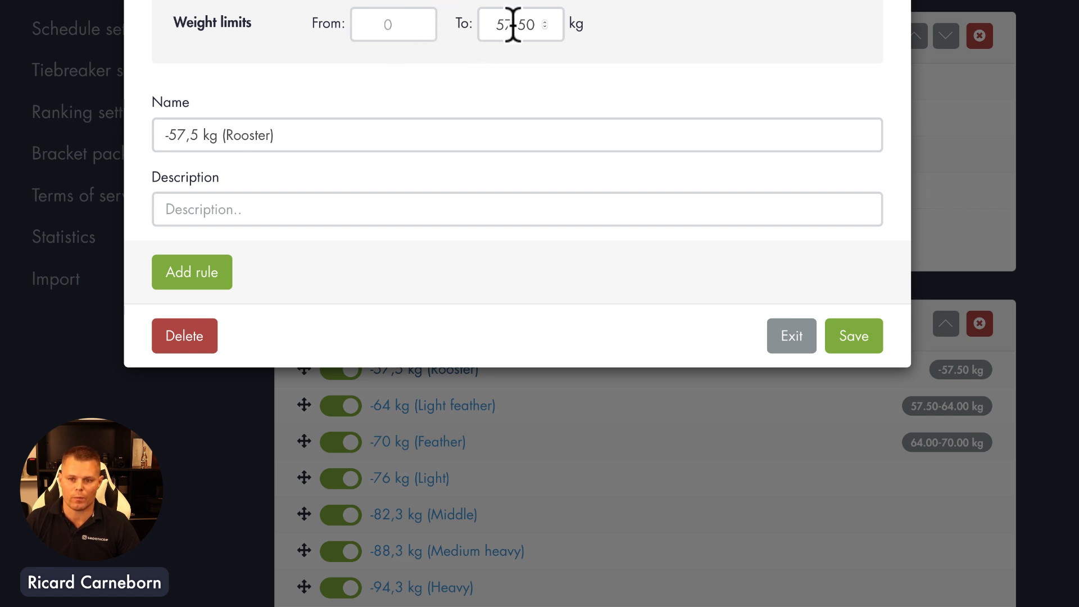
{"action": "left_click", "coordinate": [436, 414]}
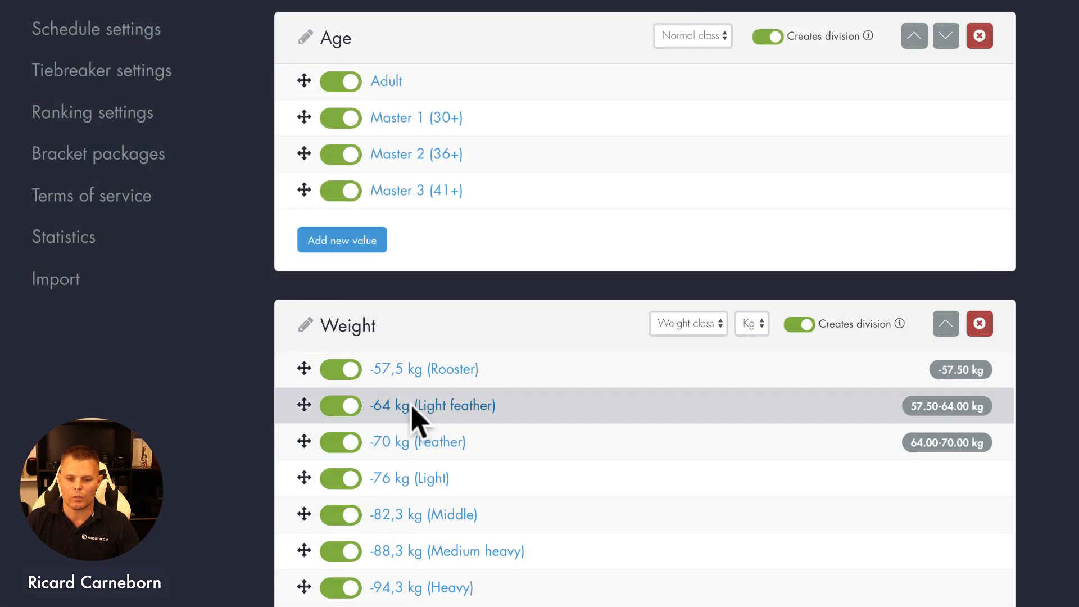
{"action": "left_click", "coordinate": [436, 414]}
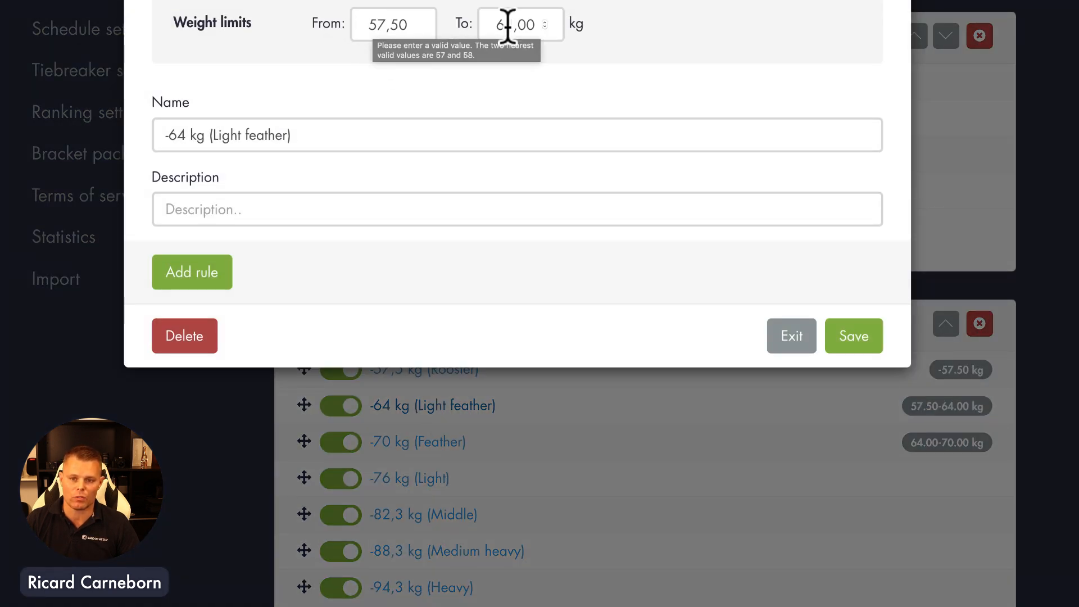
{"action": "left_click", "coordinate": [51, 338]}
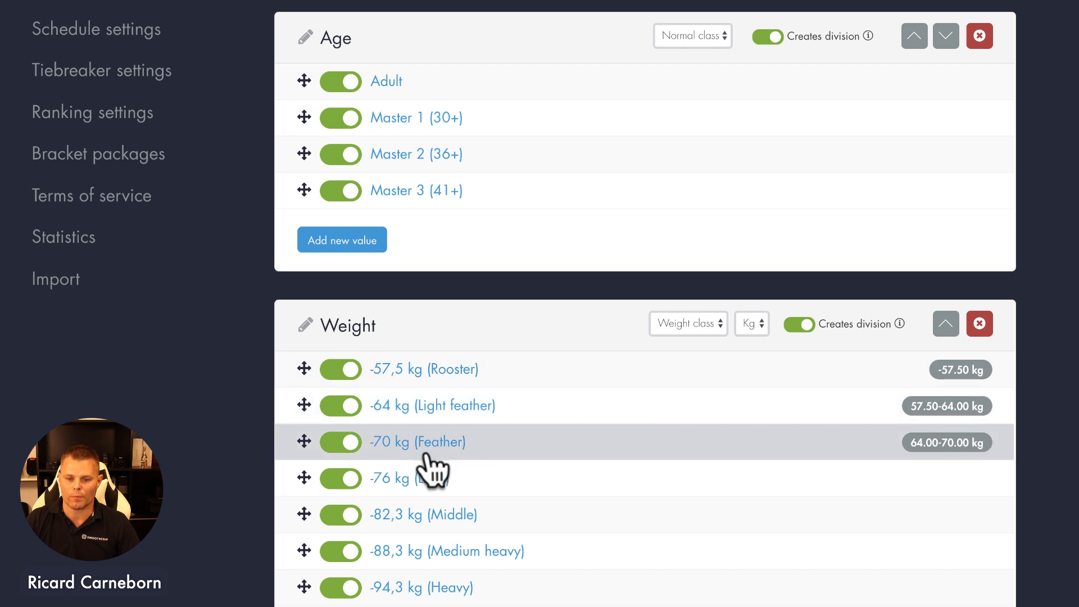
Set the weight limits of the -76 kg (Light) value from 70 to 76 kg and save it
{"action": "left_click", "coordinate": [400, 479]}
{"action": "left_click", "coordinate": [359, 37]}
{"action": "type", "text": "70"}
{"action": "key", "text": "Tab"}
{"action": "type", "text": "76"}
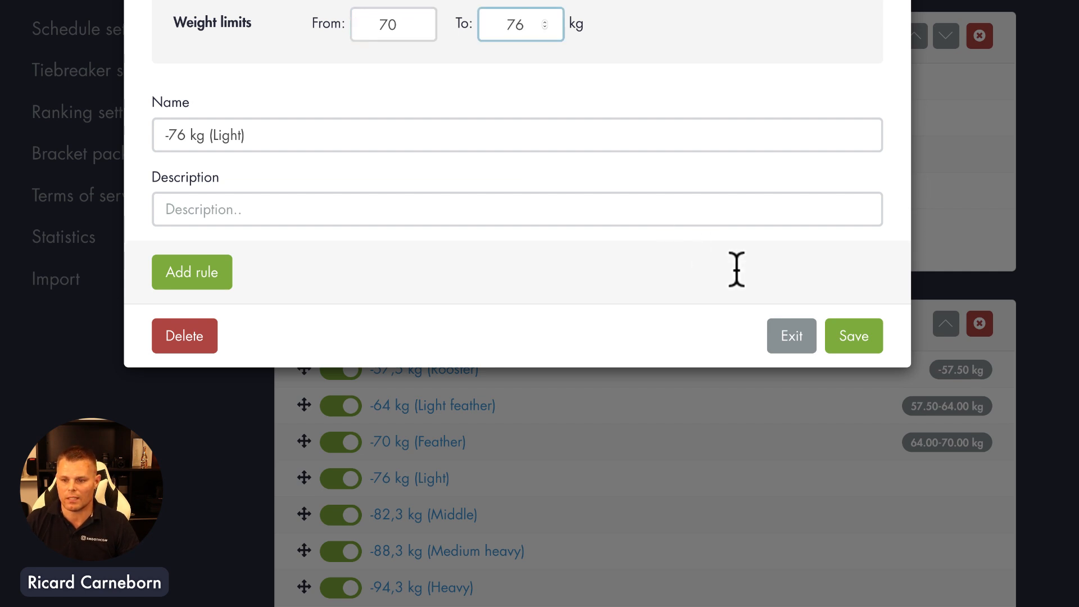
{"action": "left_click", "coordinate": [850, 335]}
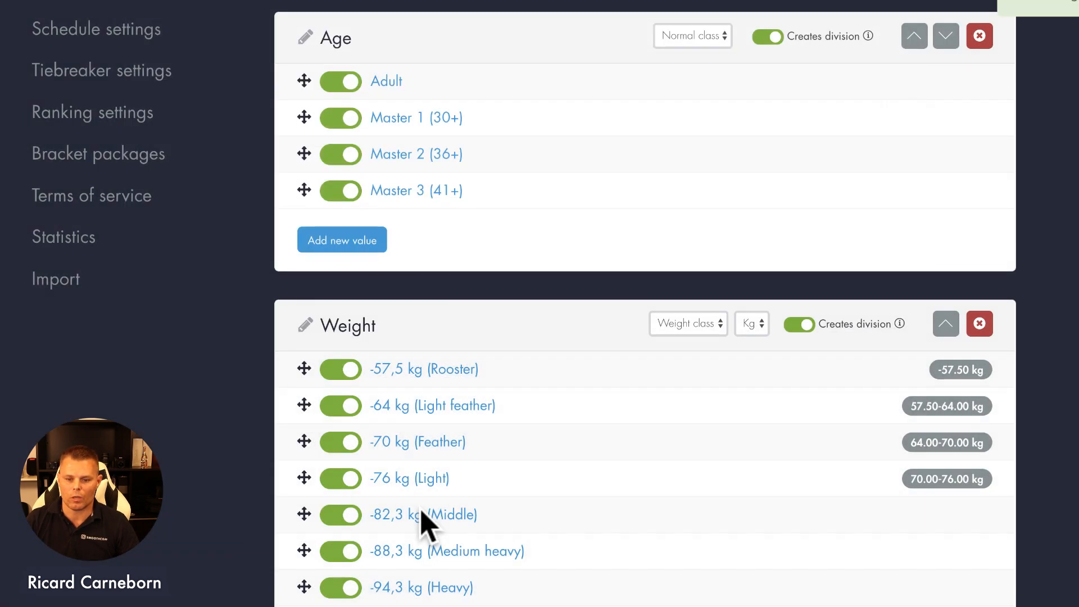
Set the weight limits of the -82,3 kg (Middle) value from 76 to 82,3 kg and save it
{"action": "left_click", "coordinate": [423, 514]}
{"action": "left_click", "coordinate": [388, 27]}
{"action": "type", "text": "76"}
{"action": "key", "text": "Tab"}
{"action": "type", "text": "82,3"}
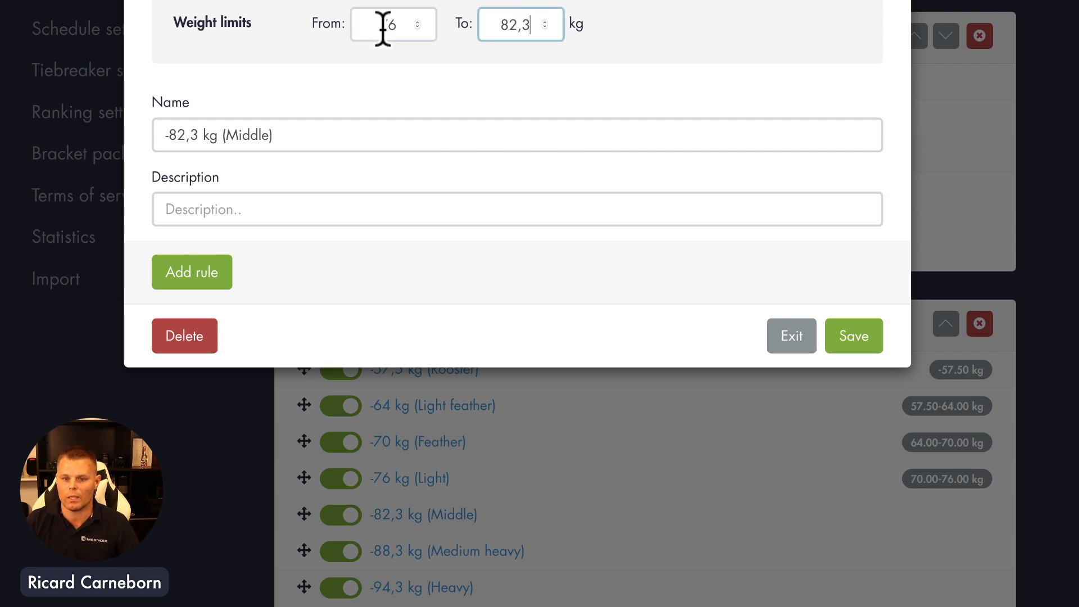
{"action": "left_click", "coordinate": [868, 344]}
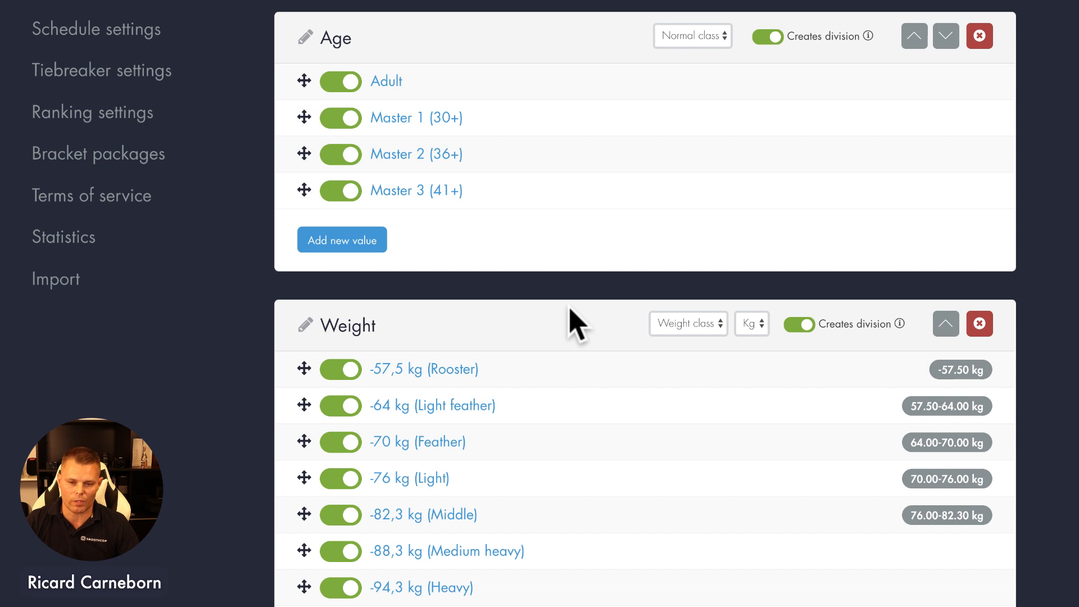
In the event's registrations, open the weigh-in of the first fighter in Men / Black / Adult / -76 kg (Light)
{"action": "scroll", "coordinate": [549, 313], "scroll_direction": "up", "scroll_amount": 10}
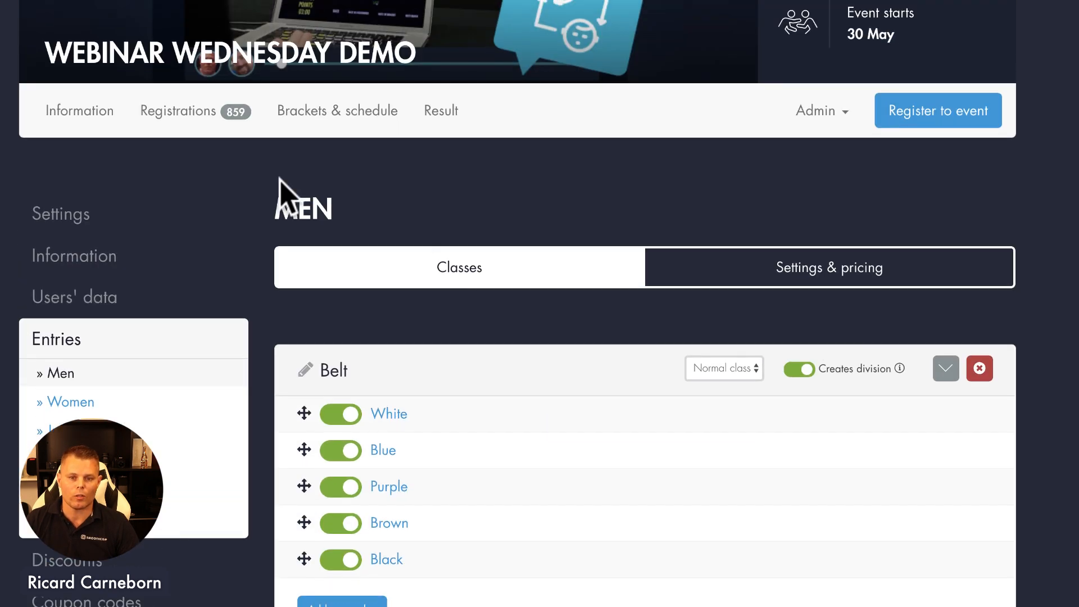
{"action": "left_click", "coordinate": [186, 113]}
{"action": "scroll", "coordinate": [113, 248], "scroll_direction": "down", "scroll_amount": 8}
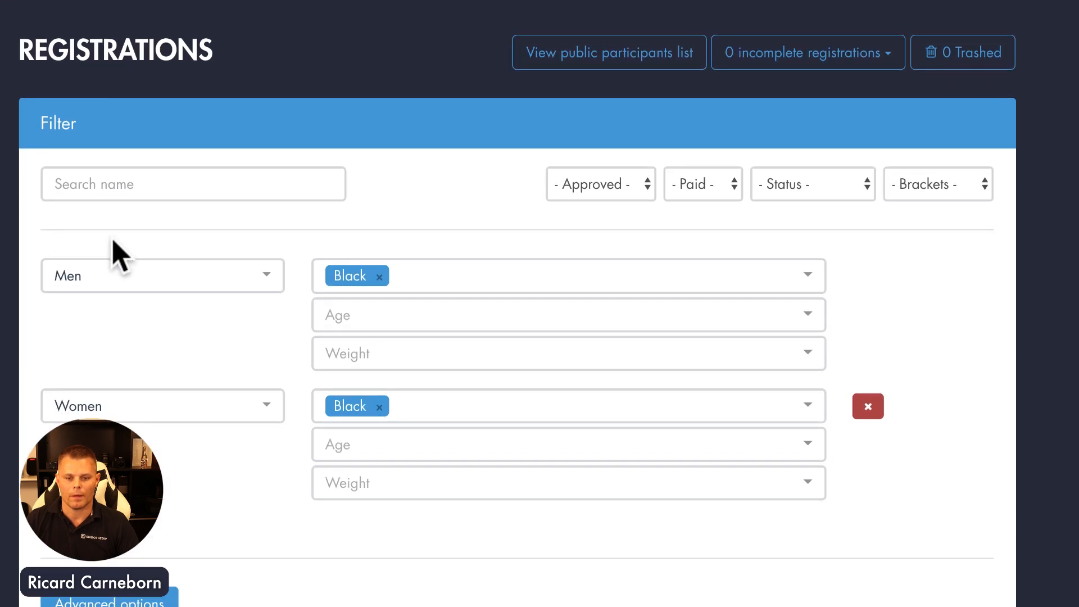
{"action": "scroll", "coordinate": [115, 252], "scroll_direction": "down", "scroll_amount": 9}
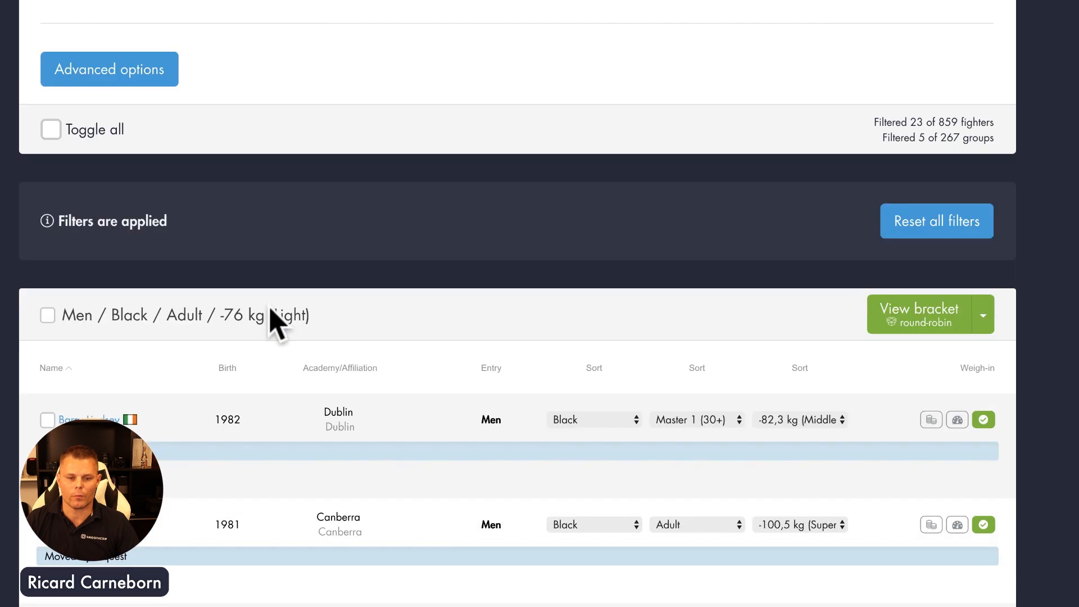
{"action": "scroll", "coordinate": [276, 323], "scroll_direction": "down", "scroll_amount": 1}
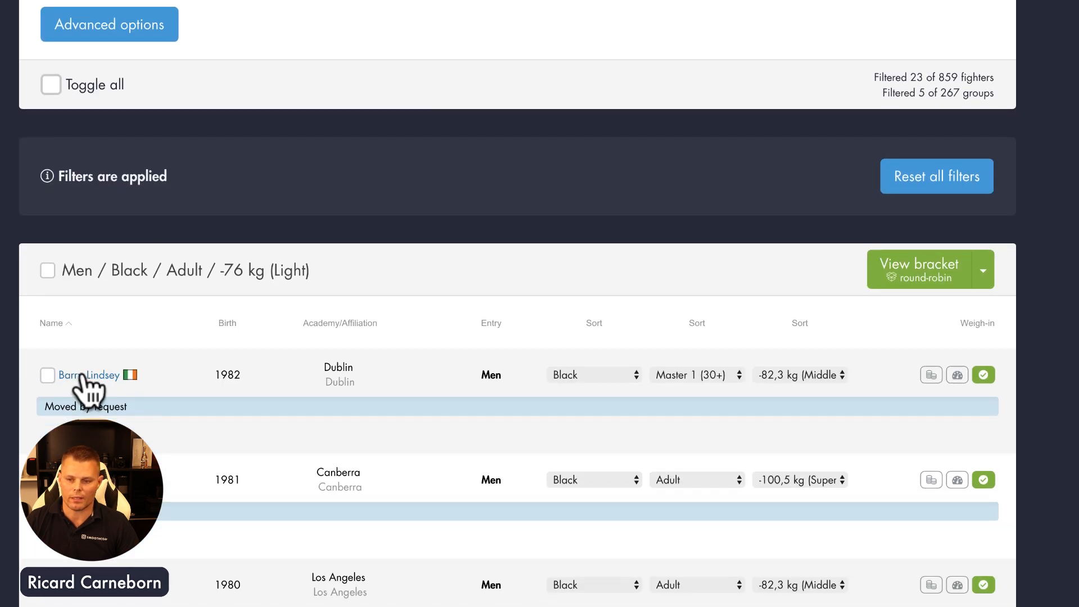
{"action": "left_click", "coordinate": [956, 377]}
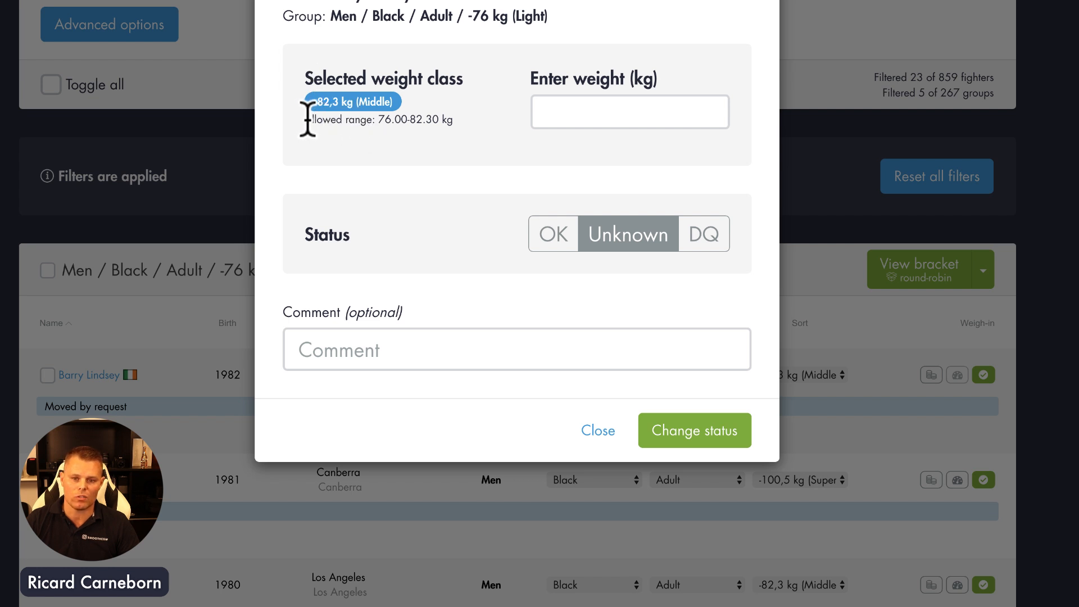
Check the allowed weight range, enter a weight of 80 kg, and write the person's first name as the comment
{"action": "left_click_drag", "start_coordinate": [305, 119], "coordinate": [458, 117]}
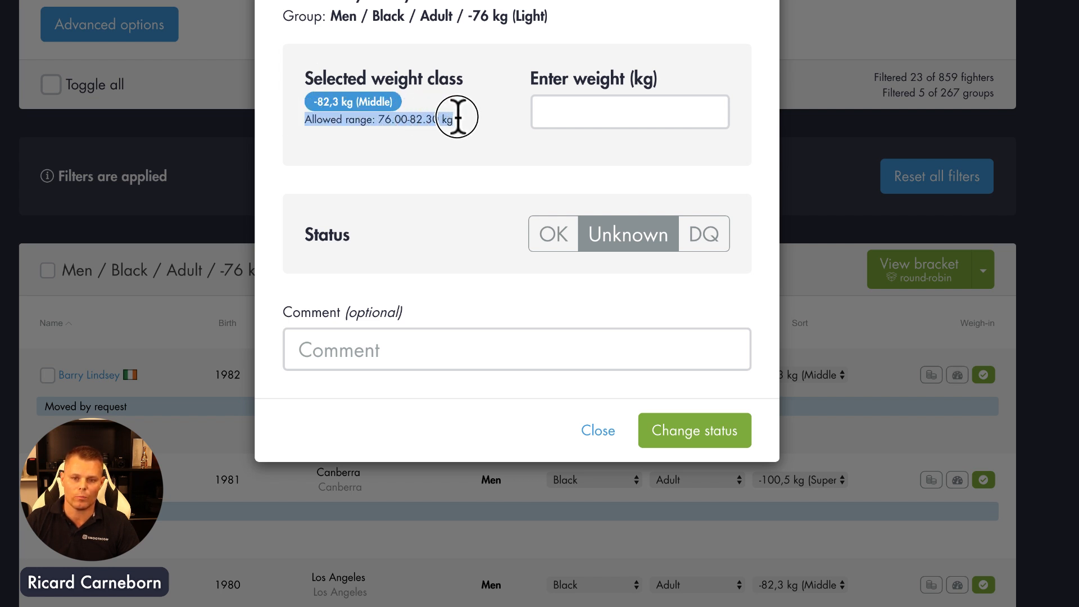
{"action": "left_click", "coordinate": [467, 132]}
{"action": "left_click", "coordinate": [604, 110]}
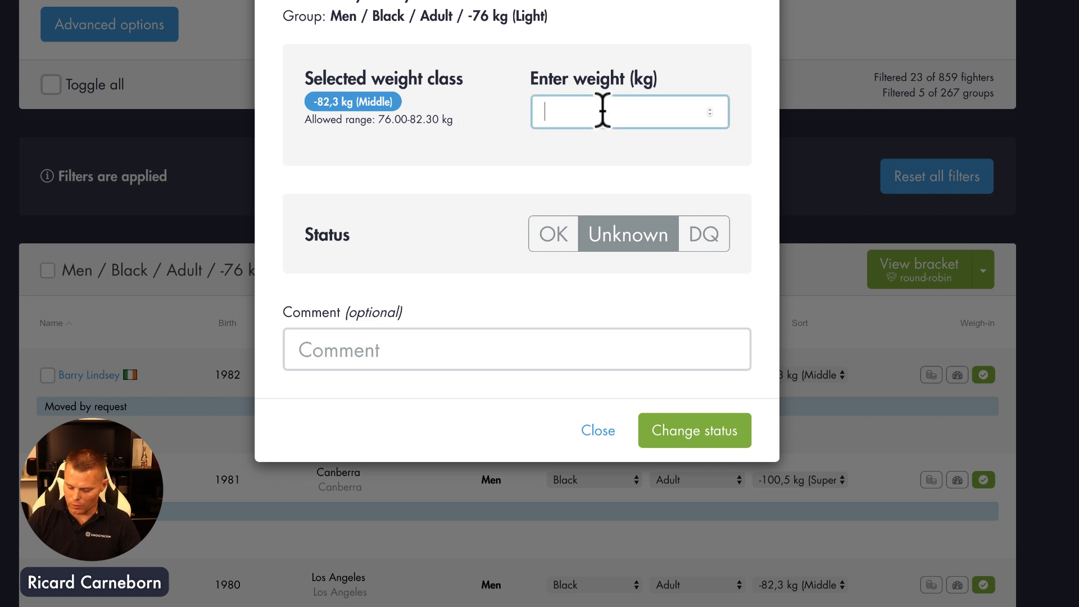
{"action": "type", "text": "80"}
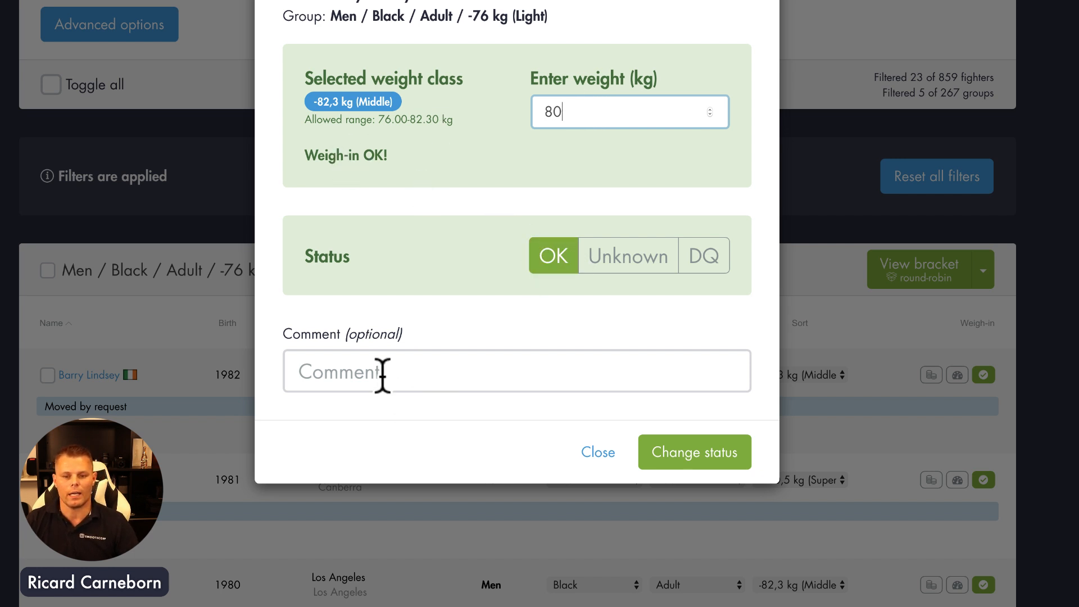
{"action": "left_click", "coordinate": [359, 372]}
{"action": "type", "text": "Ricard"}
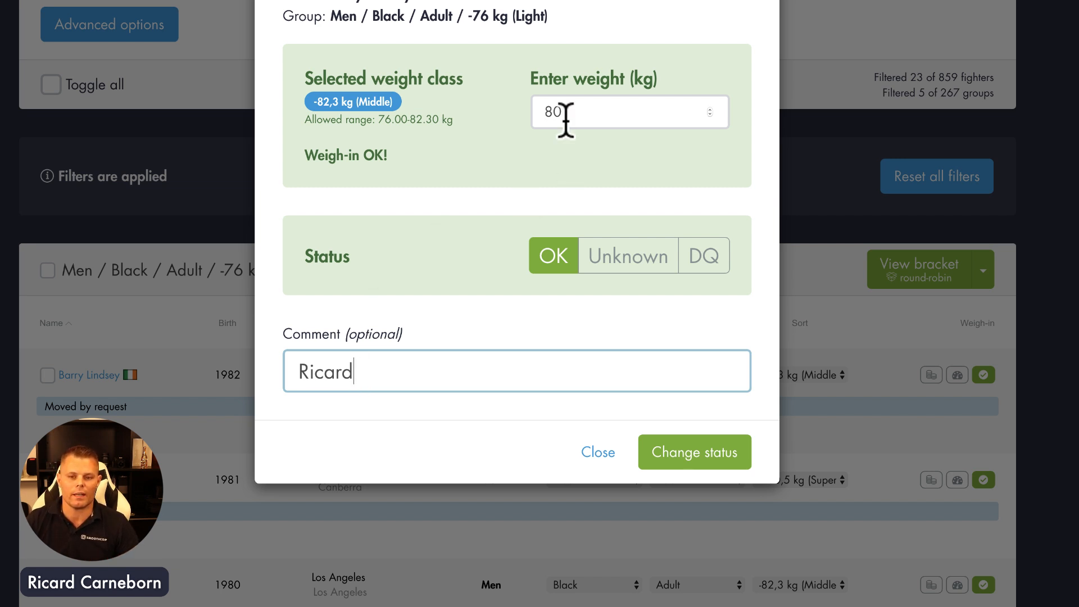
Change the weigh-in weight to 84 kg, choose to move the fighter up to -88,3 kg (Medium heavy), and apply the status
{"action": "left_click_drag", "start_coordinate": [566, 112], "coordinate": [506, 111]}
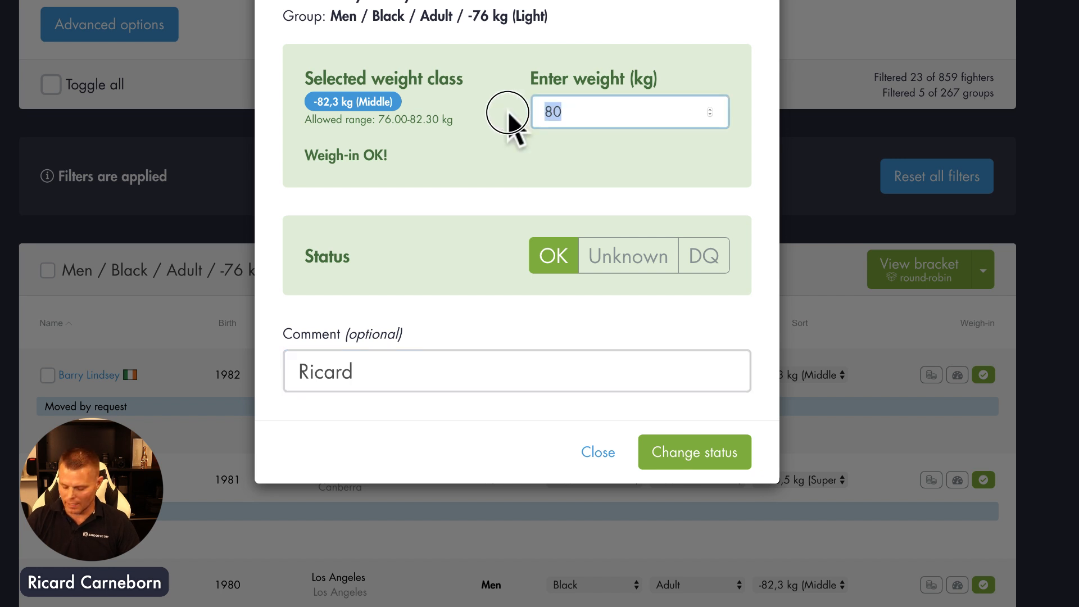
{"action": "type", "text": "84"}
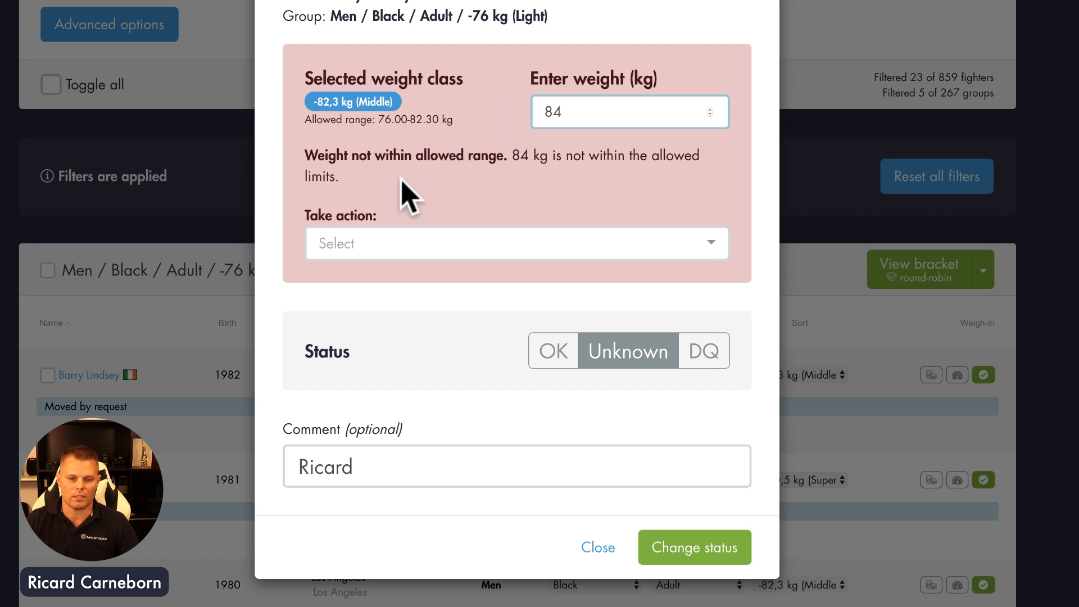
{"action": "left_click", "coordinate": [374, 242]}
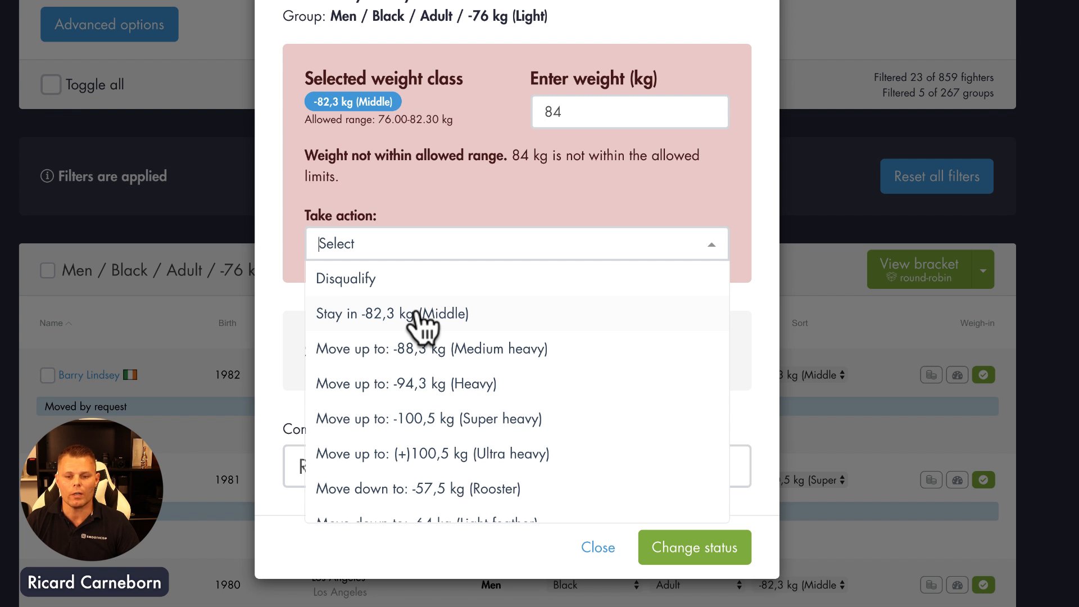
{"action": "left_click", "coordinate": [503, 352]}
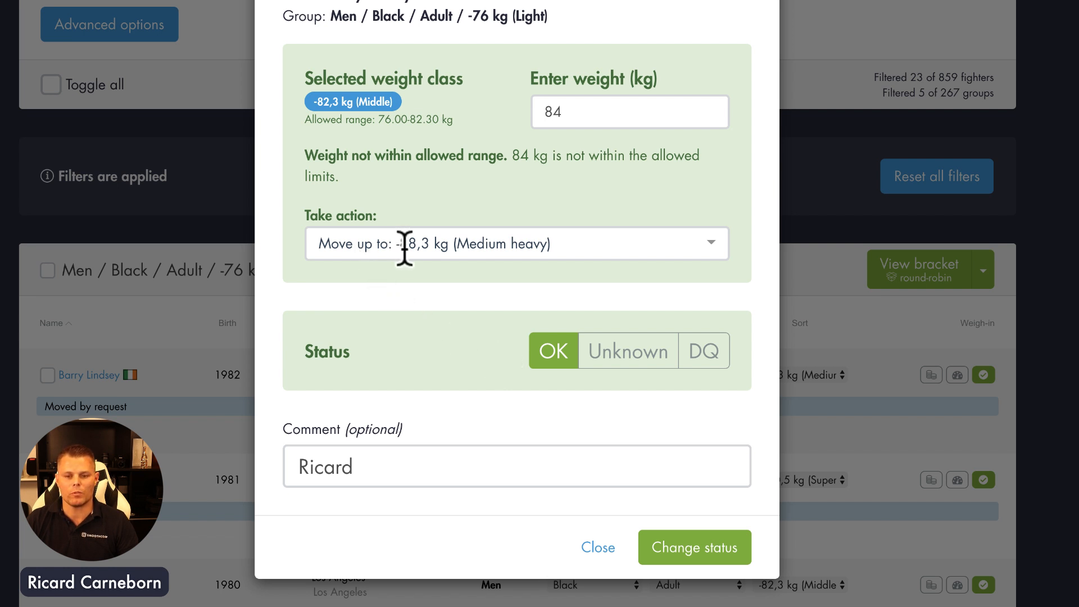
{"action": "left_click", "coordinate": [696, 548]}
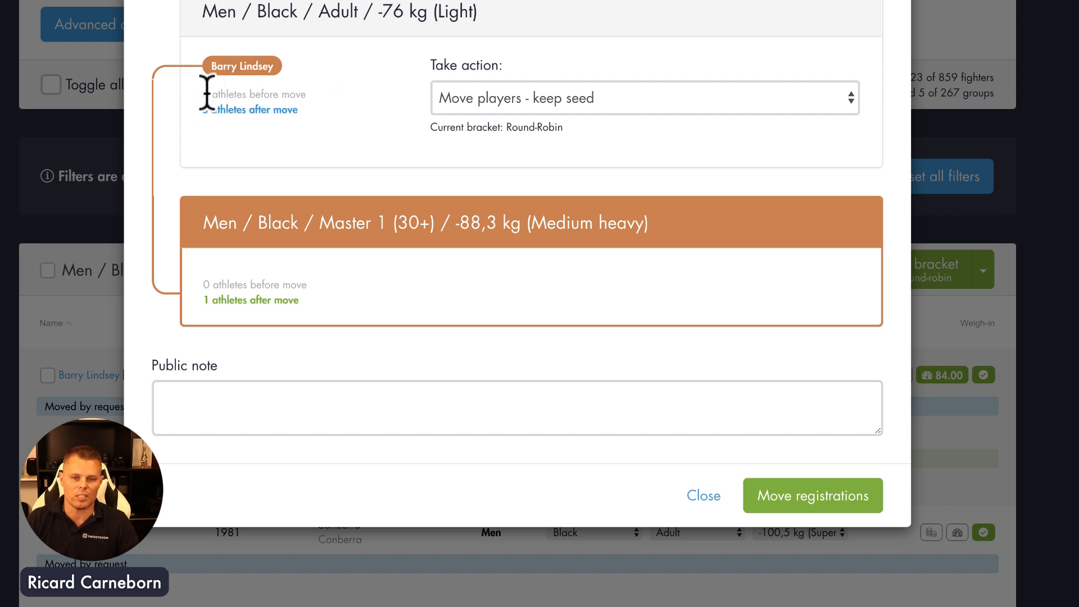
Move the fighter's registration to Men / Black / Master 1 (30+) / -88,3 kg (Medium heavy), keeping the seed
{"action": "left_click_drag", "start_coordinate": [204, 93], "coordinate": [318, 89]}
{"action": "left_click", "coordinate": [321, 93]}
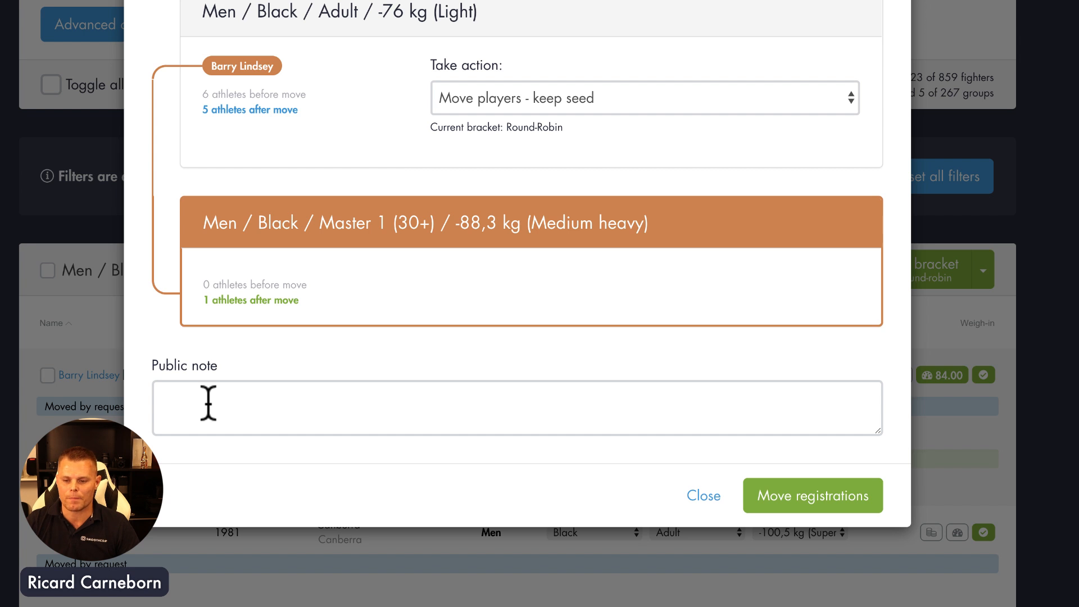
{"action": "left_click", "coordinate": [804, 496]}
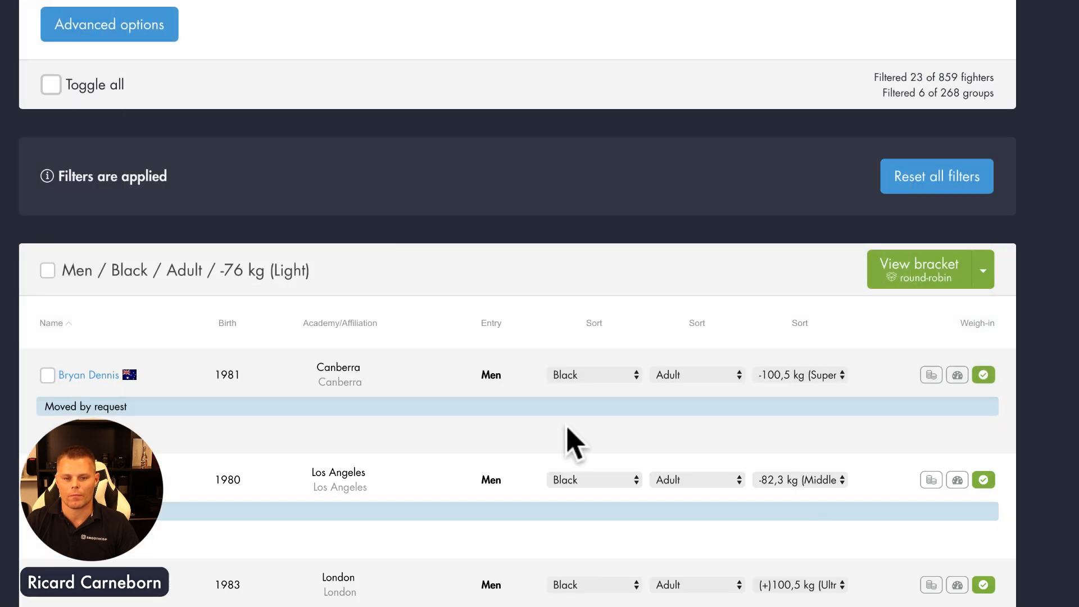
Examine the weigh-in form of the first fighter remaining in the -76 kg (Light) group and leave it without saving
{"action": "scroll", "coordinate": [568, 444], "scroll_direction": "down", "scroll_amount": 2}
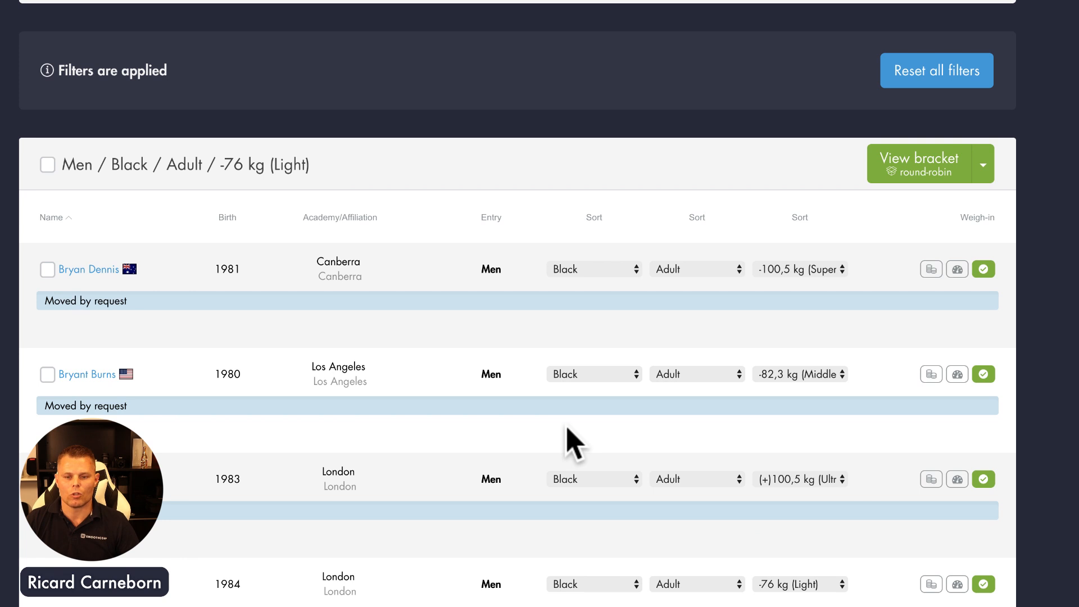
{"action": "left_click", "coordinate": [957, 270]}
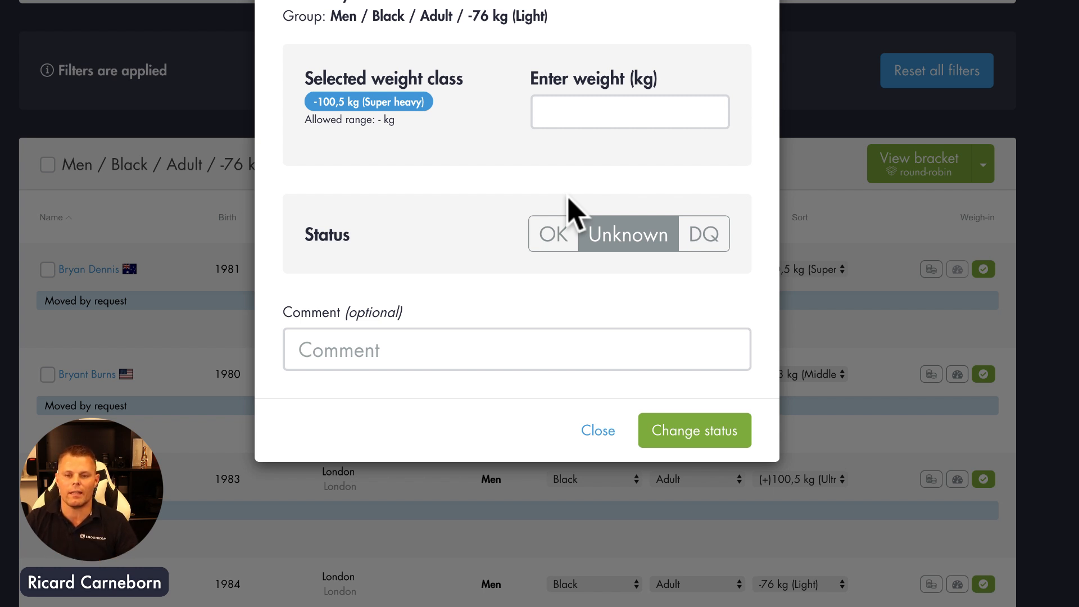
{"action": "left_click", "coordinate": [741, 1]}
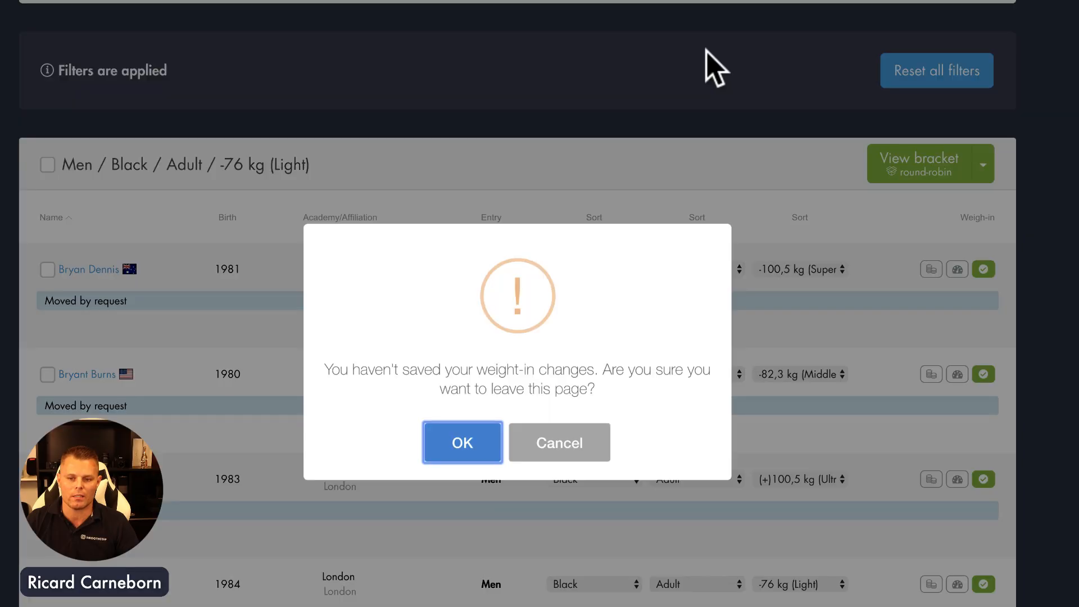
{"action": "left_click", "coordinate": [469, 448]}
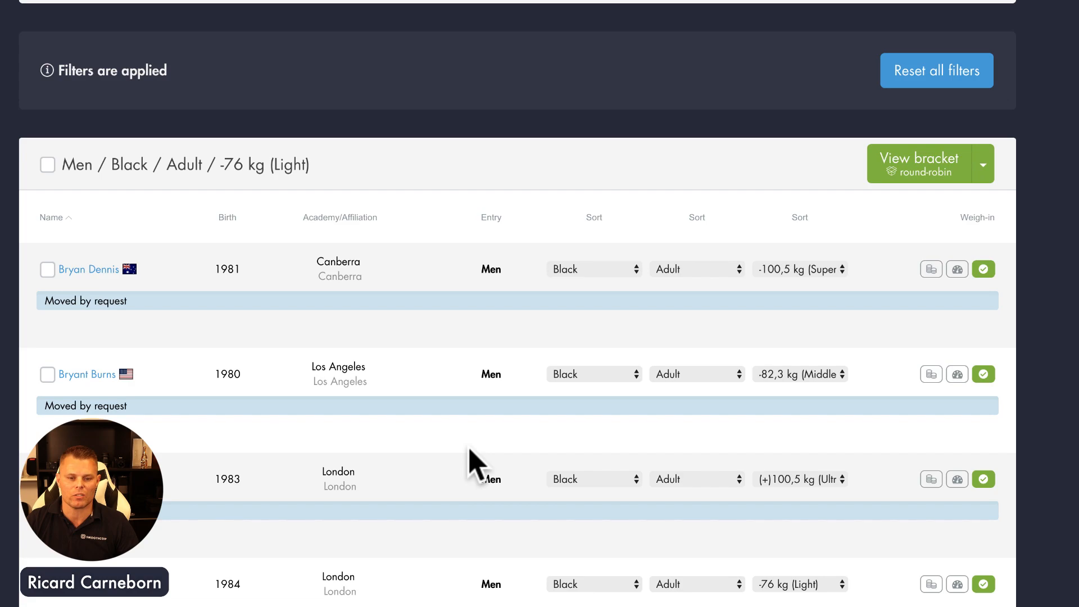
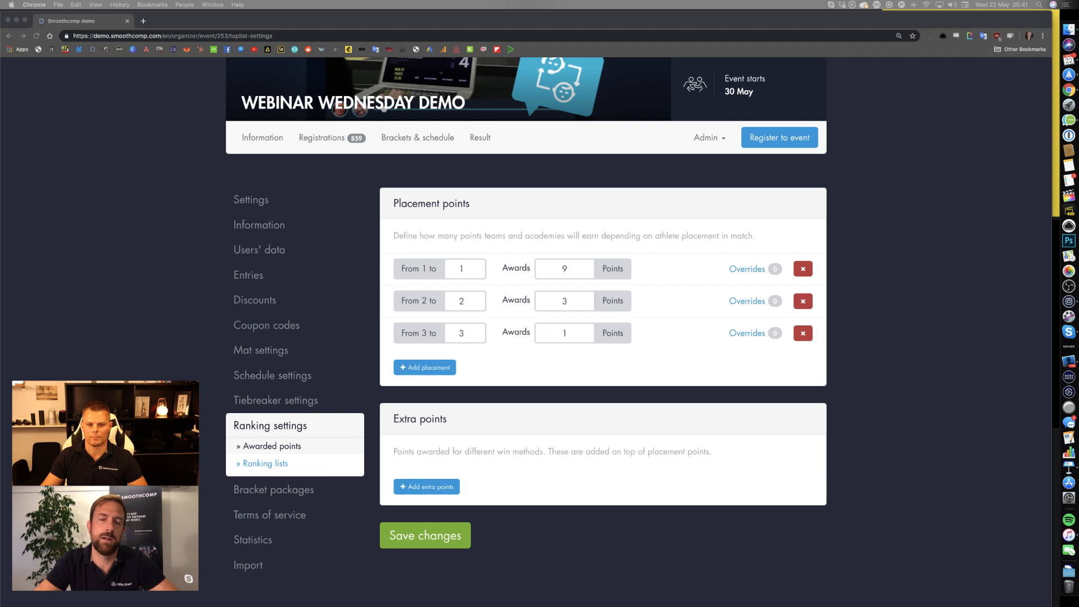
Open the event's Entries administration page and bring its list of entries into view
{"action": "left_click", "coordinate": [253, 275]}
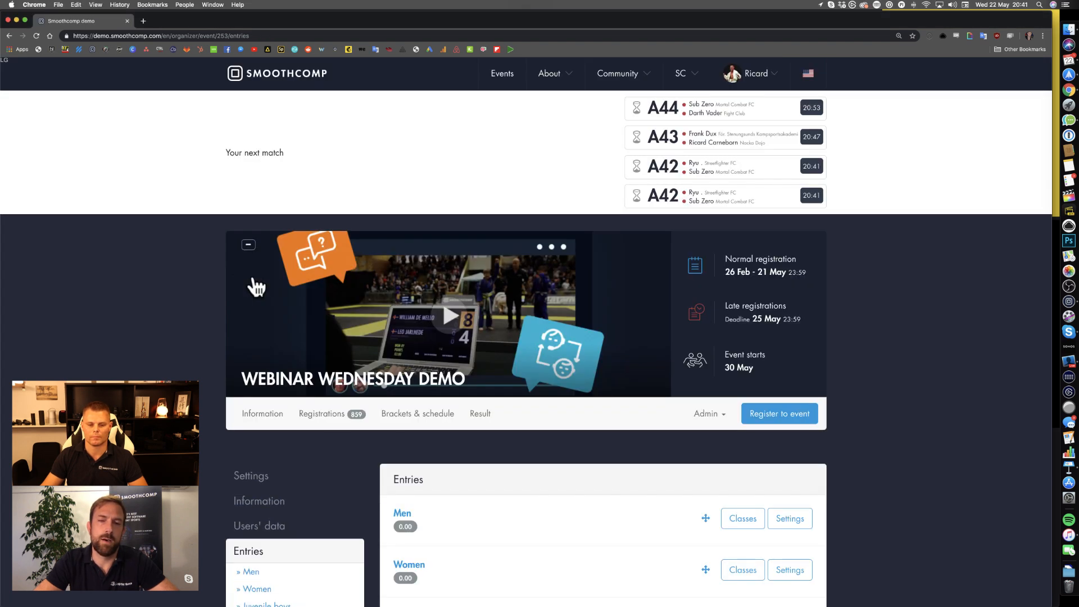
{"action": "scroll", "coordinate": [257, 287], "scroll_direction": "down", "scroll_amount": 5}
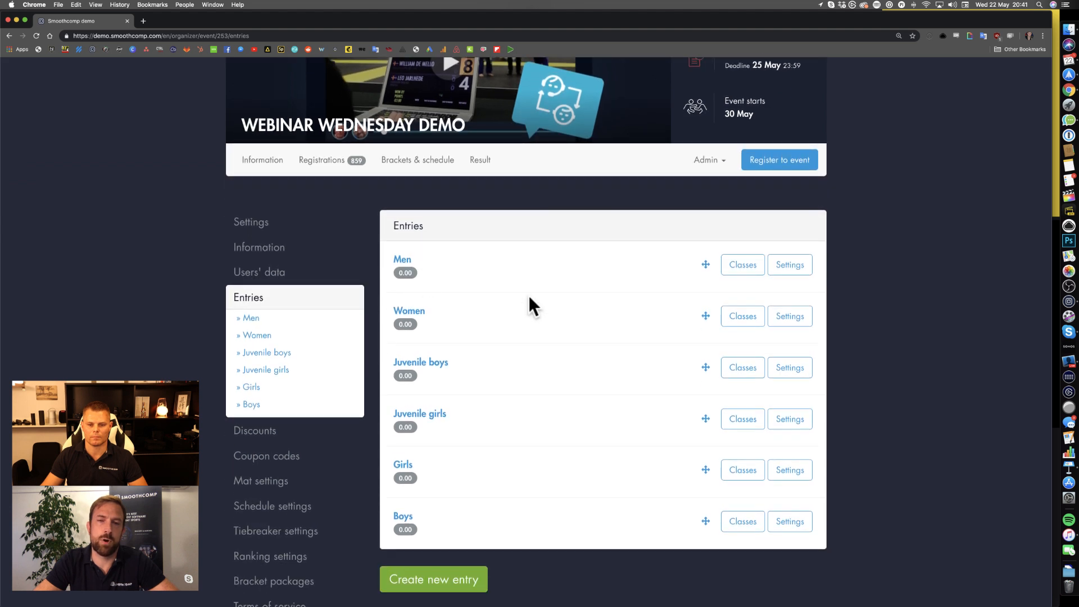
Examine the Belt, Age and Weight classes defined for the Men entry
{"action": "scroll", "coordinate": [529, 298], "scroll_direction": "down", "scroll_amount": 1}
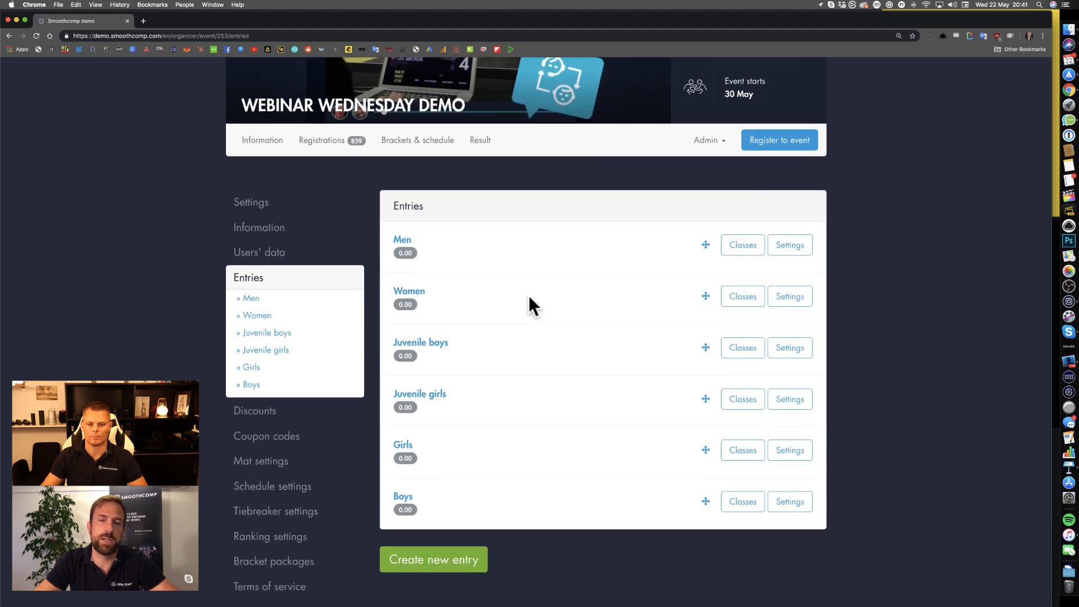
{"action": "left_click", "coordinate": [402, 241]}
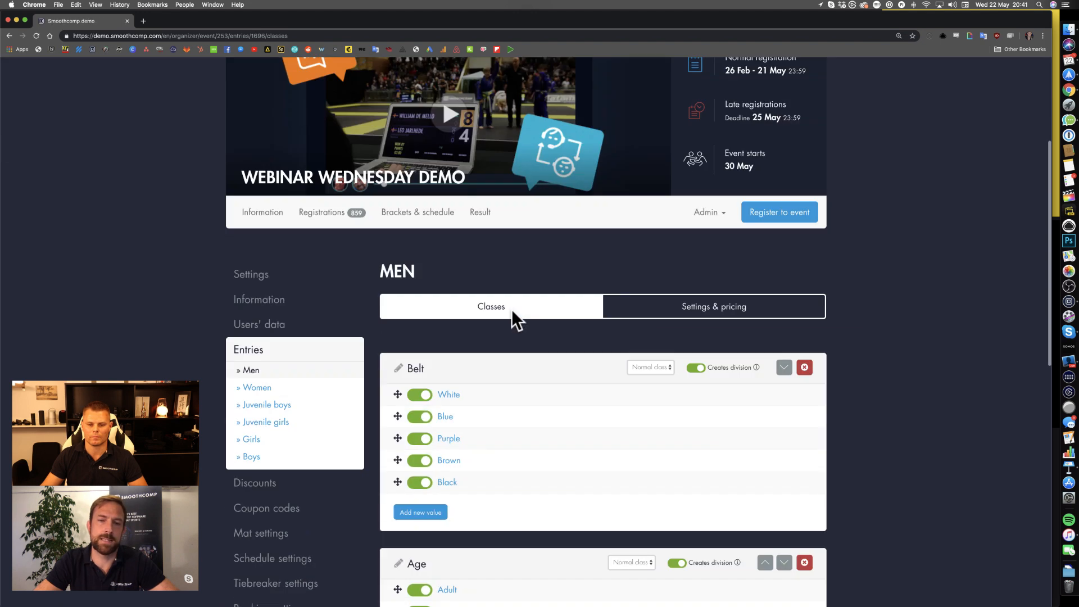
{"action": "scroll", "coordinate": [512, 309], "scroll_direction": "down", "scroll_amount": 5}
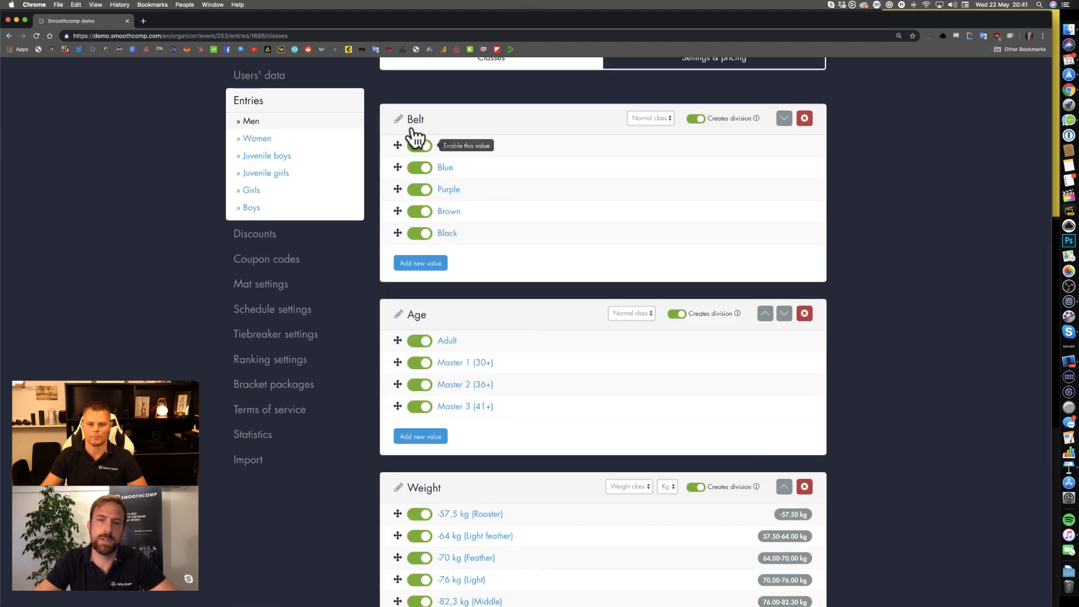
{"action": "double_click", "coordinate": [412, 119]}
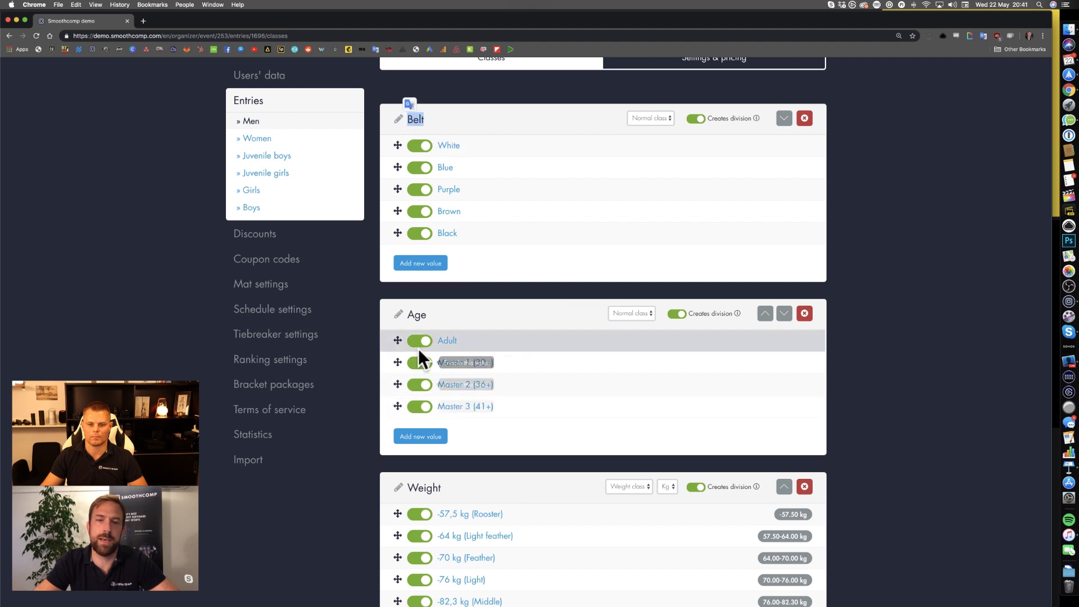
{"action": "double_click", "coordinate": [412, 314]}
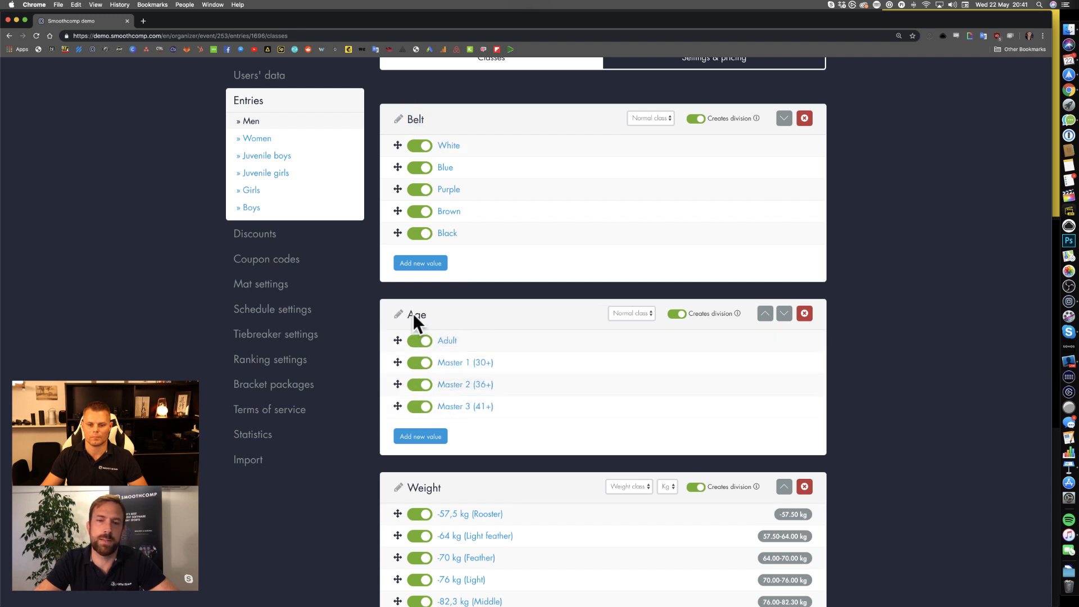
{"action": "double_click", "coordinate": [429, 487]}
{"action": "left_click", "coordinate": [299, 526]}
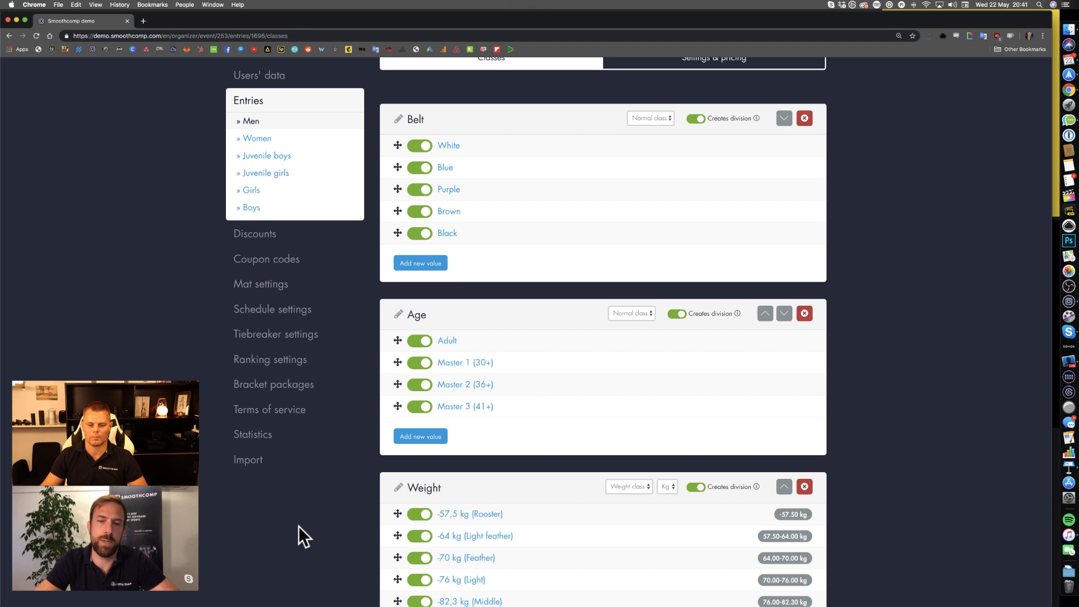
{"action": "scroll", "coordinate": [299, 526], "scroll_direction": "down", "scroll_amount": 1}
{"action": "scroll", "coordinate": [299, 526], "scroll_direction": "down", "scroll_amount": 1}
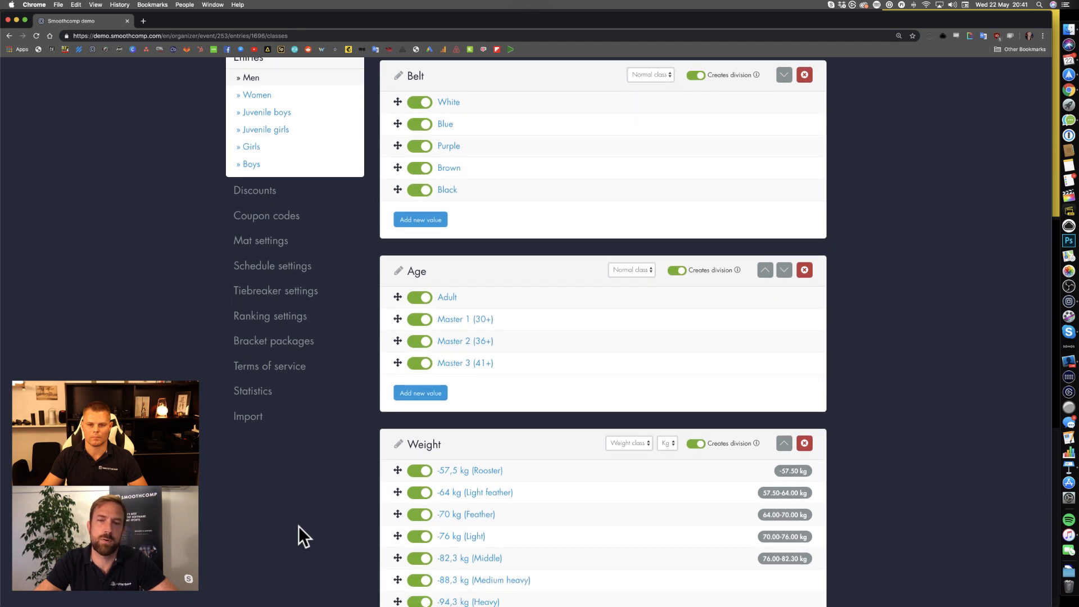
{"action": "scroll", "coordinate": [299, 526], "scroll_direction": "down", "scroll_amount": 2}
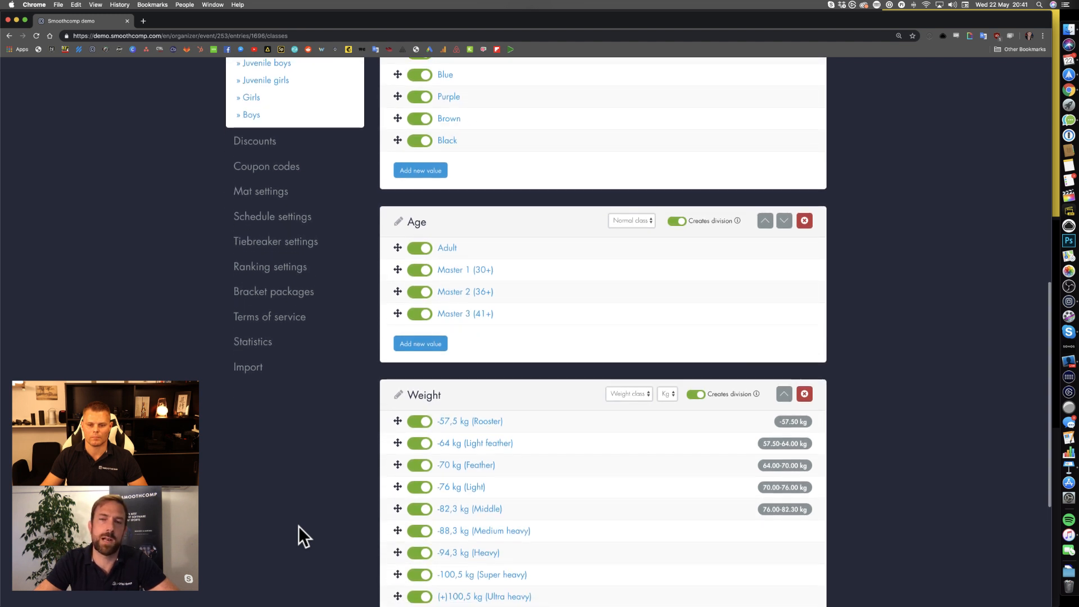
{"action": "scroll", "coordinate": [299, 526], "scroll_direction": "up", "scroll_amount": 3}
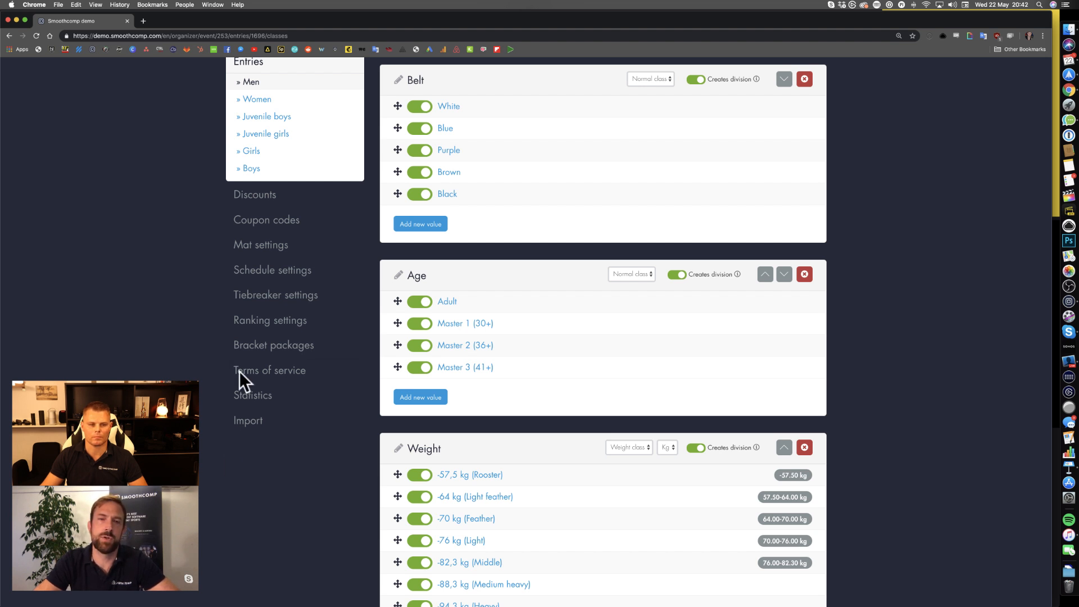
{"action": "left_click", "coordinate": [49, 23]}
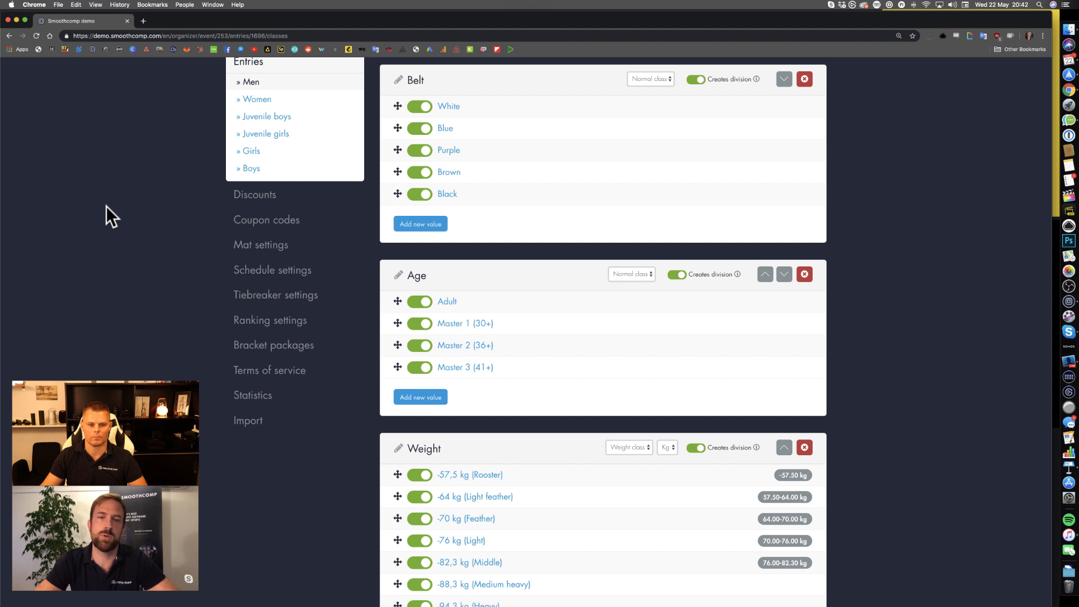
In the event's ranking settings, add a first-place points override awarding 5 points for Men with the Black belt
{"action": "left_click", "coordinate": [262, 323]}
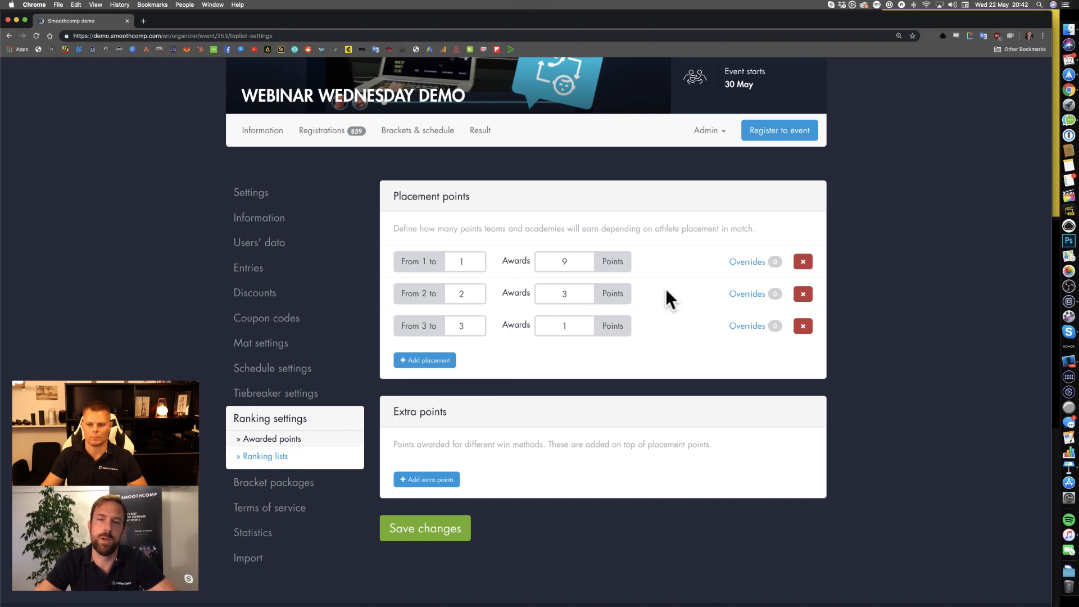
{"action": "left_click", "coordinate": [743, 261]}
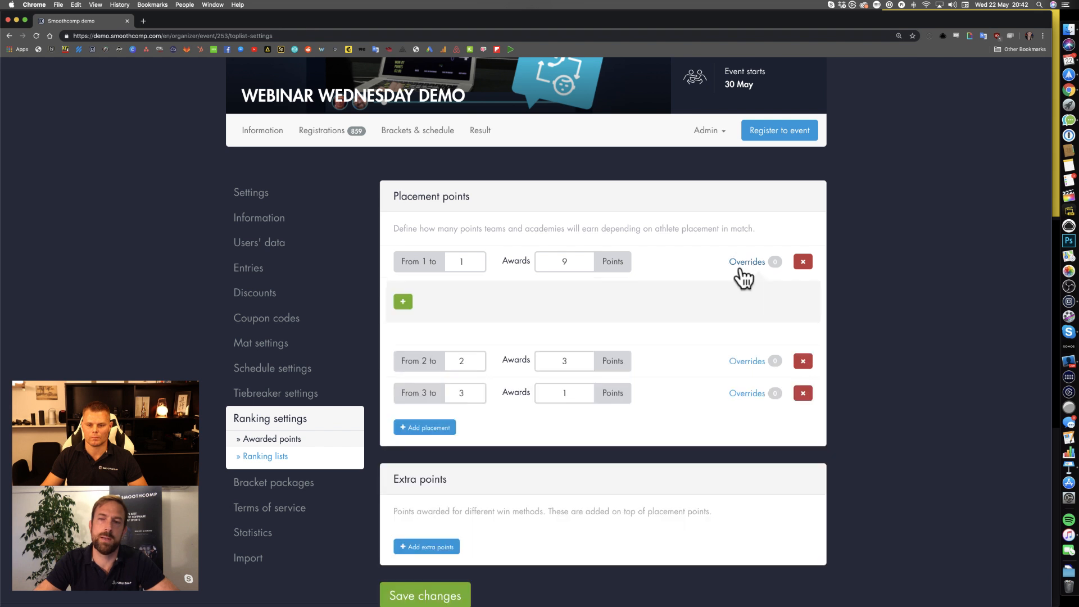
{"action": "left_click", "coordinate": [403, 302]}
{"action": "double_click", "coordinate": [551, 305]}
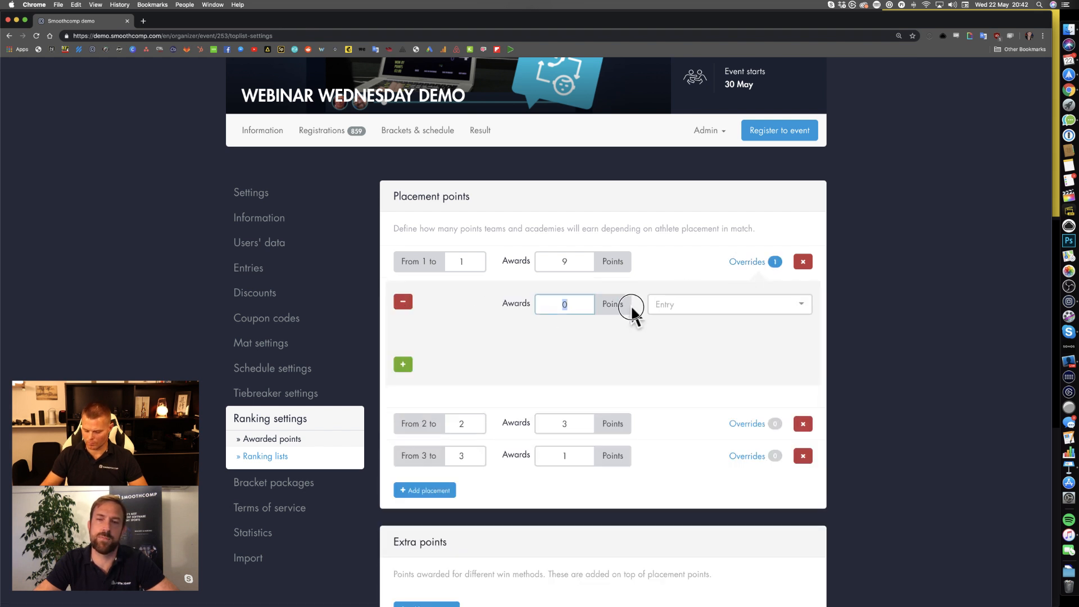
{"action": "type", "text": "5"}
{"action": "left_click", "coordinate": [700, 305]}
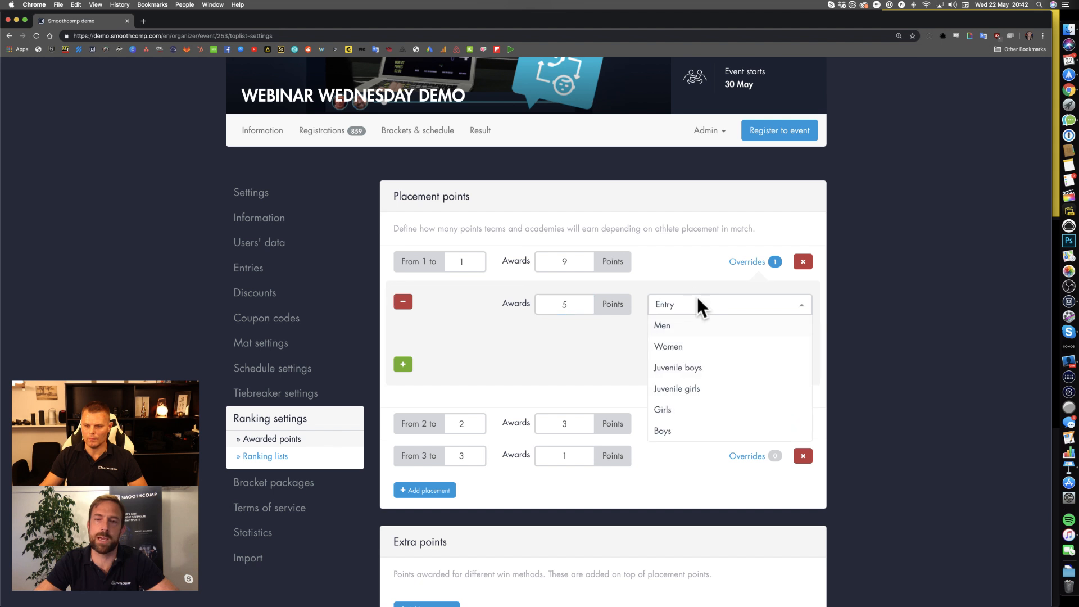
{"action": "left_click", "coordinate": [681, 325]}
{"action": "left_click", "coordinate": [677, 333]}
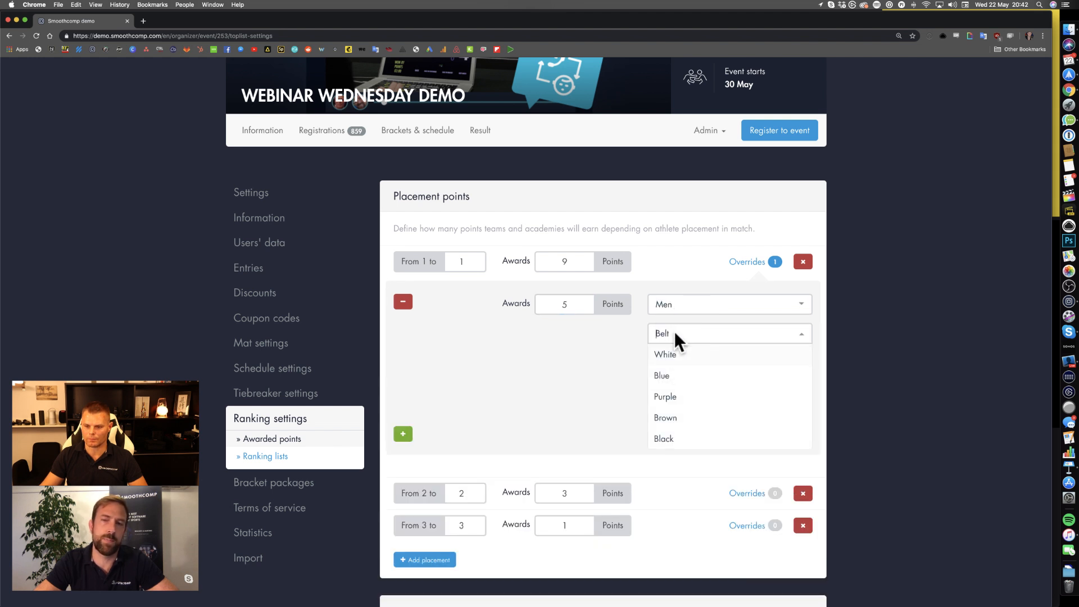
{"action": "left_click", "coordinate": [672, 439]}
{"action": "left_click", "coordinate": [622, 416]}
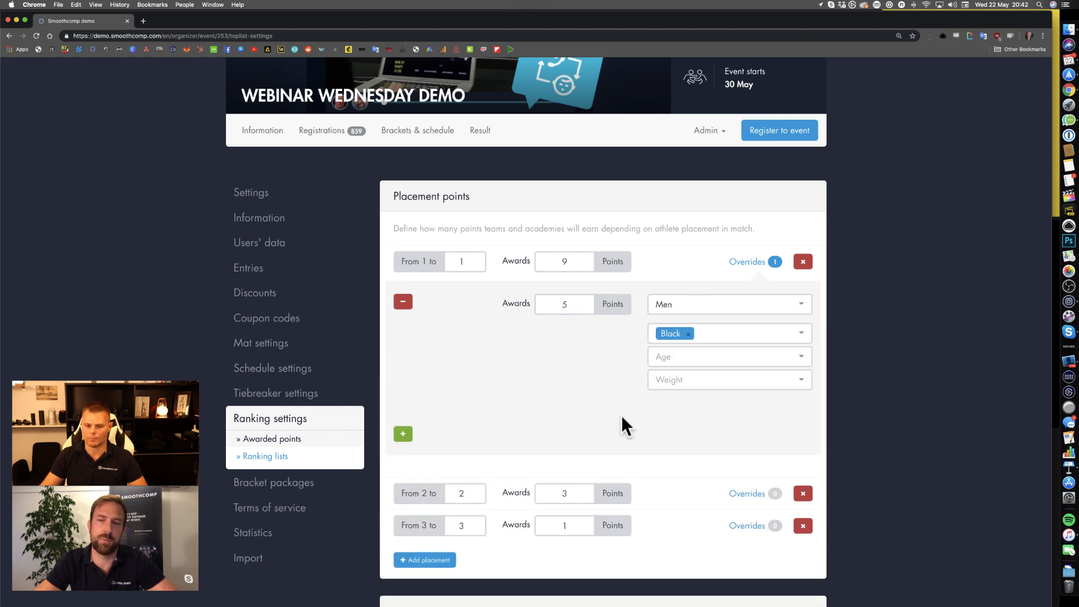
Add a second first-place override awarding 5 points for Women with the Black belt, and save the awarded points
{"action": "left_click", "coordinate": [403, 434]}
{"action": "left_click", "coordinate": [561, 436]}
{"action": "type", "text": "5"}
{"action": "left_click", "coordinate": [704, 442]}
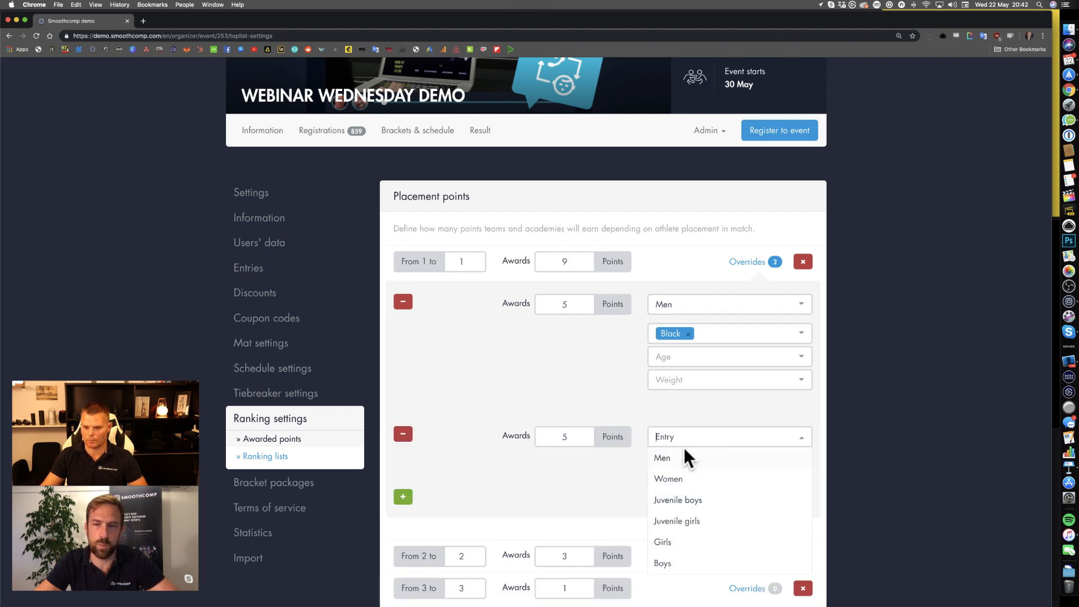
{"action": "left_click", "coordinate": [676, 481]}
{"action": "left_click", "coordinate": [669, 466]}
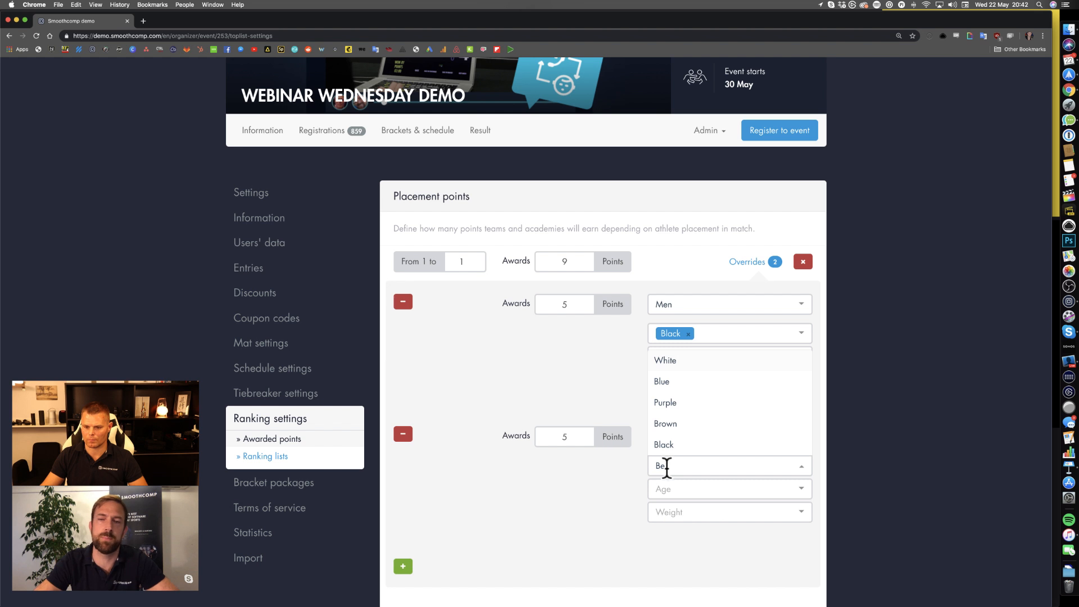
{"action": "left_click", "coordinate": [670, 447]}
{"action": "scroll", "coordinate": [564, 500], "scroll_direction": "down", "scroll_amount": 4}
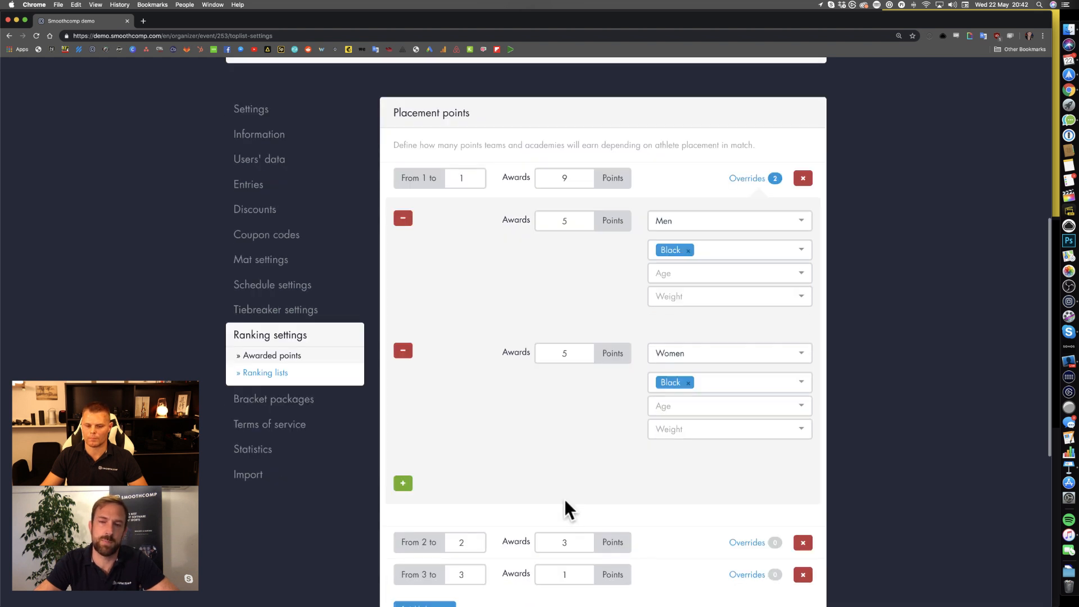
{"action": "scroll", "coordinate": [505, 451], "scroll_direction": "down", "scroll_amount": 2}
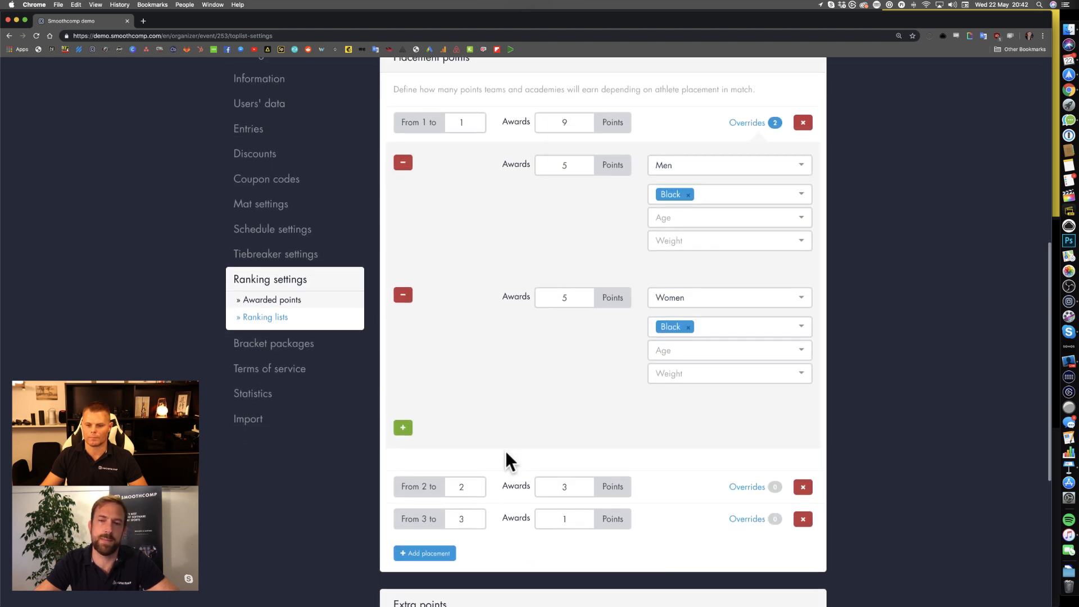
{"action": "scroll", "coordinate": [504, 451], "scroll_direction": "down", "scroll_amount": 4}
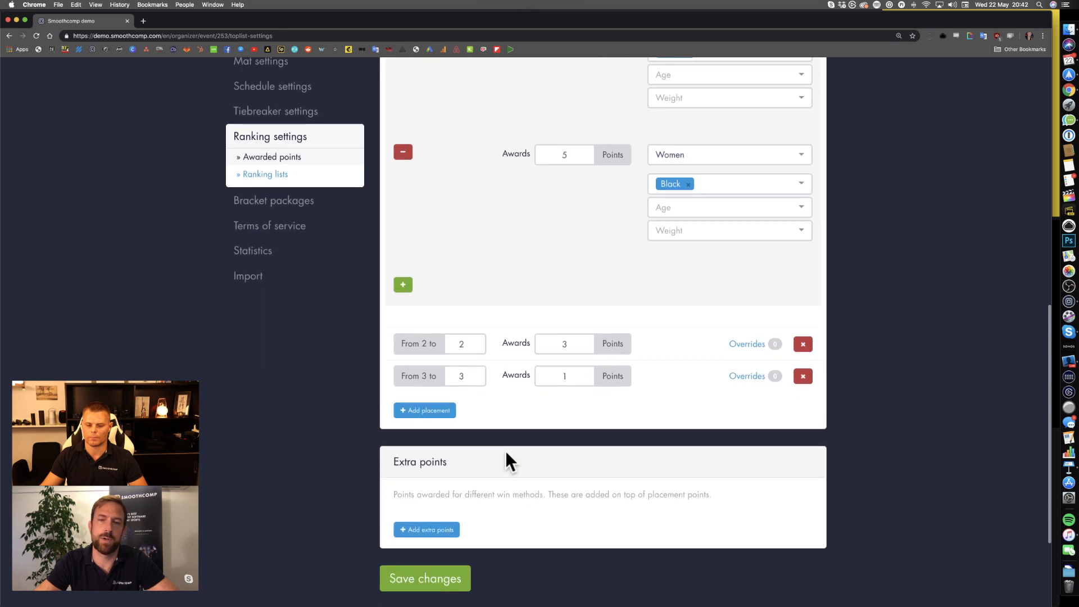
{"action": "left_click", "coordinate": [447, 585]}
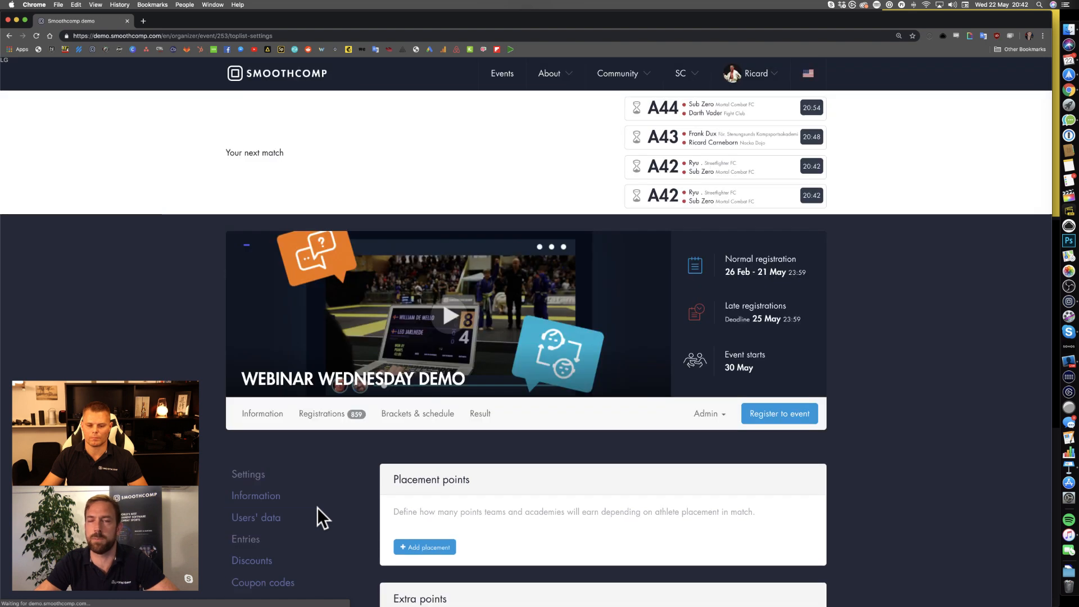
Examine the win methods offered for a new extra points rule without choosing one
{"action": "scroll", "coordinate": [318, 507], "scroll_direction": "down", "scroll_amount": 10}
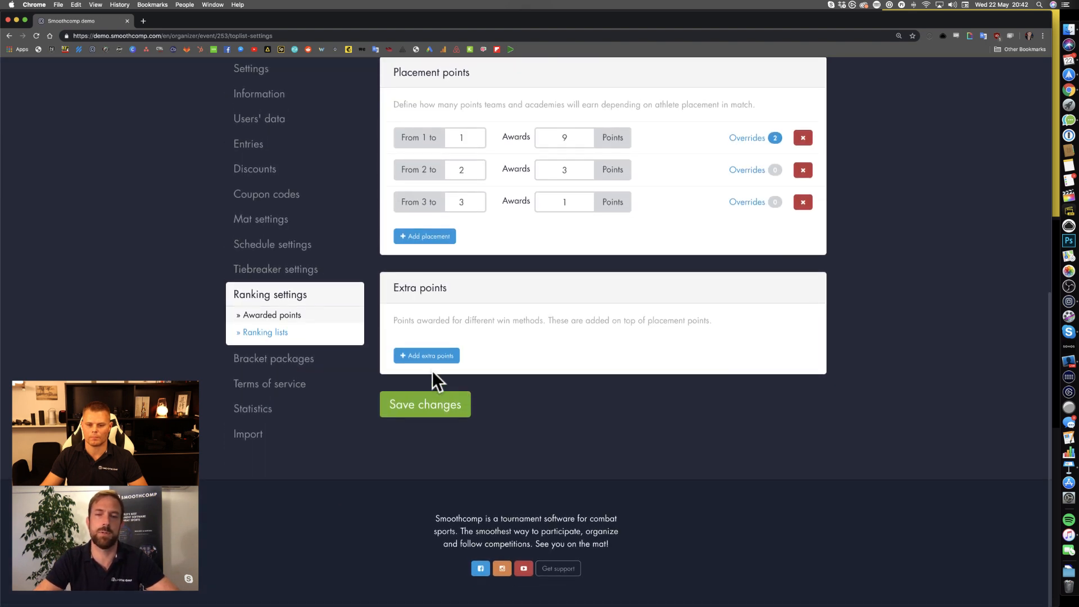
{"action": "left_click", "coordinate": [430, 354]}
{"action": "left_click", "coordinate": [431, 356]}
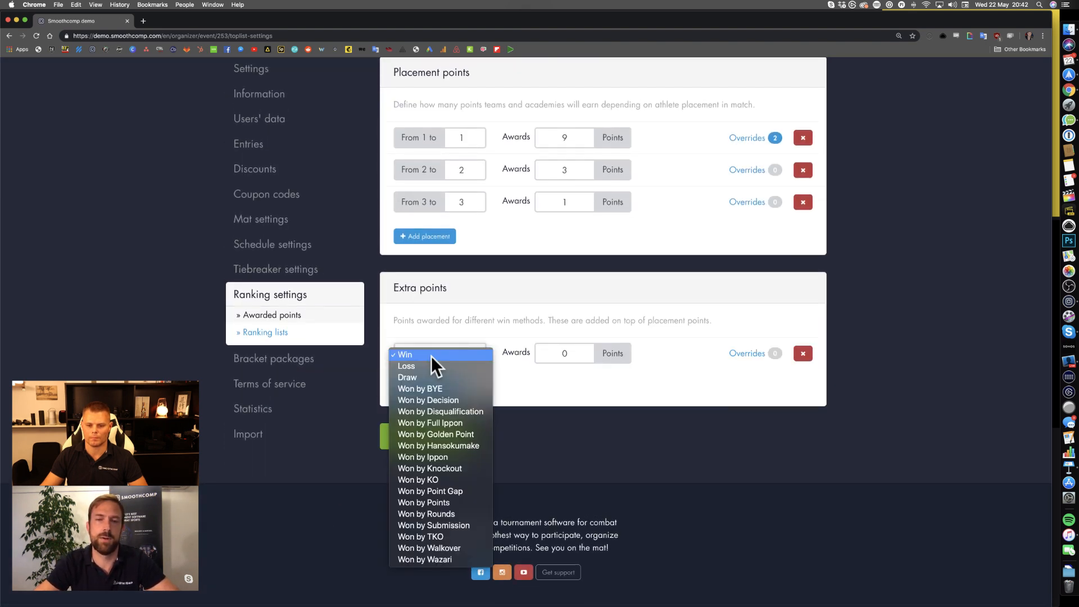
{"action": "left_click", "coordinate": [464, 289]}
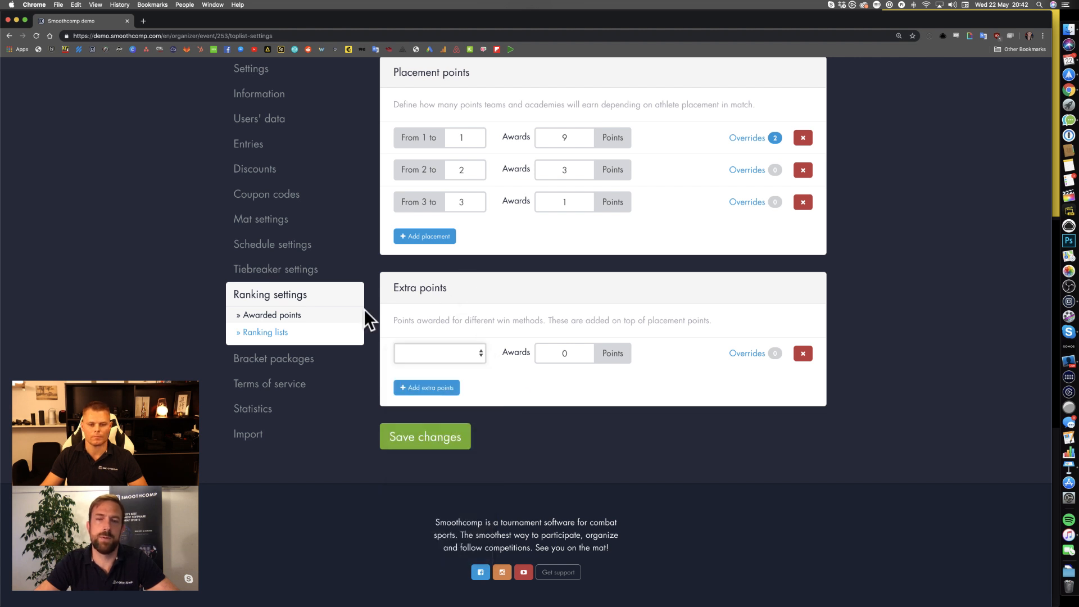
Start a new ranking list for the event and name it Best Academy
{"action": "left_click", "coordinate": [263, 333]}
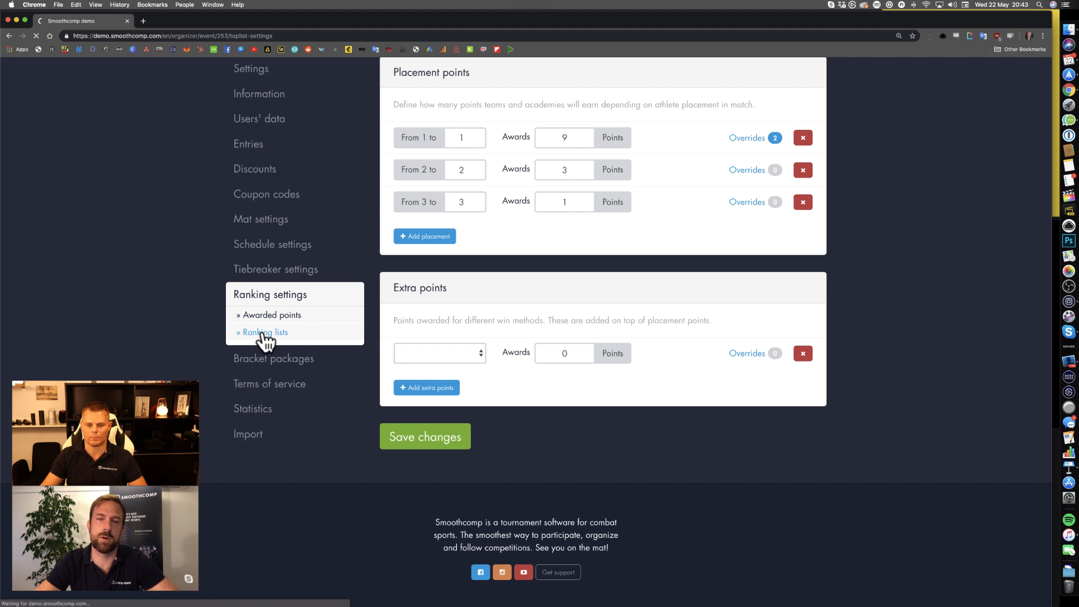
{"action": "scroll", "coordinate": [264, 338], "scroll_direction": "down", "scroll_amount": 4}
{"action": "scroll", "coordinate": [264, 338], "scroll_direction": "down", "scroll_amount": 1}
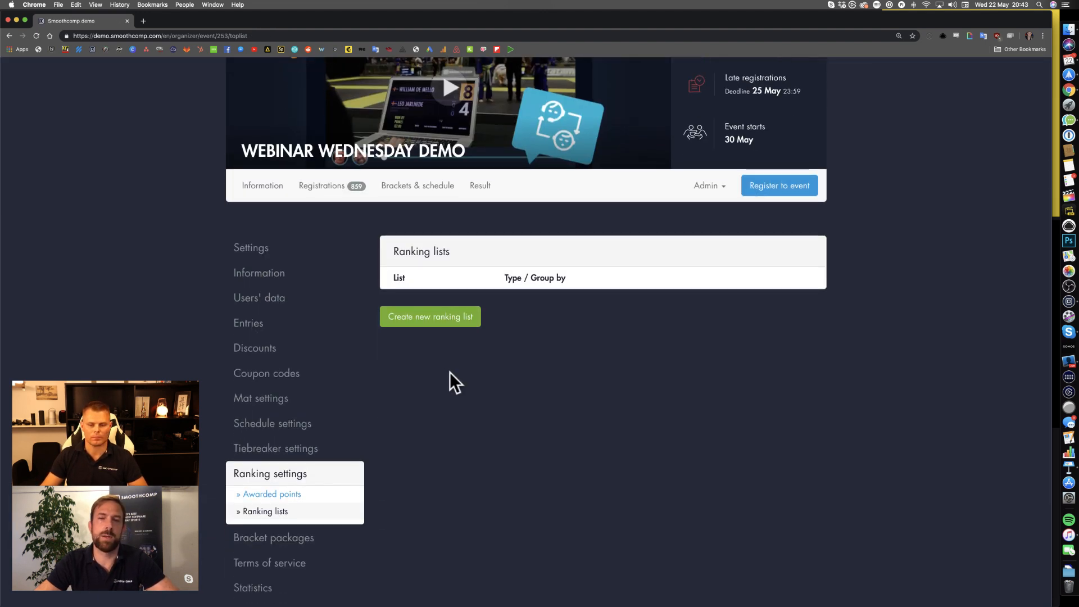
{"action": "left_click", "coordinate": [427, 323]}
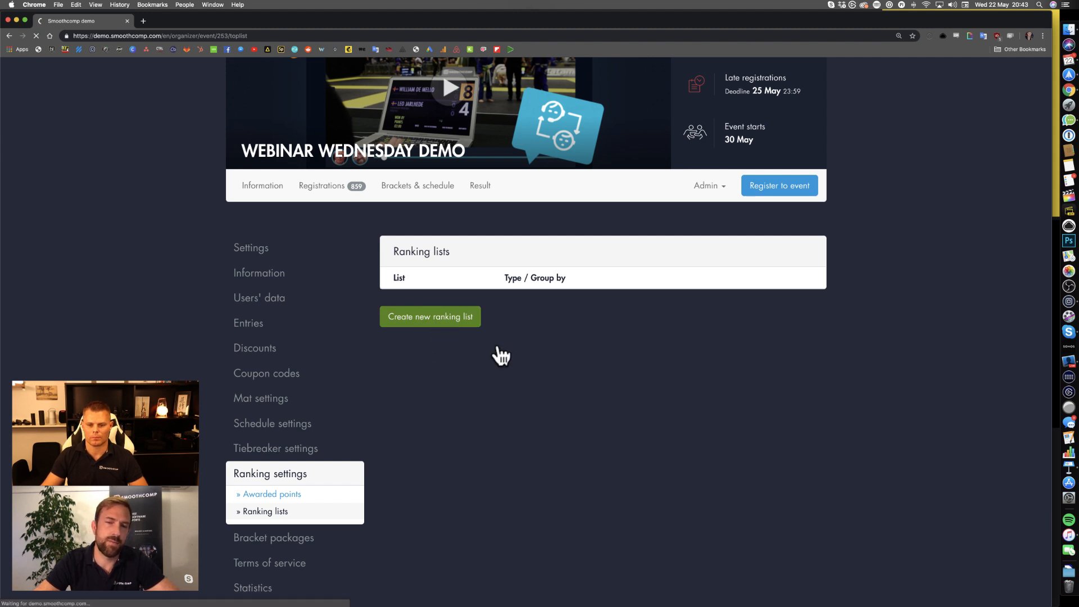
{"action": "scroll", "coordinate": [515, 354], "scroll_direction": "down", "scroll_amount": 3}
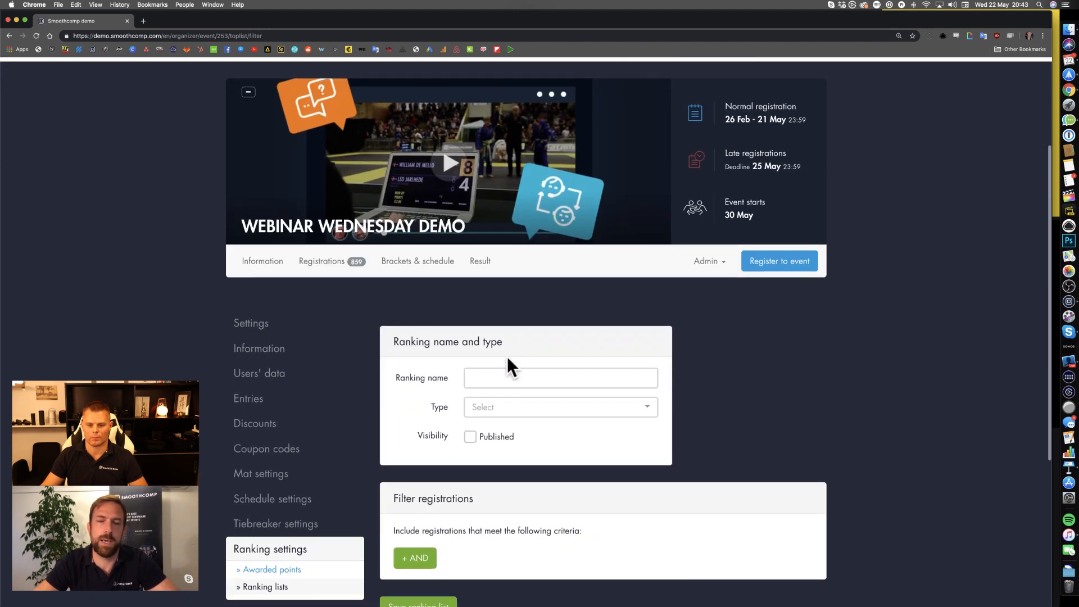
{"action": "left_click", "coordinate": [491, 377]}
{"action": "type", "text": "Best academy"}
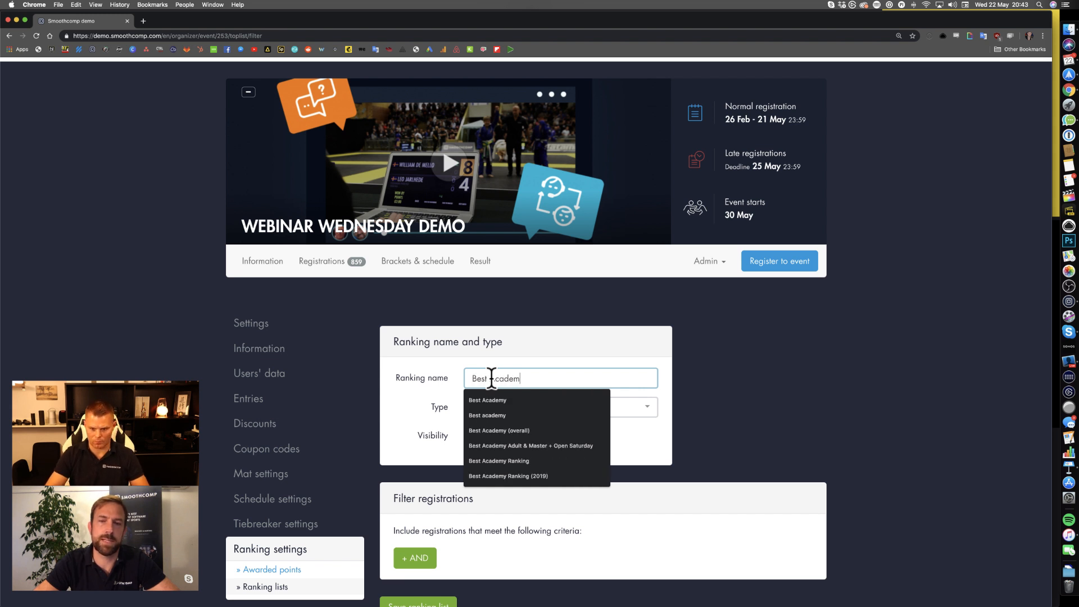
{"action": "left_click", "coordinate": [515, 354]}
Set the ranking list's type to Academy, mark it as published, and save it
{"action": "scroll", "coordinate": [531, 342], "scroll_direction": "down", "scroll_amount": 3}
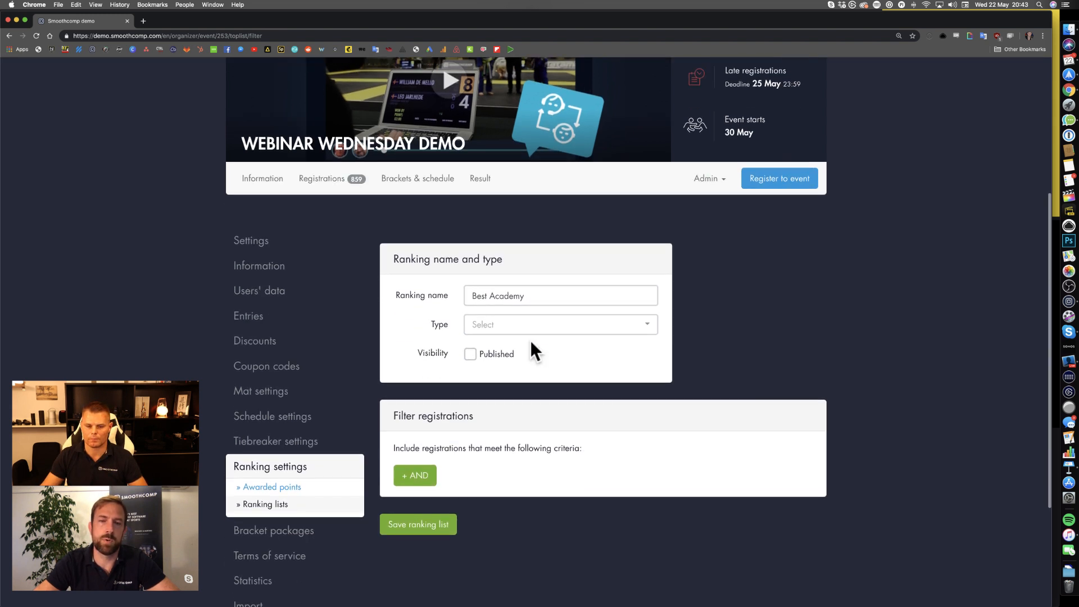
{"action": "left_click", "coordinate": [501, 306]}
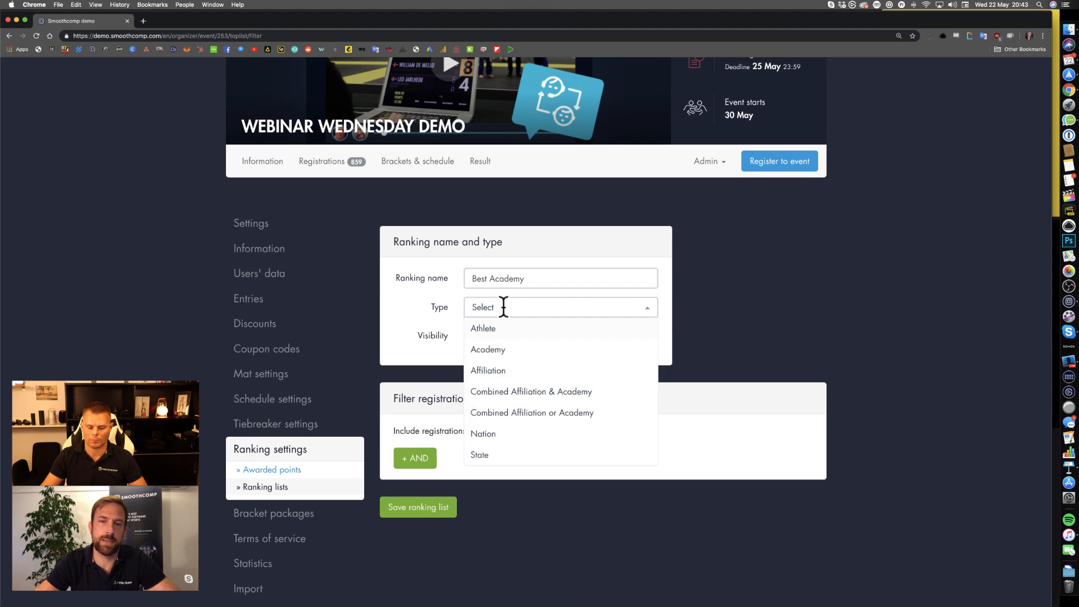
{"action": "left_click", "coordinate": [500, 352]}
{"action": "left_click", "coordinate": [471, 337]}
{"action": "scroll", "coordinate": [498, 358], "scroll_direction": "down", "scroll_amount": 1}
{"action": "left_click", "coordinate": [433, 466]}
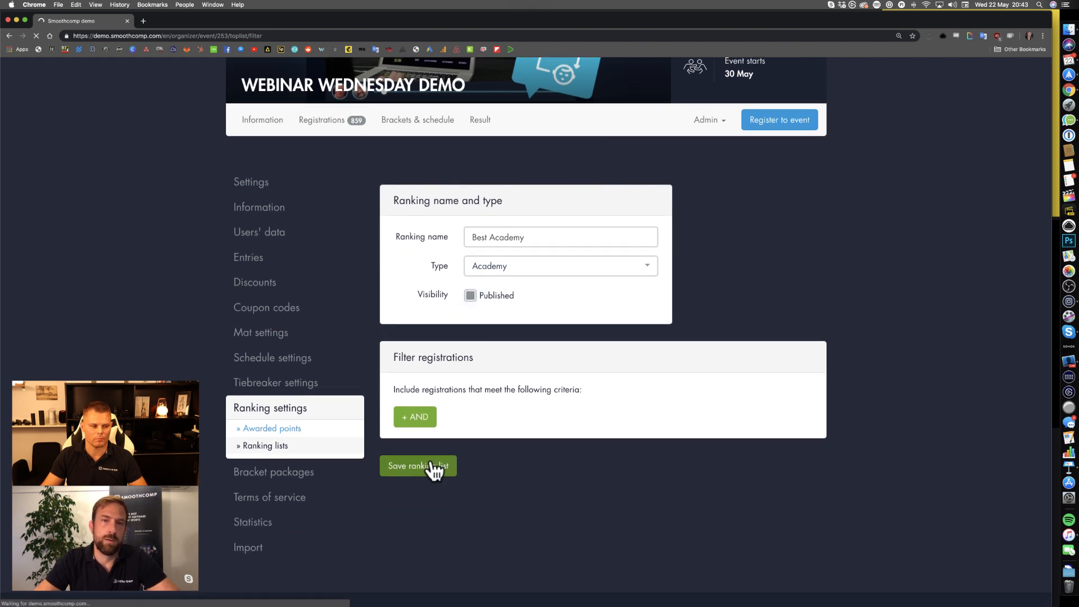
Force an update of the Best Academy ranking list
{"action": "scroll", "coordinate": [433, 470], "scroll_direction": "down", "scroll_amount": 3}
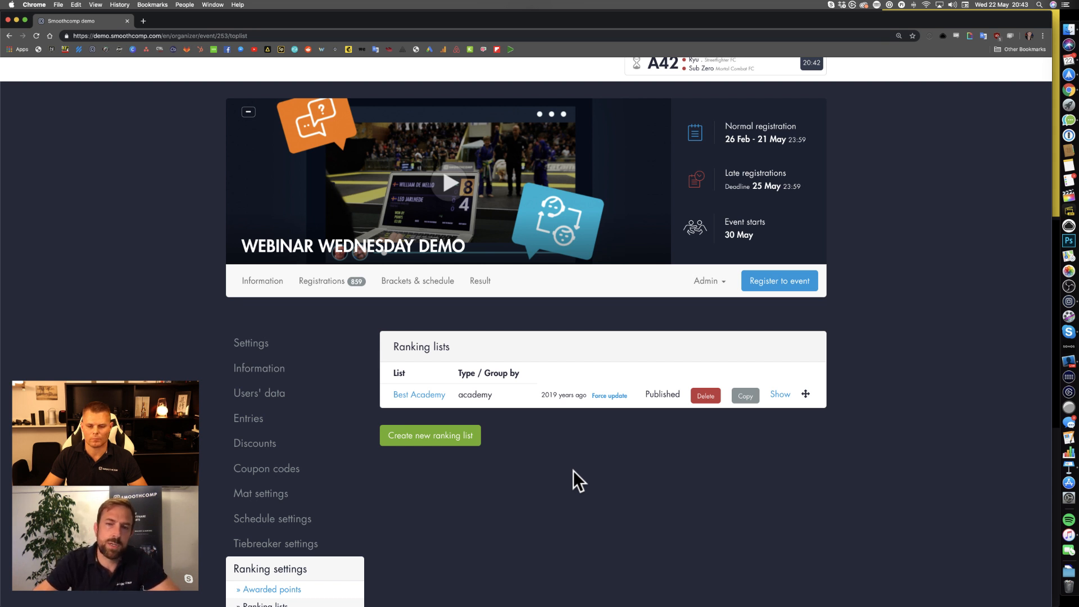
{"action": "left_click", "coordinate": [610, 397]}
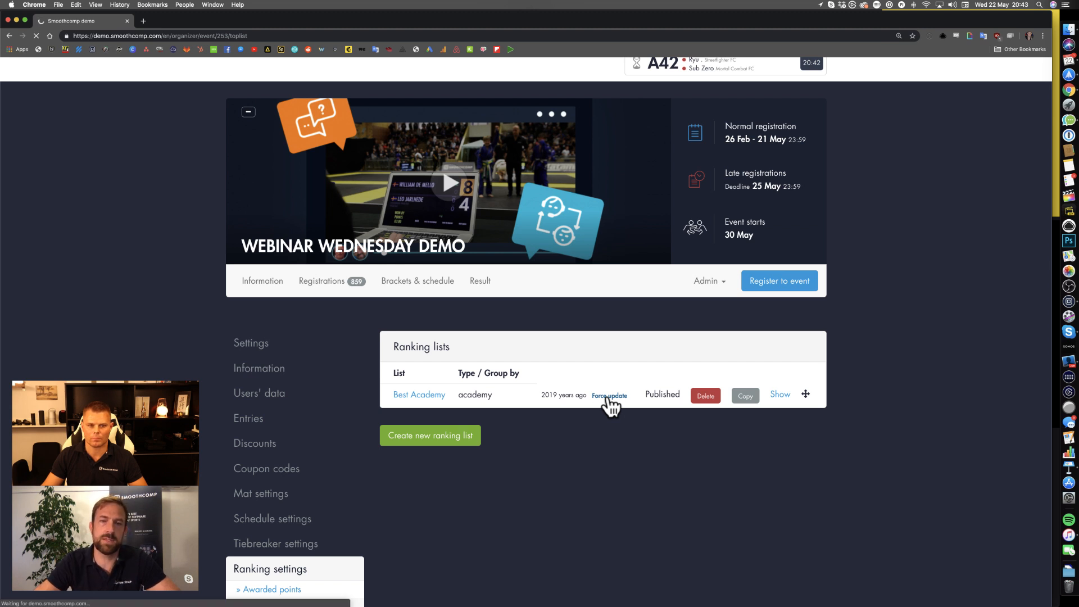
Reload the ranking lists page to check the update status of the Best Academy list
{"action": "scroll", "coordinate": [608, 399], "scroll_direction": "down", "scroll_amount": 2}
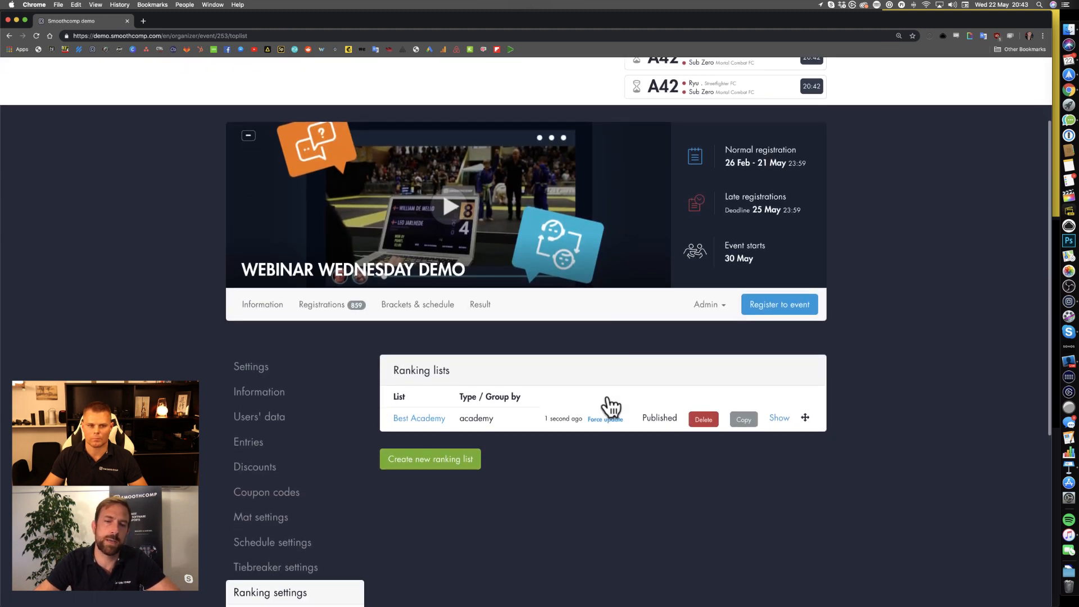
{"action": "left_click", "coordinate": [49, 69]}
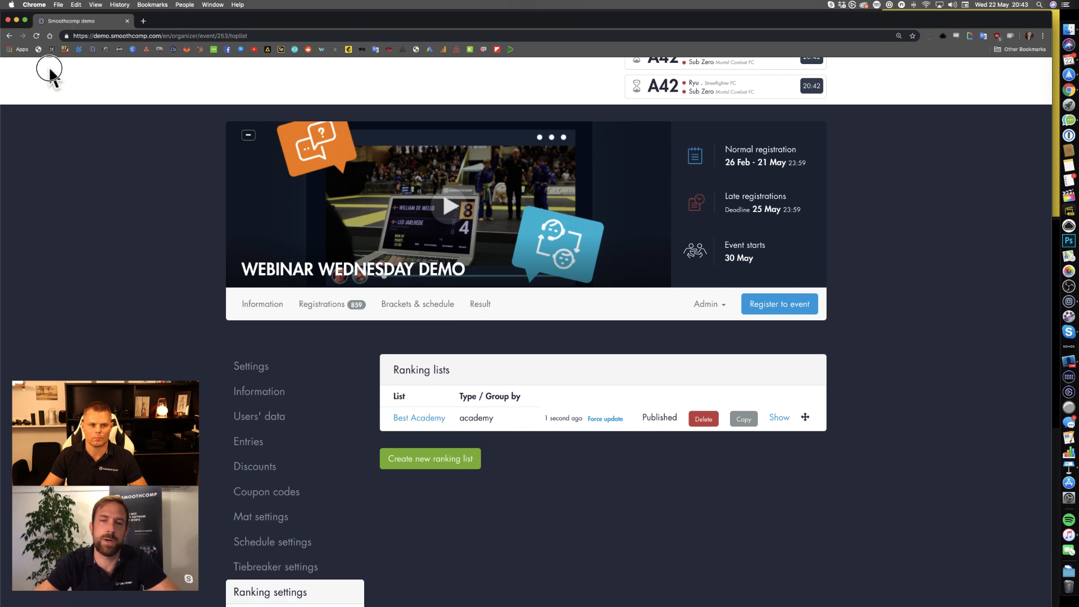
{"action": "left_click", "coordinate": [13, 140]}
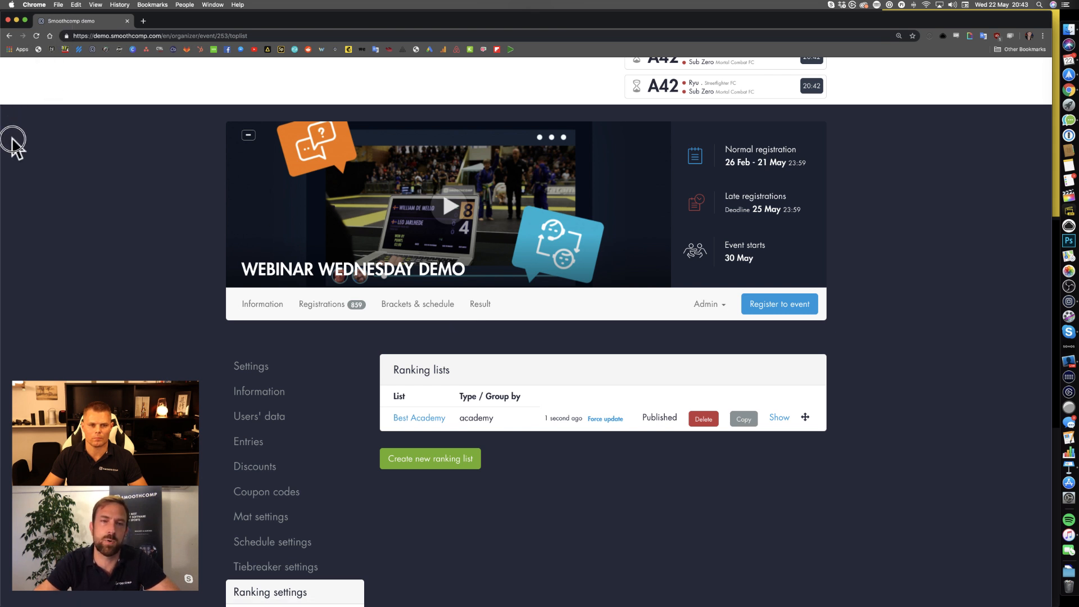
{"action": "left_click", "coordinate": [36, 36]}
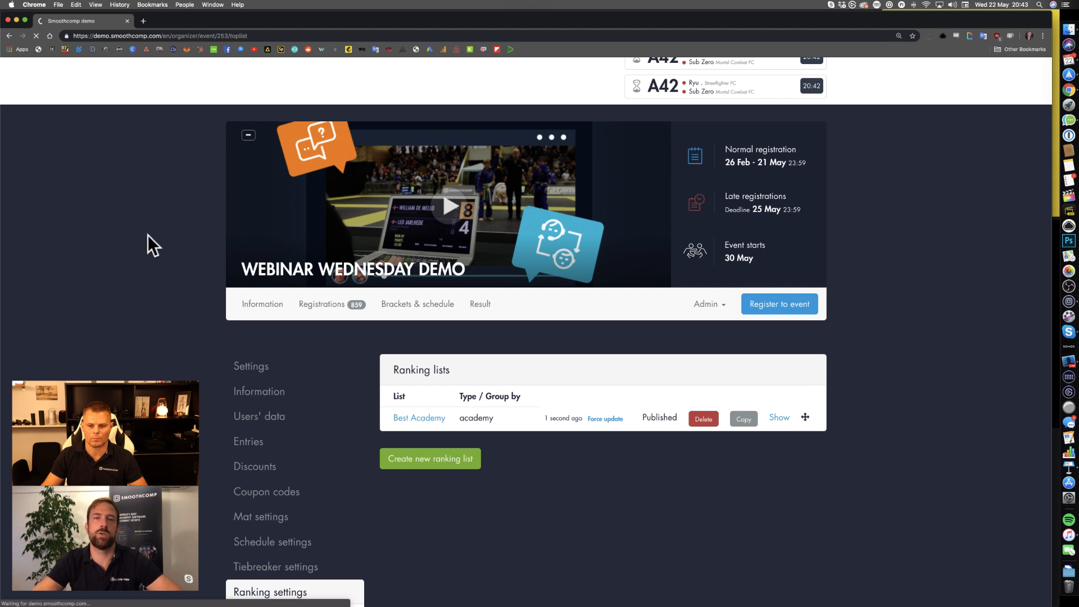
{"action": "scroll", "coordinate": [562, 433], "scroll_direction": "down", "scroll_amount": 1}
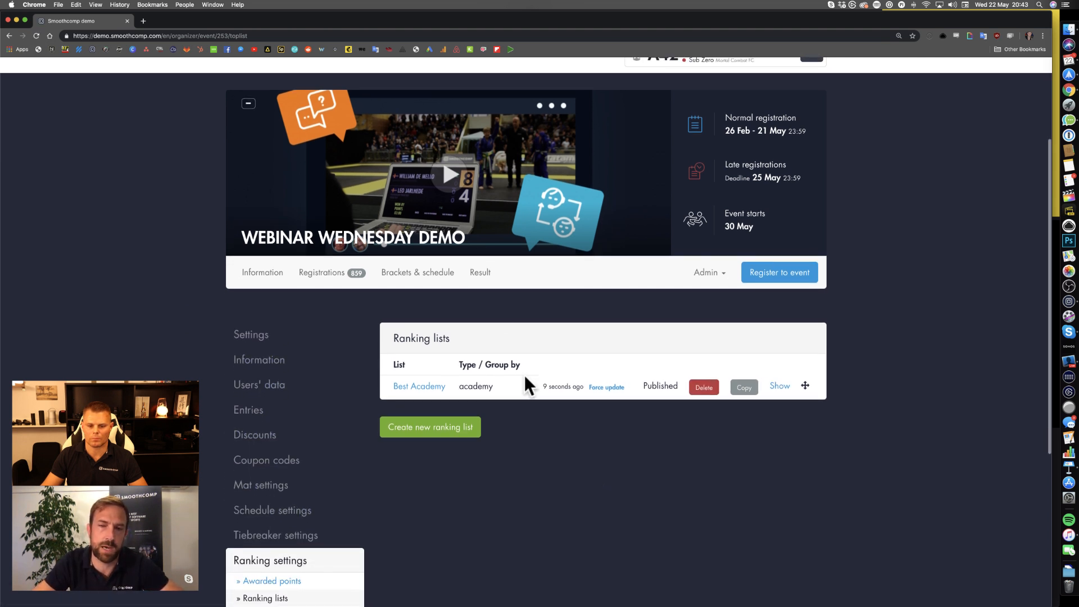
Add a registration filter to the Best Academy ranking list requiring that Entry is Men, and save the list
{"action": "scroll", "coordinate": [404, 400], "scroll_direction": "down", "scroll_amount": 3}
{"action": "left_click", "coordinate": [423, 282]}
{"action": "scroll", "coordinate": [520, 396], "scroll_direction": "down", "scroll_amount": 6}
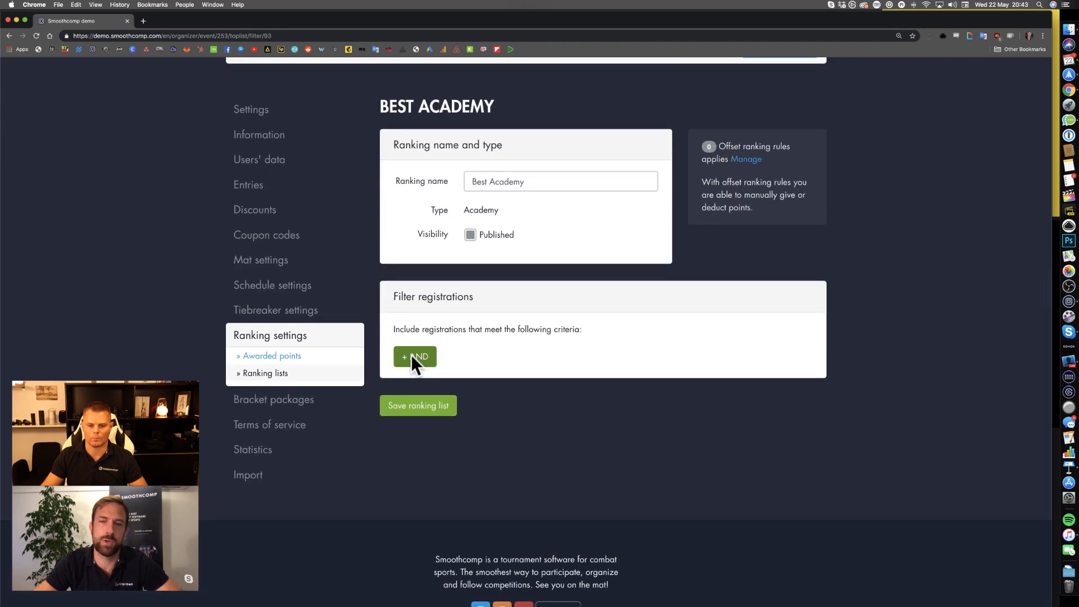
{"action": "left_click", "coordinate": [419, 358]}
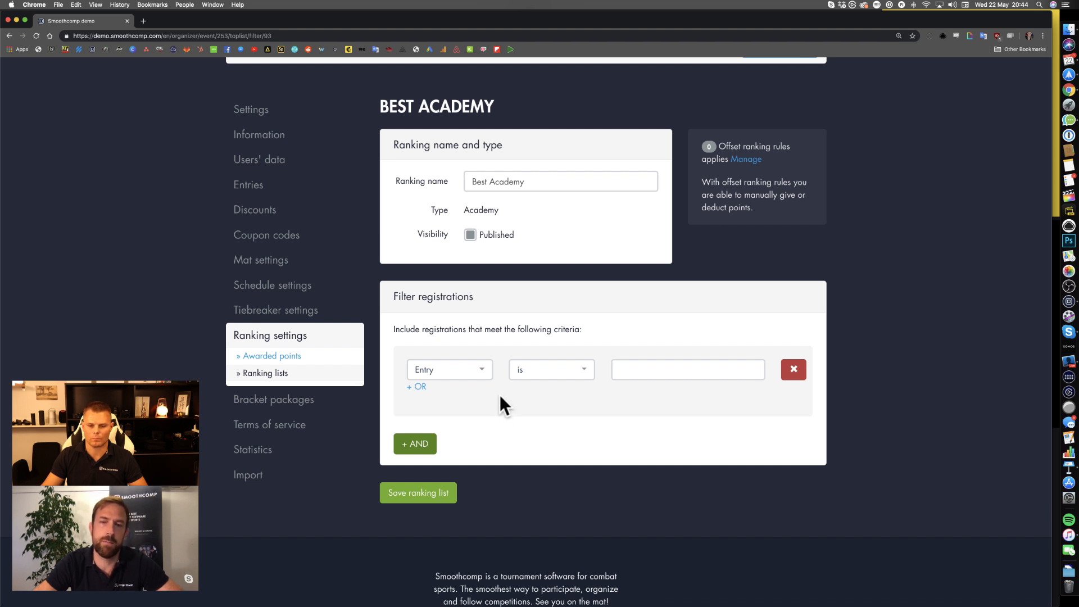
{"action": "left_click", "coordinate": [621, 374]}
{"action": "type", "text": "Aen"}
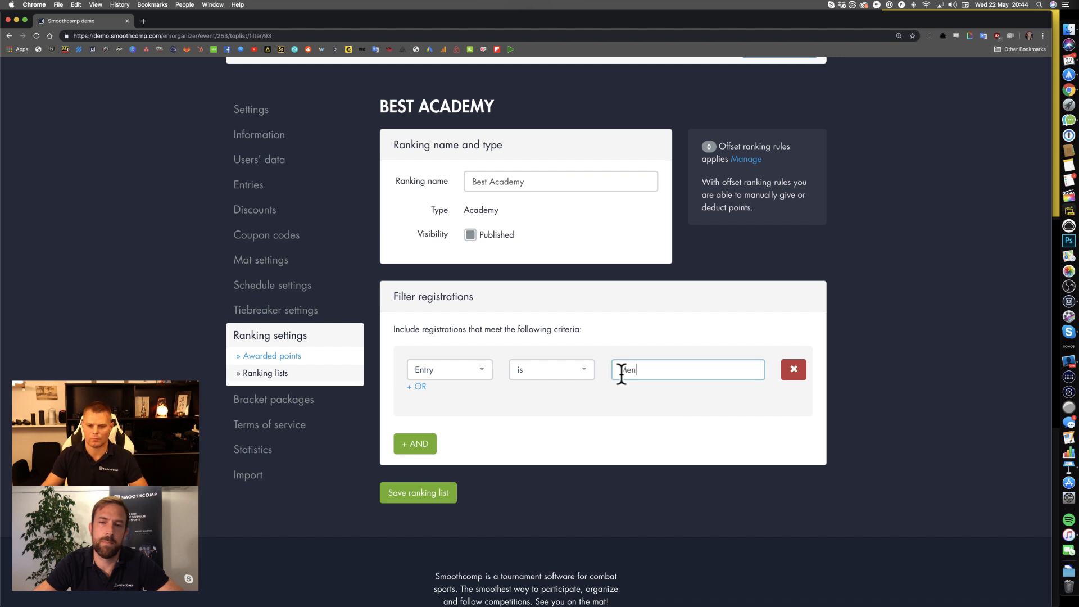
{"action": "left_click", "coordinate": [567, 405]}
{"action": "left_click", "coordinate": [434, 493]}
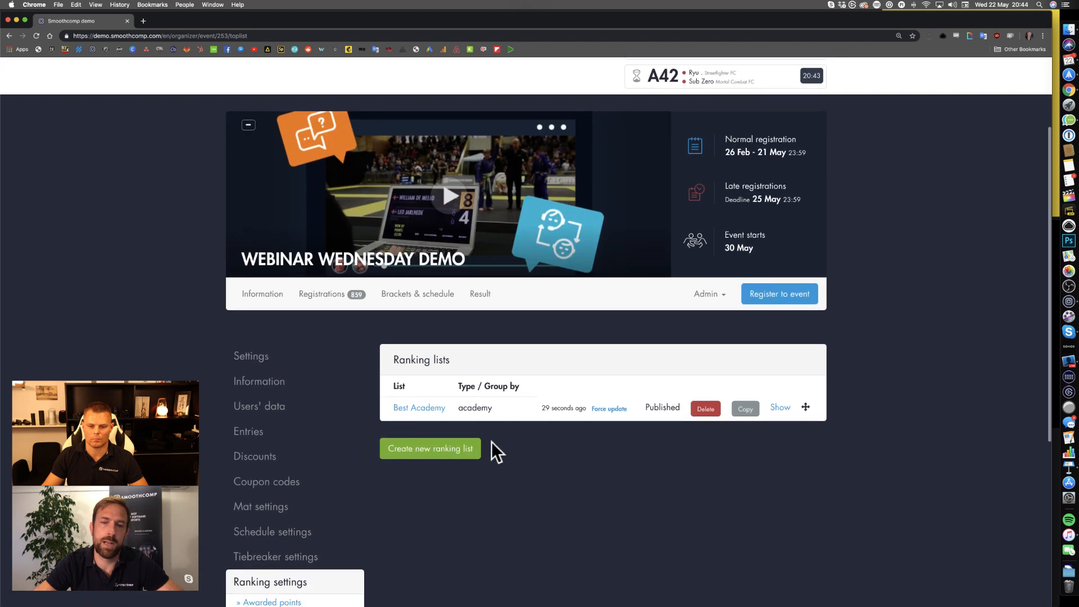
Reopen the Best Academy ranking list and add a second AND filter criterion based on Class
{"action": "left_click", "coordinate": [428, 408]}
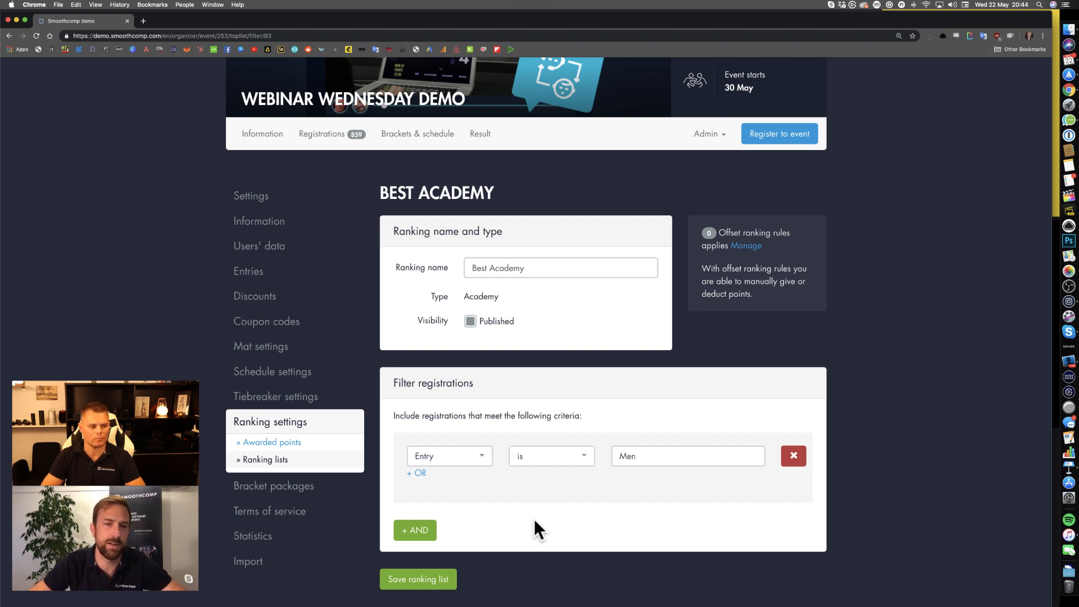
{"action": "scroll", "coordinate": [535, 522], "scroll_direction": "down", "scroll_amount": 1}
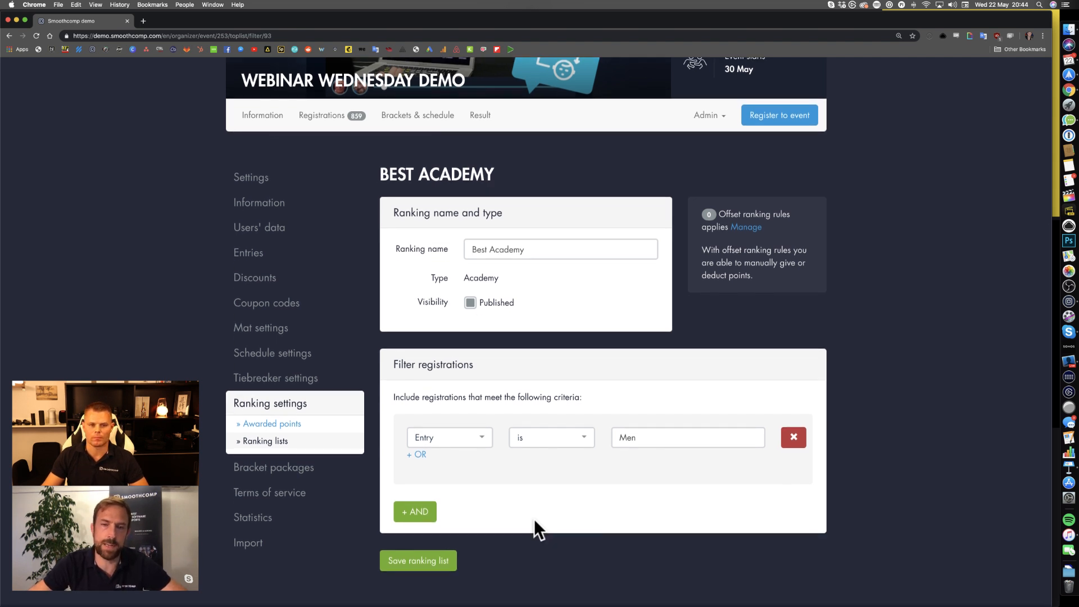
{"action": "scroll", "coordinate": [535, 522], "scroll_direction": "up", "scroll_amount": 1}
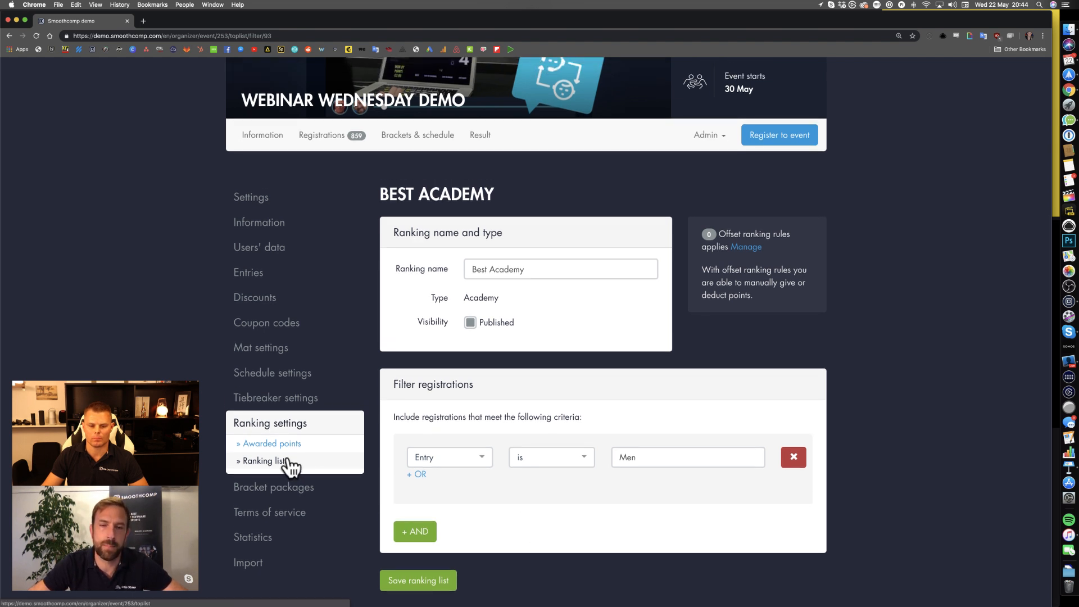
{"action": "scroll", "coordinate": [455, 496], "scroll_direction": "down", "scroll_amount": 2}
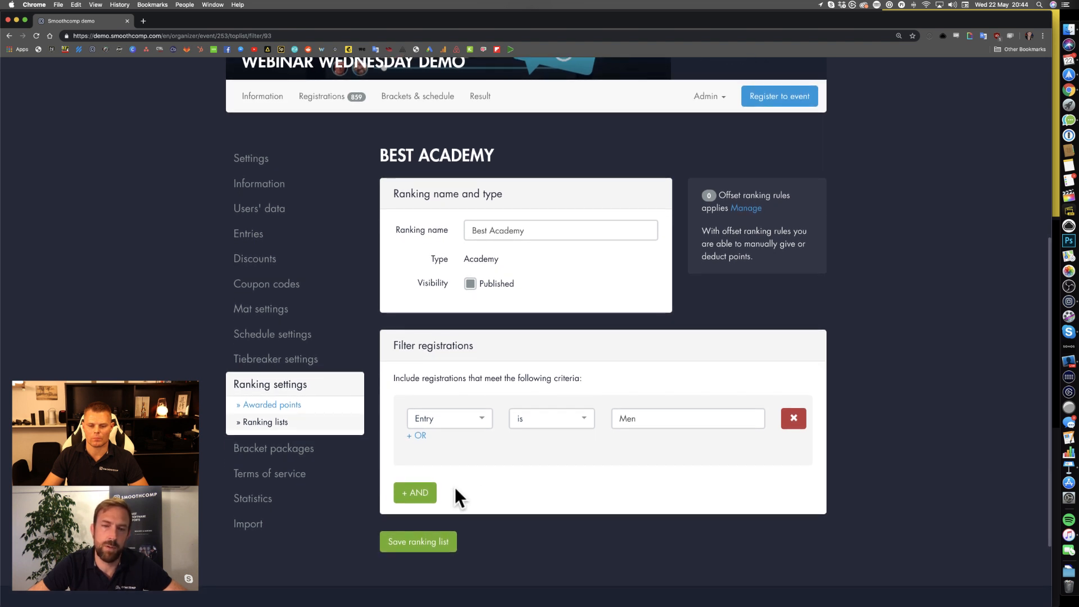
{"action": "left_click", "coordinate": [422, 493]}
{"action": "scroll", "coordinate": [456, 493], "scroll_direction": "down", "scroll_amount": 3}
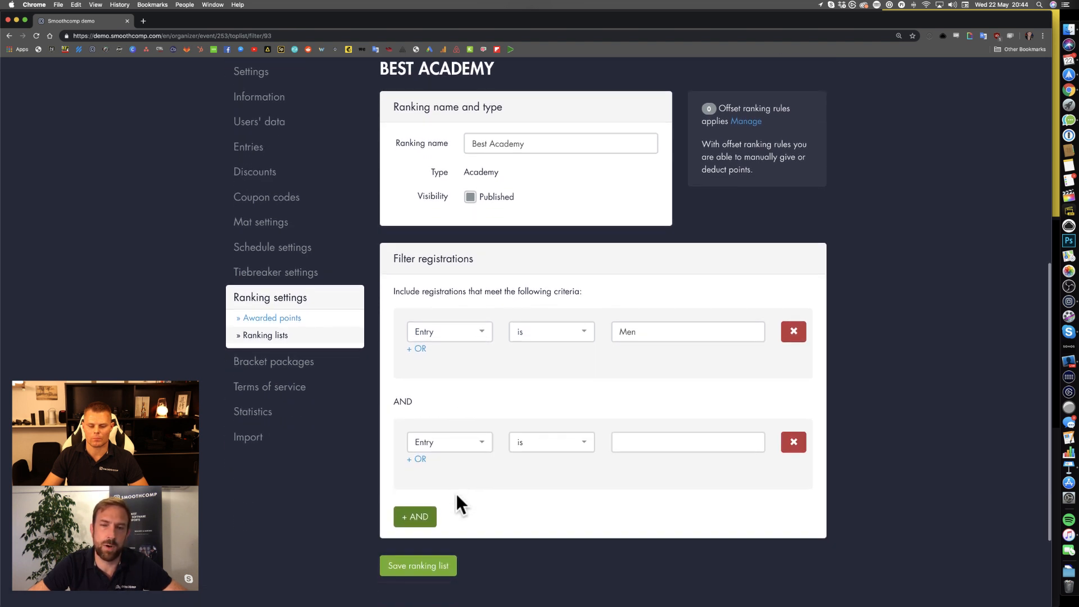
{"action": "left_click", "coordinate": [448, 434]}
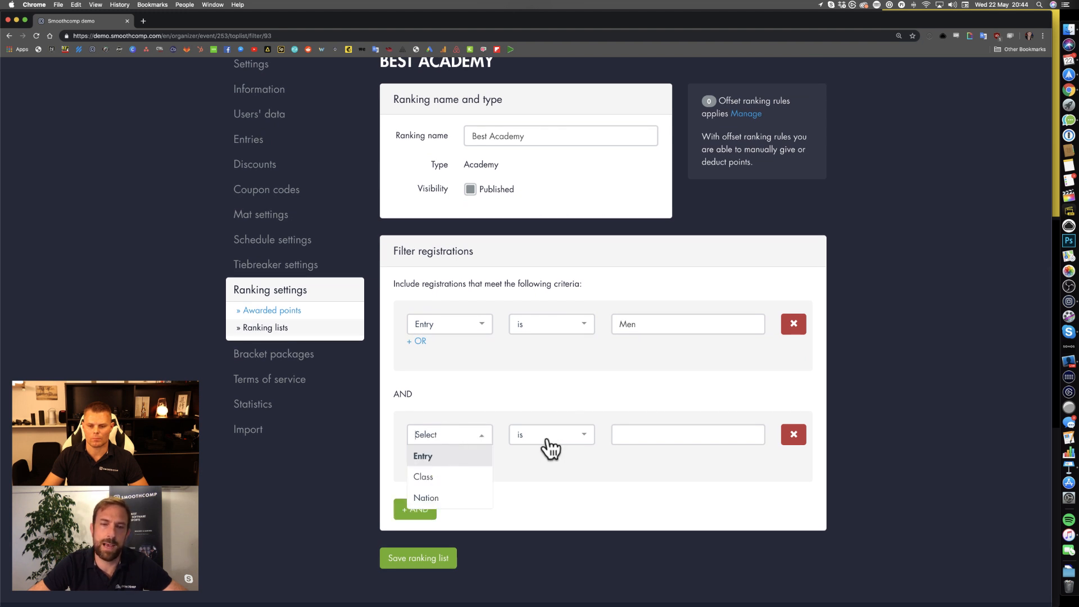
{"action": "left_click", "coordinate": [445, 478]}
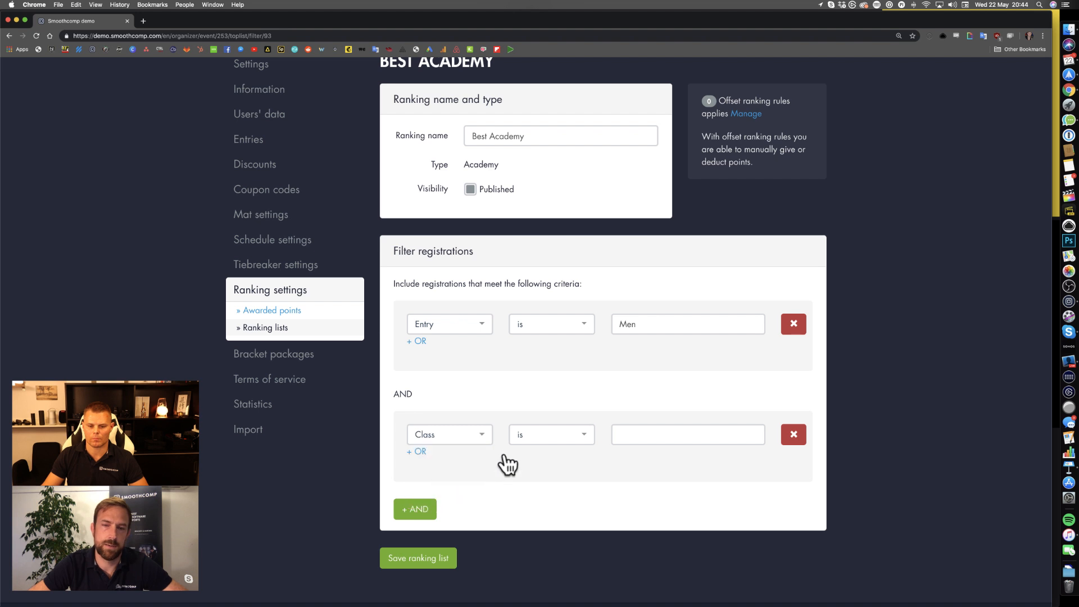
Make the Class criterion match registrations whose class contains Blue, and save the ranking list
{"action": "left_click", "coordinate": [575, 436]}
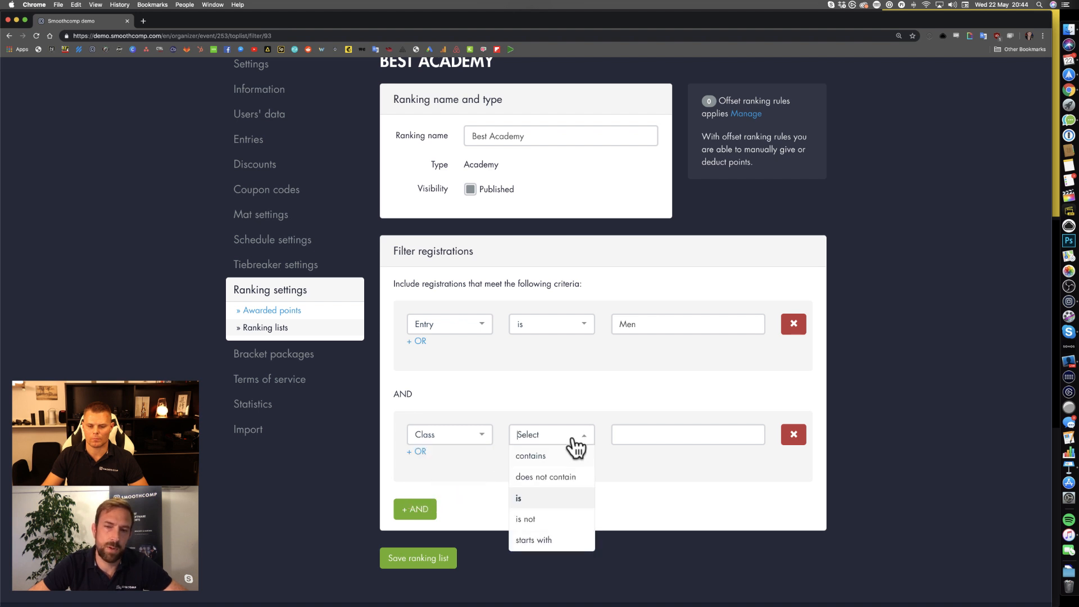
{"action": "left_click", "coordinate": [553, 457]}
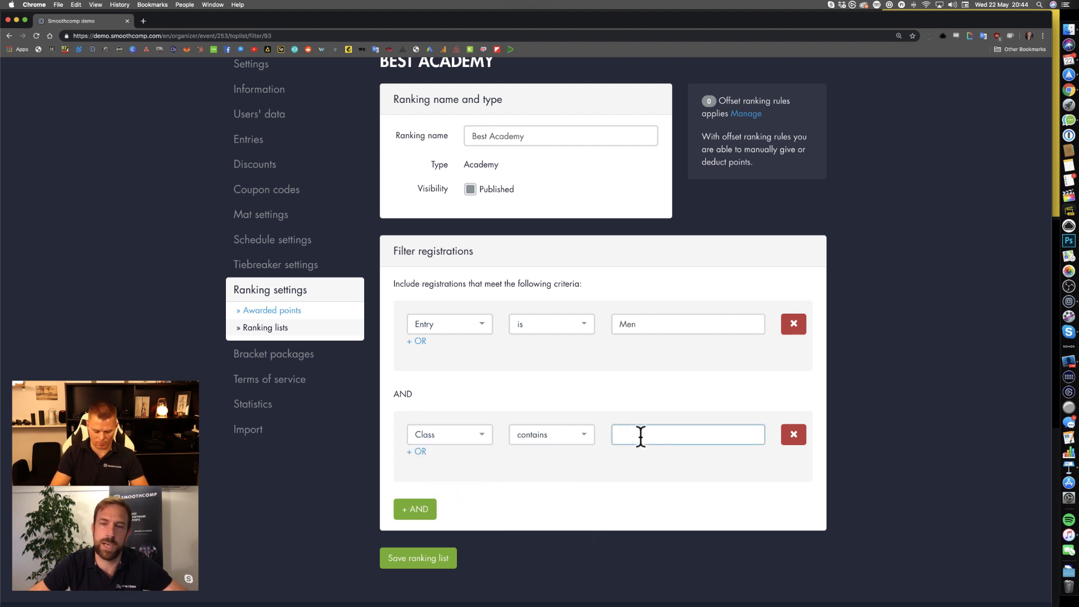
{"action": "type", "text": "Blue"}
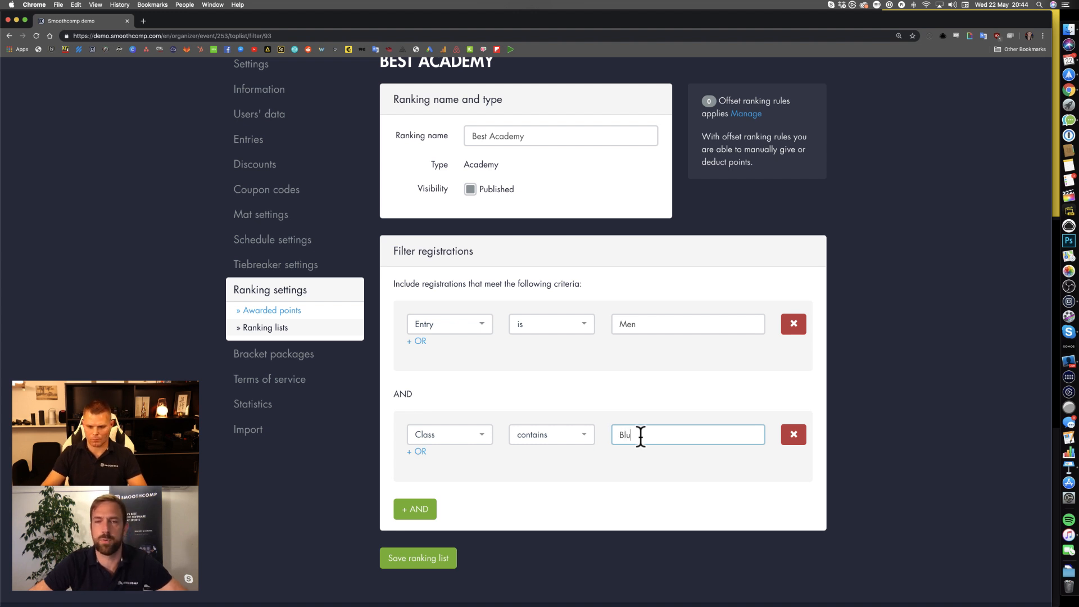
{"action": "left_click", "coordinate": [598, 468]}
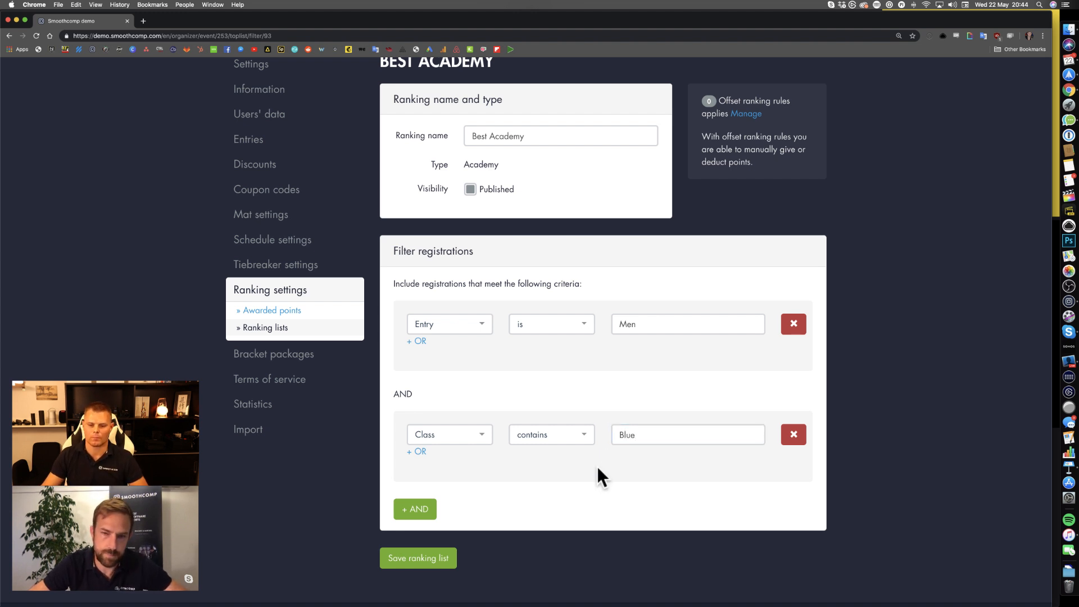
{"action": "scroll", "coordinate": [597, 468], "scroll_direction": "down", "scroll_amount": 1}
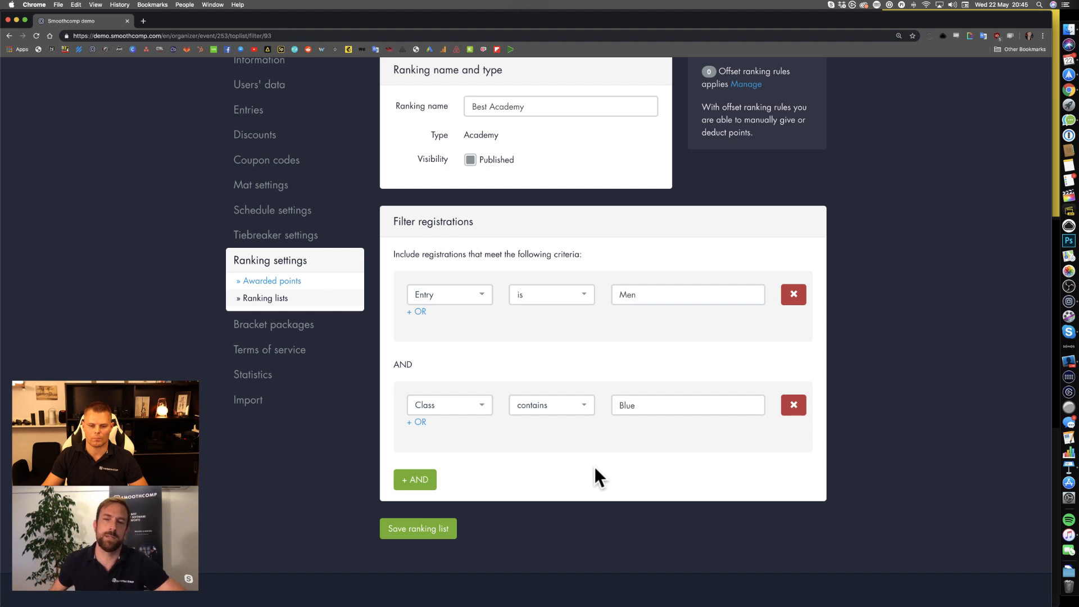
{"action": "left_click", "coordinate": [434, 531]}
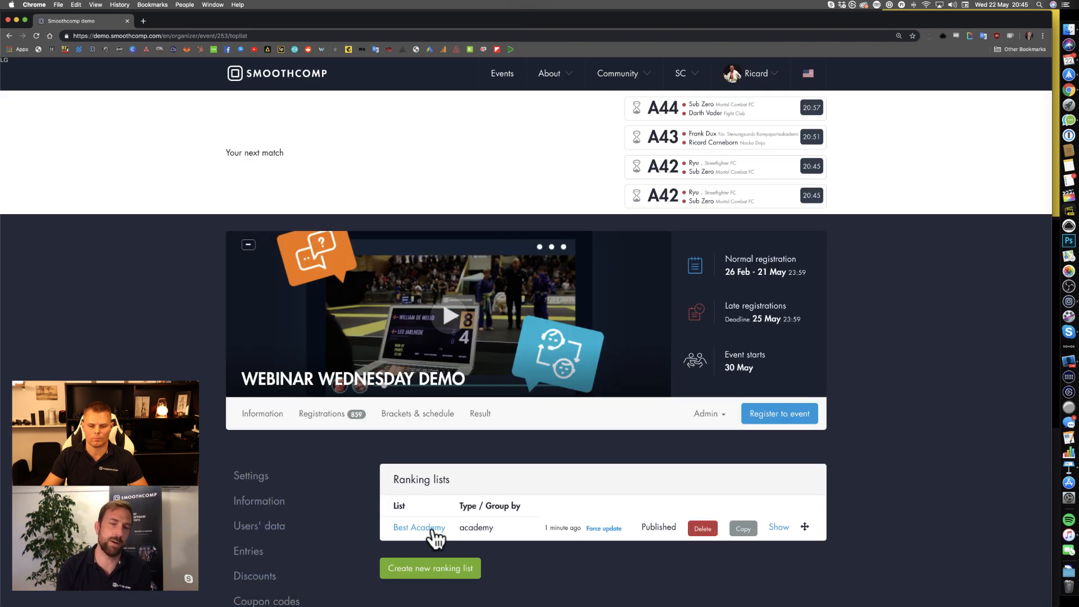
Start another new ranking list for the event and name it Best Affiliation
{"action": "scroll", "coordinate": [434, 535], "scroll_direction": "down", "scroll_amount": 5}
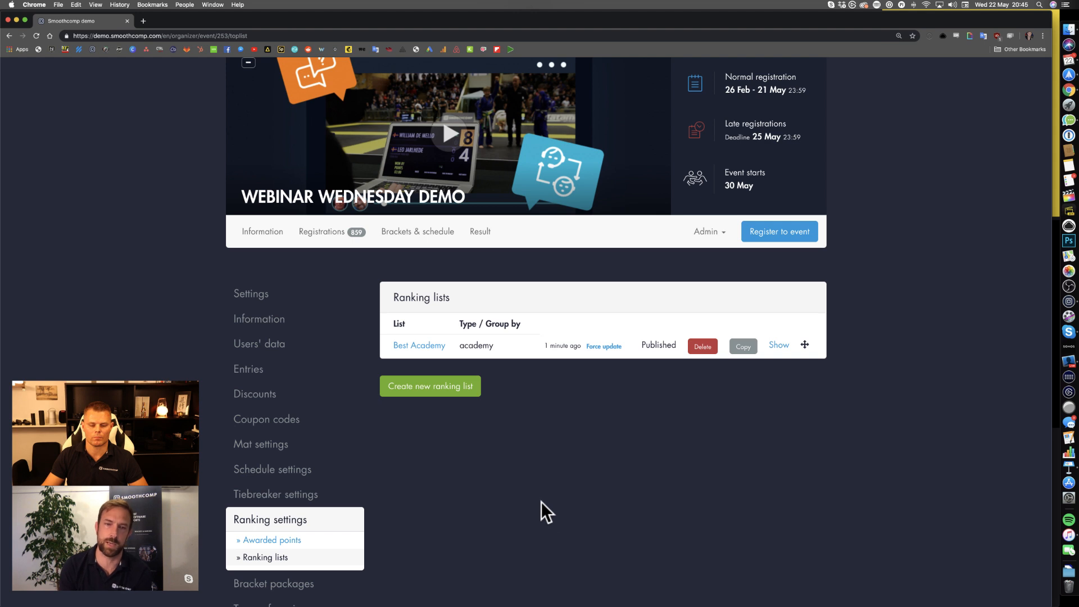
{"action": "left_click", "coordinate": [426, 394]}
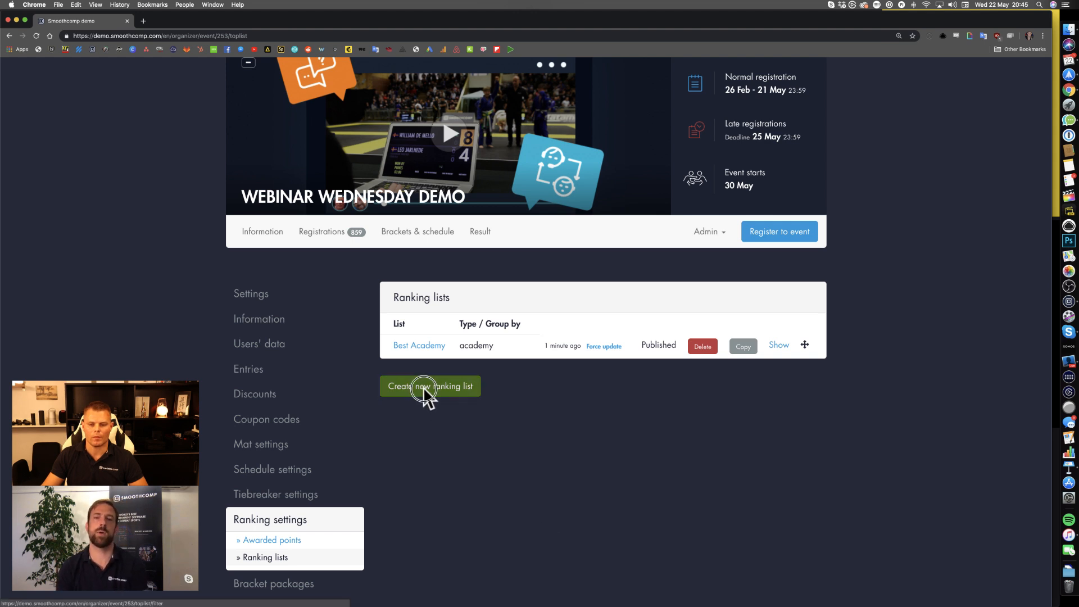
{"action": "scroll", "coordinate": [534, 440], "scroll_direction": "down", "scroll_amount": 3}
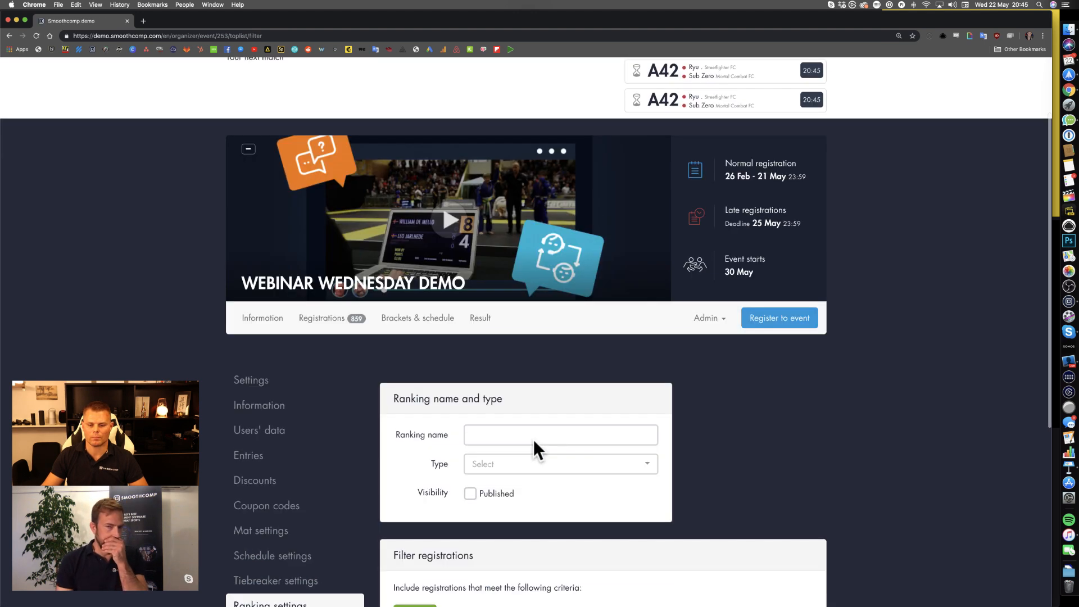
{"action": "left_click", "coordinate": [485, 368]}
{"action": "type", "text": "Be"}
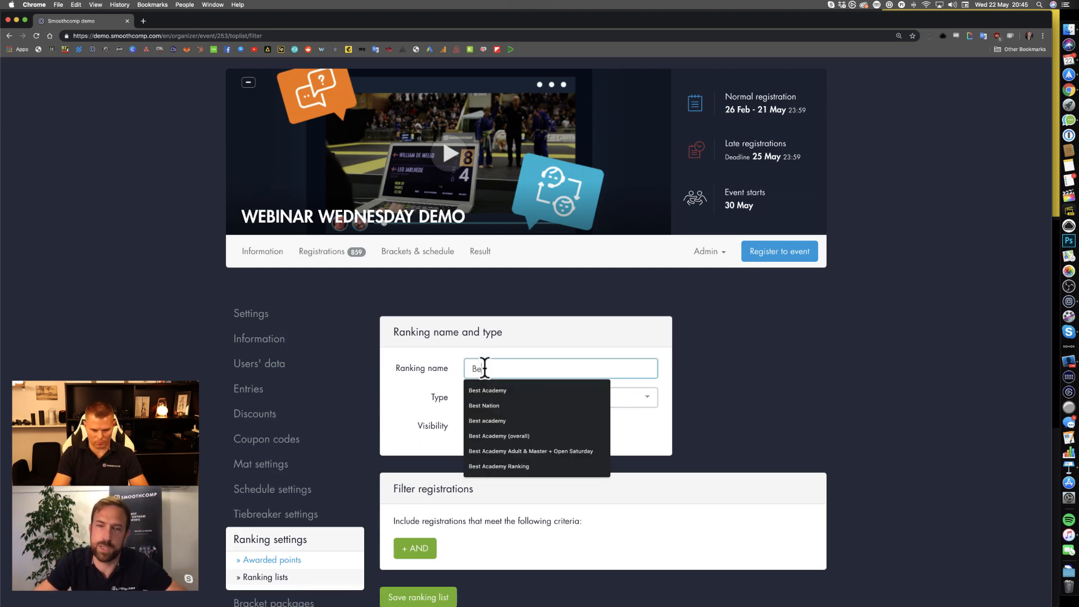
{"action": "type", "text": "st A"}
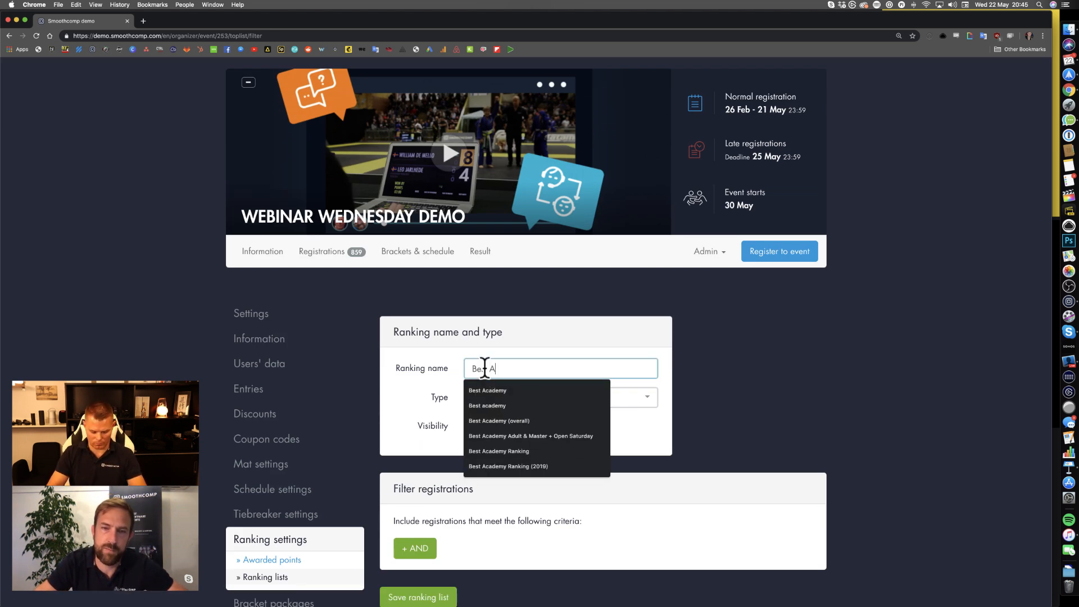
{"action": "type", "text": "ffiliation"}
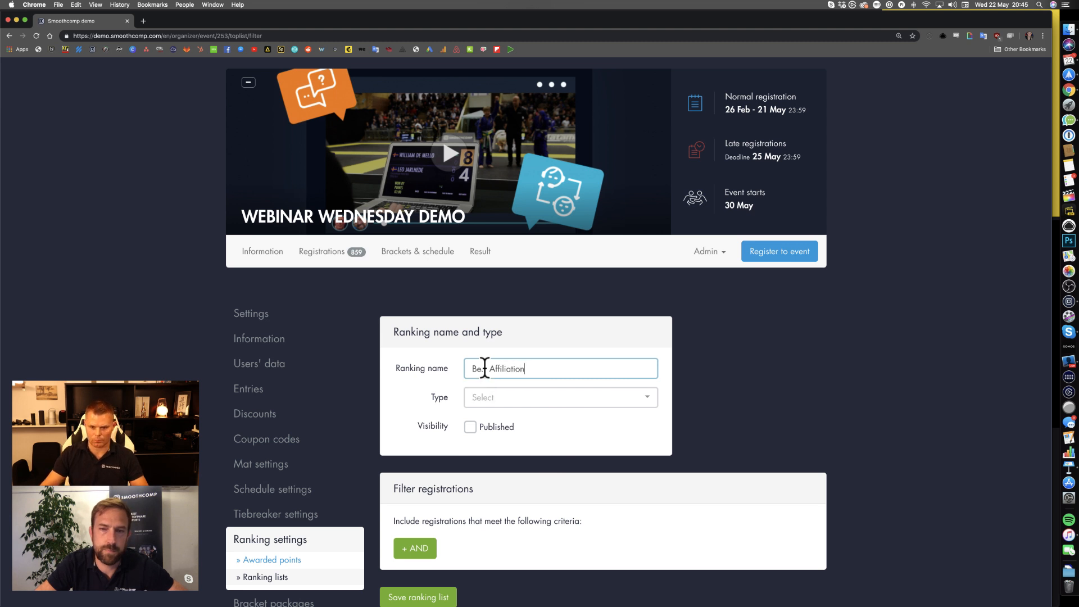
Set the new ranking list's type to Affiliation and save it without any registration filters
{"action": "left_click", "coordinate": [498, 395]}
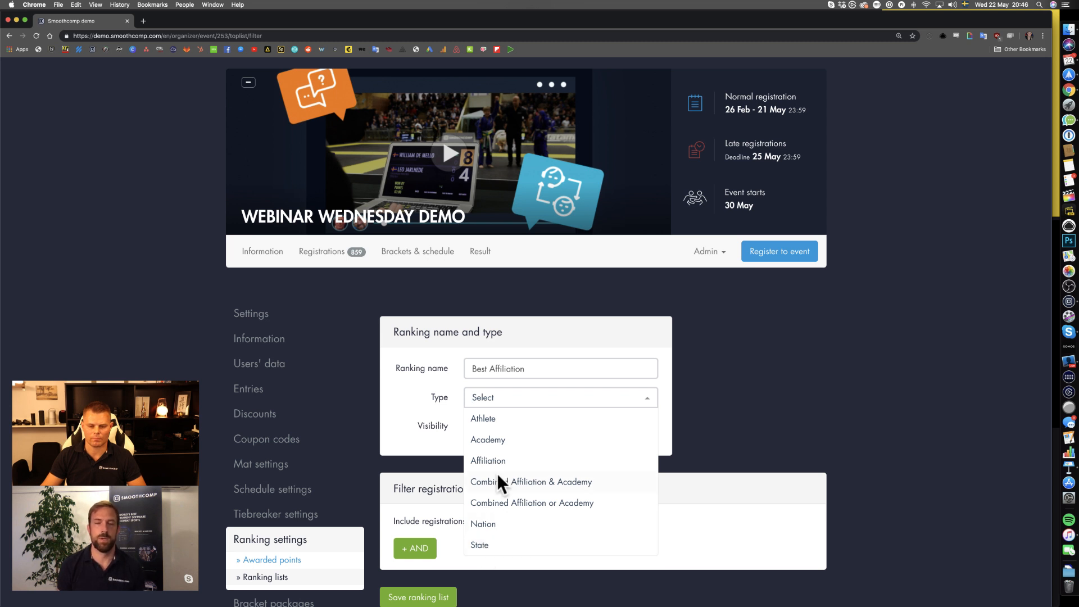
{"action": "left_click", "coordinate": [494, 458]}
{"action": "scroll", "coordinate": [495, 459], "scroll_direction": "down", "scroll_amount": 3}
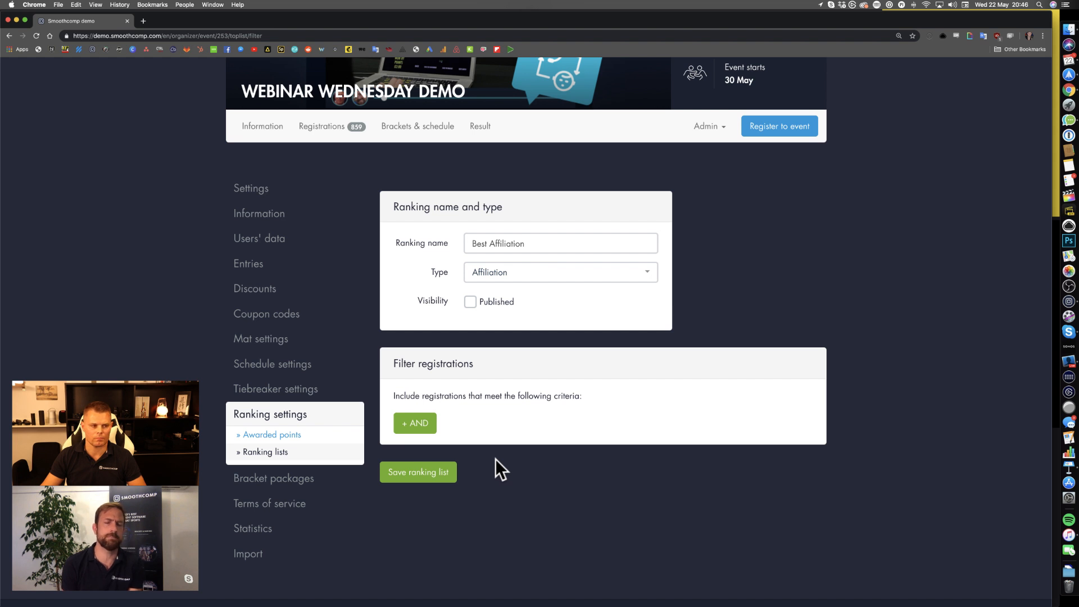
{"action": "left_click", "coordinate": [434, 473]}
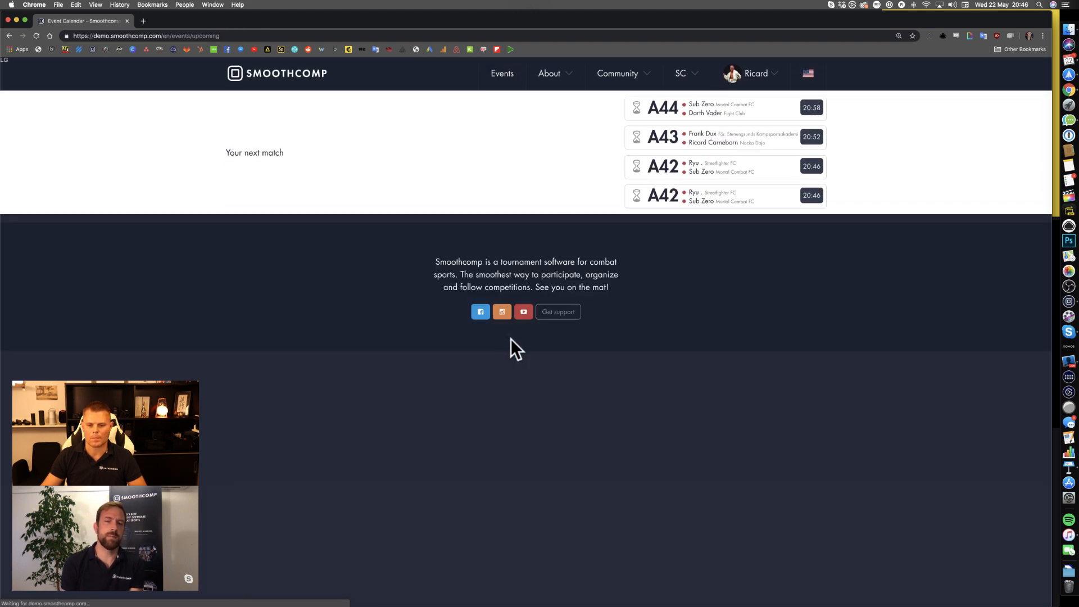
Switch the event calendar to past events and look through the listed events
{"action": "scroll", "coordinate": [510, 338], "scroll_direction": "down", "scroll_amount": 1}
{"action": "scroll", "coordinate": [510, 339], "scroll_direction": "down", "scroll_amount": 1}
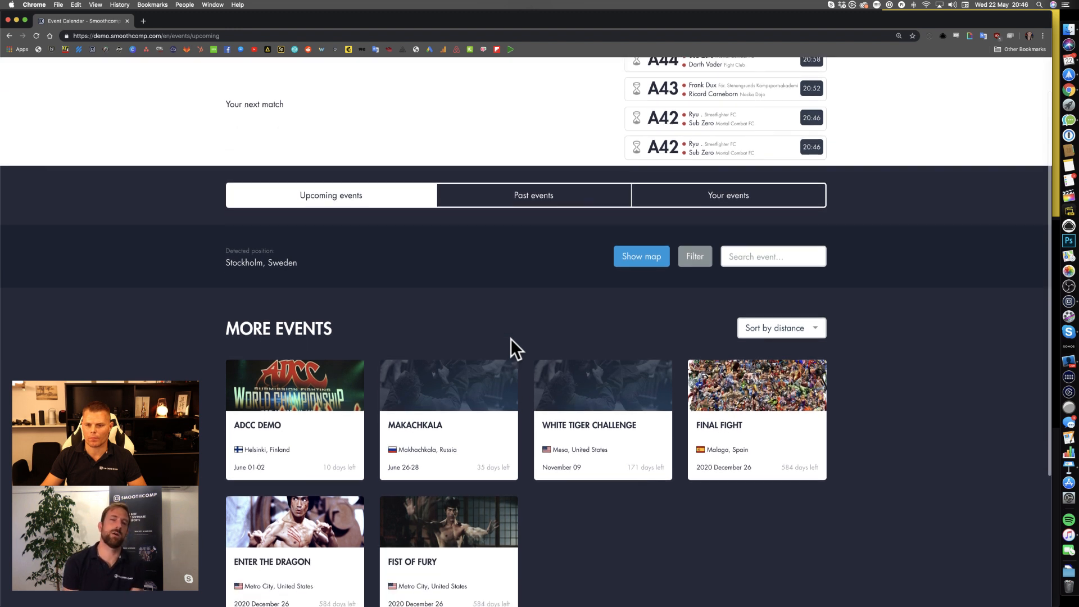
{"action": "left_click", "coordinate": [509, 195]}
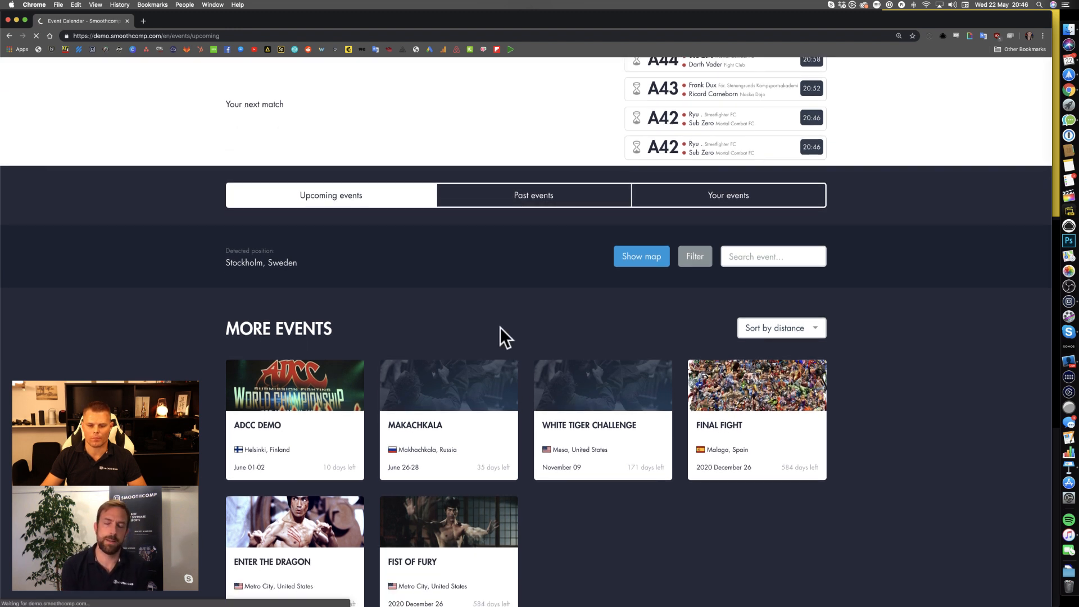
{"action": "scroll", "coordinate": [500, 327], "scroll_direction": "down", "scroll_amount": 5}
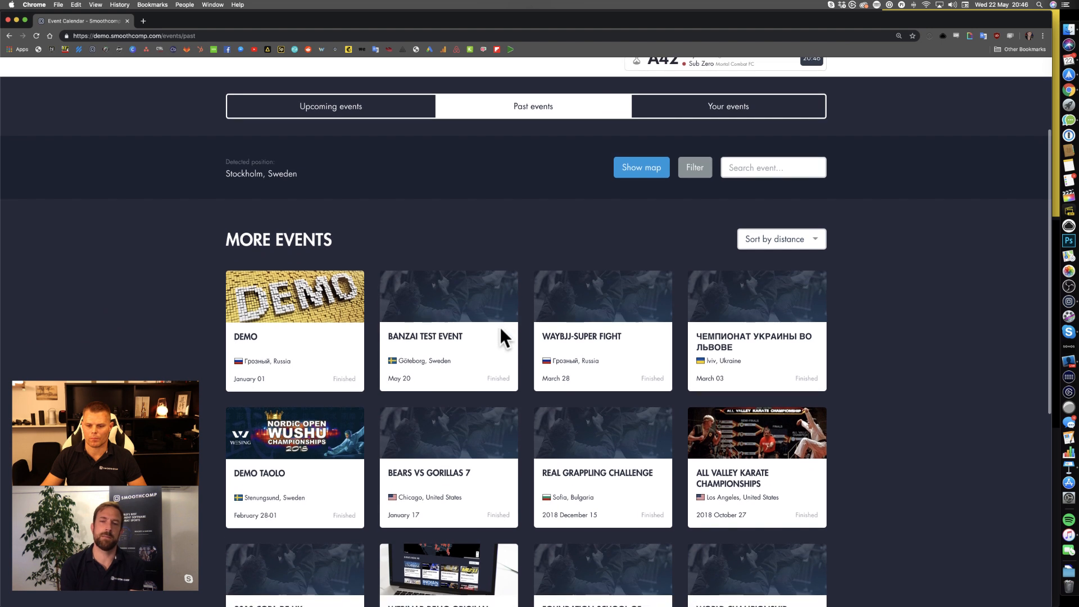
{"action": "scroll", "coordinate": [501, 329], "scroll_direction": "up", "scroll_amount": 3}
{"action": "scroll", "coordinate": [500, 327], "scroll_direction": "up", "scroll_amount": 1}
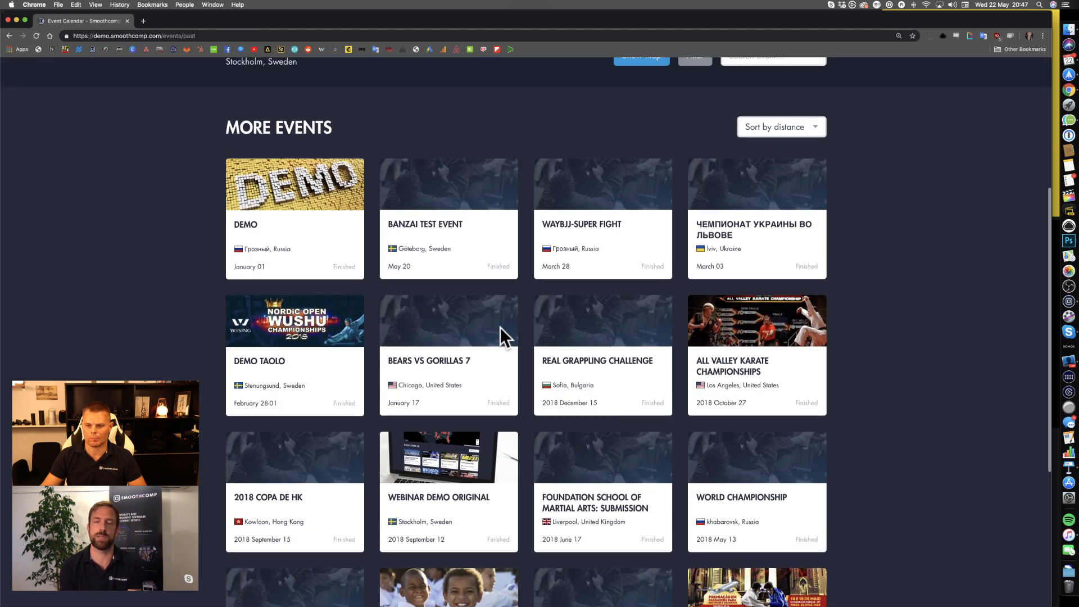
Open the past DEMO event's results and look through its published ranking lists
{"action": "left_click", "coordinate": [311, 190]}
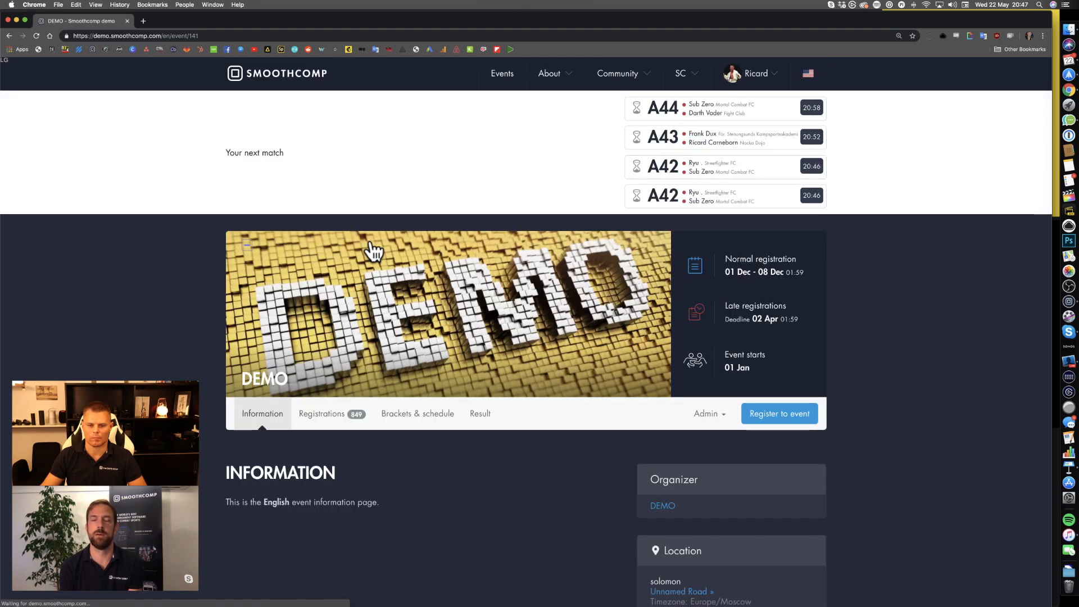
{"action": "left_click", "coordinate": [481, 416]}
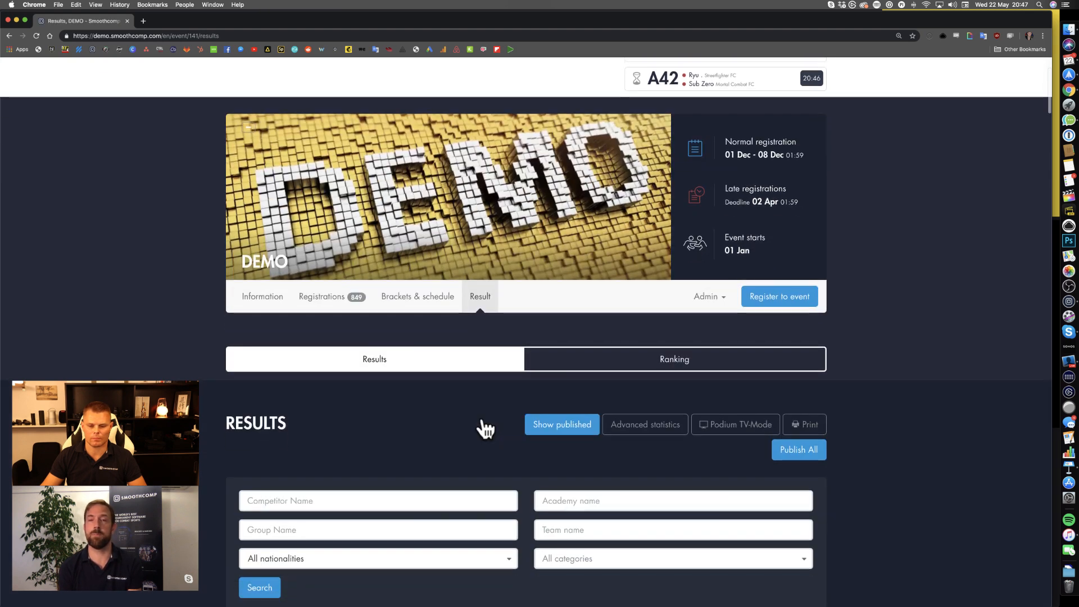
{"action": "scroll", "coordinate": [484, 429], "scroll_direction": "down", "scroll_amount": 1}
{"action": "left_click", "coordinate": [655, 339]}
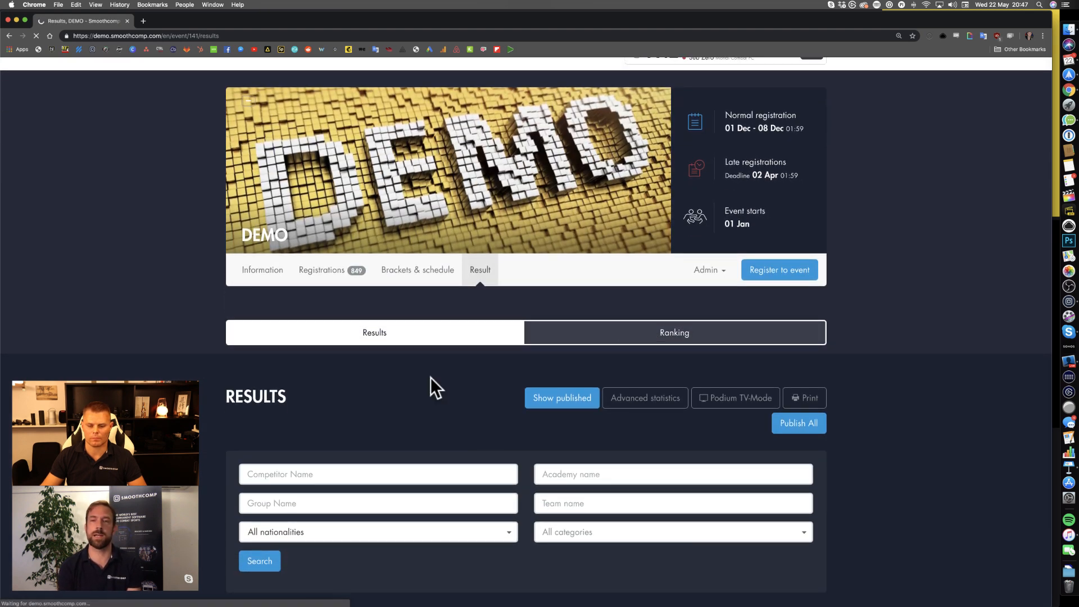
{"action": "scroll", "coordinate": [261, 386], "scroll_direction": "down", "scroll_amount": 4}
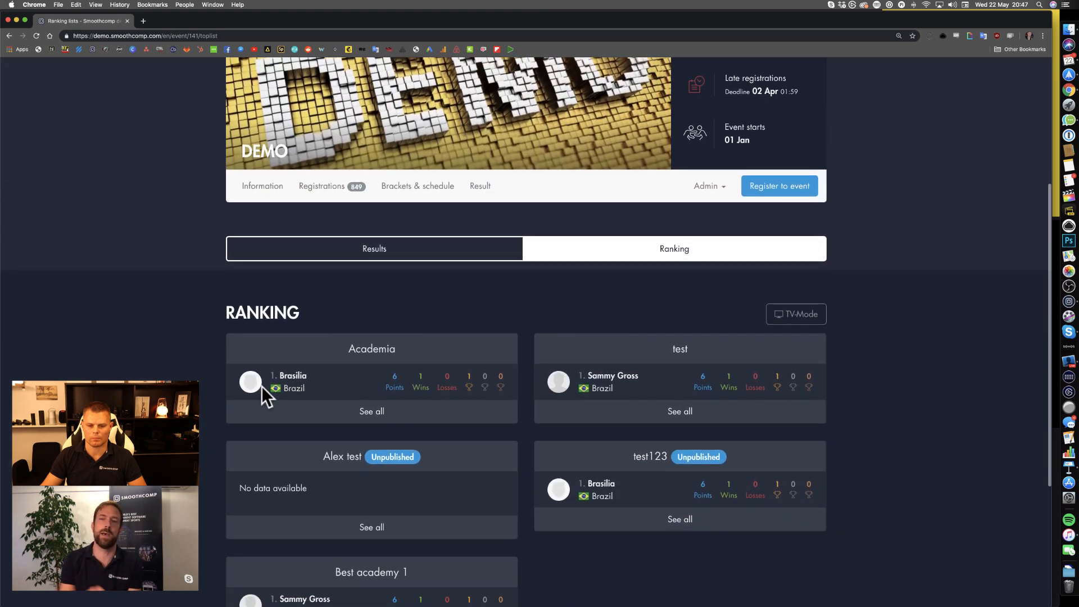
{"action": "scroll", "coordinate": [261, 386], "scroll_direction": "up", "scroll_amount": 7}
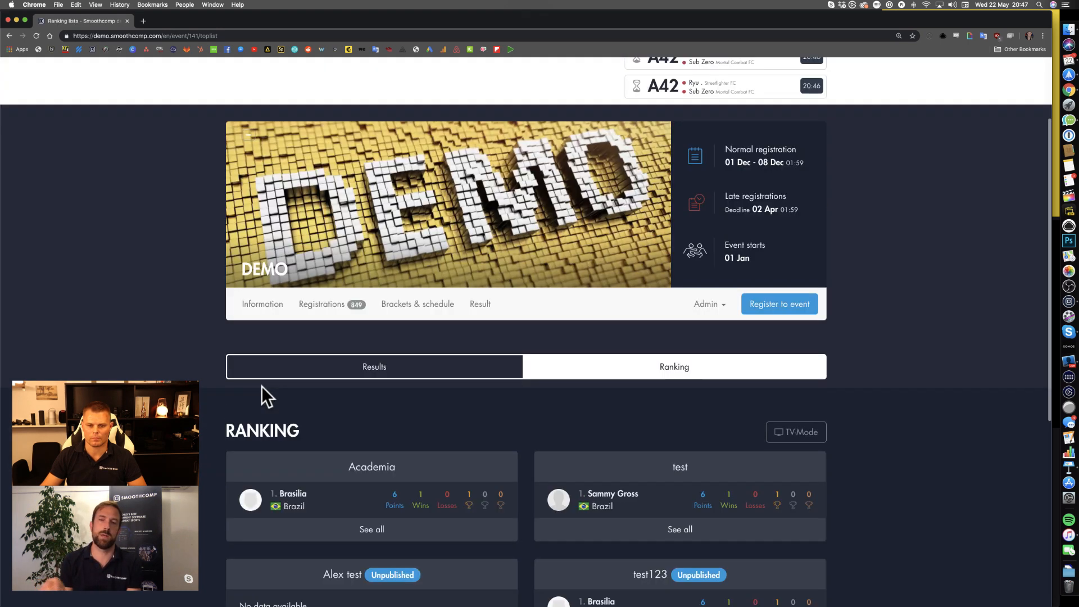
Return from the DEMO event to the calendar of past events and look through the listed events
{"action": "left_click", "coordinate": [163, 376]}
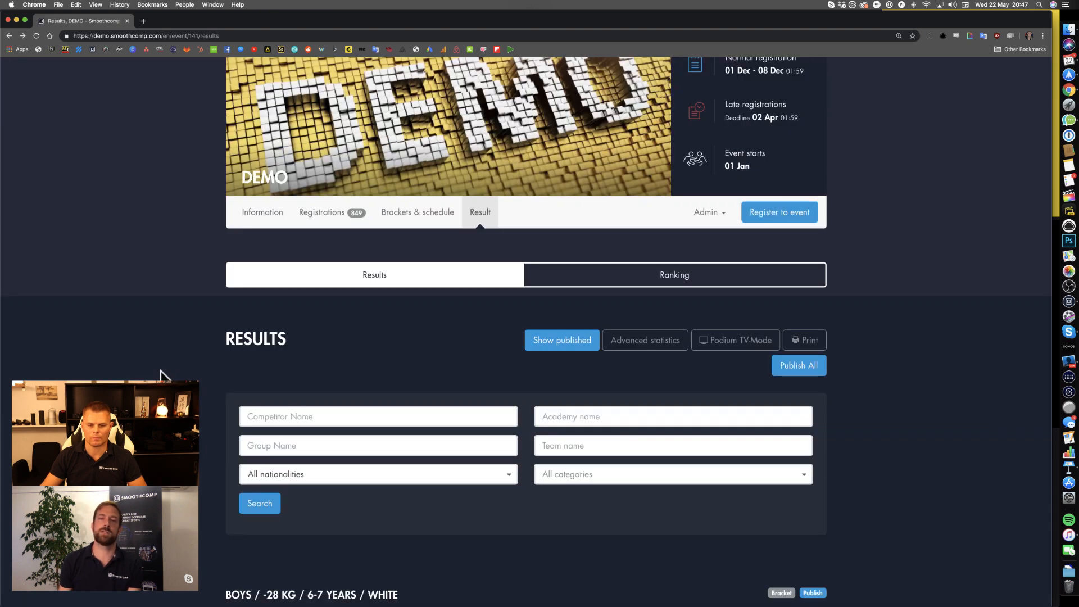
{"action": "scroll", "coordinate": [162, 376], "scroll_direction": "left", "scroll_amount": 5}
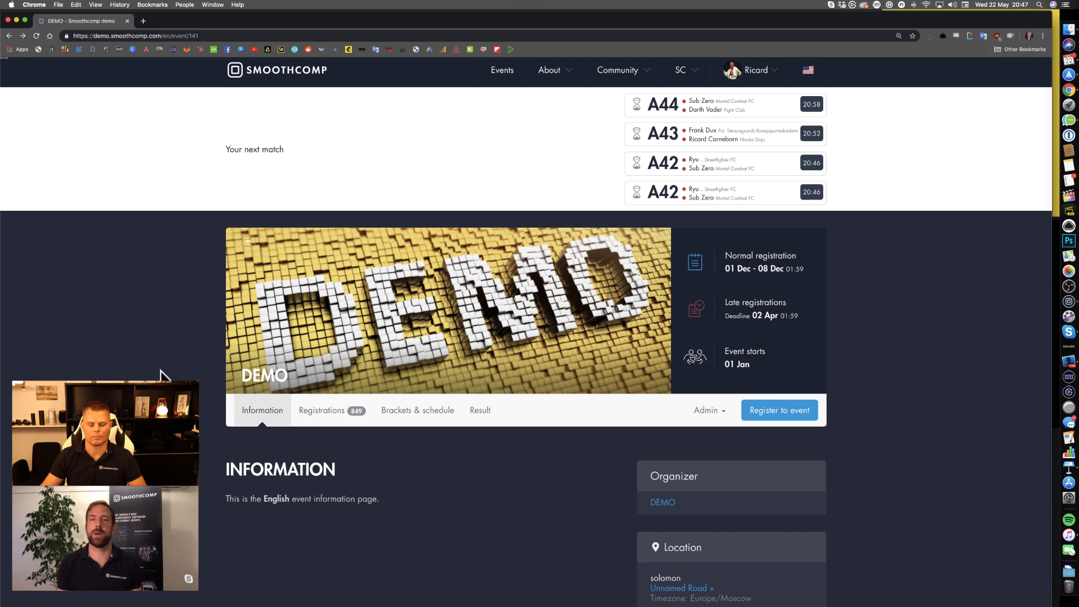
{"action": "scroll", "coordinate": [163, 376], "scroll_direction": "left", "scroll_amount": 5}
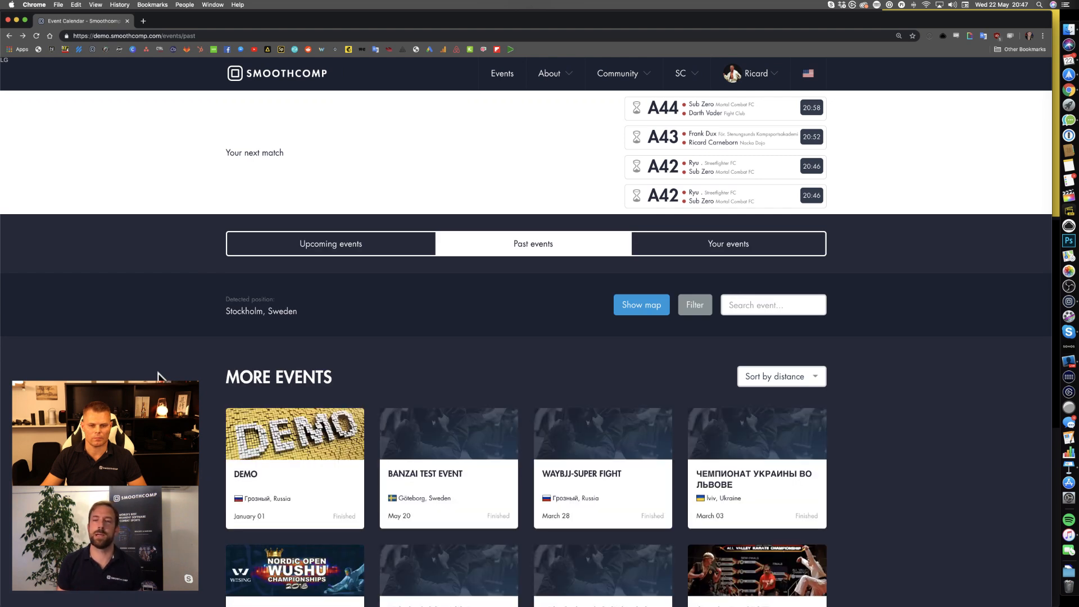
{"action": "scroll", "coordinate": [163, 375], "scroll_direction": "down", "scroll_amount": 3}
{"action": "scroll", "coordinate": [152, 381], "scroll_direction": "down", "scroll_amount": 5}
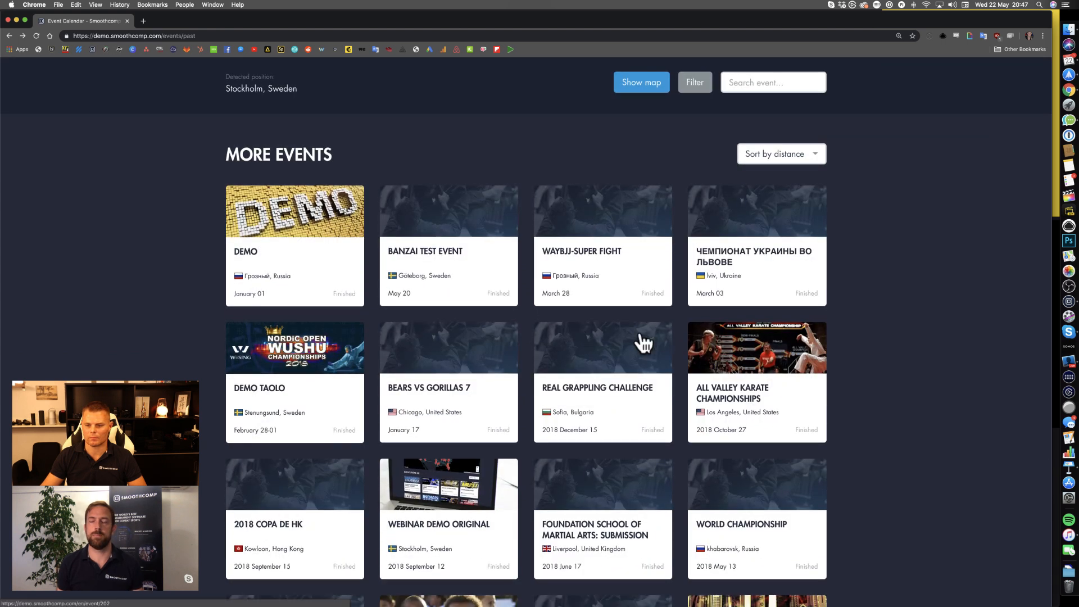
Open the All Valley Karate Championships event and display the ranking lists in its results
{"action": "left_click", "coordinate": [751, 365]}
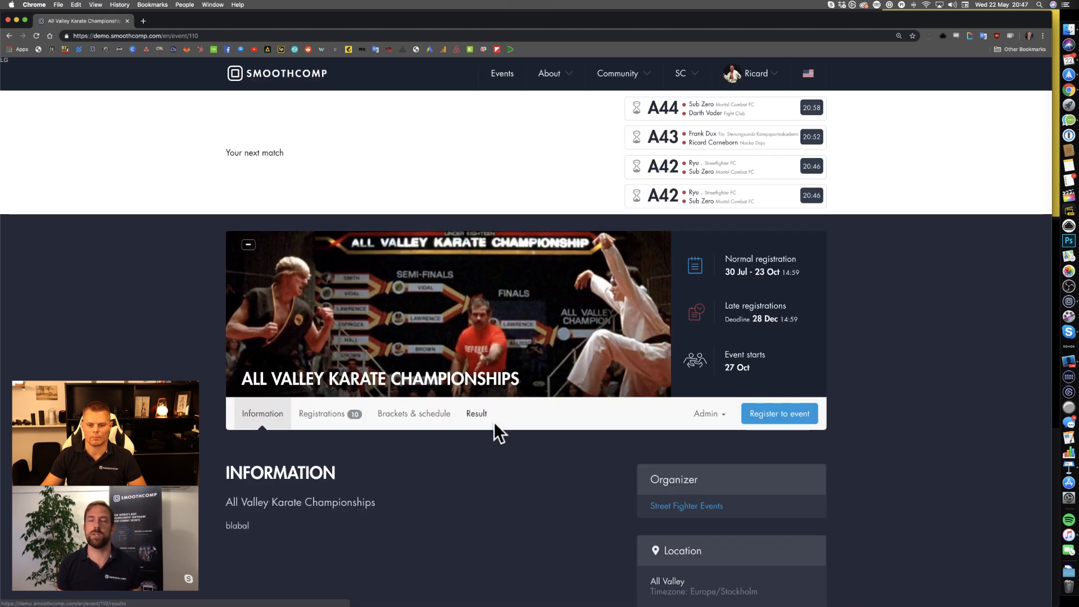
{"action": "left_click", "coordinate": [481, 418]}
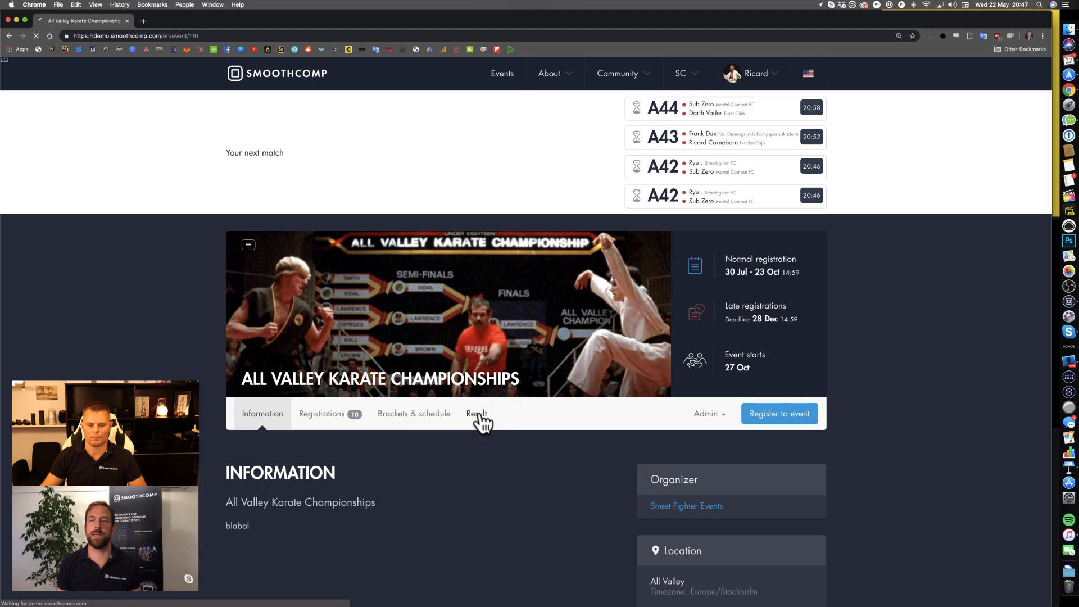
{"action": "scroll", "coordinate": [482, 423], "scroll_direction": "down", "scroll_amount": 3}
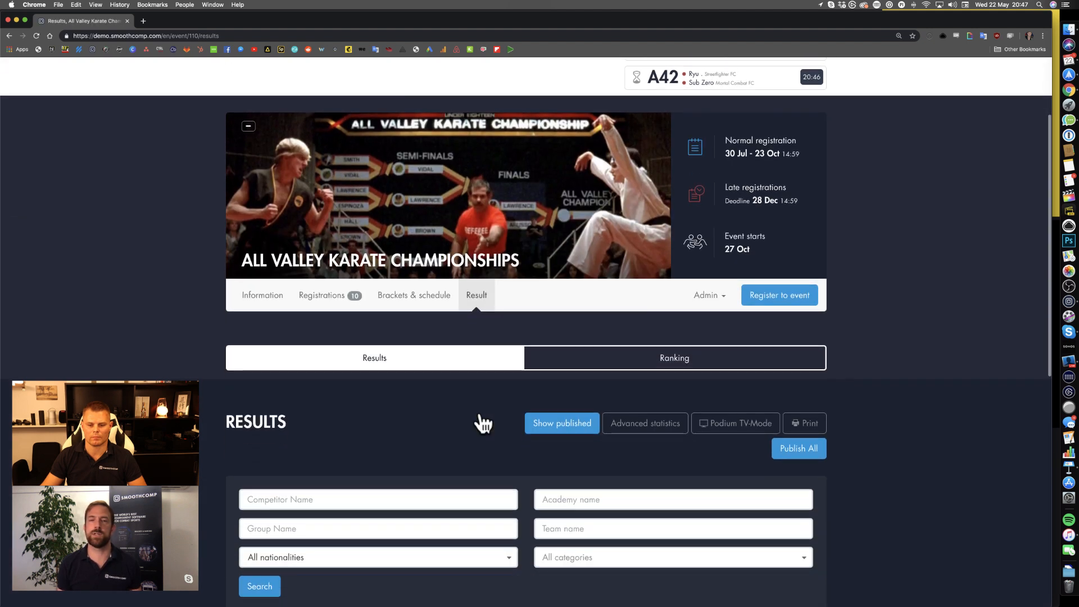
{"action": "left_click", "coordinate": [646, 301]}
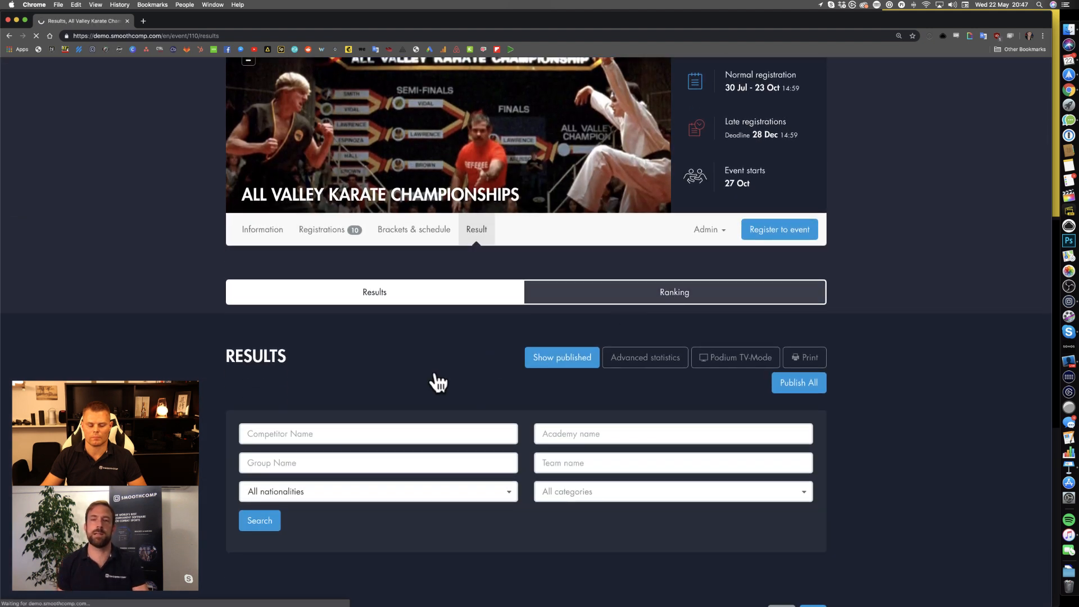
{"action": "scroll", "coordinate": [436, 378], "scroll_direction": "down", "scroll_amount": 5}
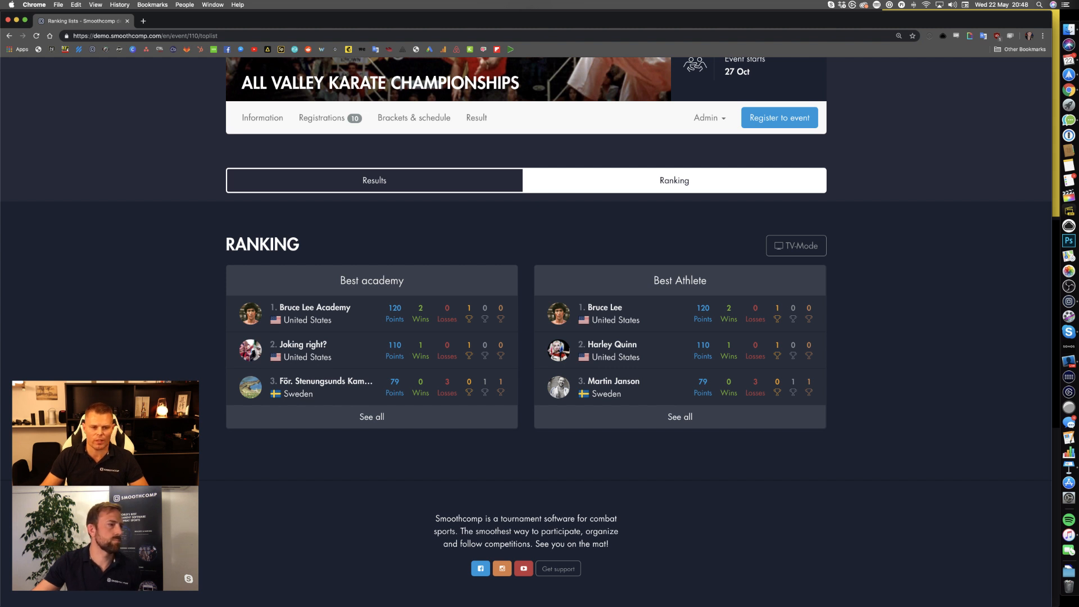
Examine the Best academy and Best Athlete ranking lists of the All Valley Karate Championships
{"action": "scroll", "coordinate": [163, 376], "scroll_direction": "up", "scroll_amount": 2}
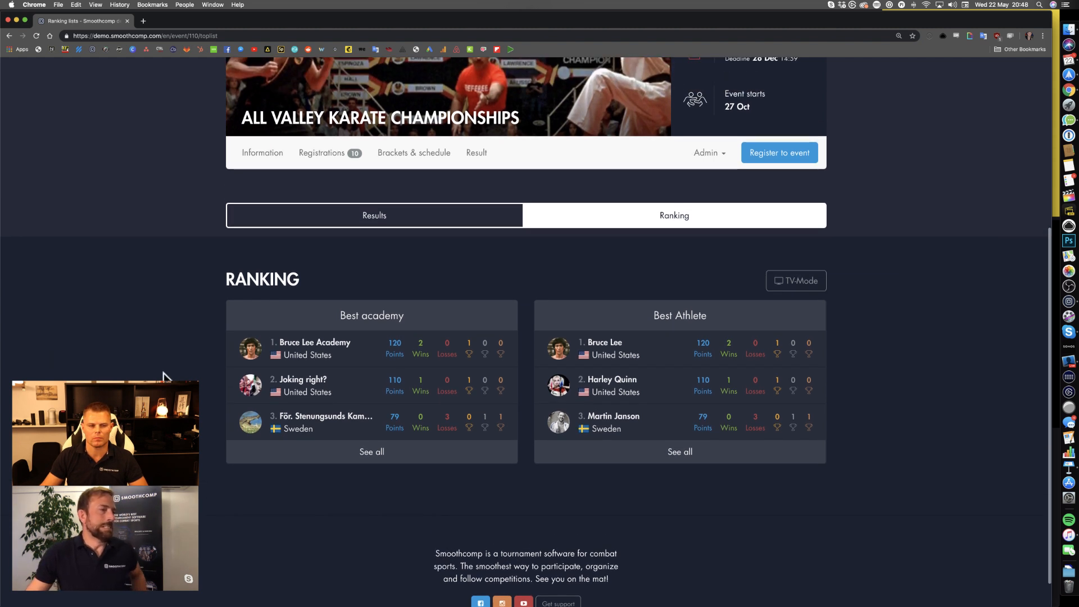
{"action": "scroll", "coordinate": [163, 376], "scroll_direction": "up", "scroll_amount": 2}
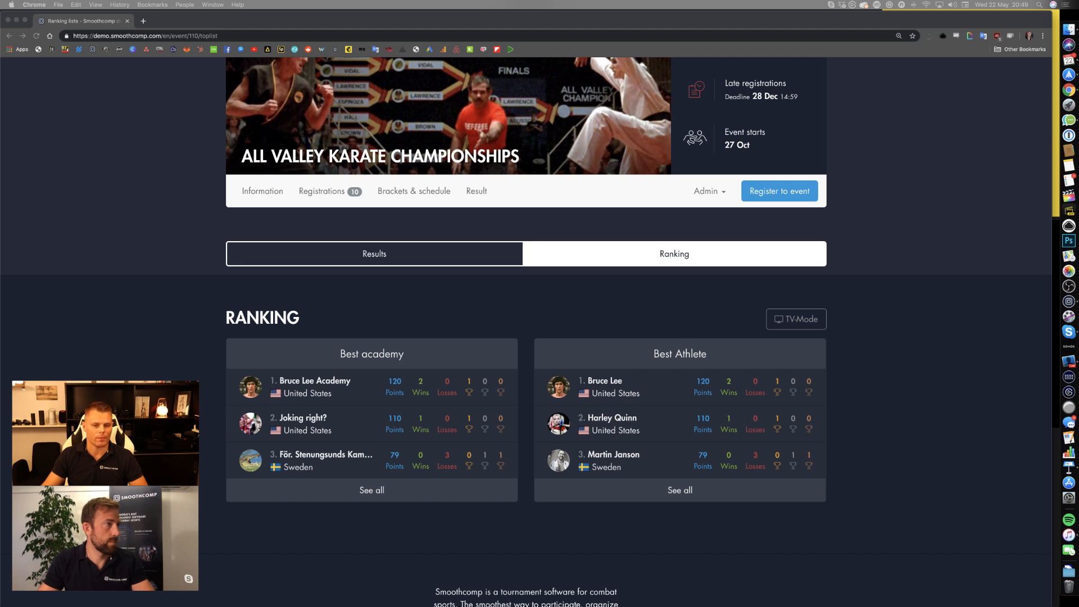
{"action": "left_click", "coordinate": [155, 352]}
{"action": "scroll", "coordinate": [156, 352], "scroll_direction": "up", "scroll_amount": 1}
{"action": "scroll", "coordinate": [157, 353], "scroll_direction": "up", "scroll_amount": 5}
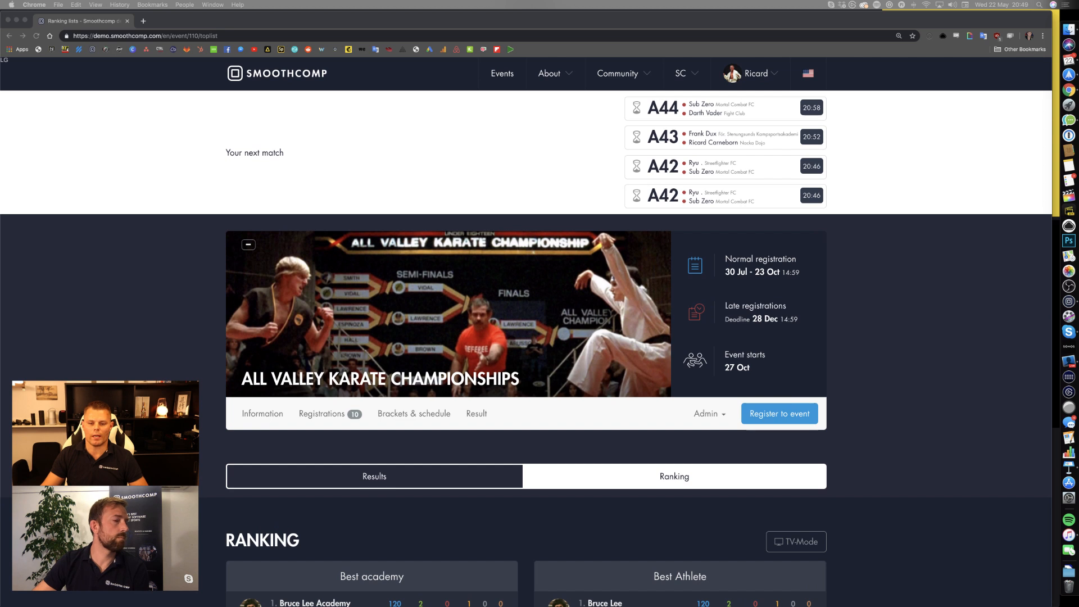
{"action": "scroll", "coordinate": [526, 337], "scroll_direction": "down", "scroll_amount": 4}
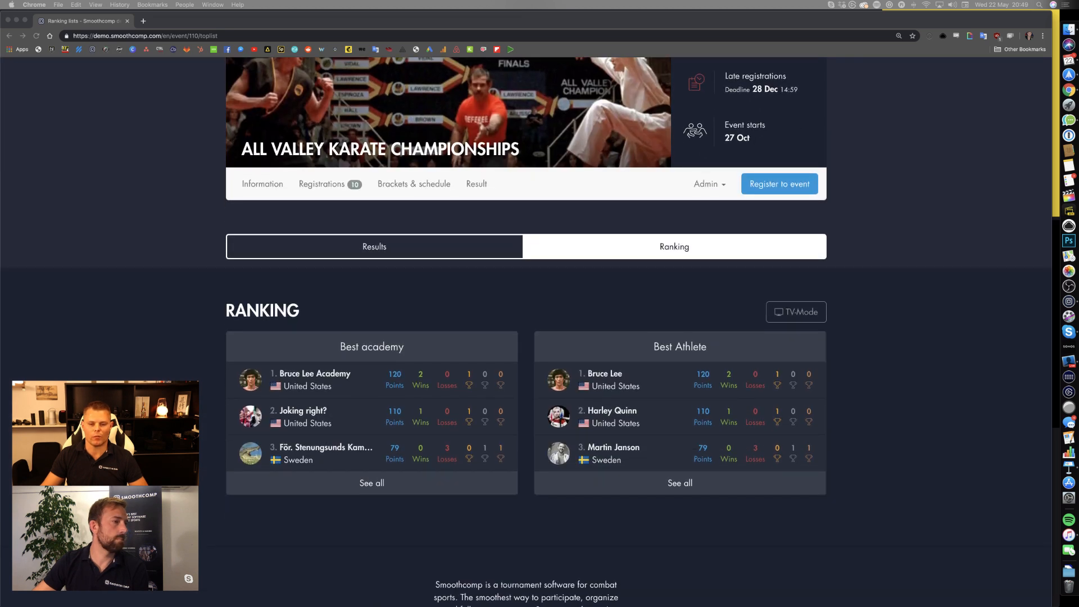
{"action": "scroll", "coordinate": [526, 331], "scroll_direction": "down", "scroll_amount": 1}
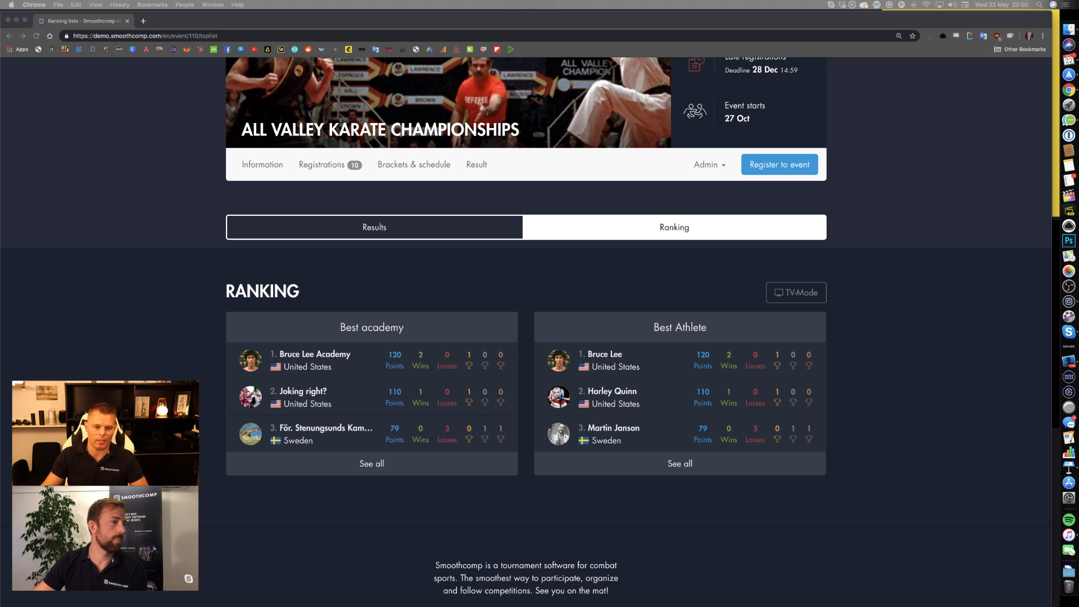
{"action": "left_click", "coordinate": [268, 329]}
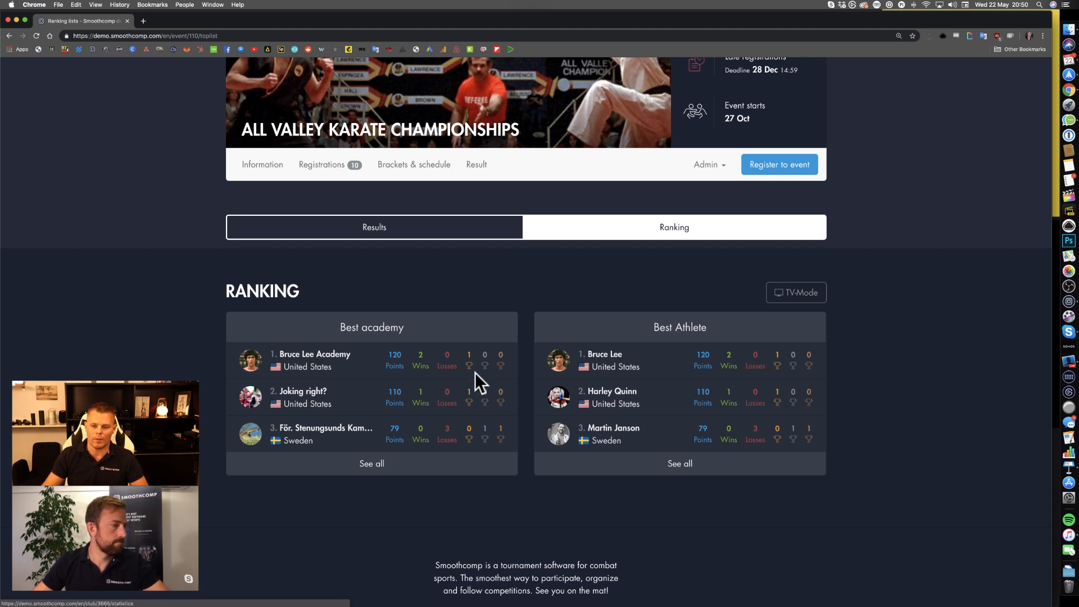
Open Bruce Lee's fighter profile from the Best Athlete ranking and review his academy and match history
{"action": "left_click", "coordinate": [610, 362]}
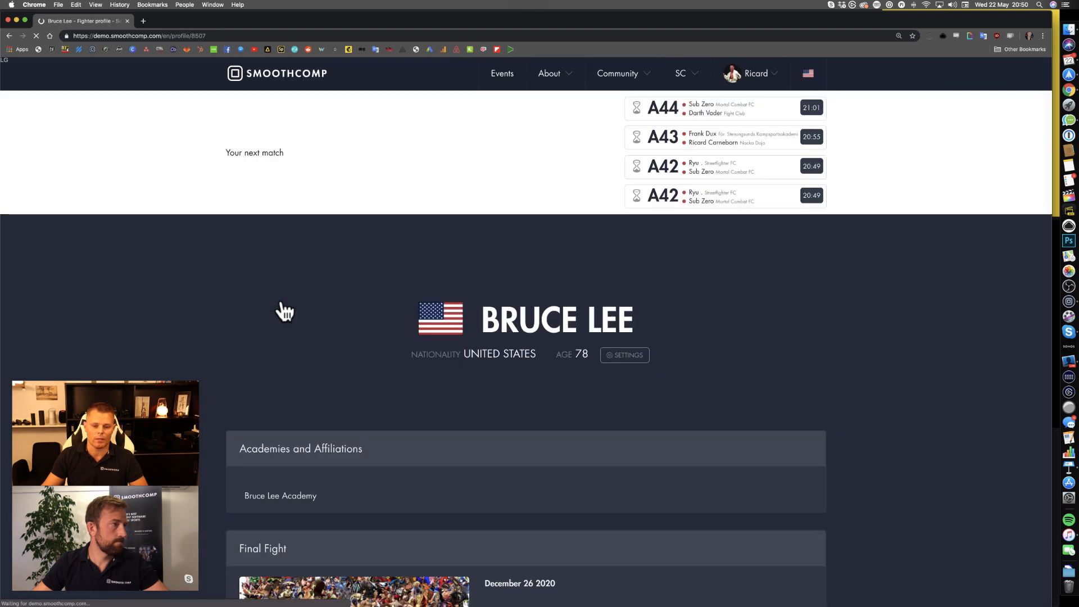
{"action": "scroll", "coordinate": [282, 301], "scroll_direction": "down", "scroll_amount": 10}
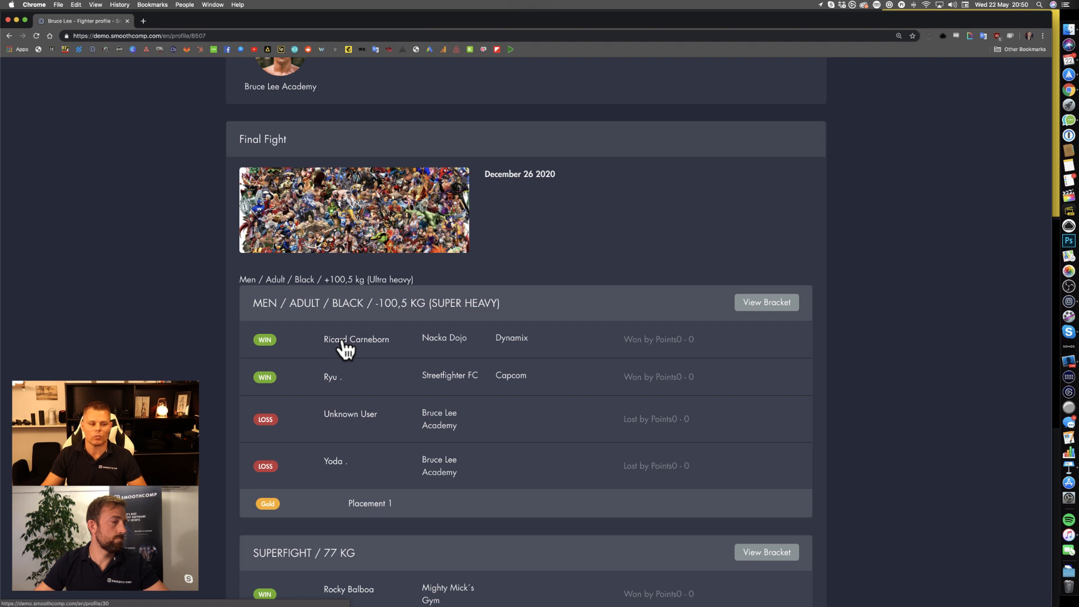
{"action": "scroll", "coordinate": [344, 349], "scroll_direction": "up", "scroll_amount": 5}
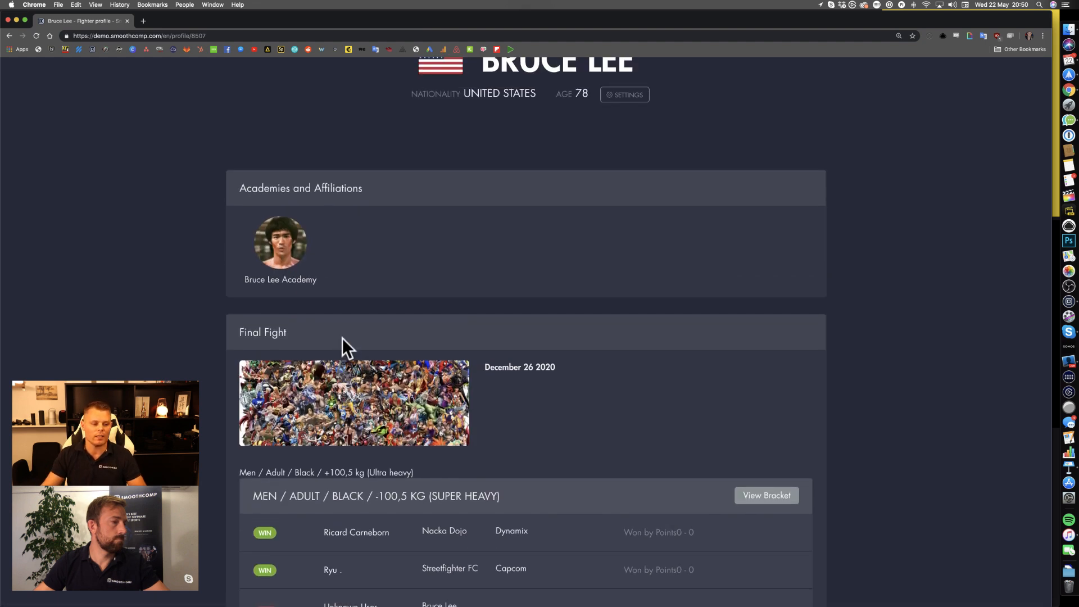
{"action": "scroll", "coordinate": [342, 339], "scroll_direction": "up", "scroll_amount": 5}
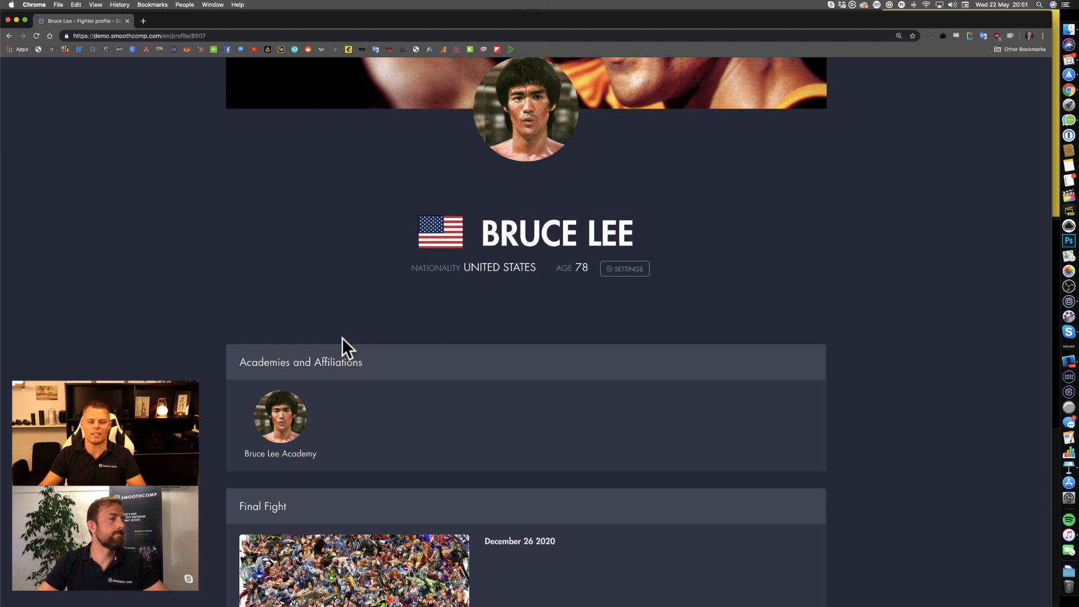
{"action": "scroll", "coordinate": [342, 338], "scroll_direction": "up", "scroll_amount": 3}
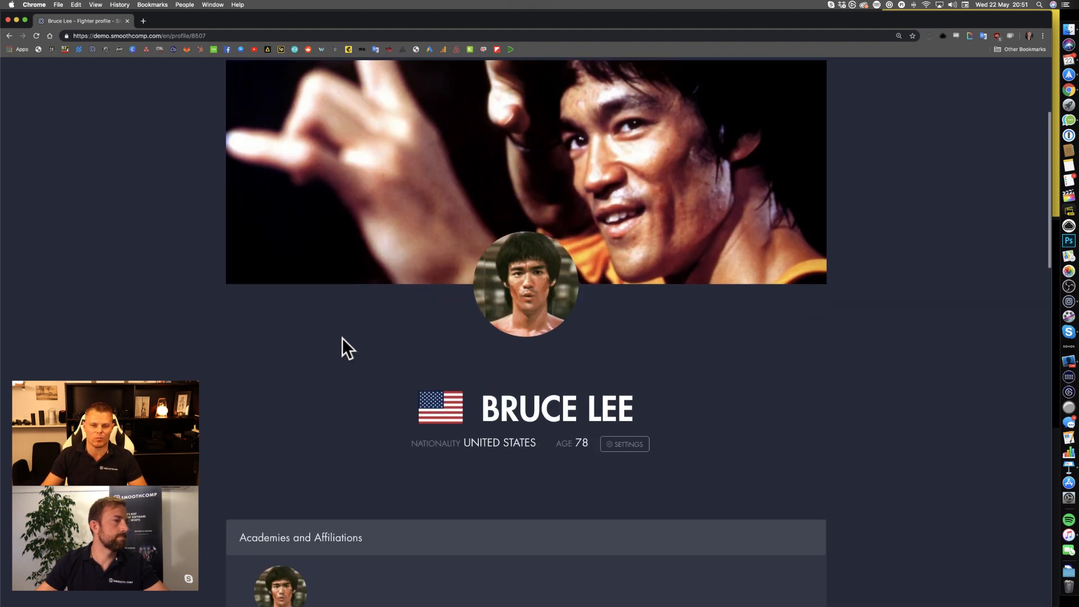
{"action": "scroll", "coordinate": [342, 338], "scroll_direction": "up", "scroll_amount": 1}
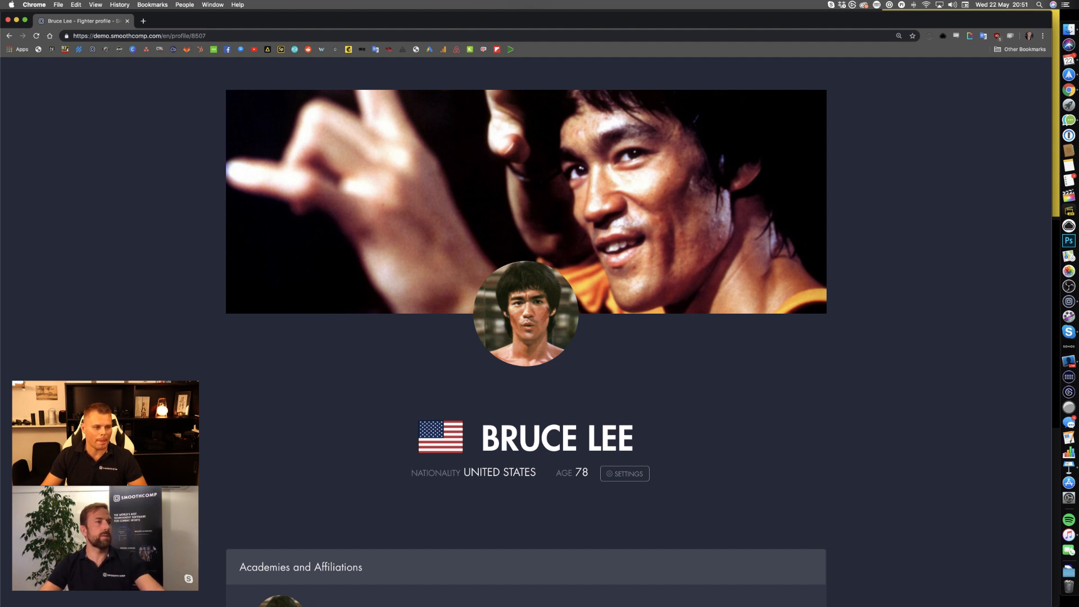
{"action": "scroll", "coordinate": [195, 362], "scroll_direction": "up", "scroll_amount": 3}
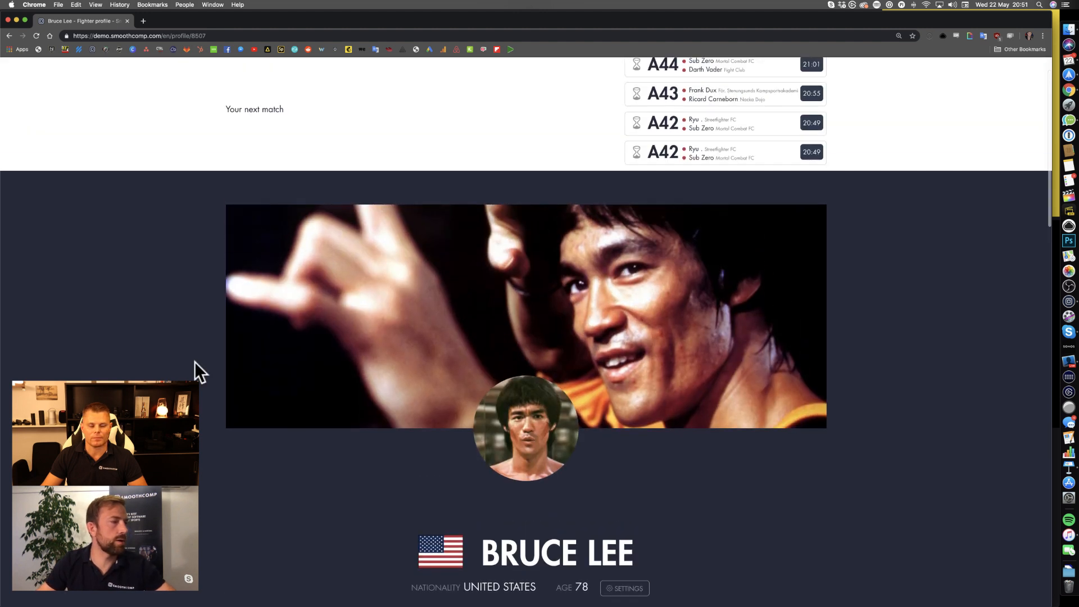
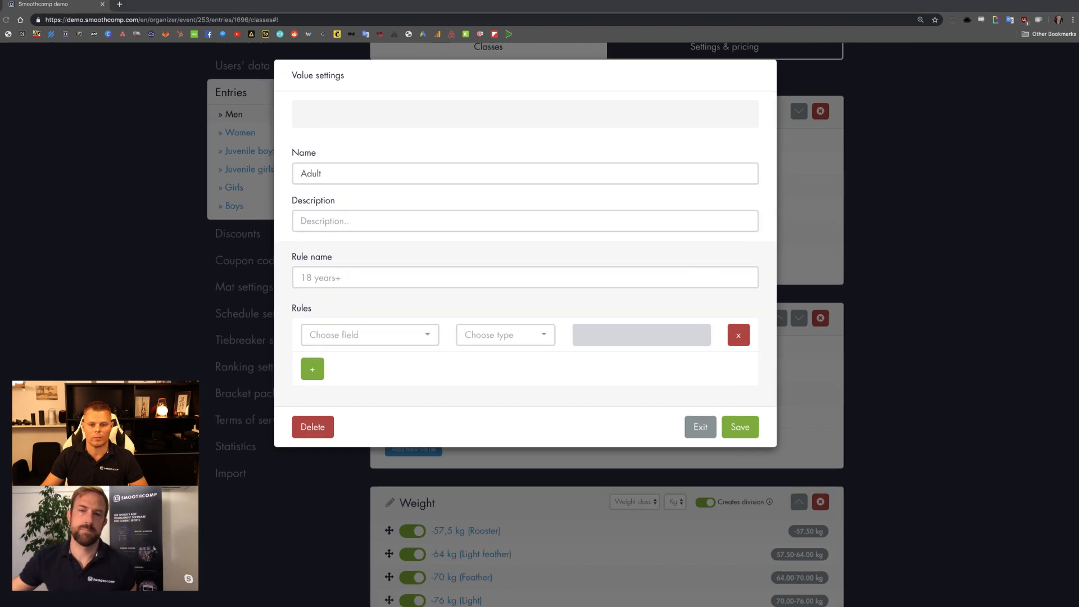
Name the rule for the Adult value in the Men entry 18 years
{"action": "left_click", "coordinate": [320, 277]}
{"action": "type", "text": "18 yr"}
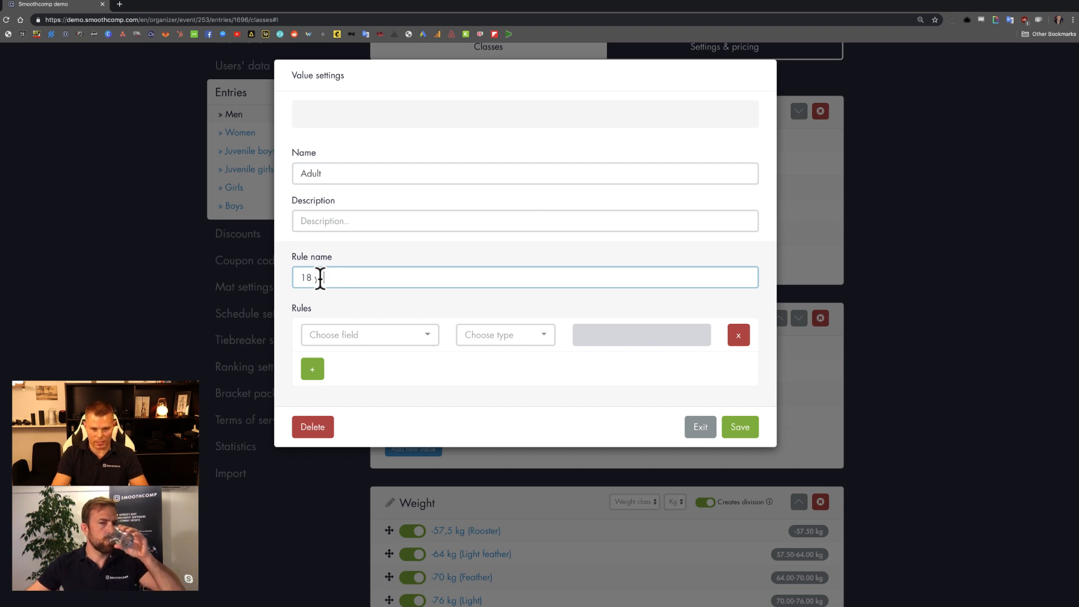
{"action": "type", "text": "rs"}
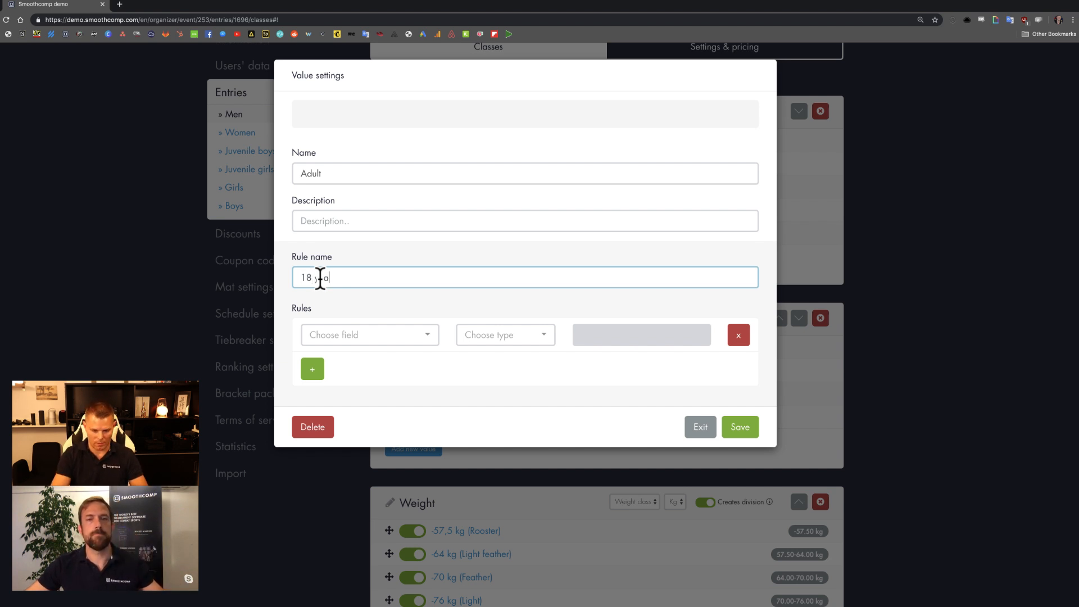
Define the Adult rule so that User: Age, year only is greater or eq 18
{"action": "left_click", "coordinate": [333, 333]}
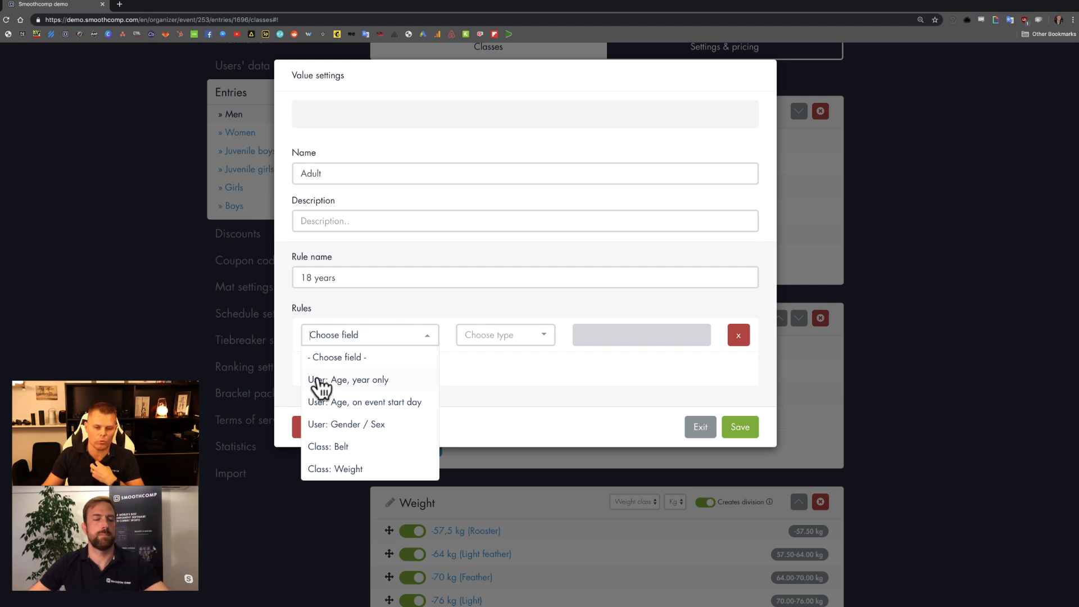
{"action": "left_click", "coordinate": [376, 384]}
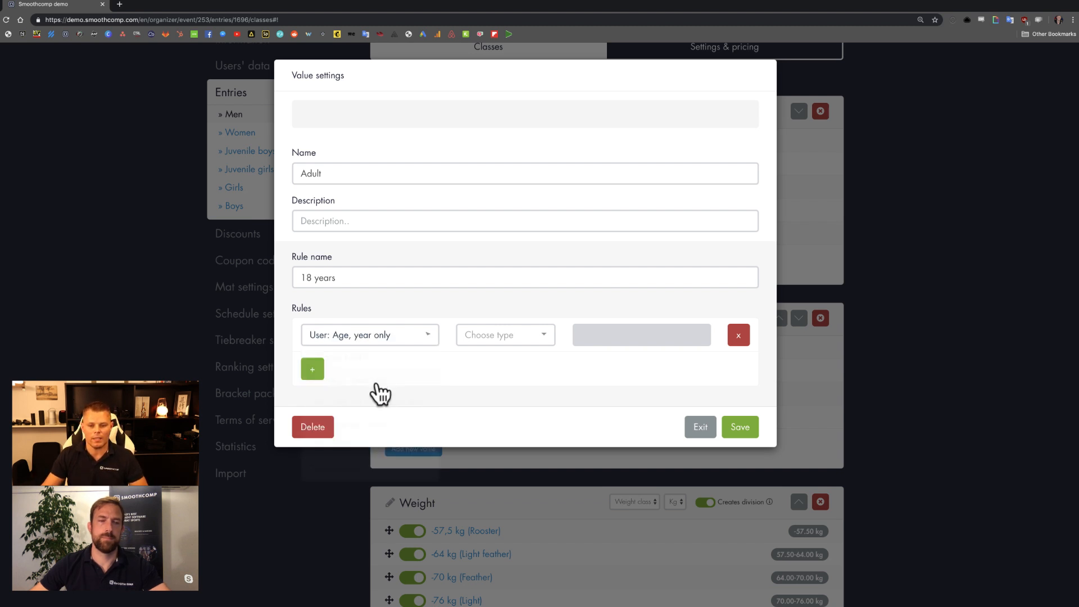
{"action": "left_click", "coordinate": [477, 336]}
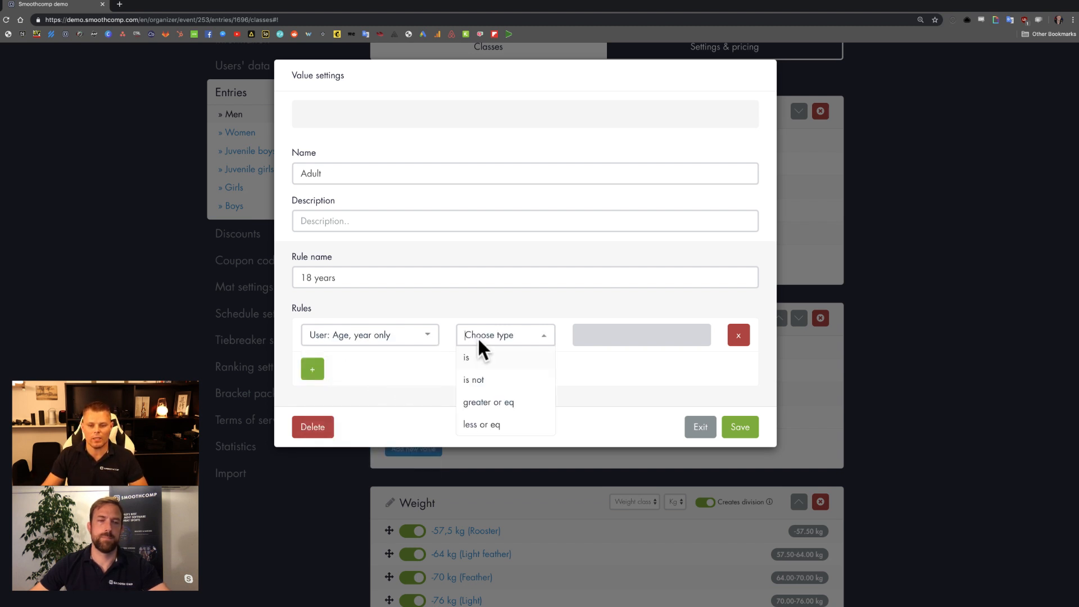
{"action": "left_click", "coordinate": [492, 405]}
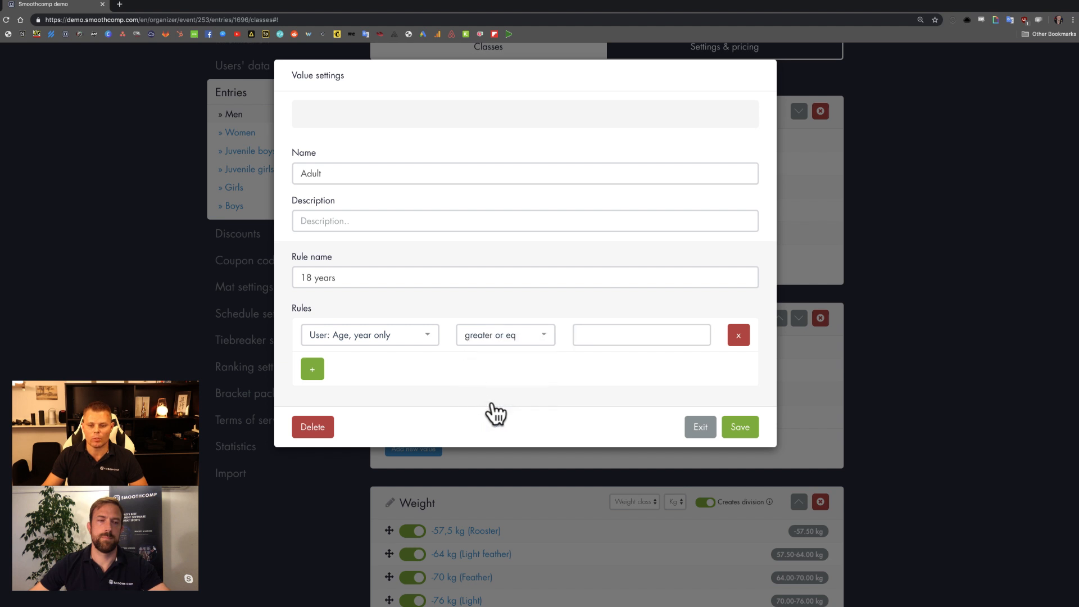
{"action": "left_click", "coordinate": [610, 336]}
{"action": "type", "text": "18"}
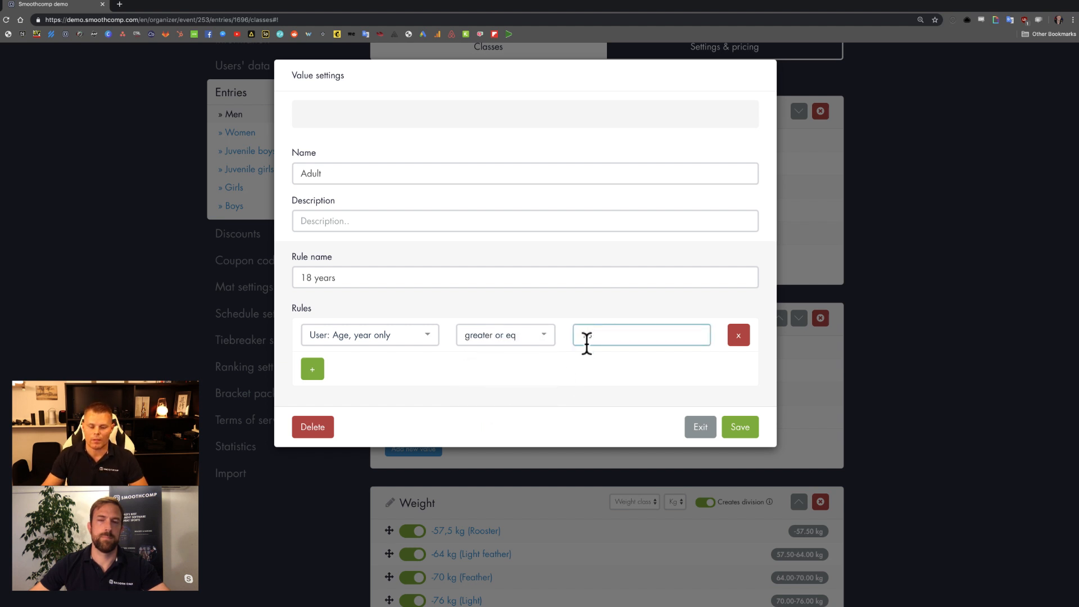
Add a second condition to the Adult value's rule so that User: Gender / Sex is Male, and save the value settings
{"action": "left_click", "coordinate": [540, 369]}
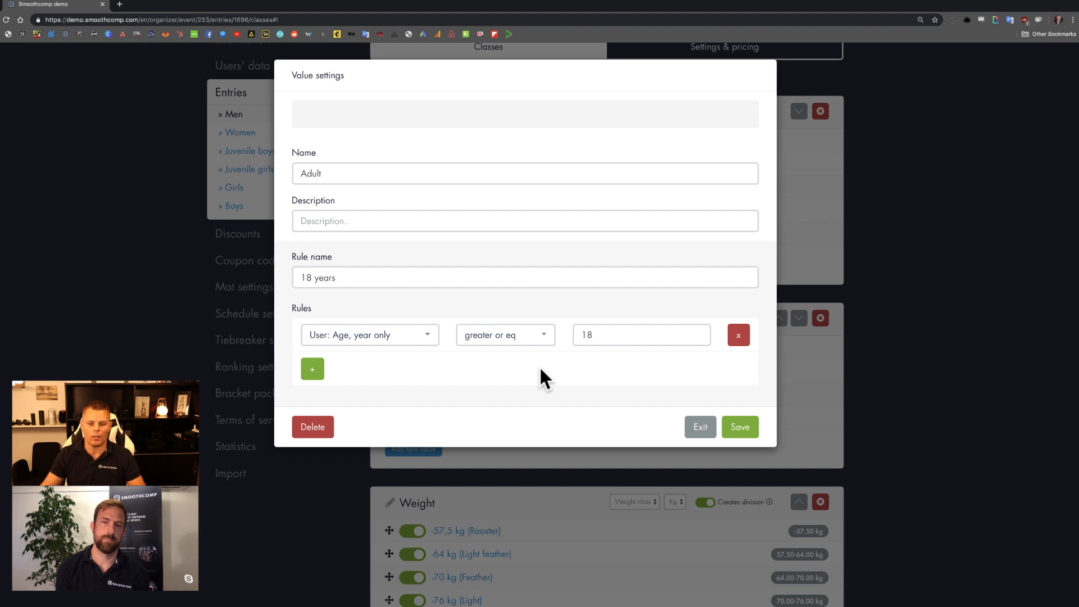
{"action": "left_click", "coordinate": [313, 369]}
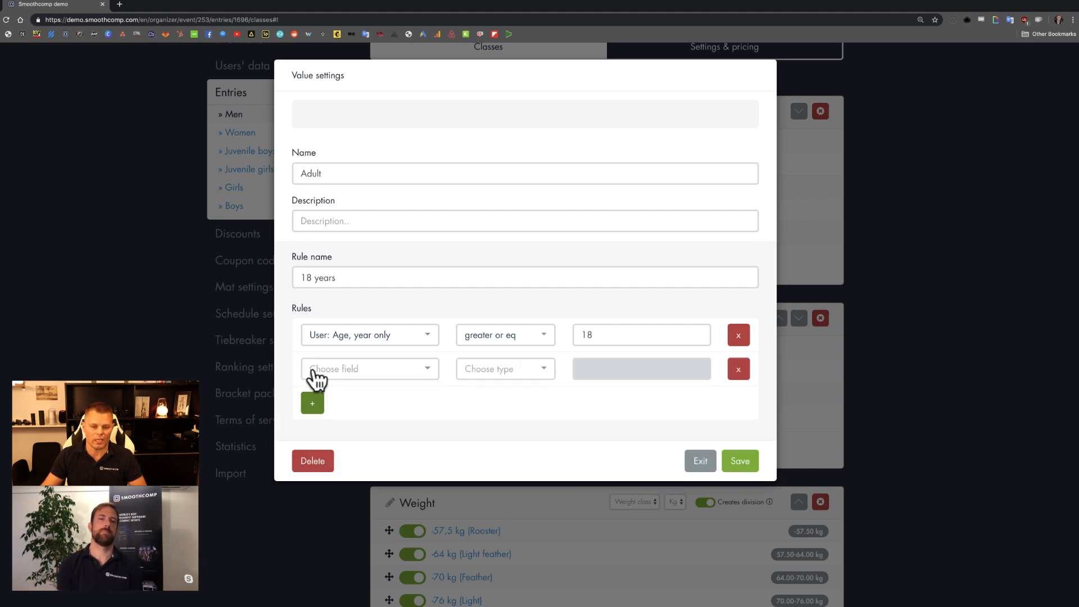
{"action": "left_click", "coordinate": [333, 368]}
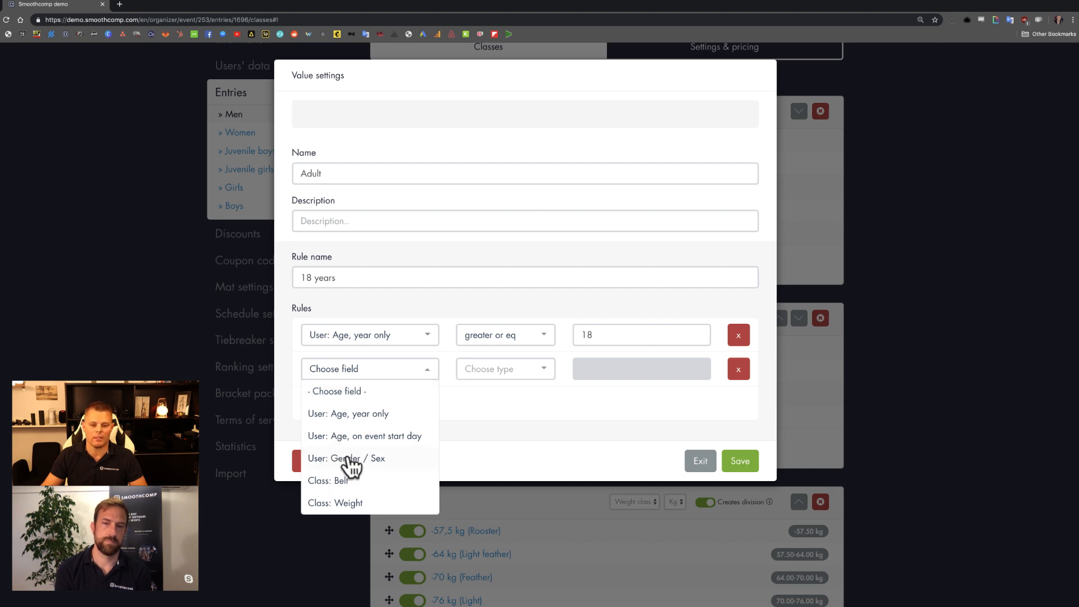
{"action": "left_click", "coordinate": [375, 460]}
{"action": "left_click", "coordinate": [502, 372]}
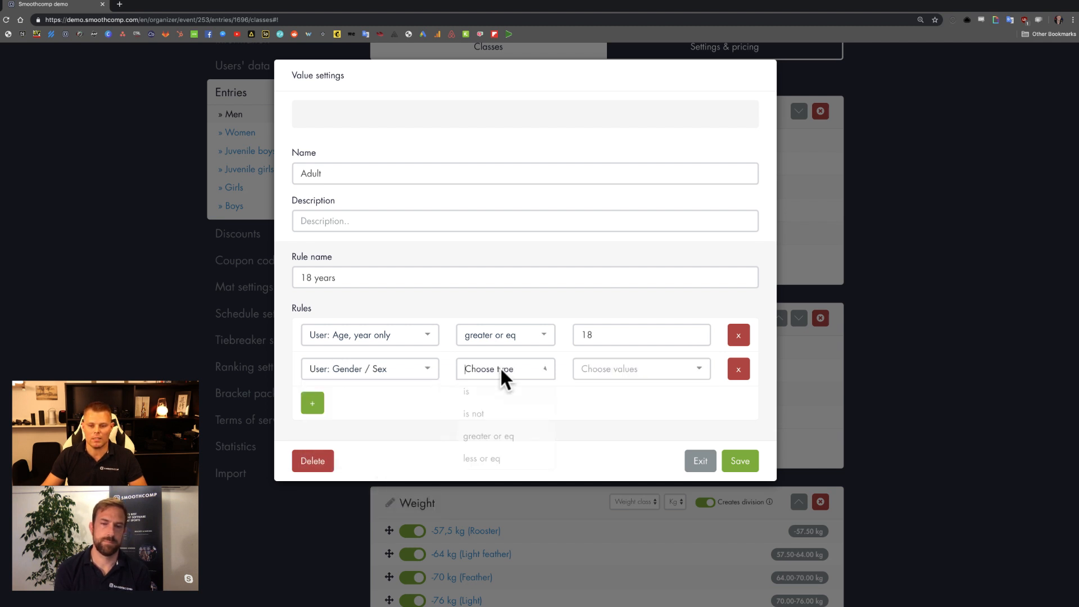
{"action": "left_click", "coordinate": [472, 393]}
{"action": "left_click", "coordinate": [582, 375]}
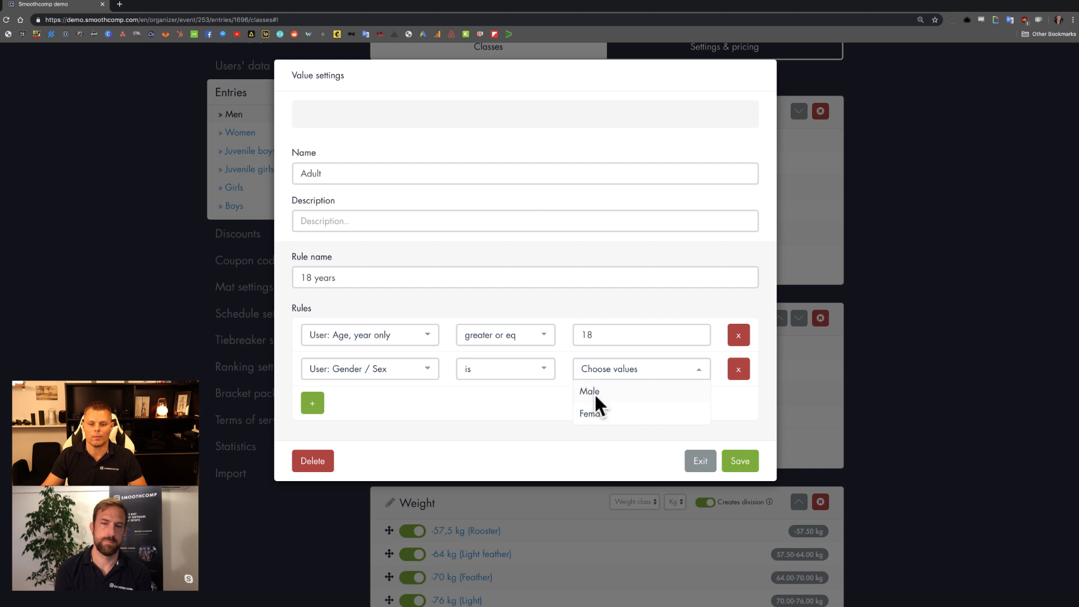
{"action": "left_click", "coordinate": [595, 390]}
{"action": "left_click", "coordinate": [490, 417]}
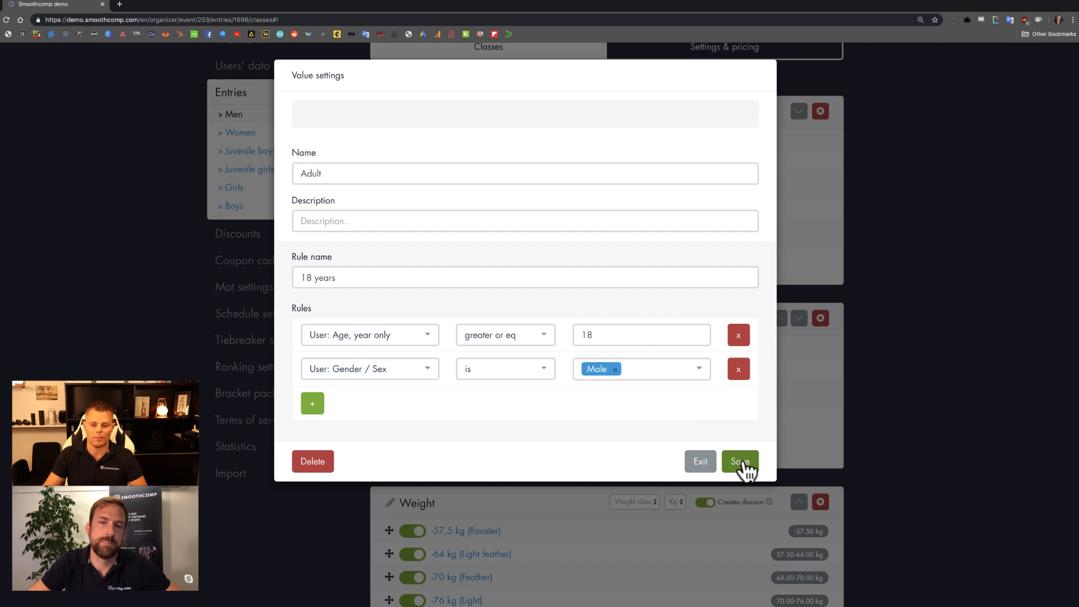
{"action": "left_click", "coordinate": [745, 466]}
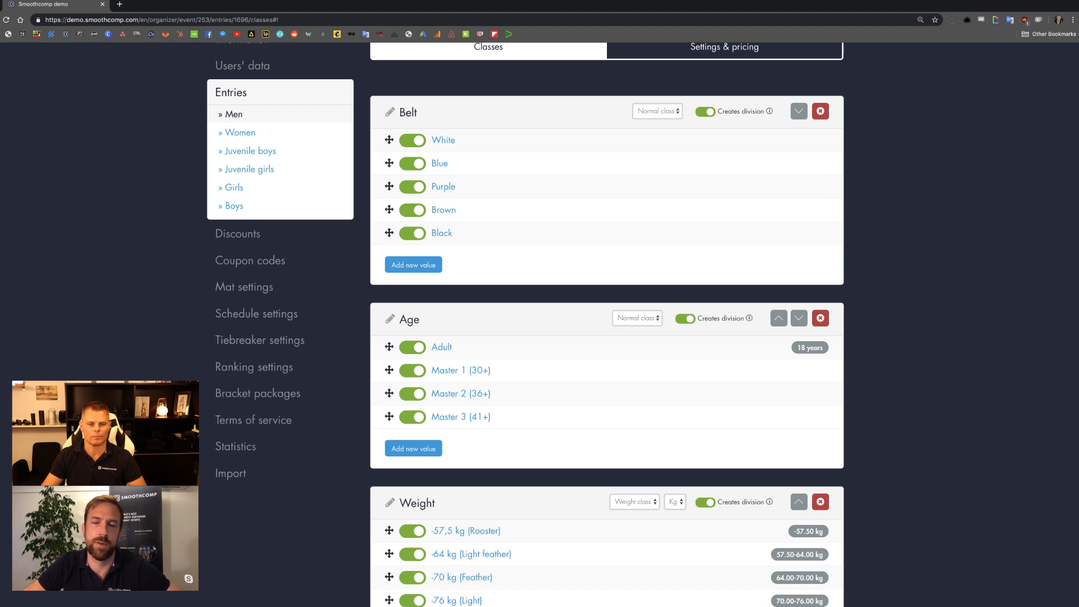
Start registering for the event with the athlete profile between Luke Skywalker and Sub Zero, and save the user details to reach the entries
{"action": "scroll", "coordinate": [576, 250], "scroll_direction": "up", "scroll_amount": 5}
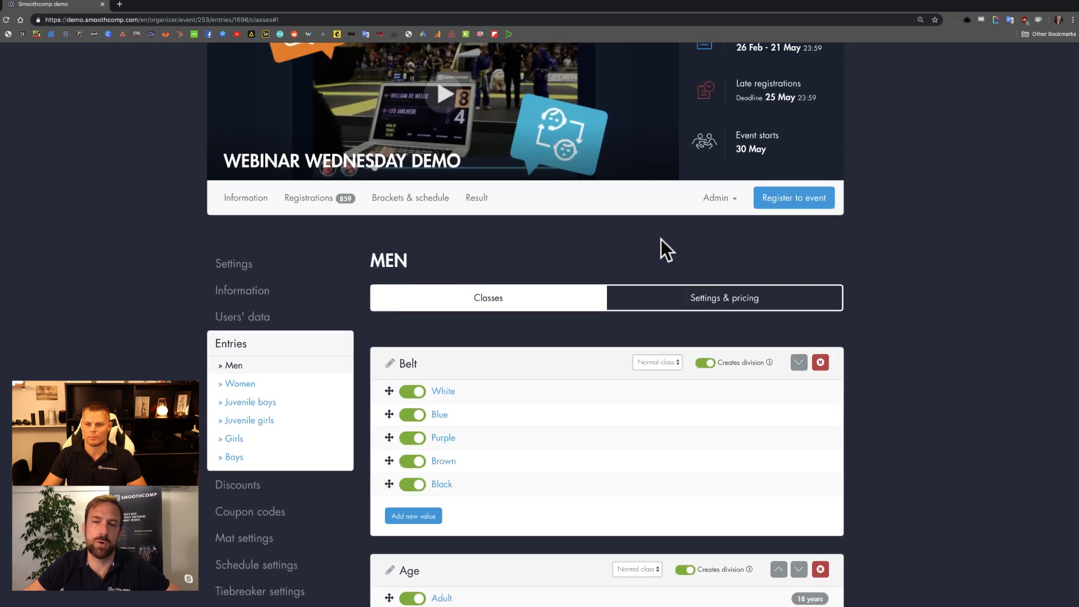
{"action": "left_click", "coordinate": [772, 198]}
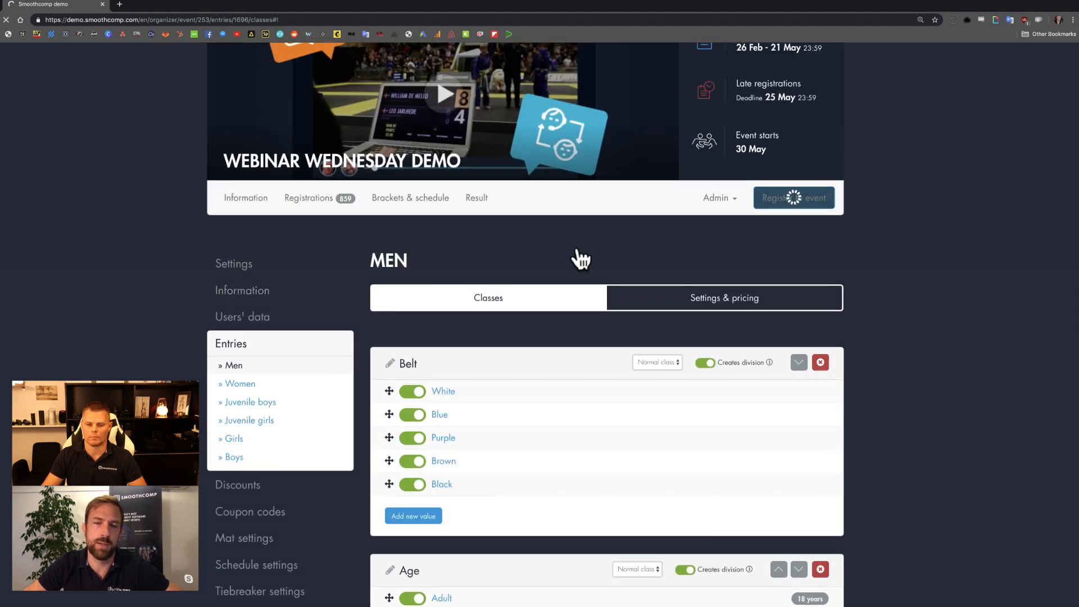
{"action": "scroll", "coordinate": [579, 257], "scroll_direction": "down", "scroll_amount": 5}
{"action": "scroll", "coordinate": [578, 247], "scroll_direction": "down", "scroll_amount": 3}
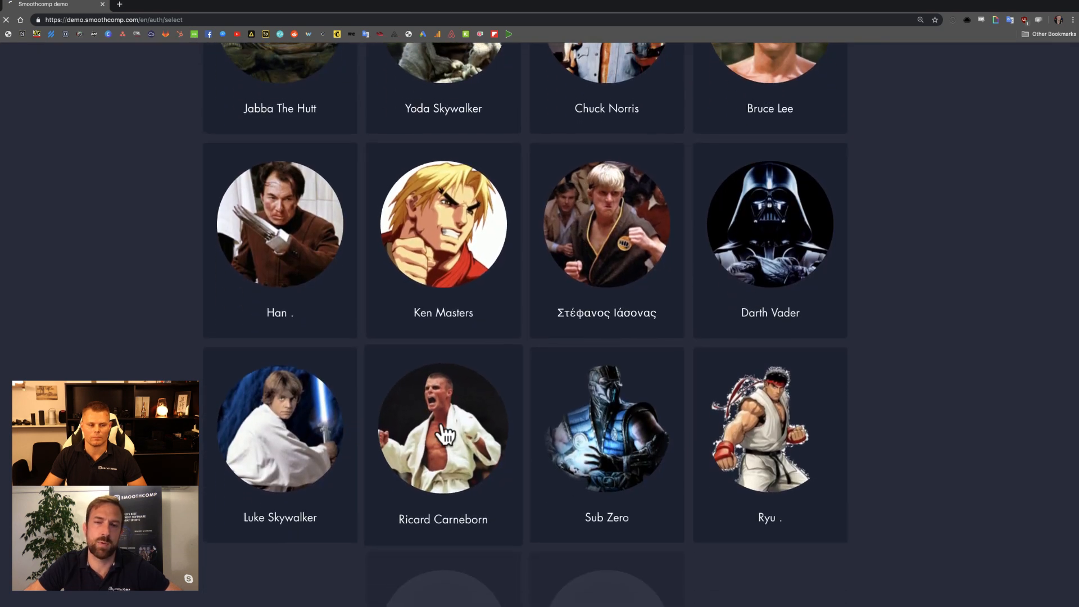
{"action": "left_click", "coordinate": [446, 434]}
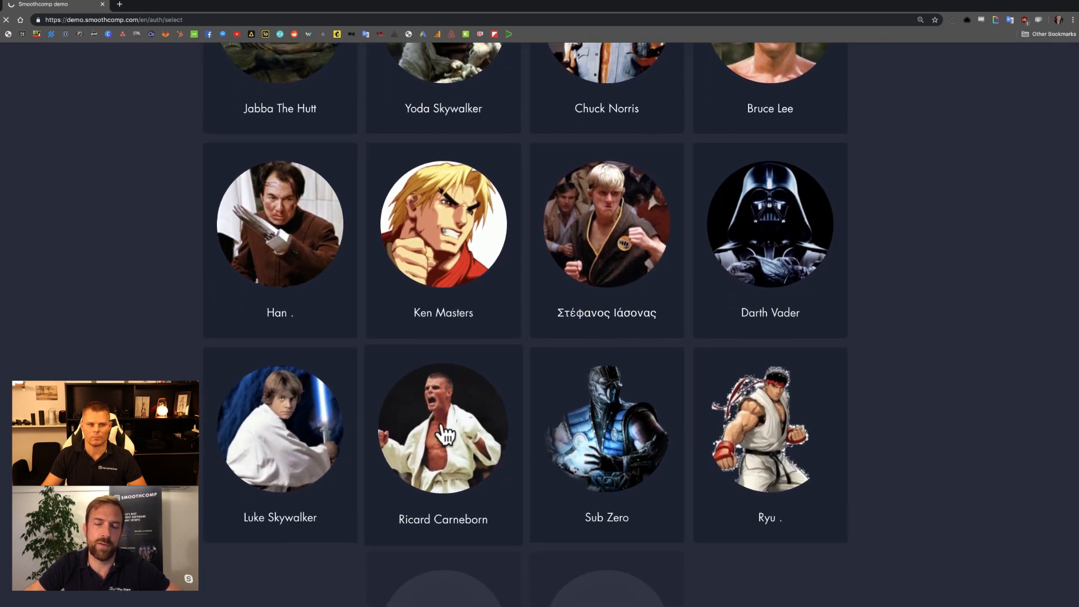
{"action": "scroll", "coordinate": [439, 434], "scroll_direction": "down", "scroll_amount": 7}
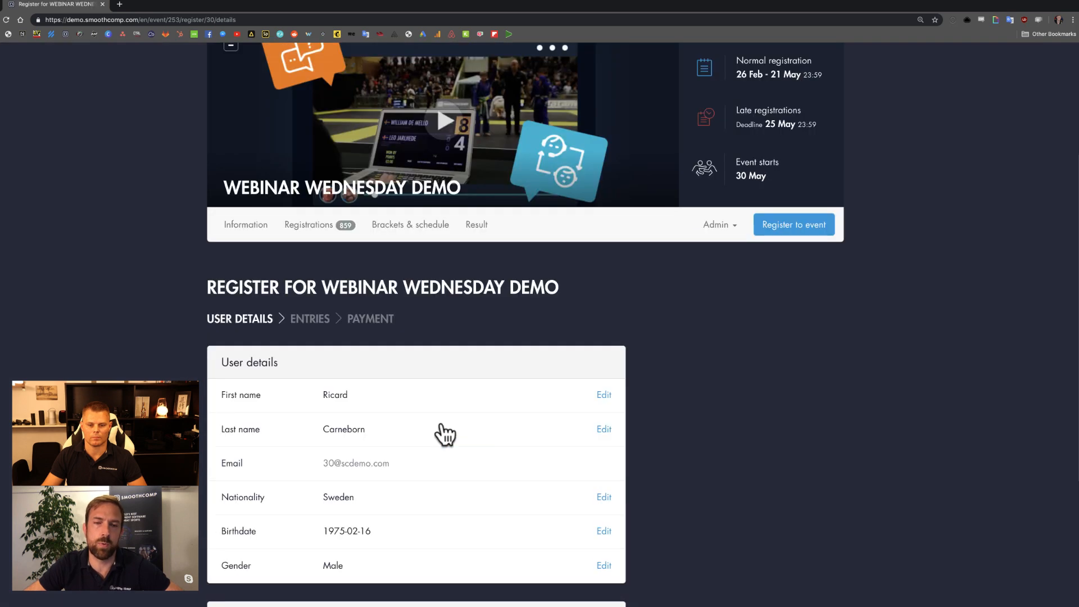
{"action": "left_click", "coordinate": [562, 510]}
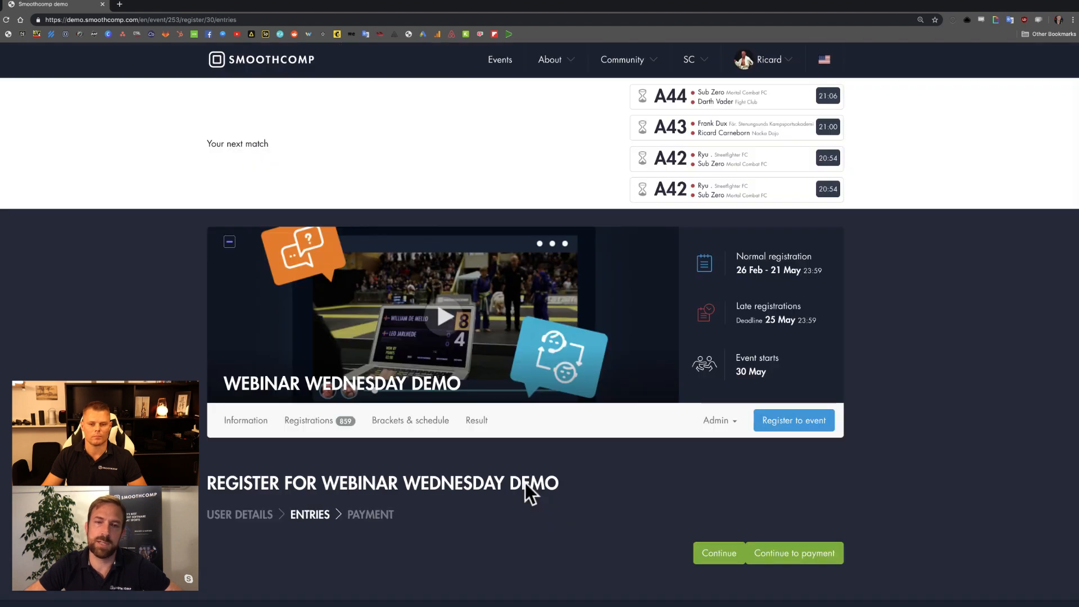
{"action": "scroll", "coordinate": [526, 483], "scroll_direction": "down", "scroll_amount": 8}
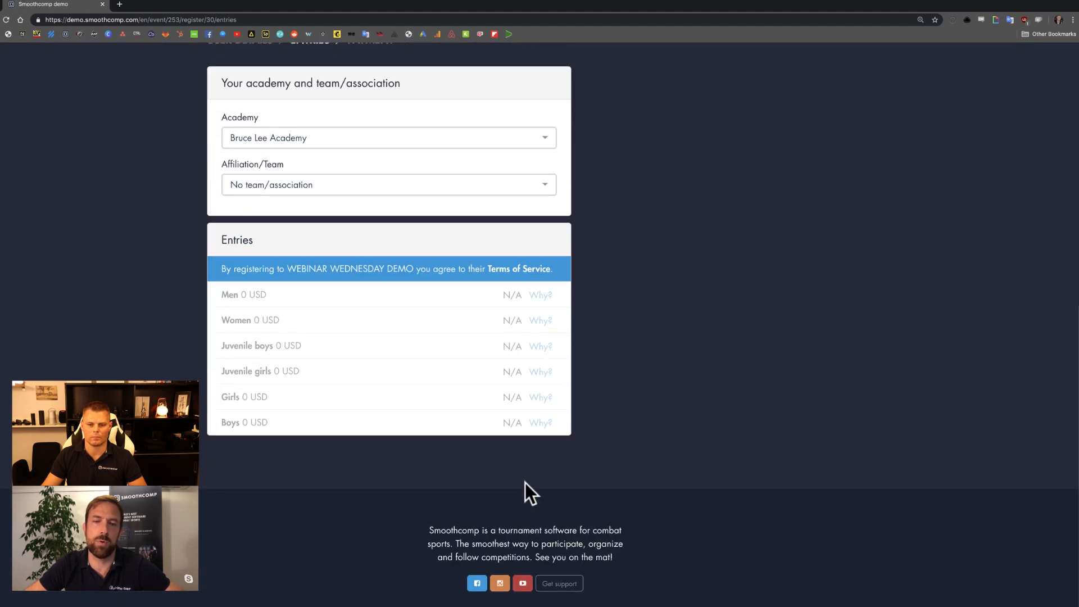
Check the reason given for the Men entry being unavailable for registration
{"action": "left_click", "coordinate": [545, 298]}
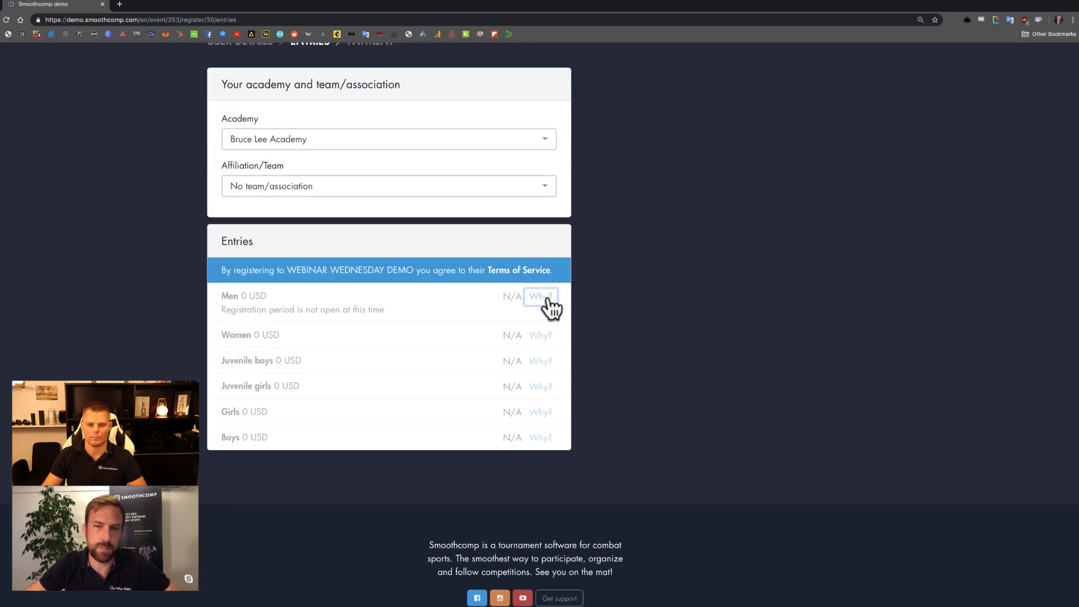
{"action": "scroll", "coordinate": [549, 305], "scroll_direction": "up", "scroll_amount": 4}
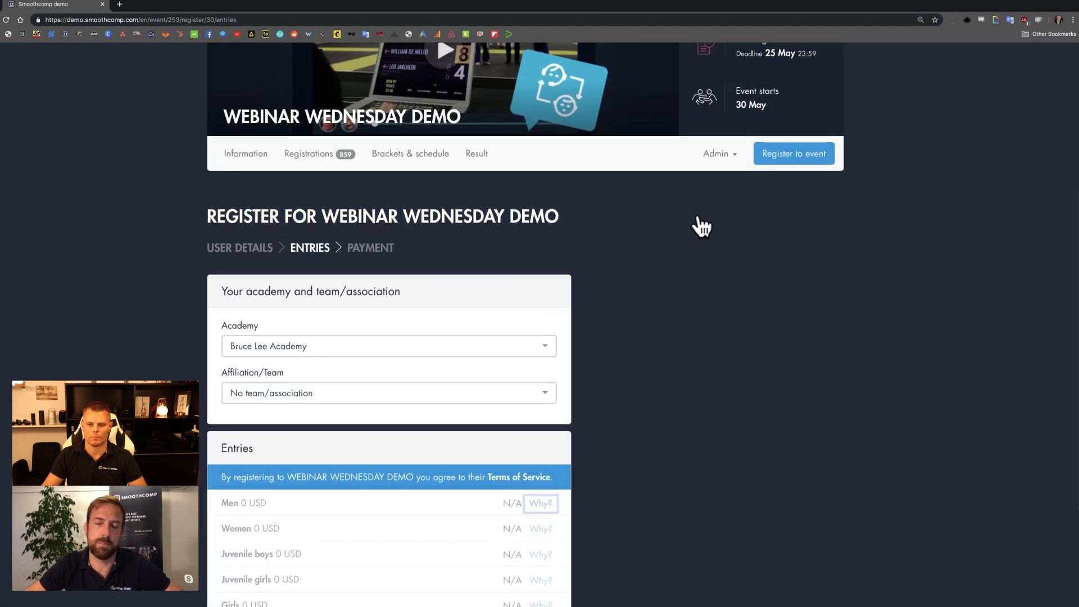
{"action": "scroll", "coordinate": [670, 331], "scroll_direction": "down", "scroll_amount": 2}
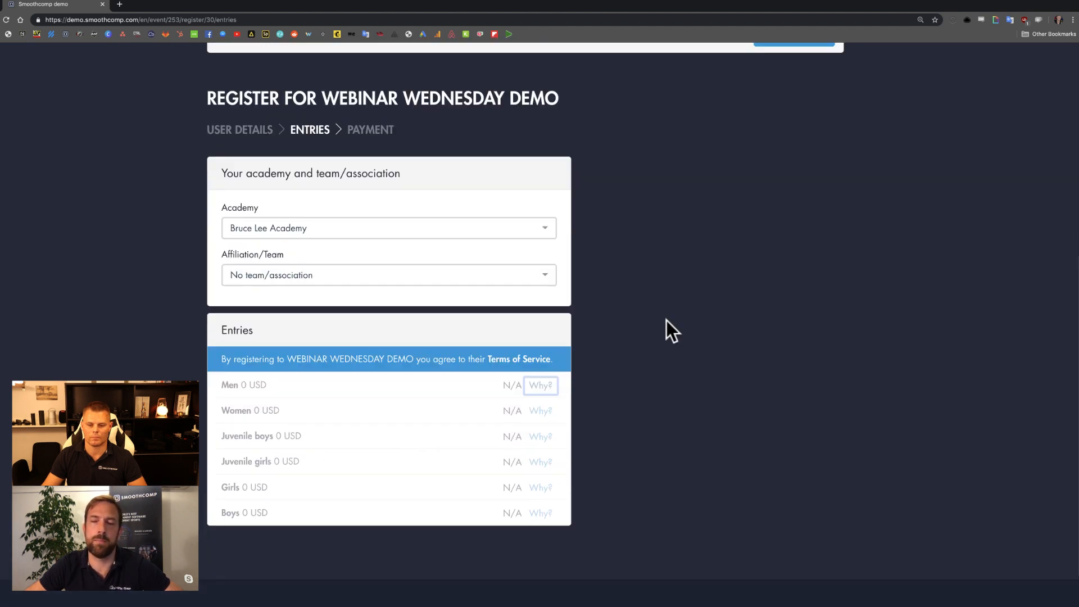
{"action": "left_click", "coordinate": [540, 385]}
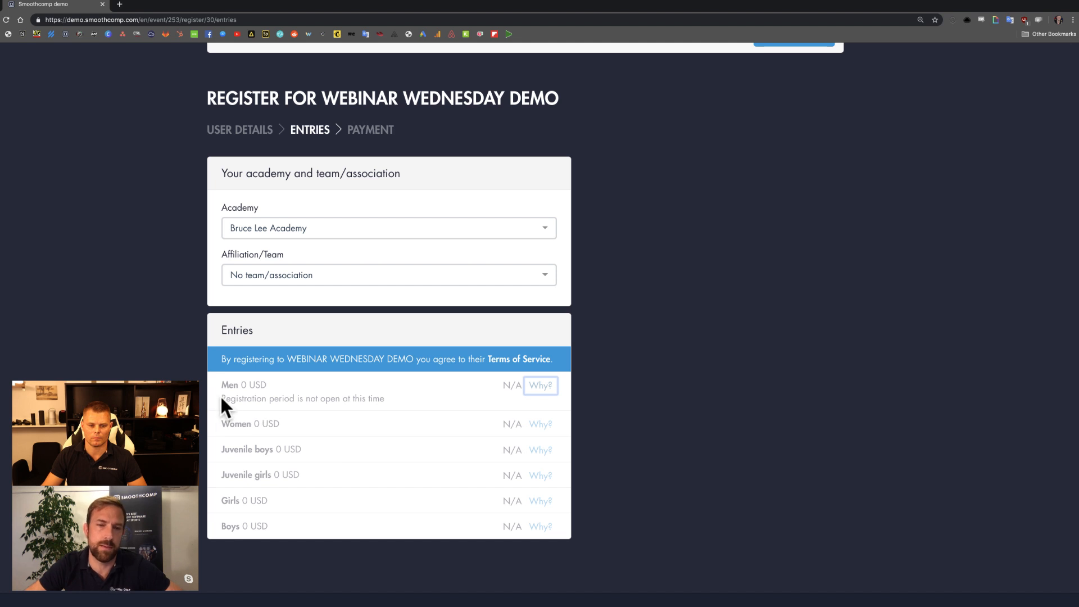
{"action": "left_click_drag", "start_coordinate": [221, 398], "coordinate": [387, 401]}
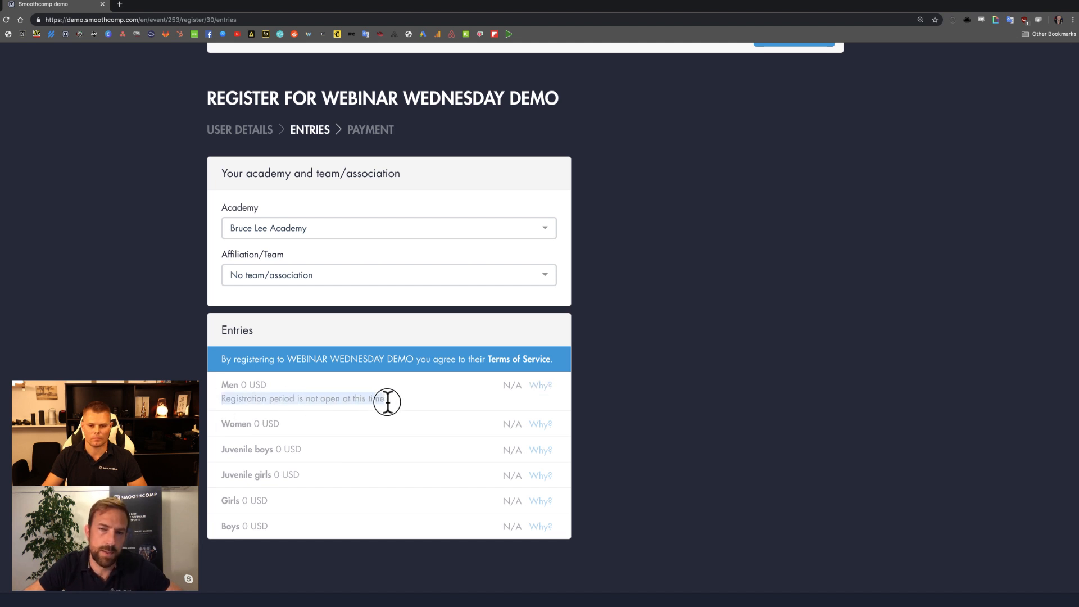
{"action": "left_click", "coordinate": [712, 347]}
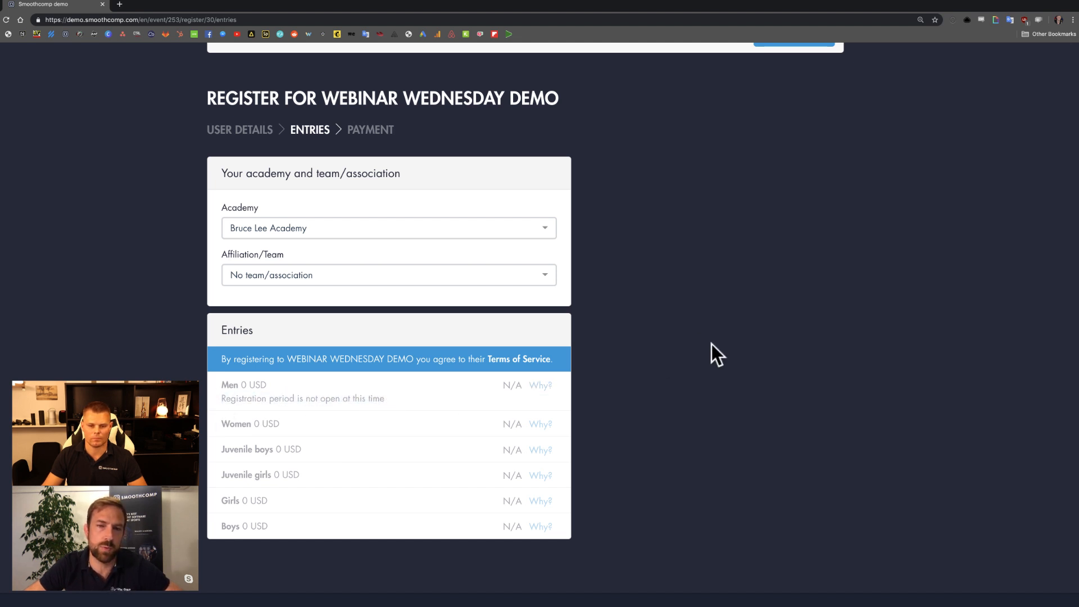
{"action": "scroll", "coordinate": [712, 344], "scroll_direction": "up", "scroll_amount": 1}
{"action": "left_click", "coordinate": [542, 392]}
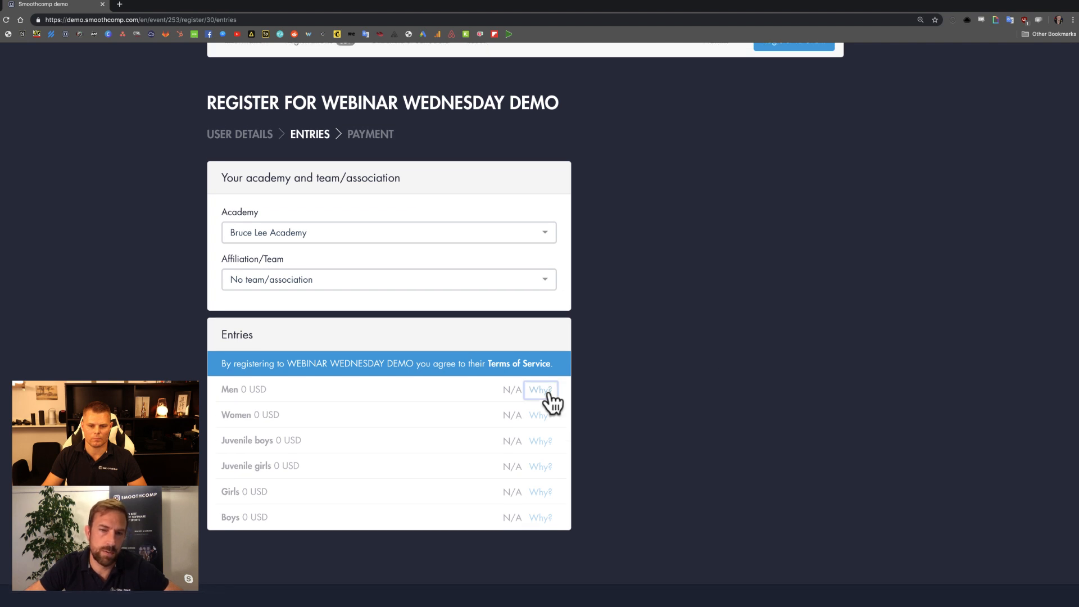
{"action": "left_click", "coordinate": [543, 391]}
In the event settings, set the normal registration period to start on 2019-02-08 at 10:00 and save
{"action": "scroll", "coordinate": [675, 346], "scroll_direction": "up", "scroll_amount": 3}
{"action": "scroll", "coordinate": [677, 352], "scroll_direction": "up", "scroll_amount": 2}
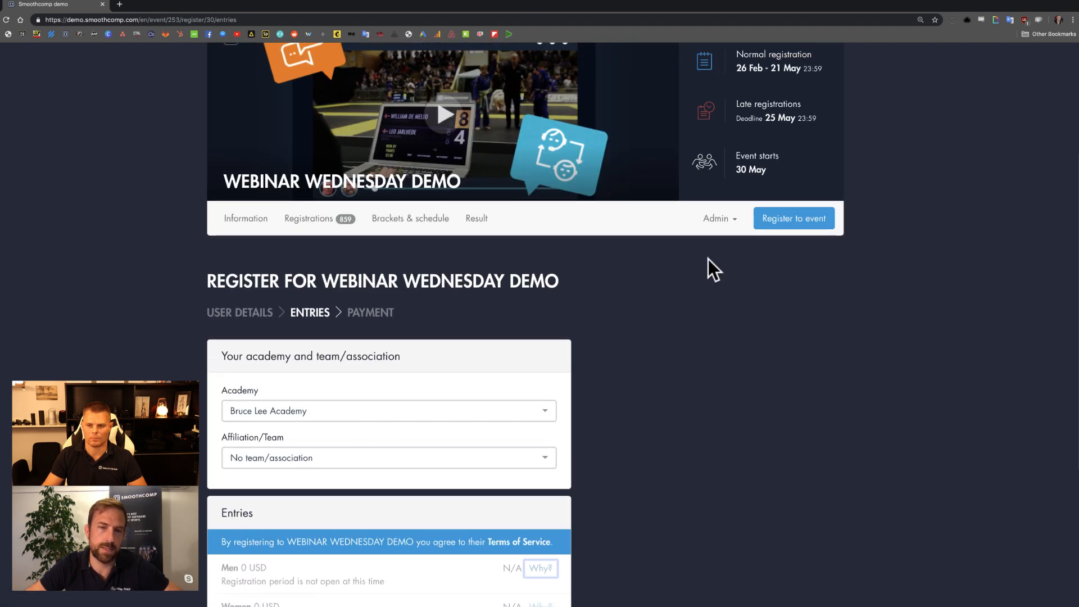
{"action": "left_click", "coordinate": [714, 218]}
{"action": "left_click", "coordinate": [682, 249]}
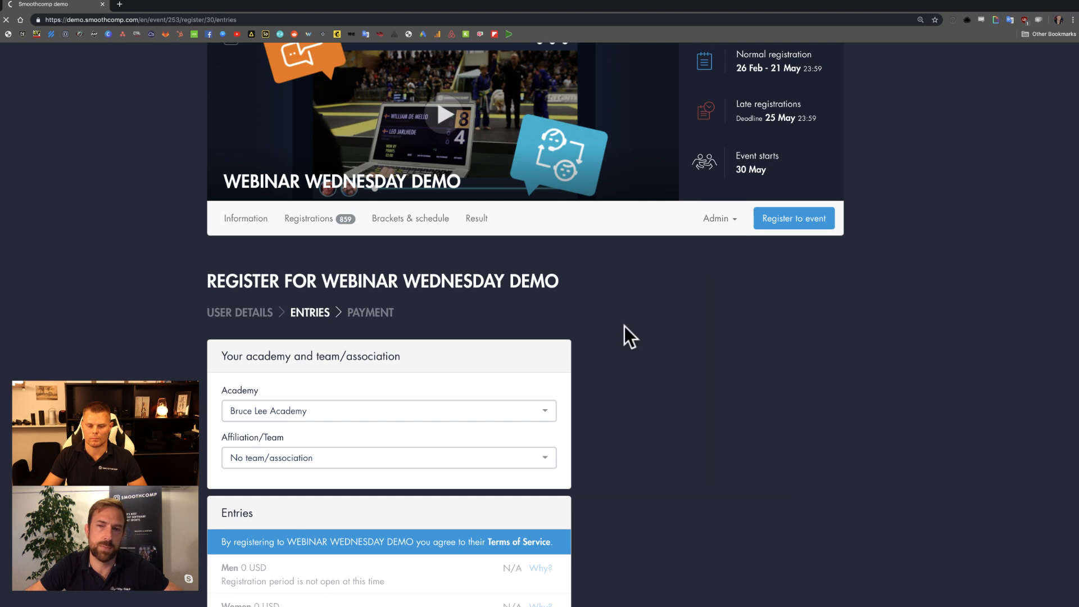
{"action": "scroll", "coordinate": [625, 326], "scroll_direction": "down", "scroll_amount": 5}
{"action": "scroll", "coordinate": [625, 327], "scroll_direction": "down", "scroll_amount": 10}
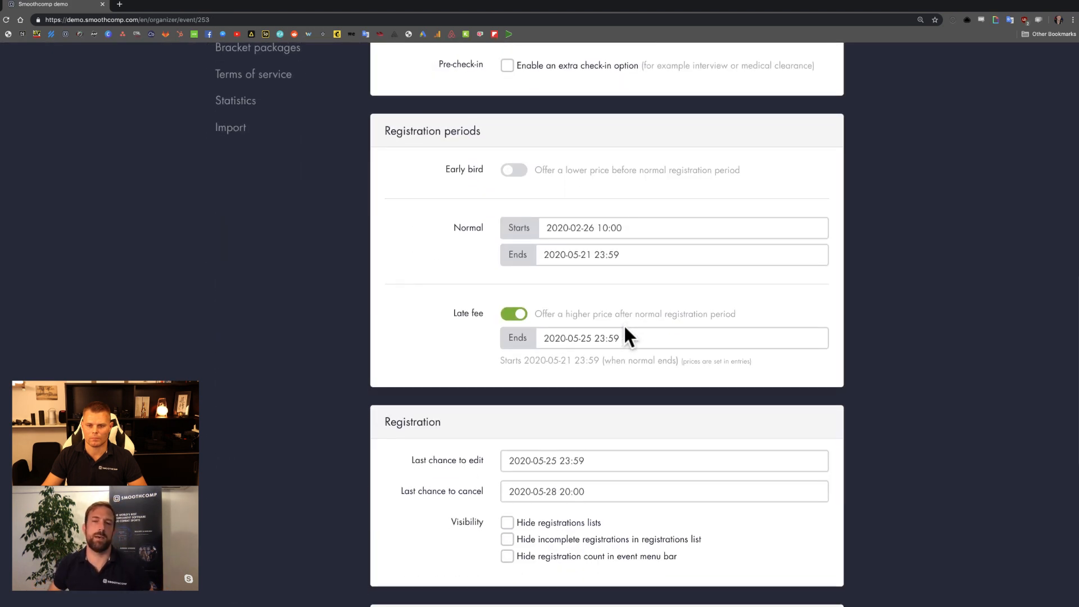
{"action": "left_click", "coordinate": [563, 226]}
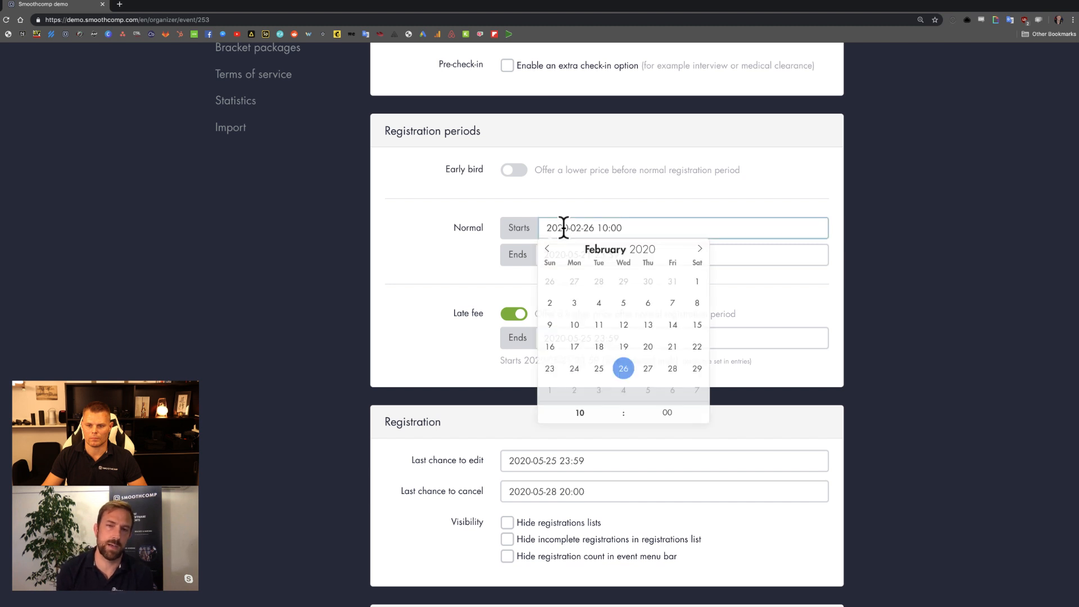
{"action": "left_click", "coordinate": [661, 254]}
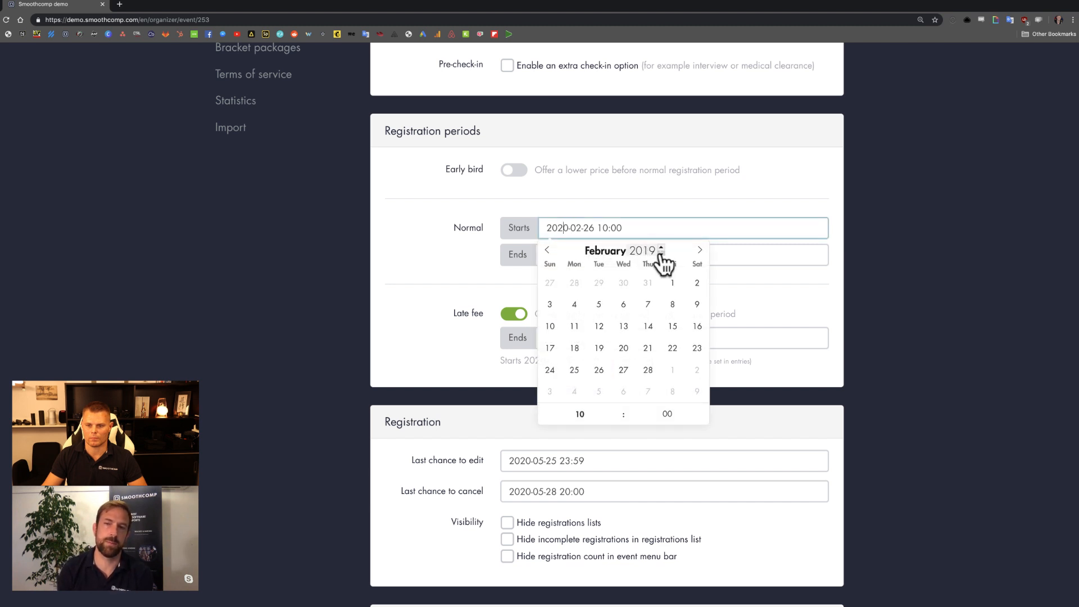
{"action": "left_click", "coordinate": [672, 304]}
{"action": "left_click", "coordinate": [413, 252]}
{"action": "scroll", "coordinate": [413, 249], "scroll_direction": "down", "scroll_amount": 7}
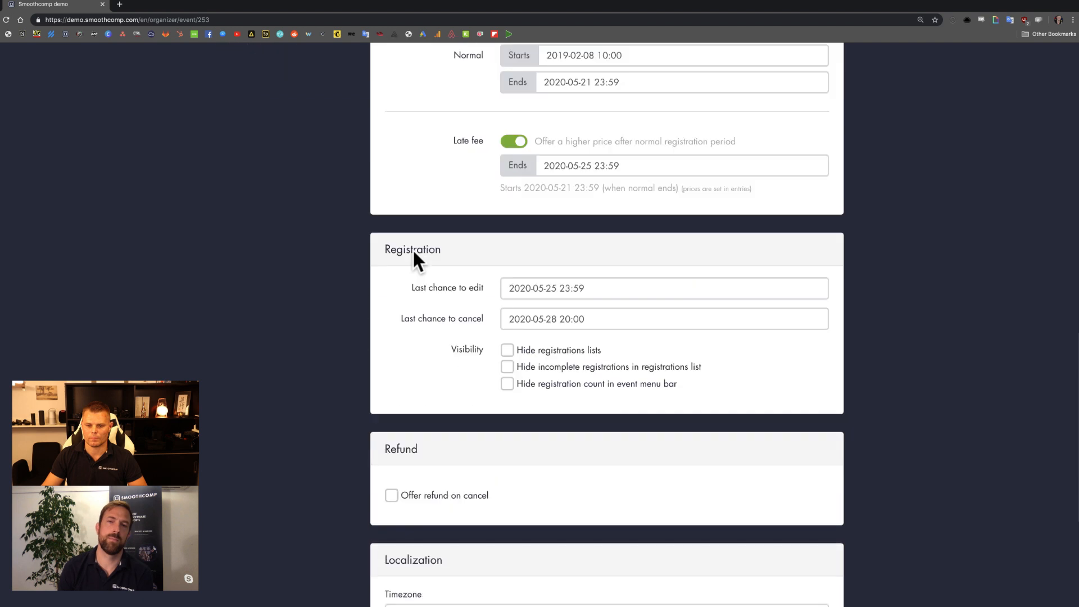
{"action": "left_click", "coordinate": [389, 541]}
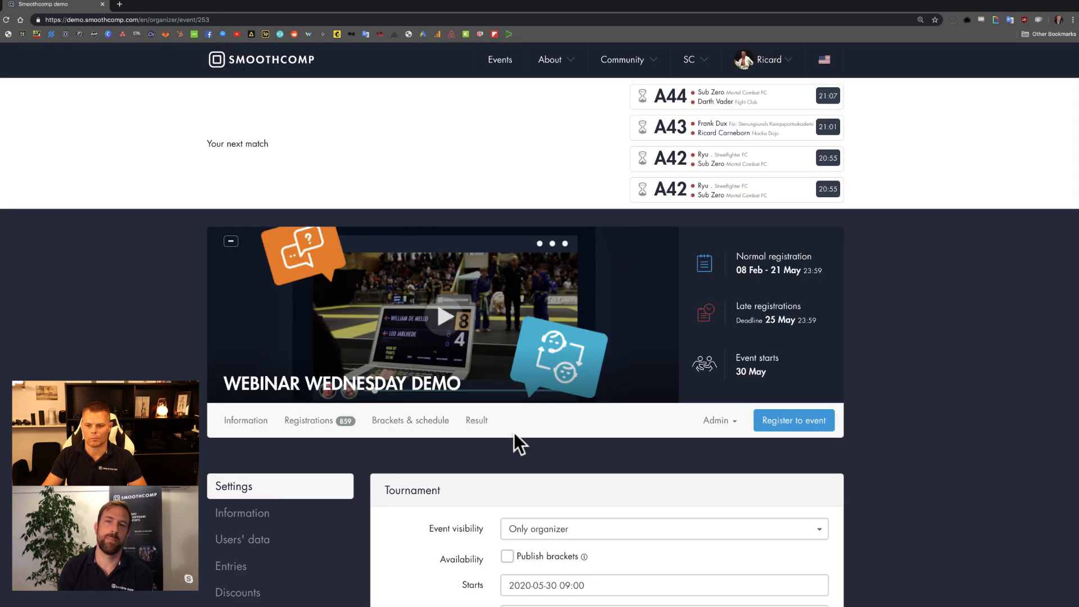
Restart the event registration with the same athlete profile between Luke Skywalker and Sub Zero, and continue past the user details to the entries
{"action": "left_click", "coordinate": [821, 419]}
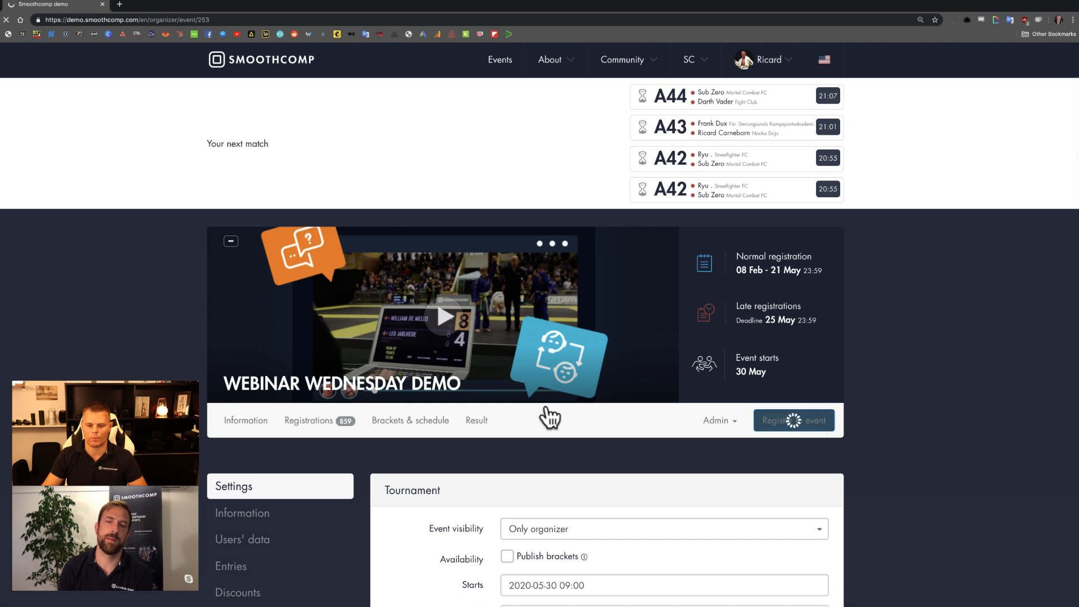
{"action": "scroll", "coordinate": [547, 405], "scroll_direction": "down", "scroll_amount": 6}
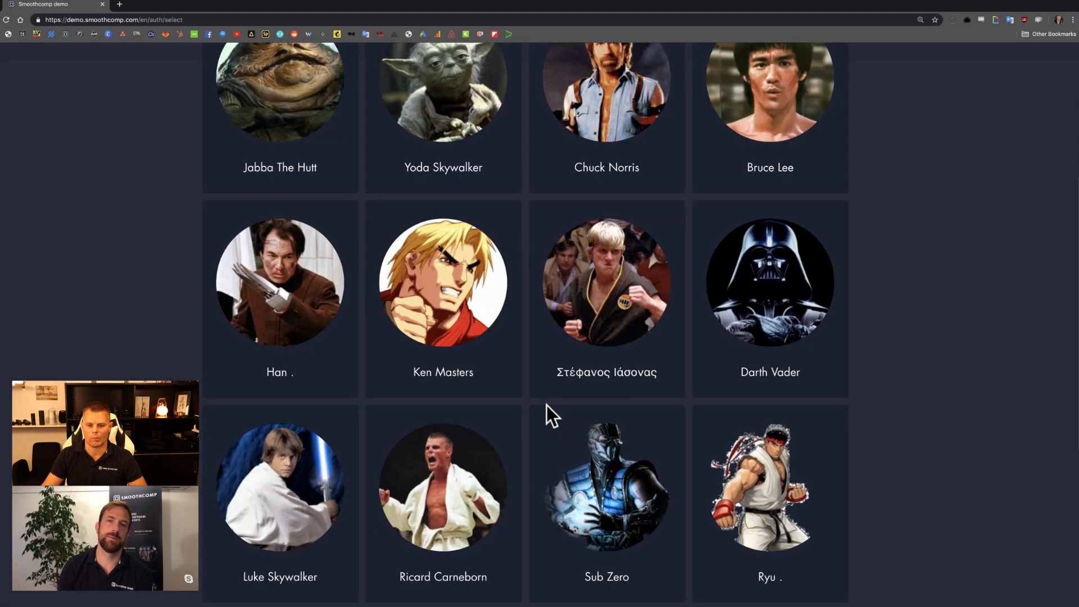
{"action": "left_click", "coordinate": [454, 471]}
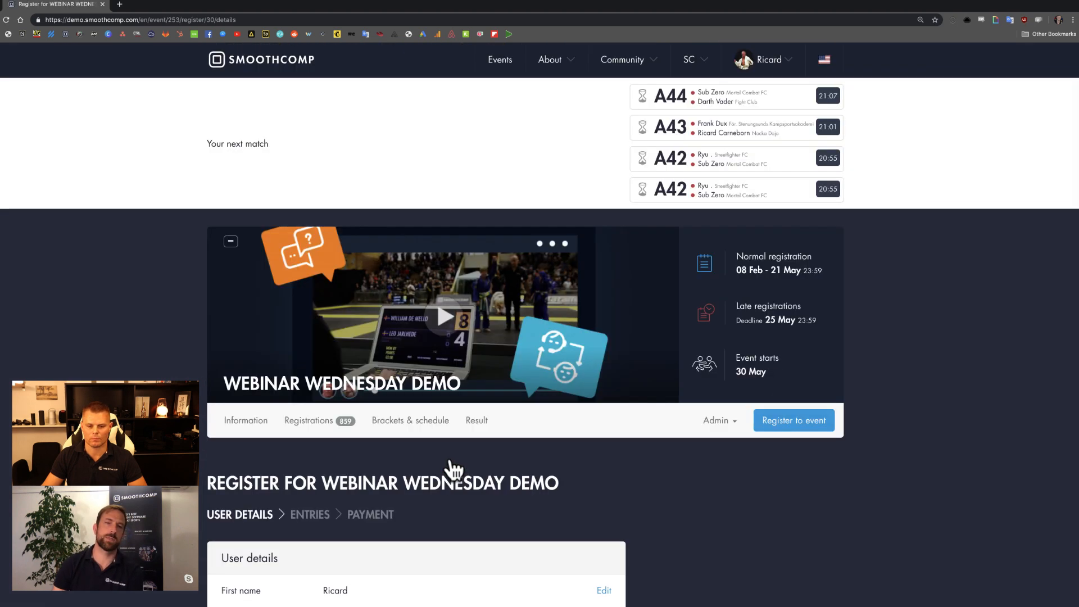
{"action": "scroll", "coordinate": [454, 471], "scroll_direction": "down", "scroll_amount": 5}
{"action": "scroll", "coordinate": [454, 471], "scroll_direction": "down", "scroll_amount": 4}
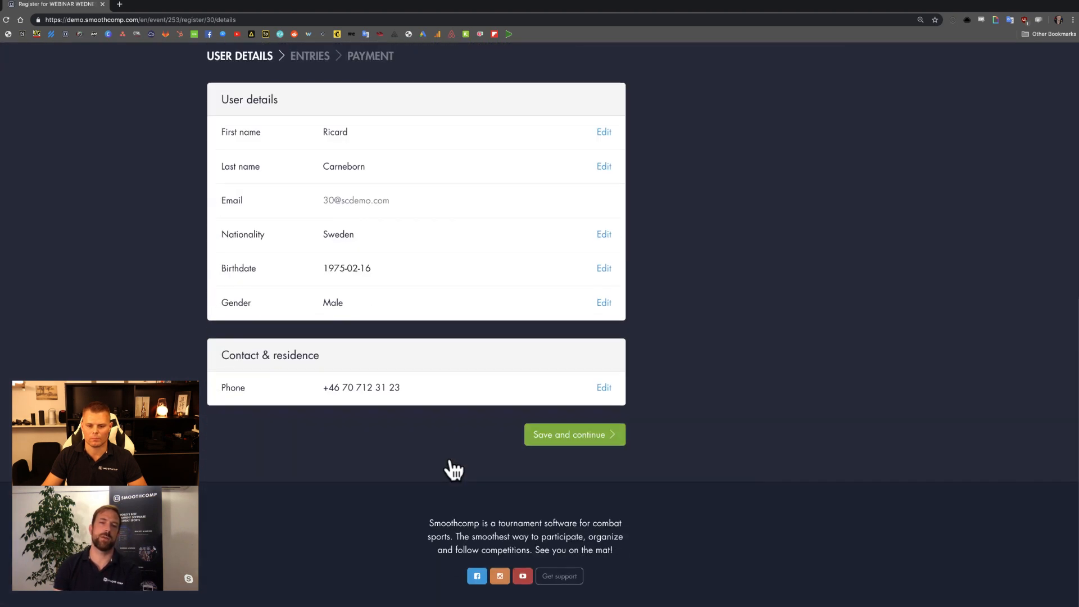
{"action": "left_click", "coordinate": [548, 442]}
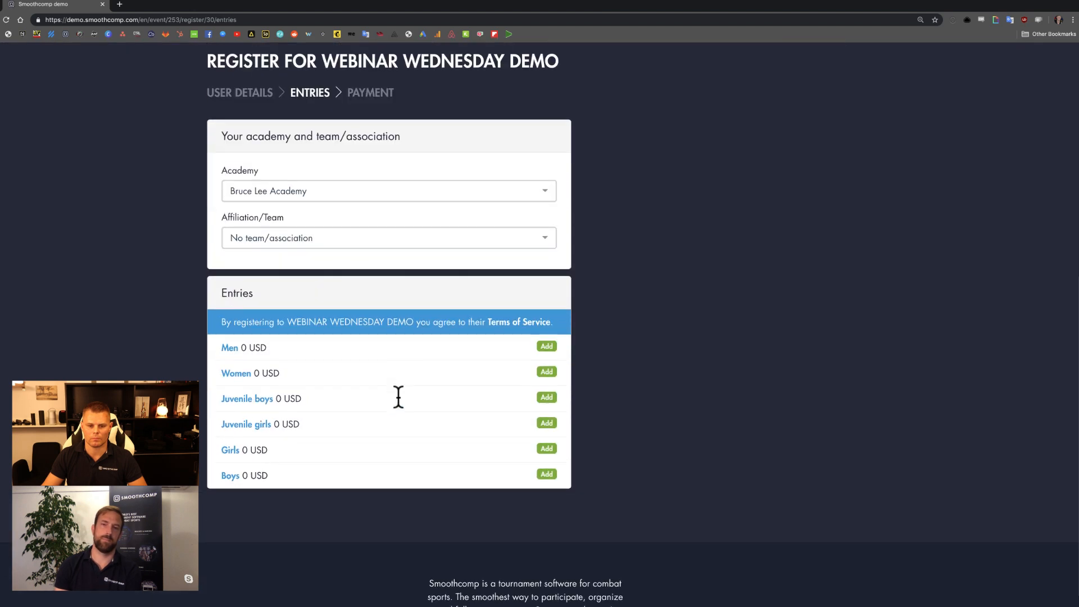
Fill in the Men entry with Black belt, Adult age and the -76 kg (Light) weight class
{"action": "left_click", "coordinate": [229, 344]}
{"action": "left_click", "coordinate": [249, 374]}
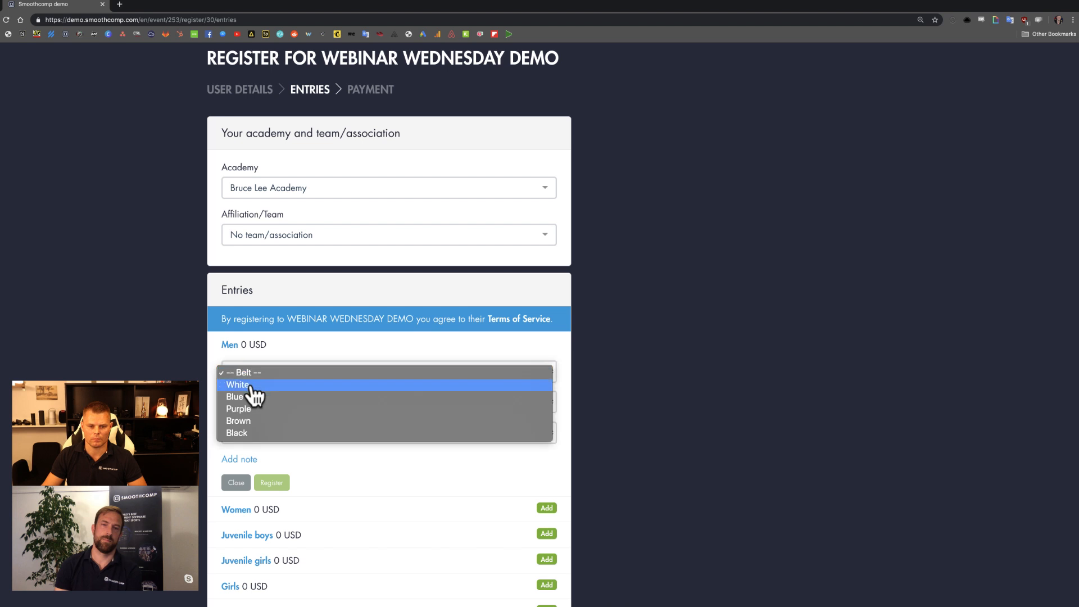
{"action": "left_click", "coordinate": [246, 433]}
{"action": "left_click", "coordinate": [245, 407]}
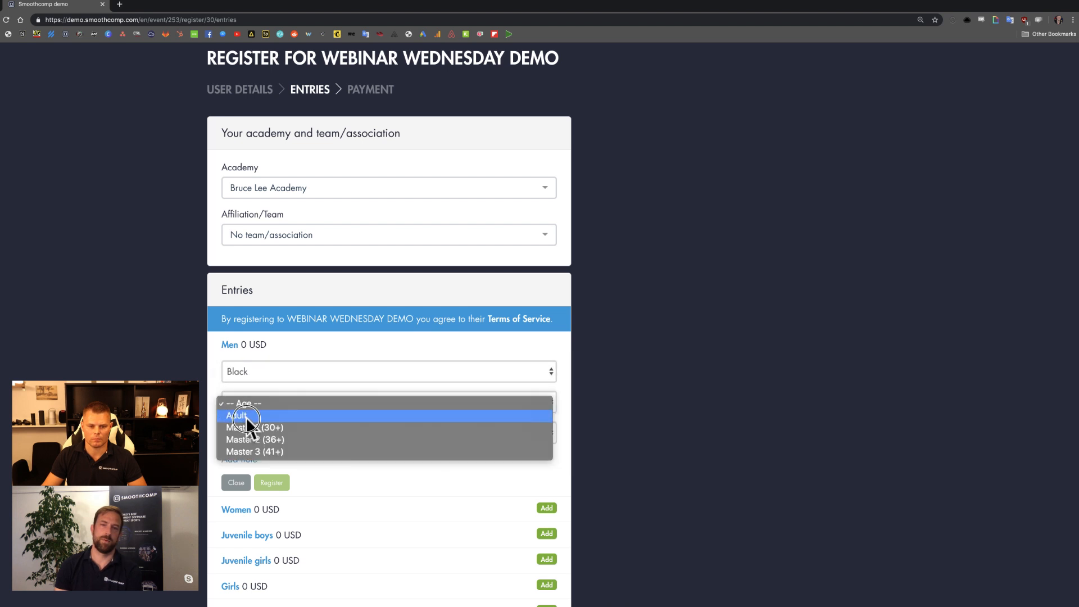
{"action": "left_click", "coordinate": [245, 416]}
{"action": "left_click", "coordinate": [249, 433]}
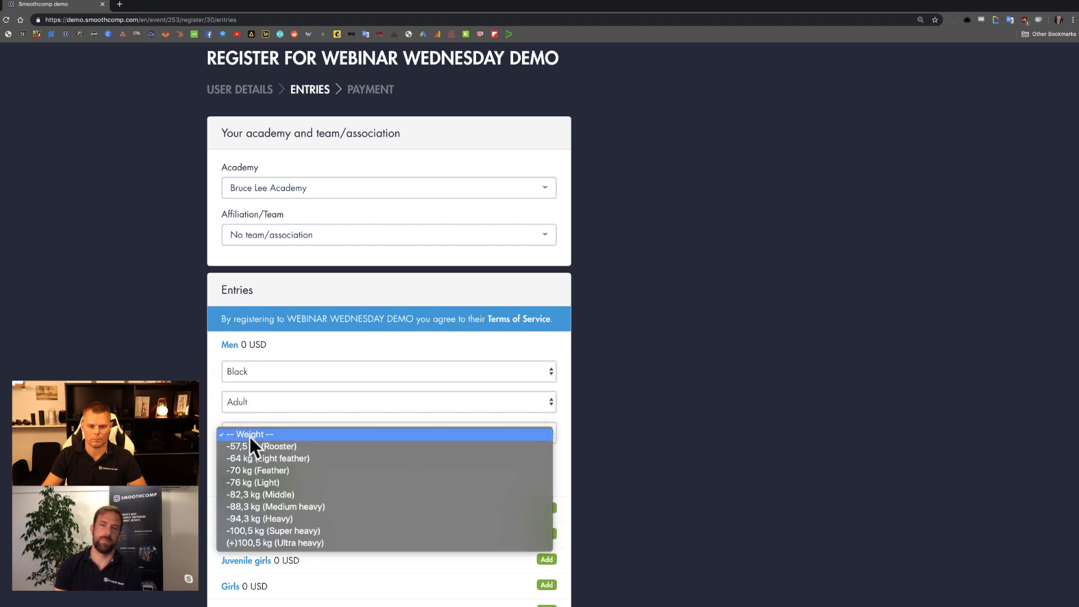
{"action": "left_click", "coordinate": [251, 482]}
Register the Men entry by accepting the terms of service, and continue to payment
{"action": "left_click", "coordinate": [274, 483]}
{"action": "scroll", "coordinate": [484, 388], "scroll_direction": "down", "scroll_amount": 15}
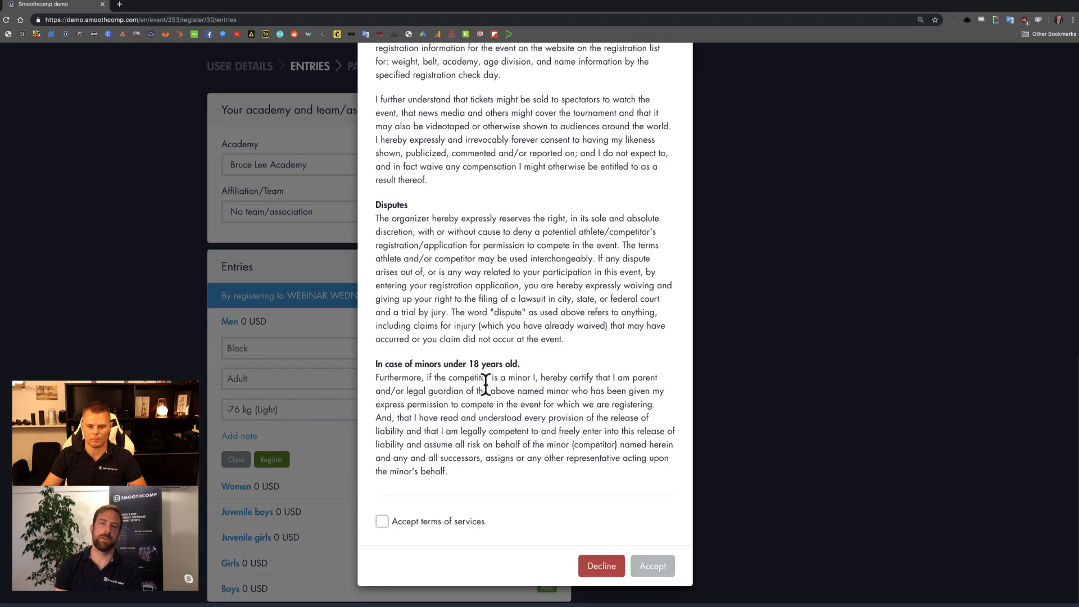
{"action": "left_click", "coordinate": [382, 544]}
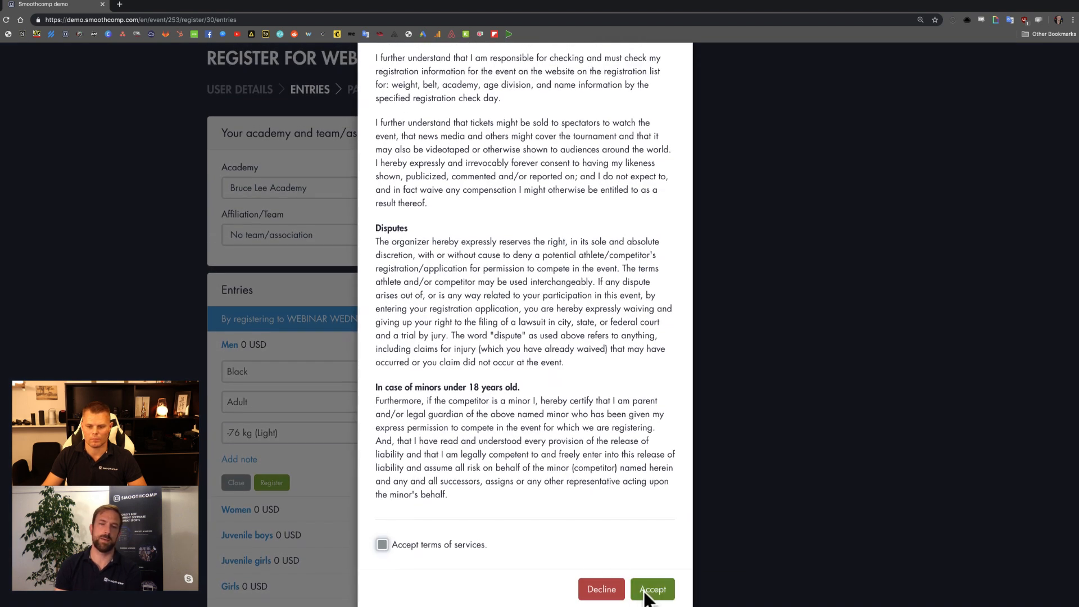
{"action": "left_click", "coordinate": [651, 589]}
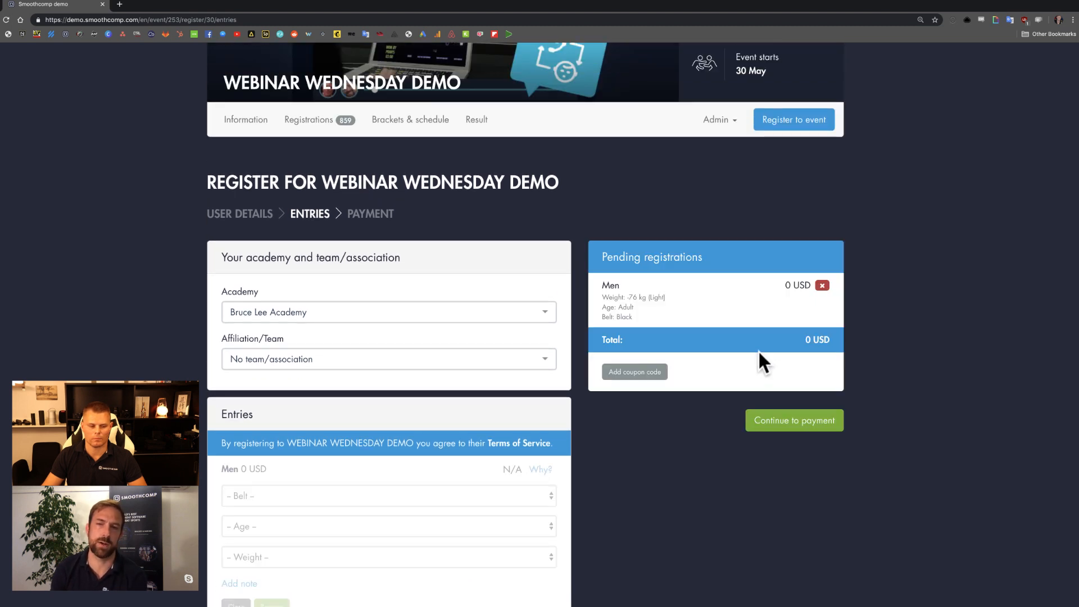
{"action": "left_click", "coordinate": [780, 424]}
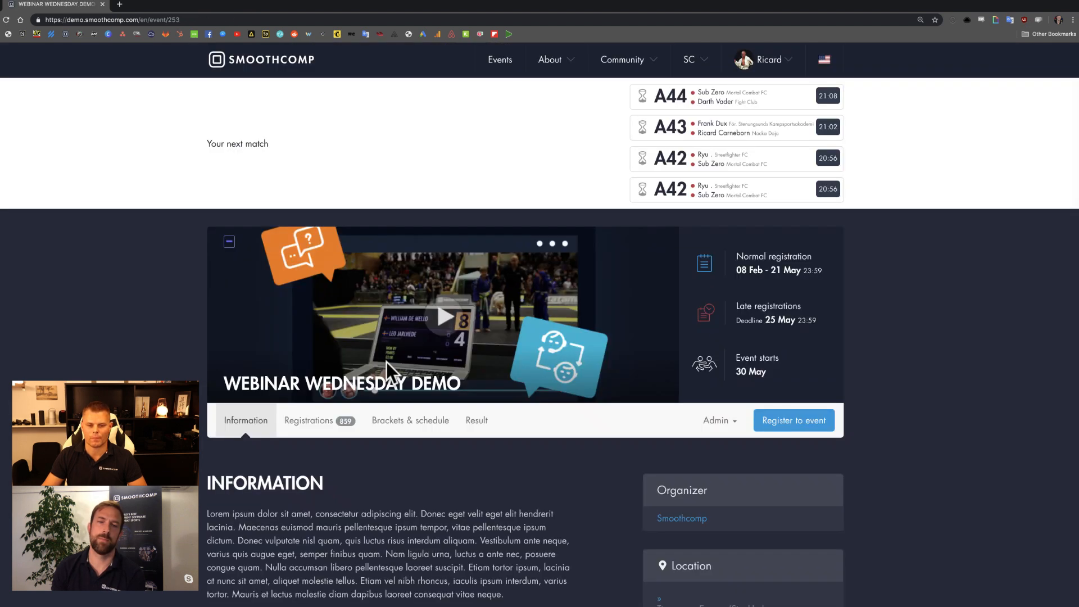
Open the classes of the Men entry in the event's entries administration
{"action": "left_click", "coordinate": [705, 424]}
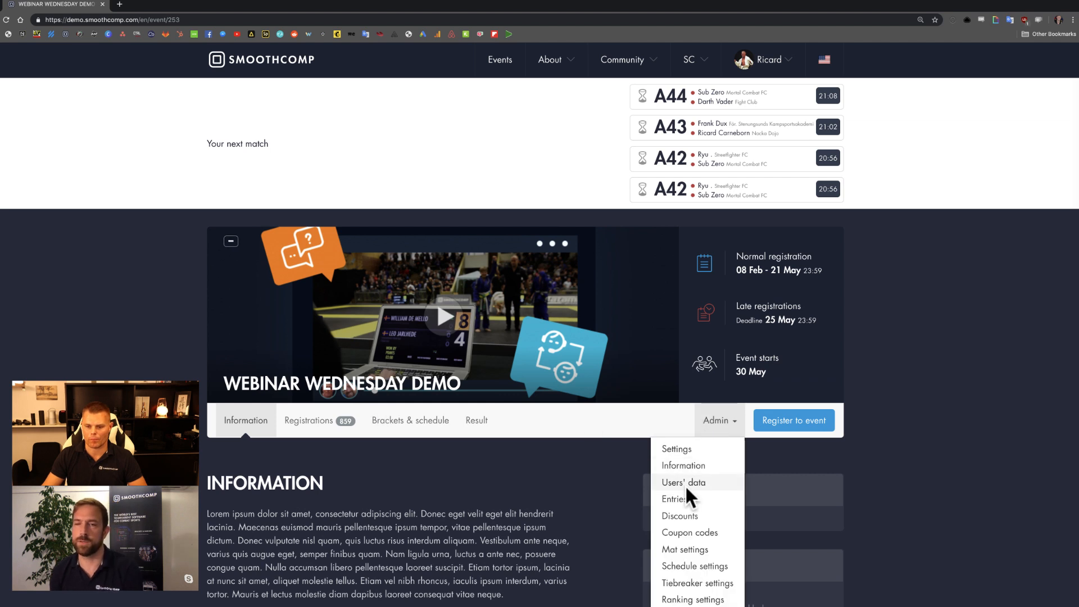
{"action": "left_click", "coordinate": [681, 509]}
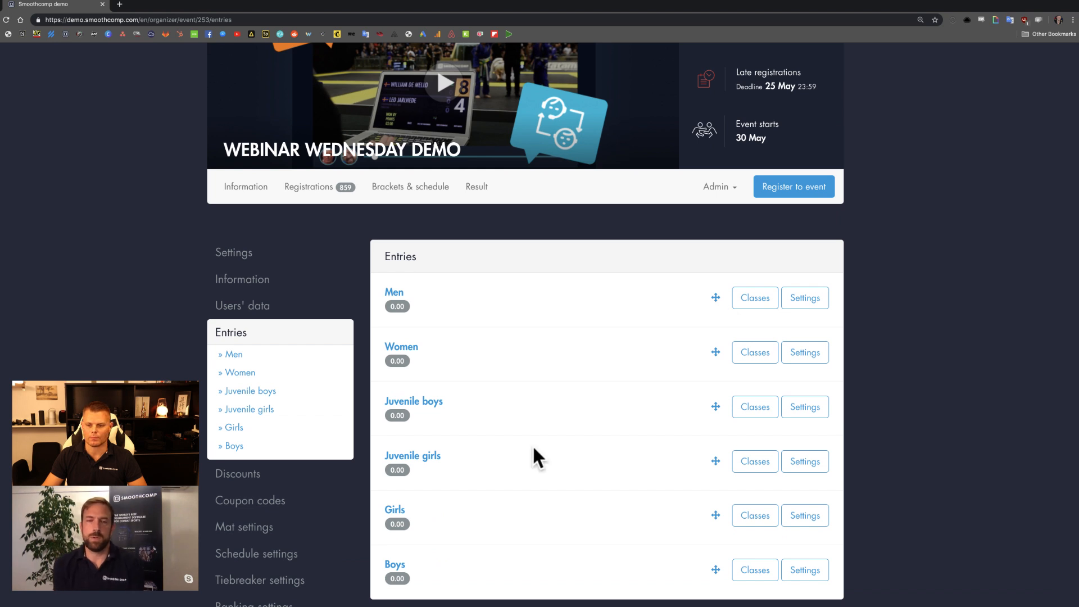
{"action": "left_click", "coordinate": [741, 303]}
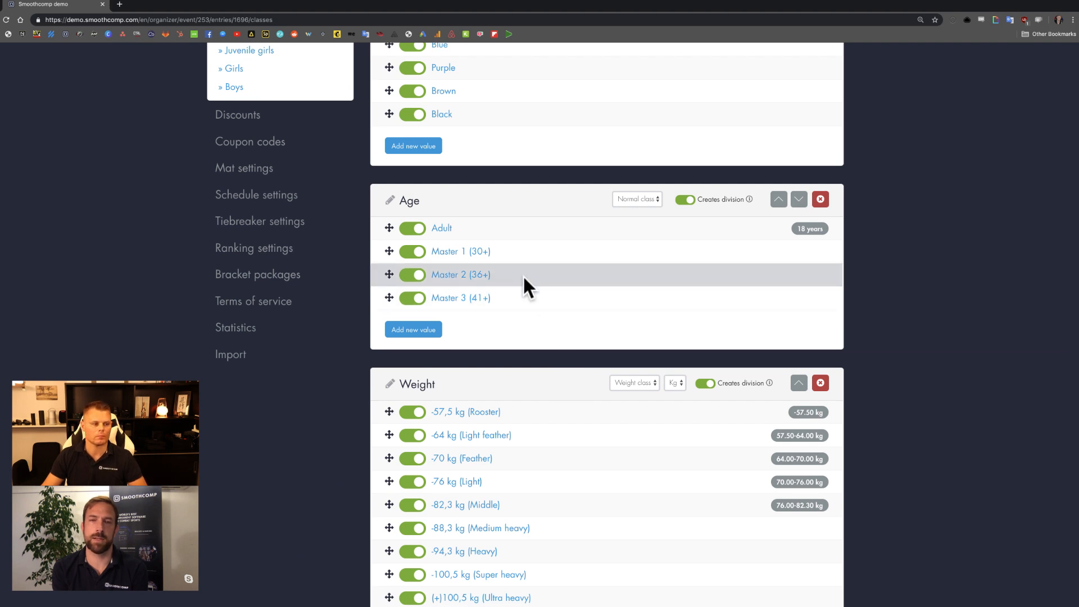
Change the Adult class's age rule to age on event start day with a minimum of 18, and save it
{"action": "left_click", "coordinate": [451, 228]}
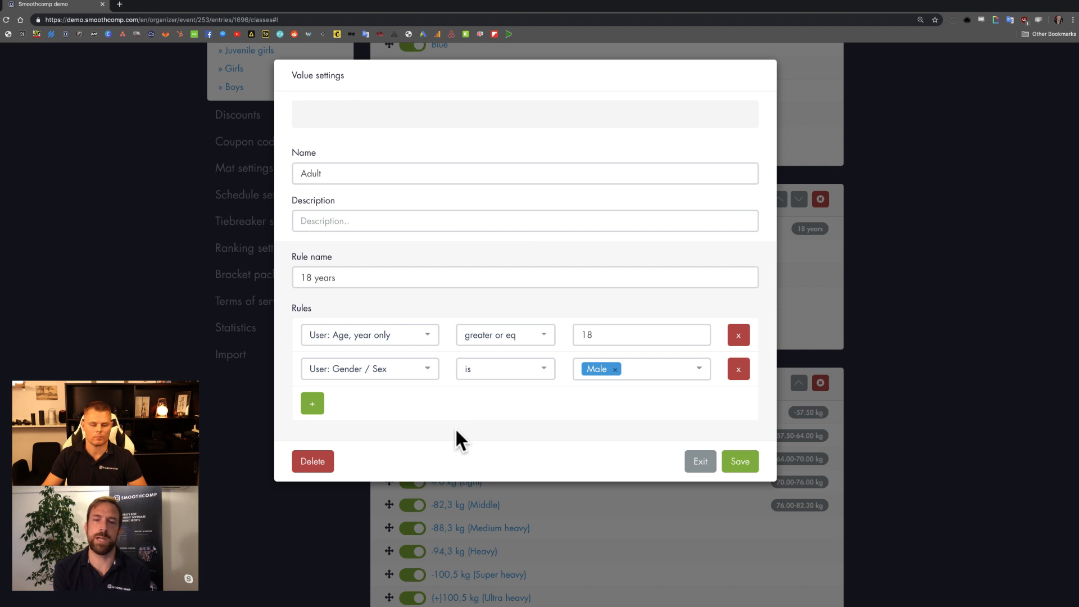
{"action": "left_click", "coordinate": [400, 333]}
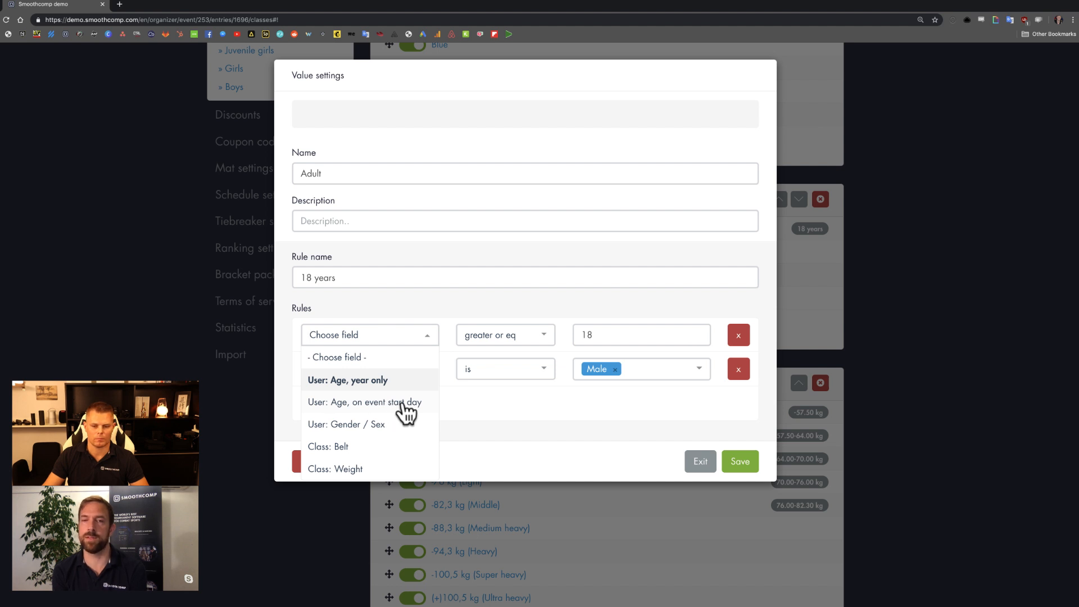
{"action": "left_click", "coordinate": [402, 403]}
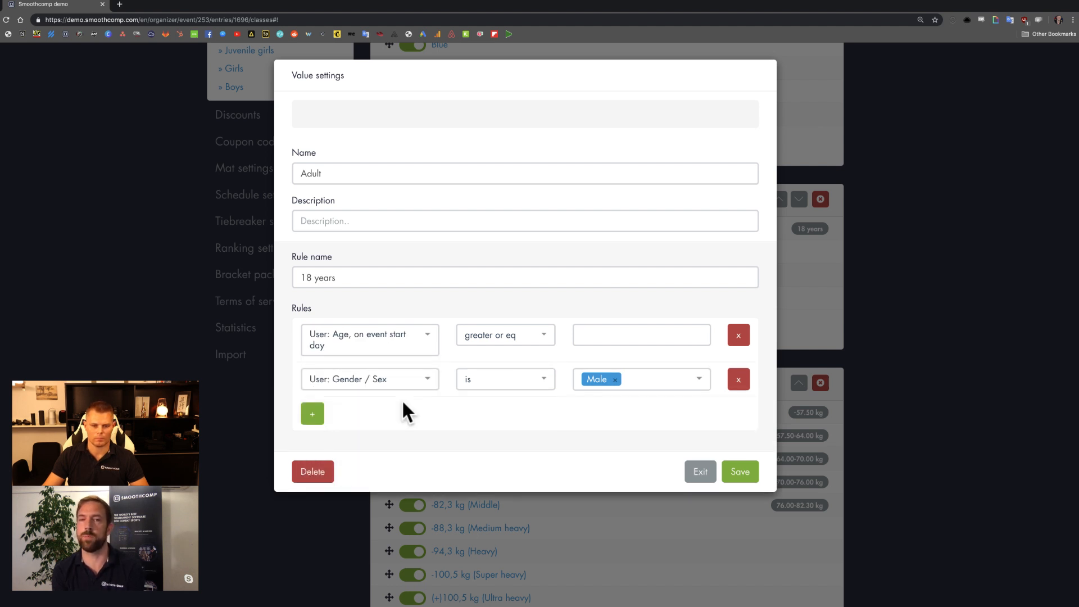
{"action": "left_click", "coordinate": [640, 332]}
{"action": "type", "text": "18"}
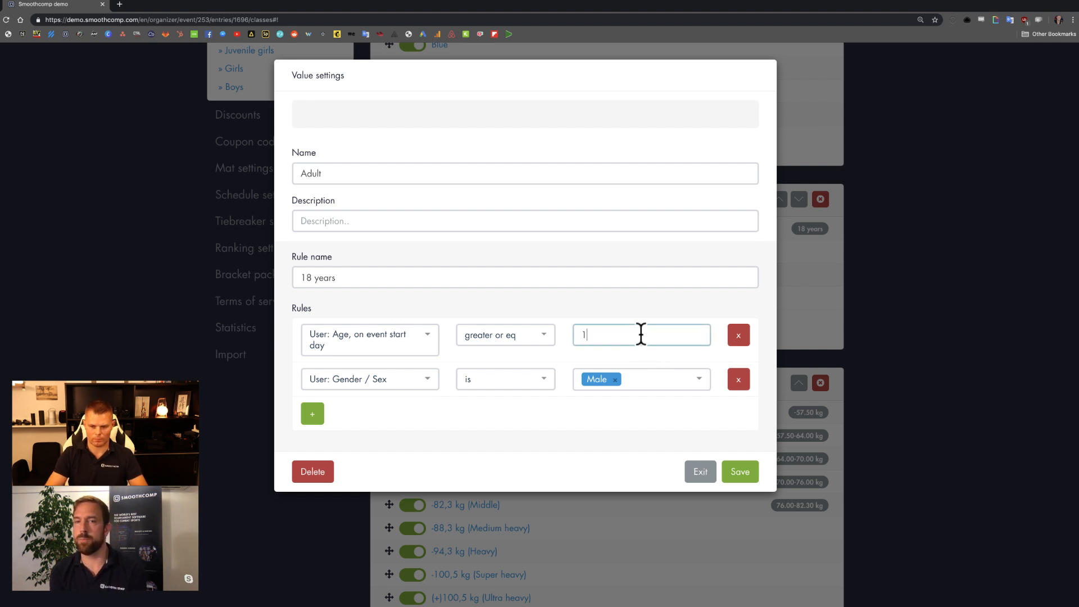
{"action": "left_click", "coordinate": [472, 417]}
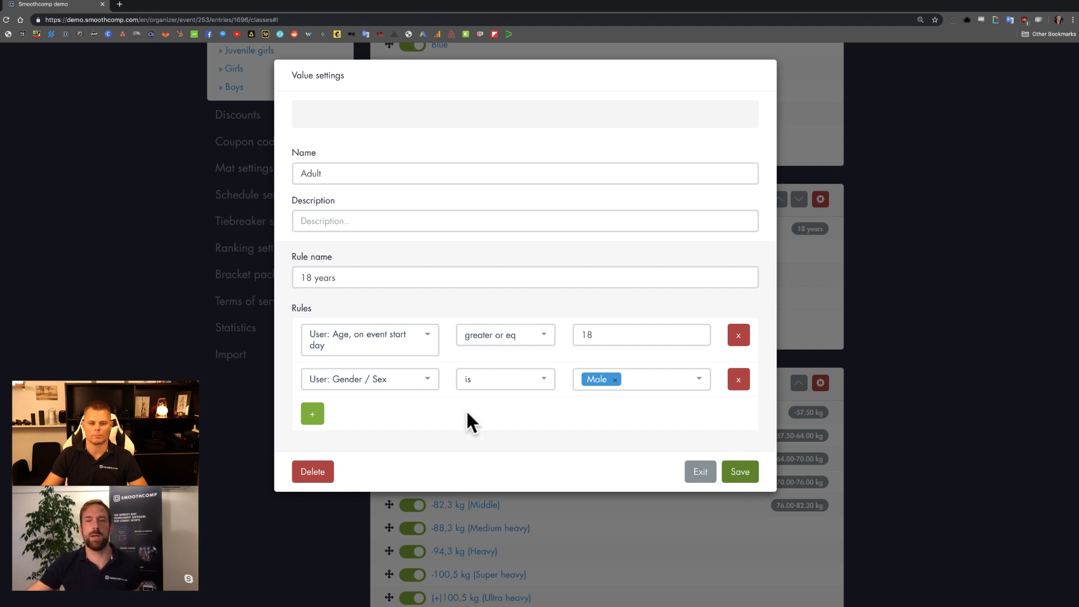
{"action": "left_click", "coordinate": [741, 472]}
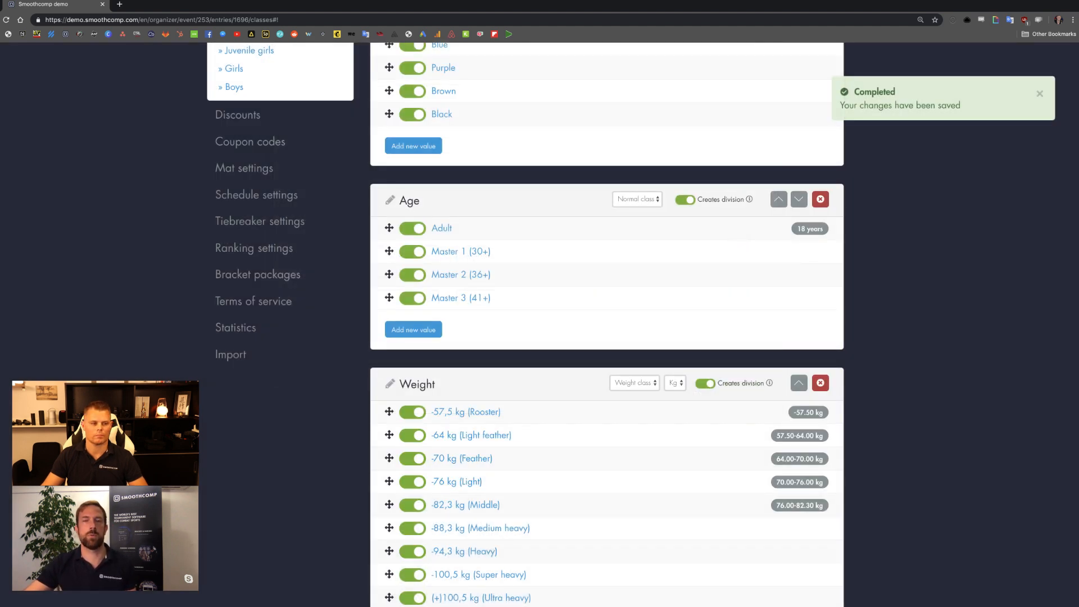
{"action": "scroll", "coordinate": [607, 338], "scroll_direction": "up", "scroll_amount": 1}
{"action": "scroll", "coordinate": [608, 324], "scroll_direction": "up", "scroll_amount": 1}
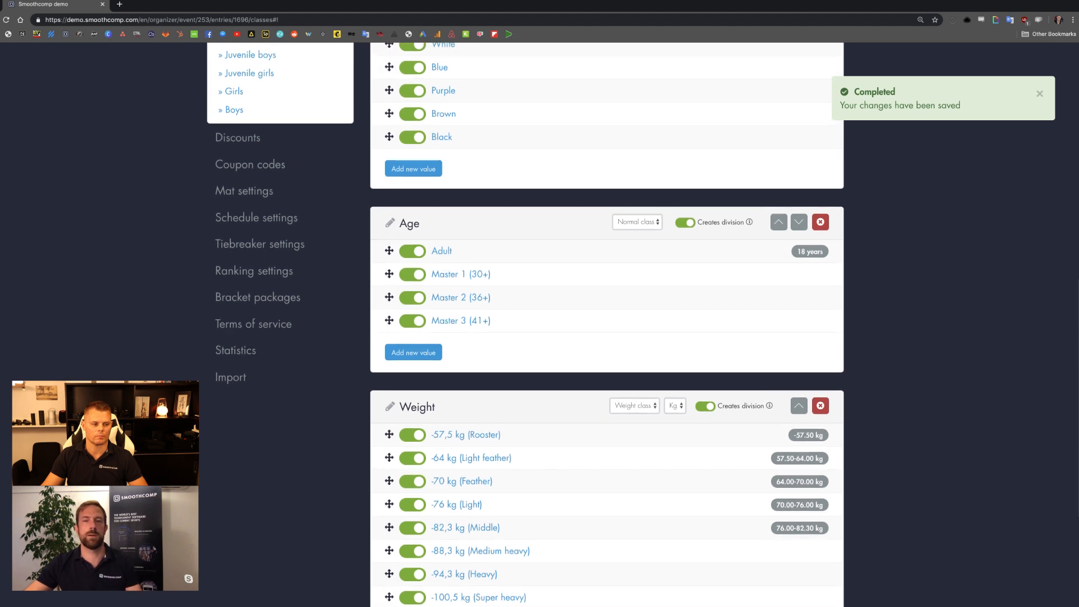